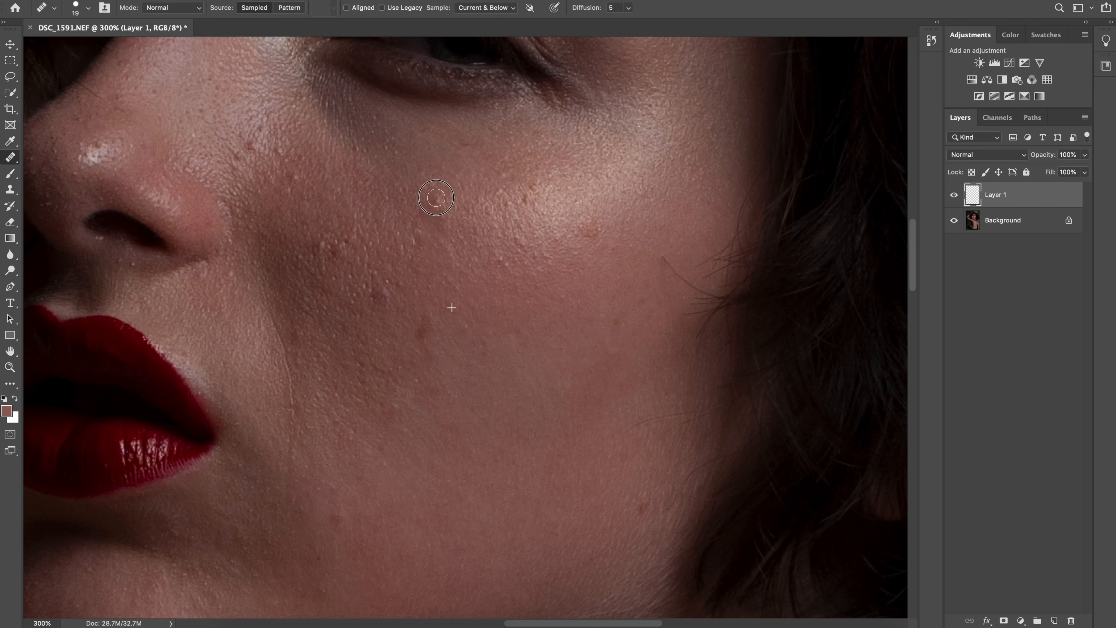
Heal the small blemishes on the upper cheek below the eye, using nearby clean skin as the source
alt+click(432, 161)
mouse_move(417, 172)
mouse_down()
mouse_move(427, 192)
mouse_move(399, 203)
mouse_up()
alt+click(415, 144)
Set the Healing Brush diffusion to 3 and heal the blemishes on the outer, middle and inner cheek
click(629, 8)
click(610, 26)
alt+click(590, 266)
drag(591, 229, 573, 235)
alt+click(492, 314)
drag(427, 305, 427, 340)
alt+click(422, 306)
drag(379, 295, 412, 283)
alt+click(345, 210)
drag(321, 247, 342, 258)
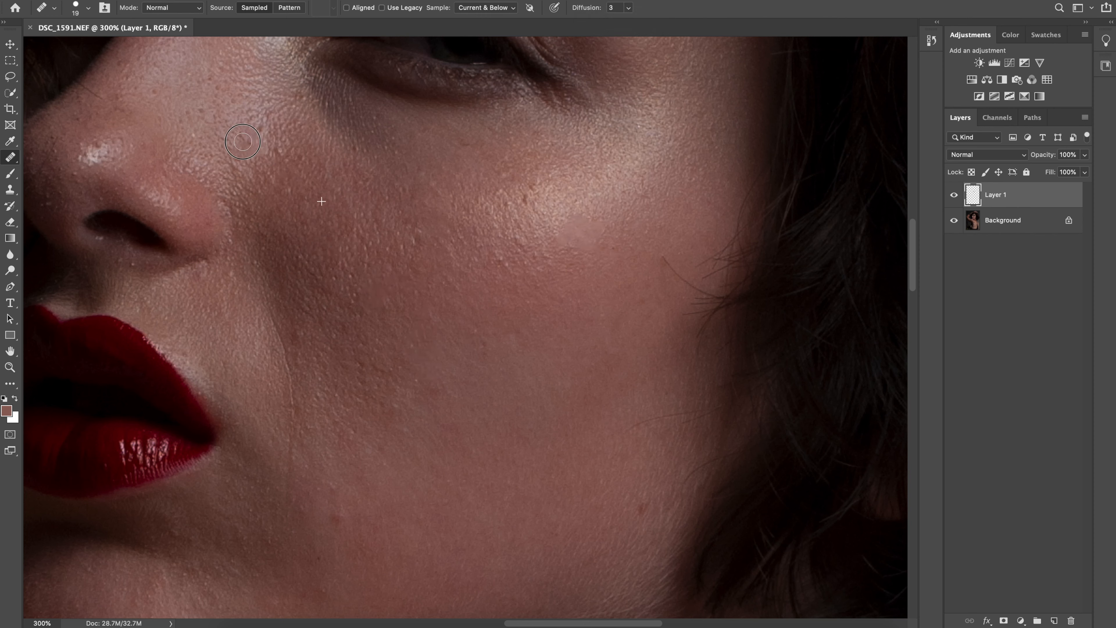
Heal the spots beside the nose, along the bright cheekbone highlight and under the eye
alt+click(287, 143)
click(242, 162)
click(512, 204)
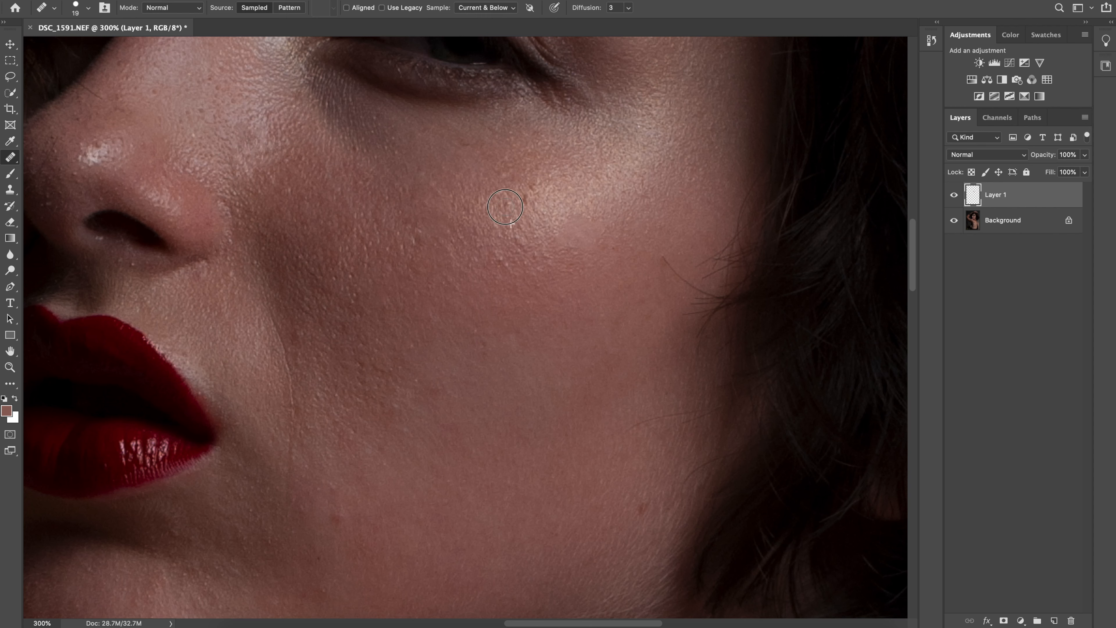
alt+click(555, 186)
click(527, 189)
alt+click(472, 166)
drag(462, 146, 450, 138)
alt+click(409, 131)
Heal the uneven spots on the middle of the cheek and the fine crease running down beside the mouth
alt+click(533, 288)
mouse_move(509, 239)
mouse_down()
mouse_move(525, 287)
mouse_move(557, 299)
mouse_up()
alt+click(526, 288)
alt+click(428, 251)
drag(397, 233, 412, 243)
alt+click(253, 343)
drag(289, 327, 291, 325)
mouse_move(264, 322)
mouse_down()
mouse_move(263, 309)
mouse_move(284, 323)
mouse_up()
alt+click(254, 362)
drag(283, 399, 292, 482)
Heal the remaining blemishes on the lower cheek and toward the jaw
key(space)
mouse_move(359, 502)
mouse_down()
mouse_move(356, 295)
mouse_move(335, 303)
mouse_up()
alt+click(357, 304)
alt+click(387, 344)
drag(355, 341, 354, 346)
alt+click(570, 301)
drag(637, 303, 643, 294)
alt+click(472, 170)
drag(473, 128, 473, 135)
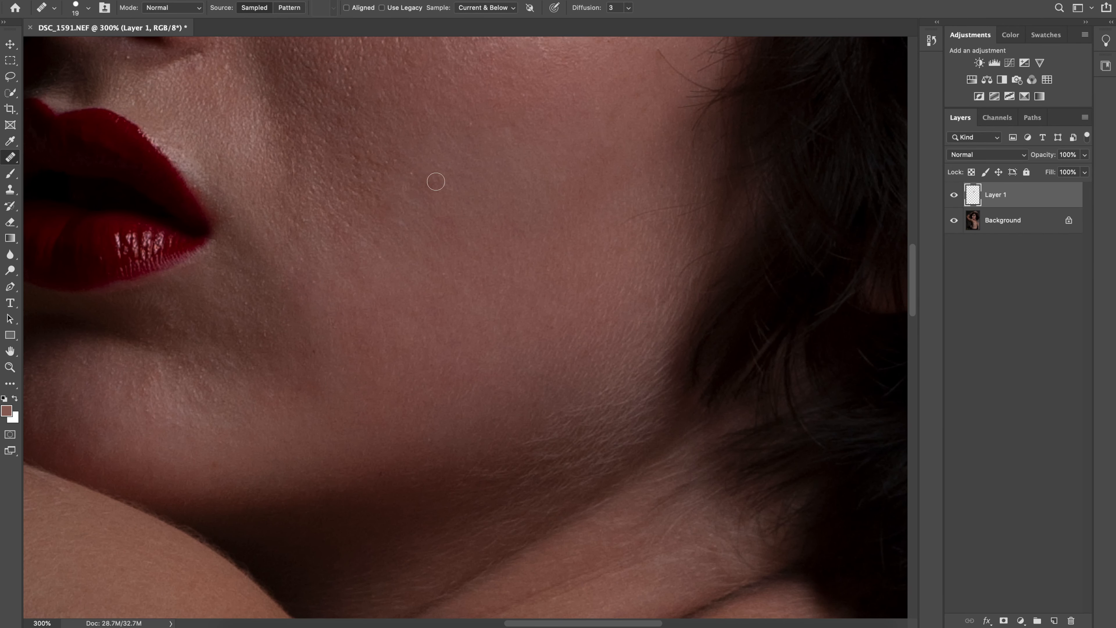
Heal the blemishes on the forehead above the eyebrow
key(space)
drag(135, 70, 384, 376)
mouse_move(834, 128)
mouse_down()
mouse_move(483, 336)
mouse_move(527, 508)
mouse_up()
key(space)
alt+click(510, 235)
drag(443, 213, 443, 214)
alt+click(327, 201)
drag(320, 183, 326, 169)
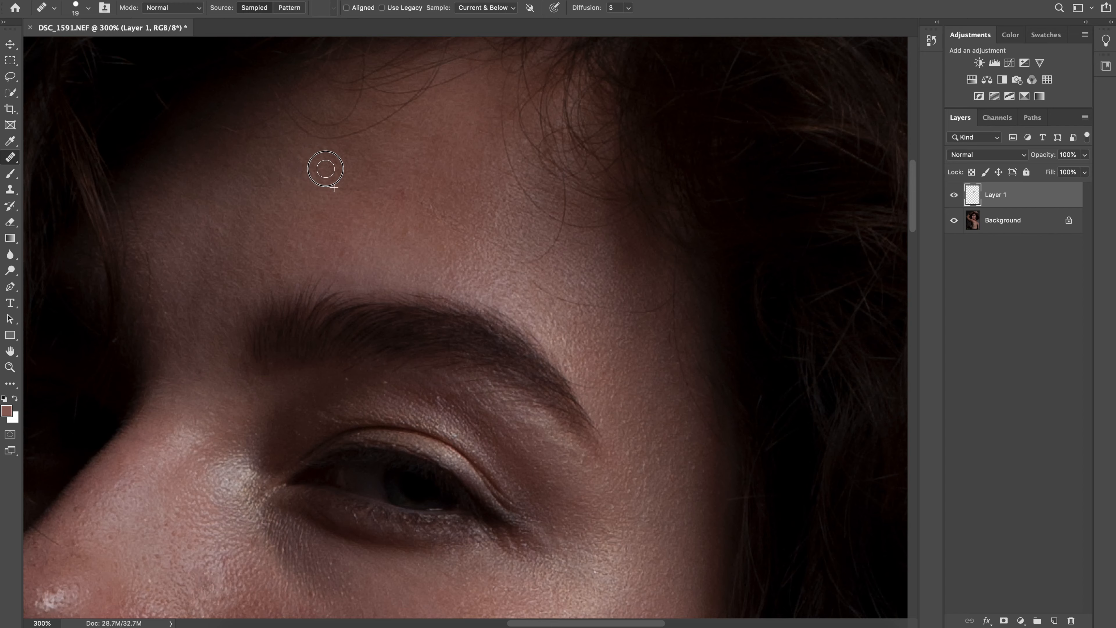
click(397, 191)
alt+click(394, 206)
click(432, 208)
alt+click(404, 241)
Heal the skin irregularities around the corner of the mouth
key(space)
drag(133, 510, 336, 225)
scroll(344, 264, down, 20)
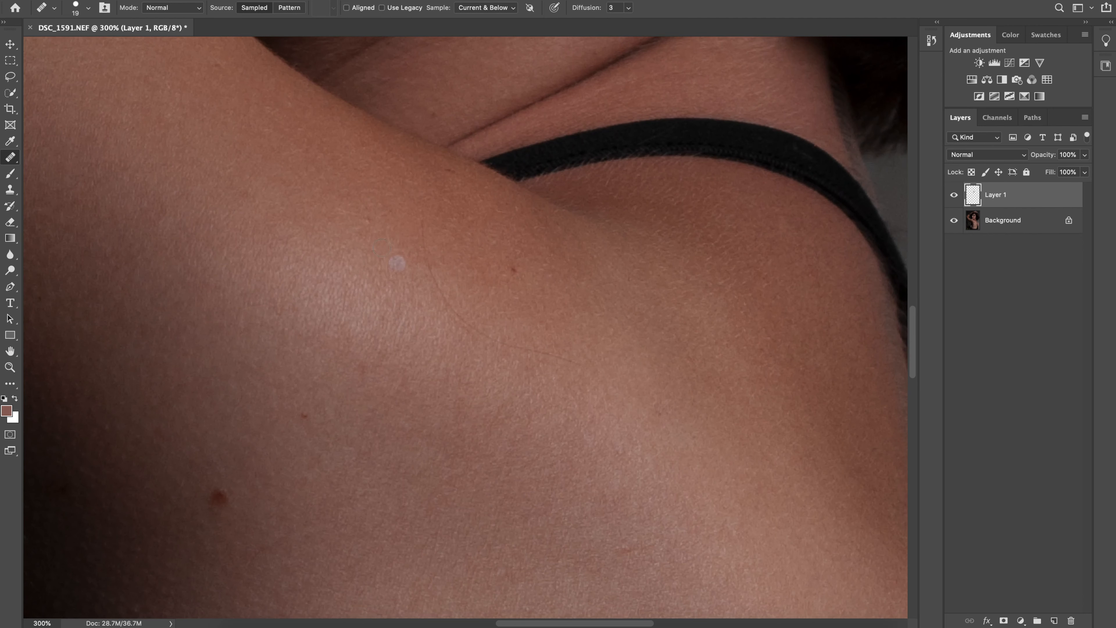
alt+click(395, 226)
mouse_move(422, 221)
mouse_down()
mouse_move(437, 288)
mouse_move(559, 359)
mouse_up()
alt+click(411, 298)
Inspect the shoulder, back and whole face at 100% for remaining blemishes
key(space)
drag(606, 576, 528, 312)
key(super+minus)
key(super+minus)
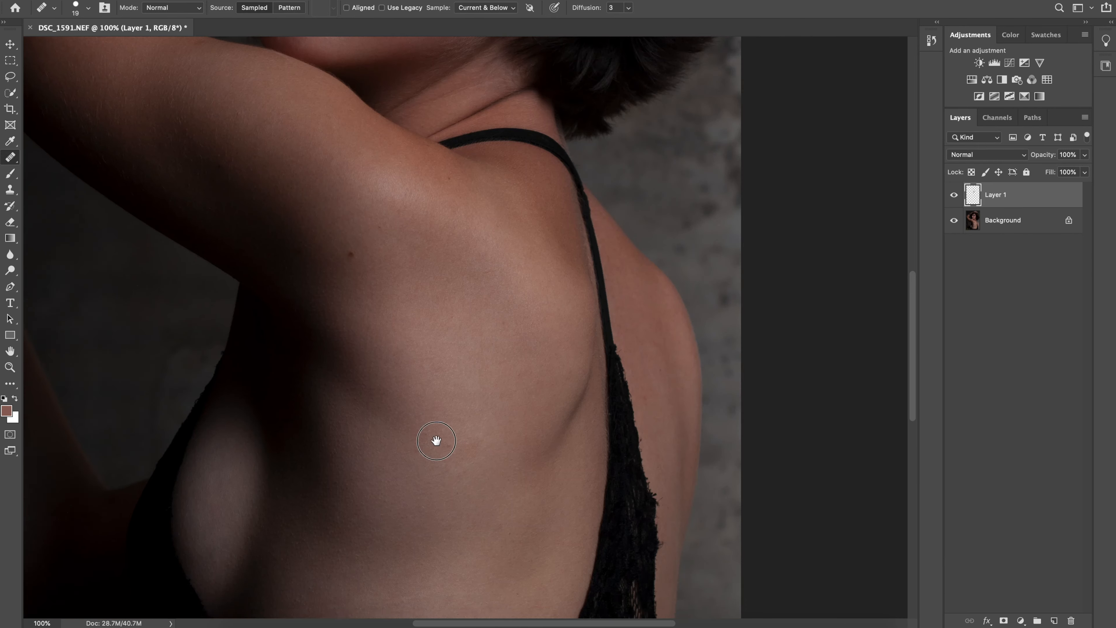
drag(436, 441, 439, 281)
key(super+equal)
key(super+minus)
drag(493, 219, 589, 549)
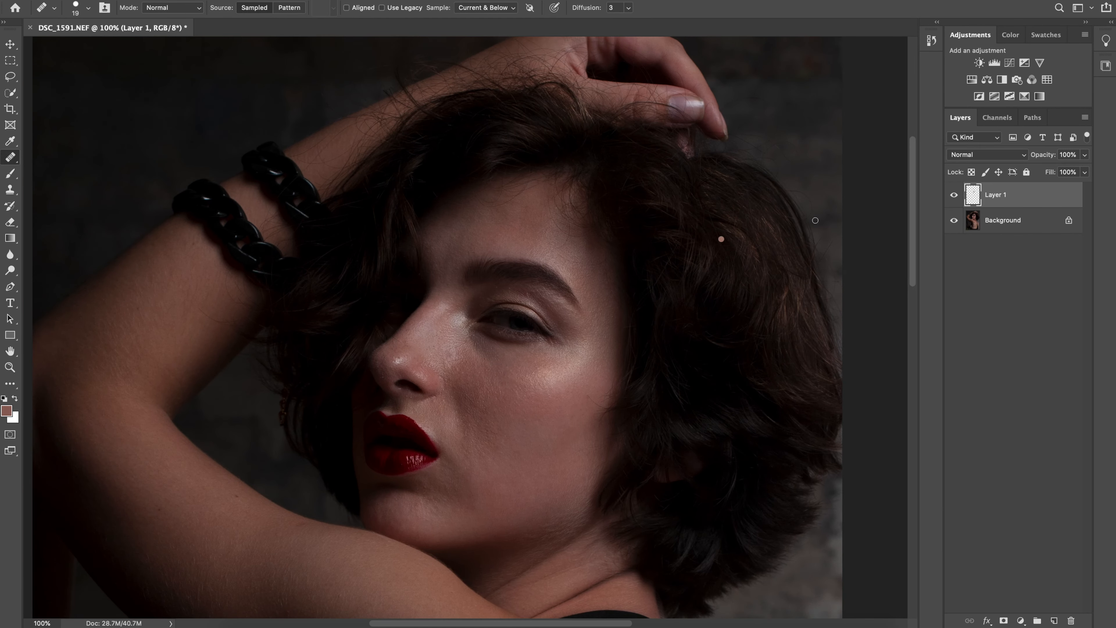
Compare the portrait before and after healing by hiding and showing Layer 1
click(954, 195)
click(953, 195)
click(948, 204)
click(948, 205)
click(948, 206)
click(953, 203)
click(954, 202)
click(955, 202)
click(955, 201)
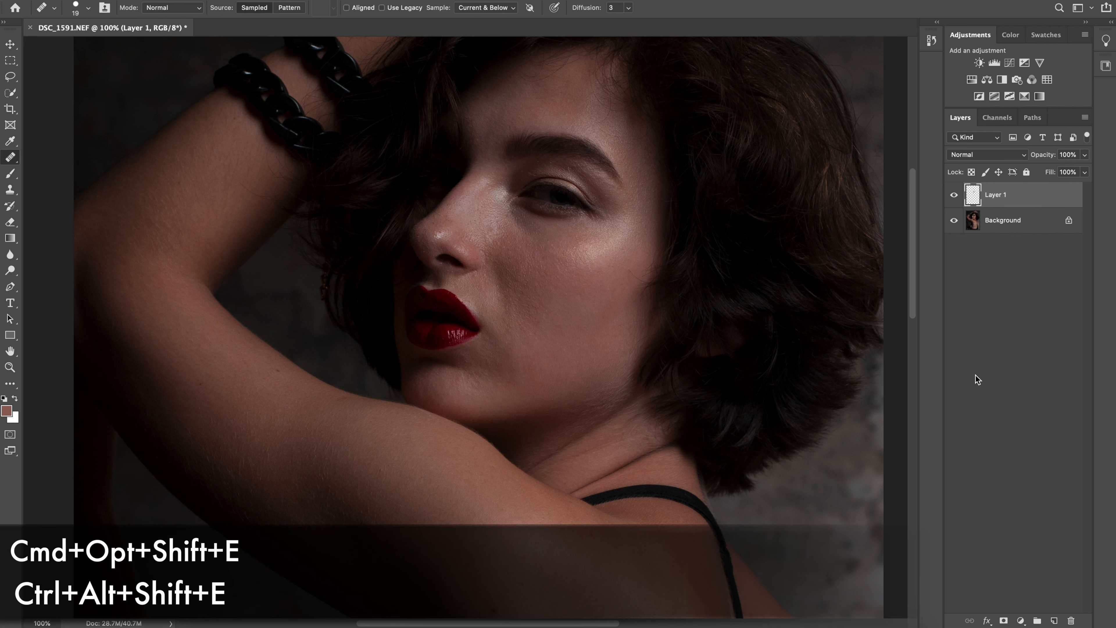
Stamp all visible layers into a new top layer and name it colour
key(ctrl+alt+shift+e)
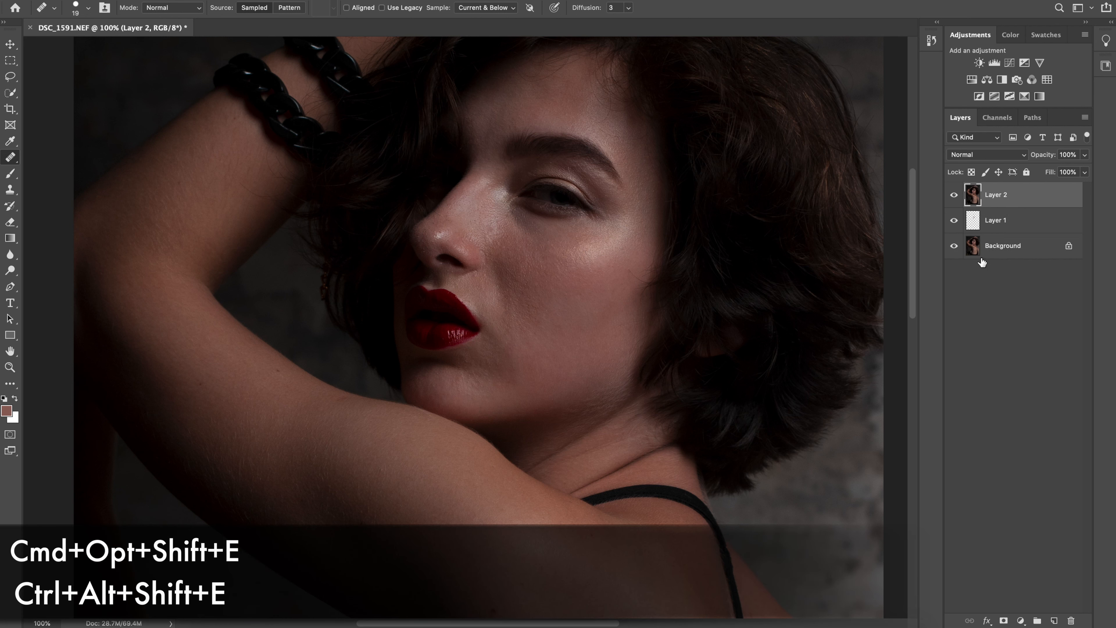
double_click(994, 194)
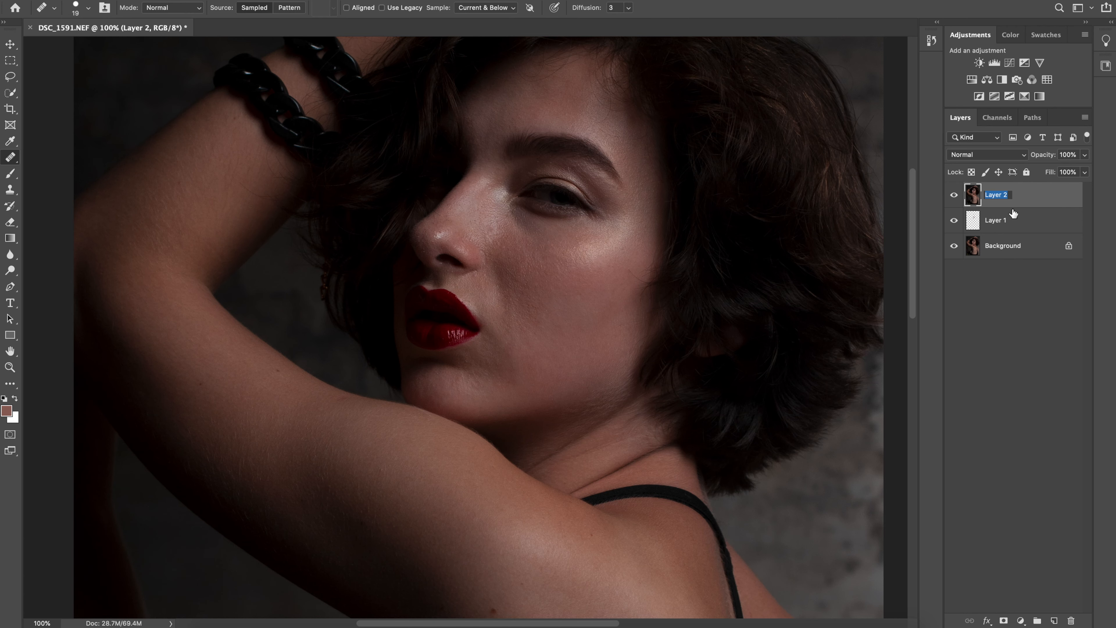
key(BackSpace)
key(Return)
Duplicate the colour layer and rename the copy Texture
key(super+j)
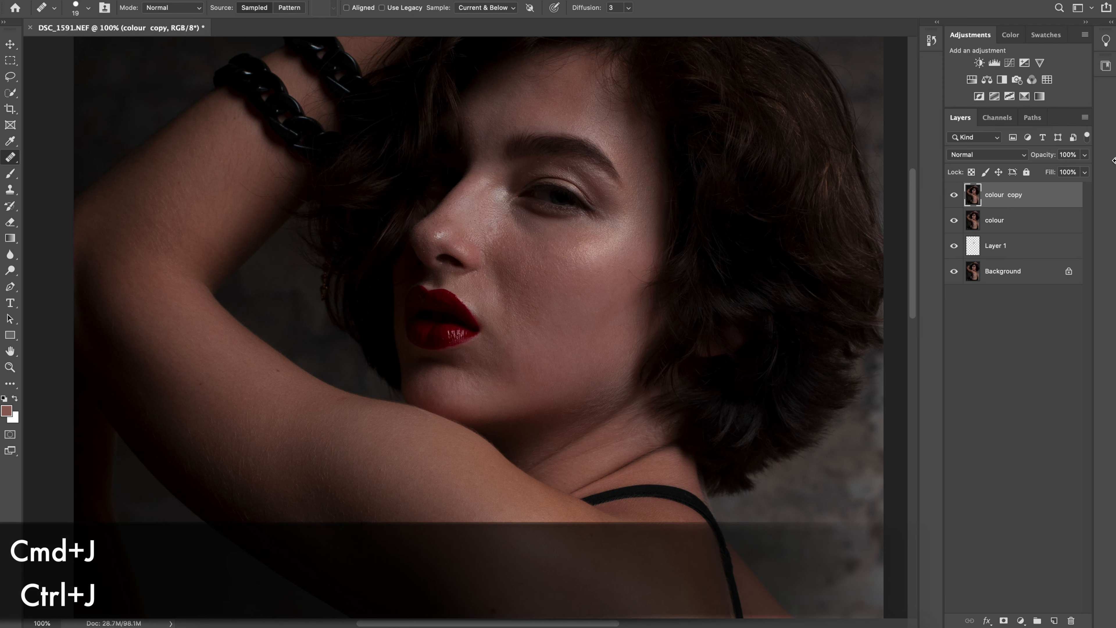
double_click(1010, 196)
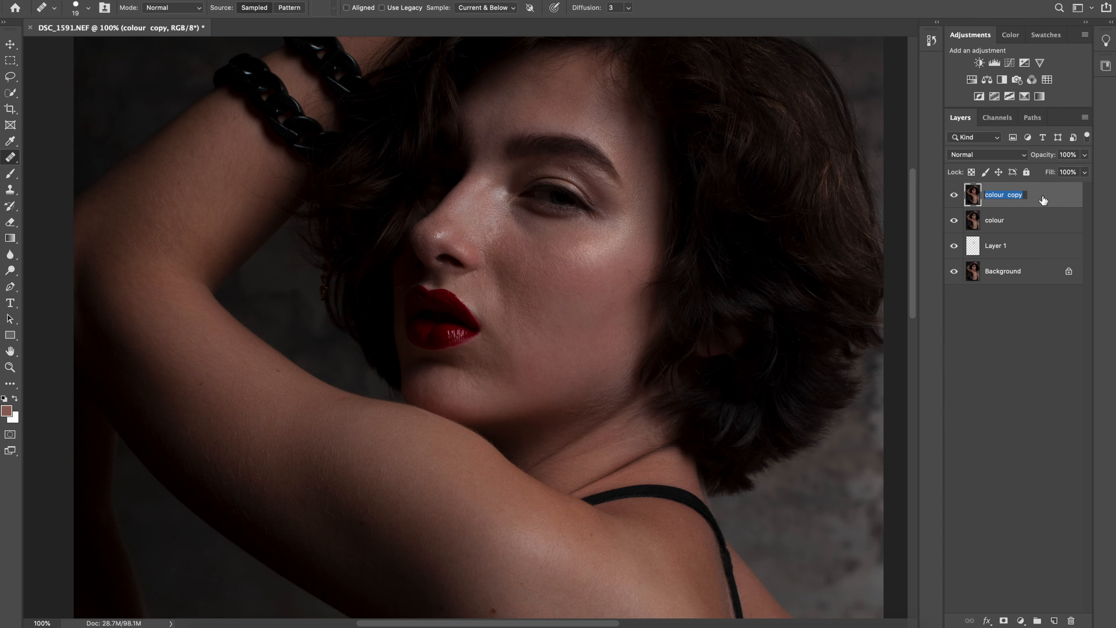
text(Texture)
key(Return)
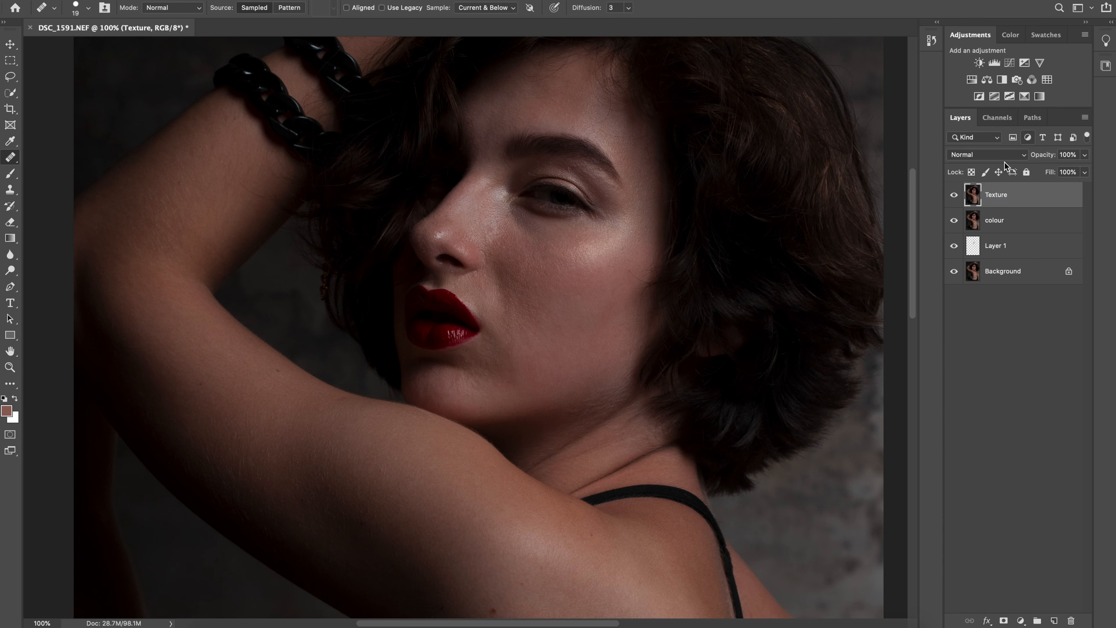
Hide the Texture layer and open the Gaussian Blur filter for the colour layer
click(953, 195)
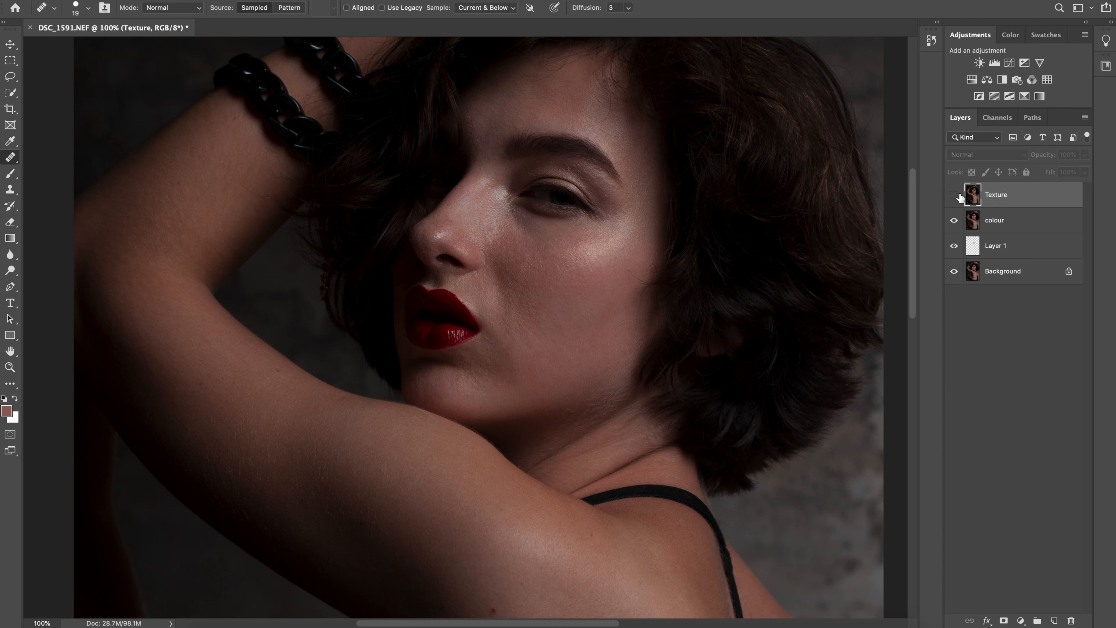
click(998, 221)
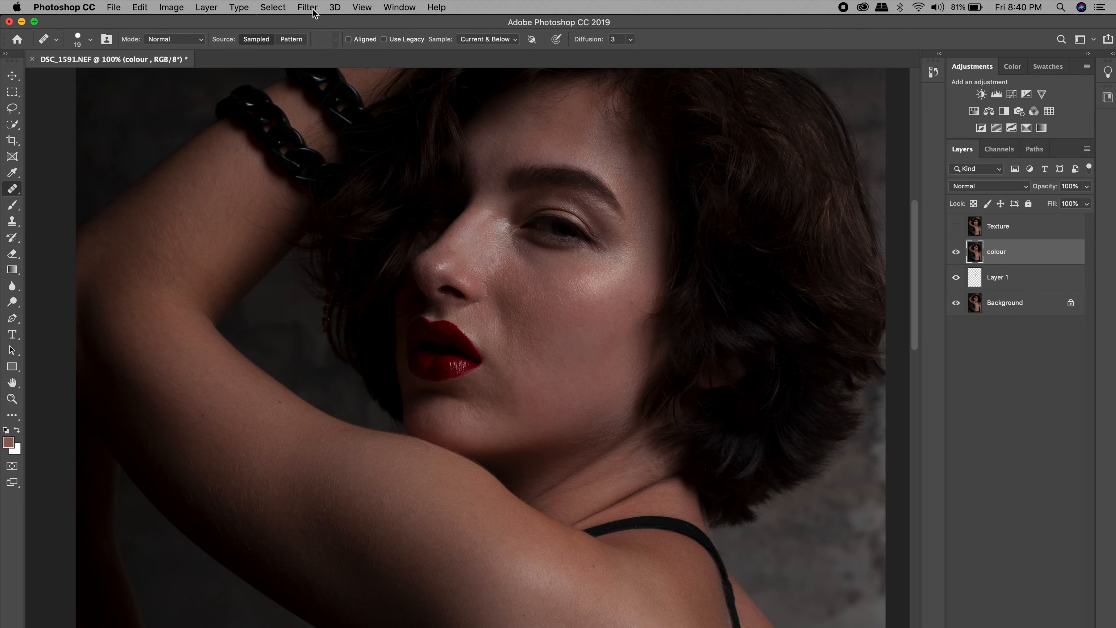
click(312, 9)
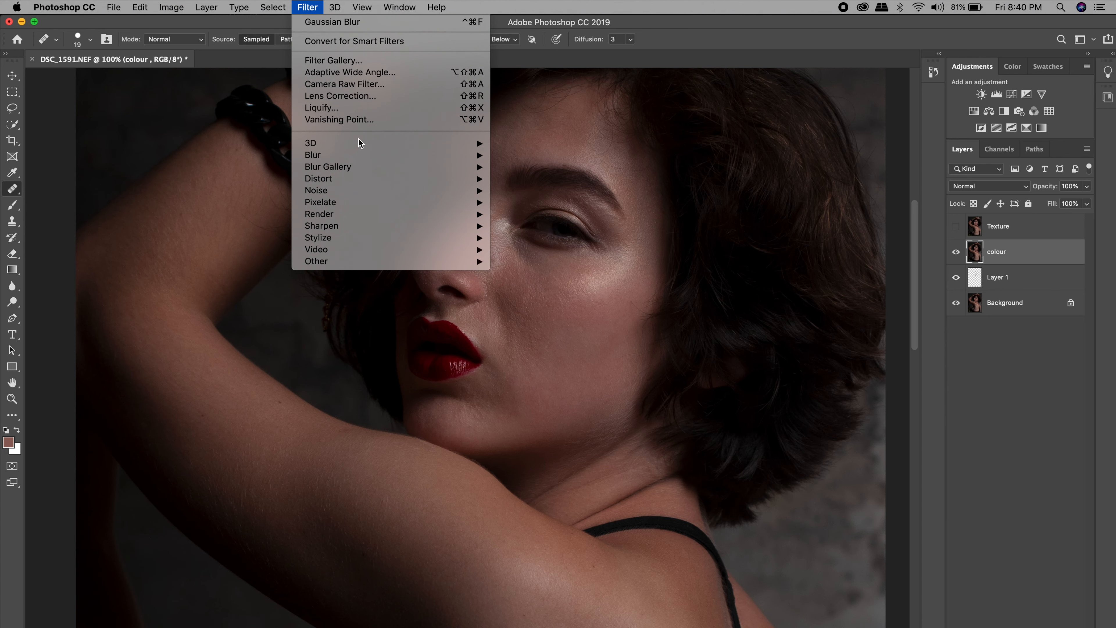
mouse_move(431, 153)
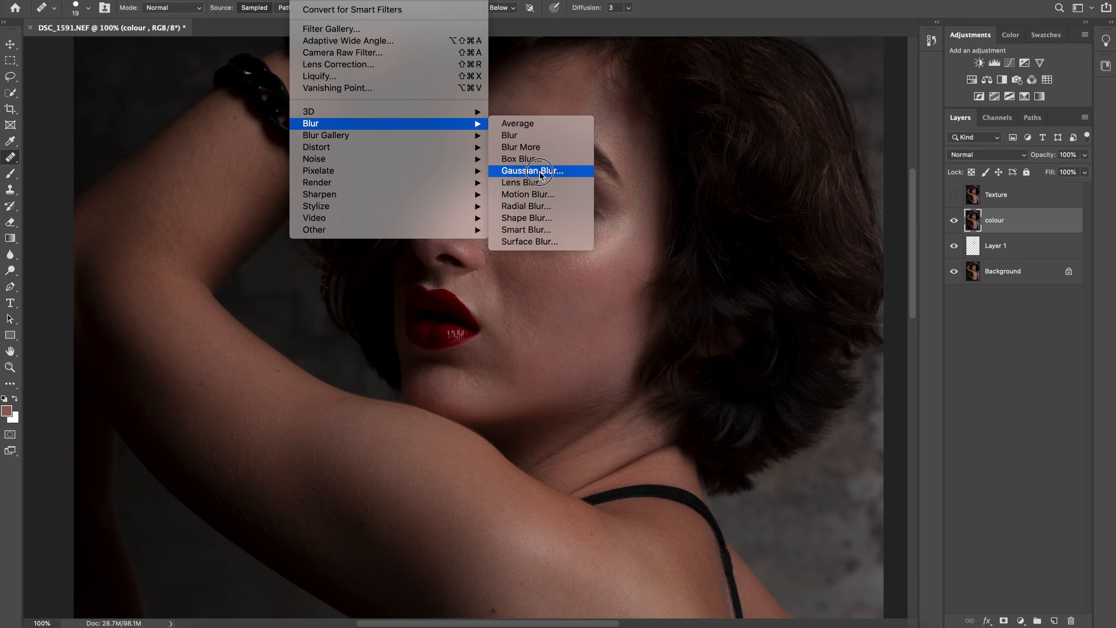
click(535, 202)
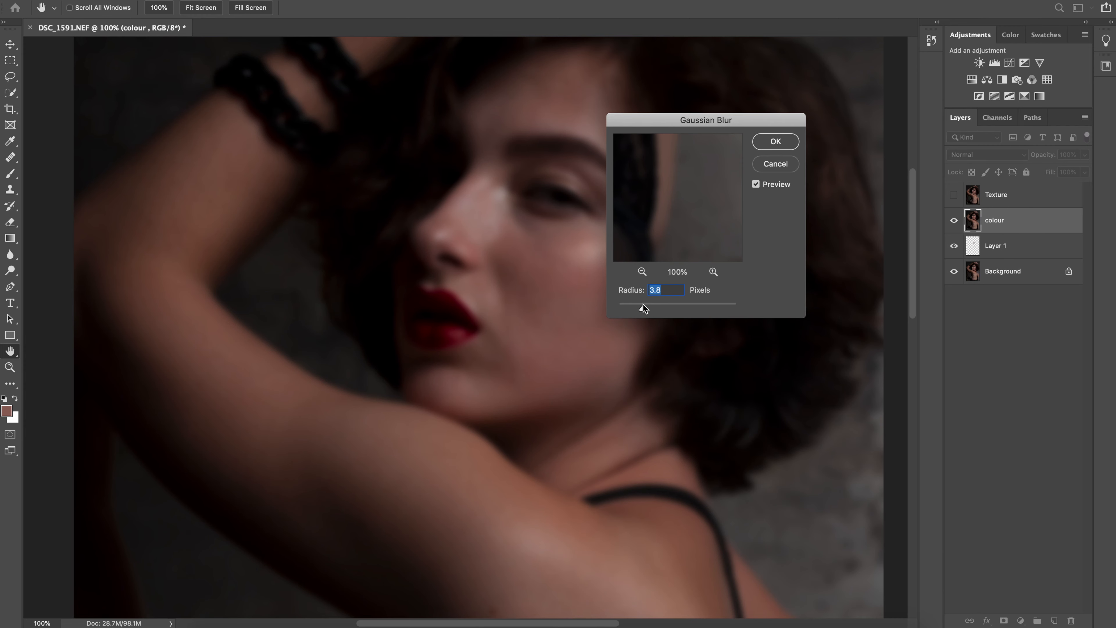
Blur the colour layer with a Gaussian Blur radius of 8.7 pixels, checking the cheek in the preview for remaining skin texture
drag(642, 304, 616, 307)
drag(651, 178, 671, 264)
click(642, 272)
click(641, 272)
click(642, 272)
drag(651, 149, 670, 241)
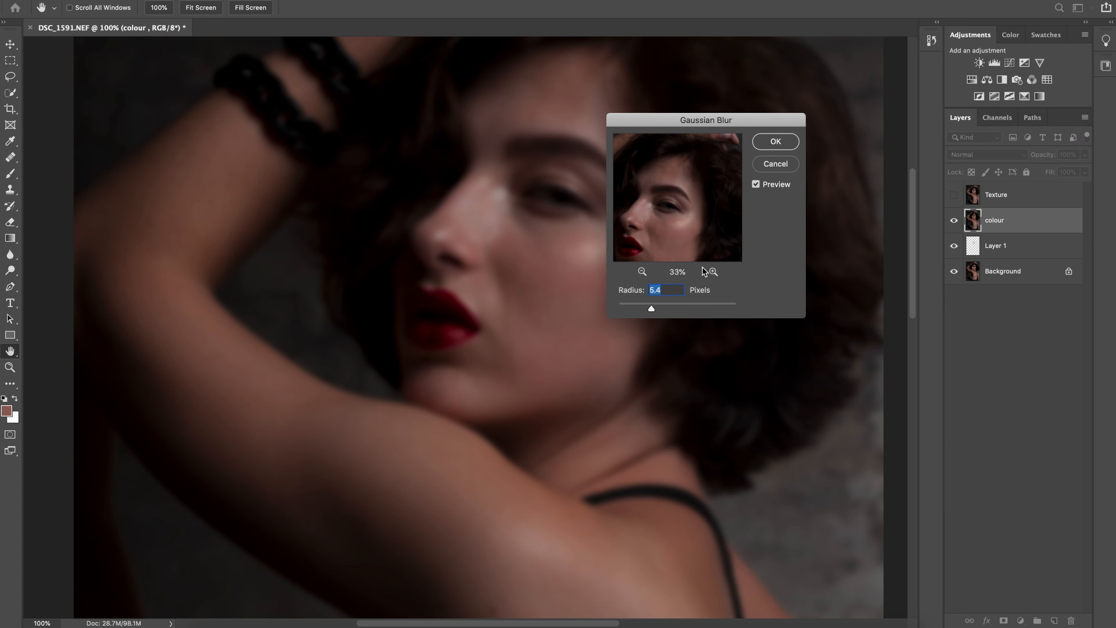
click(714, 272)
click(713, 272)
click(713, 271)
drag(670, 231, 678, 179)
drag(658, 308, 661, 311)
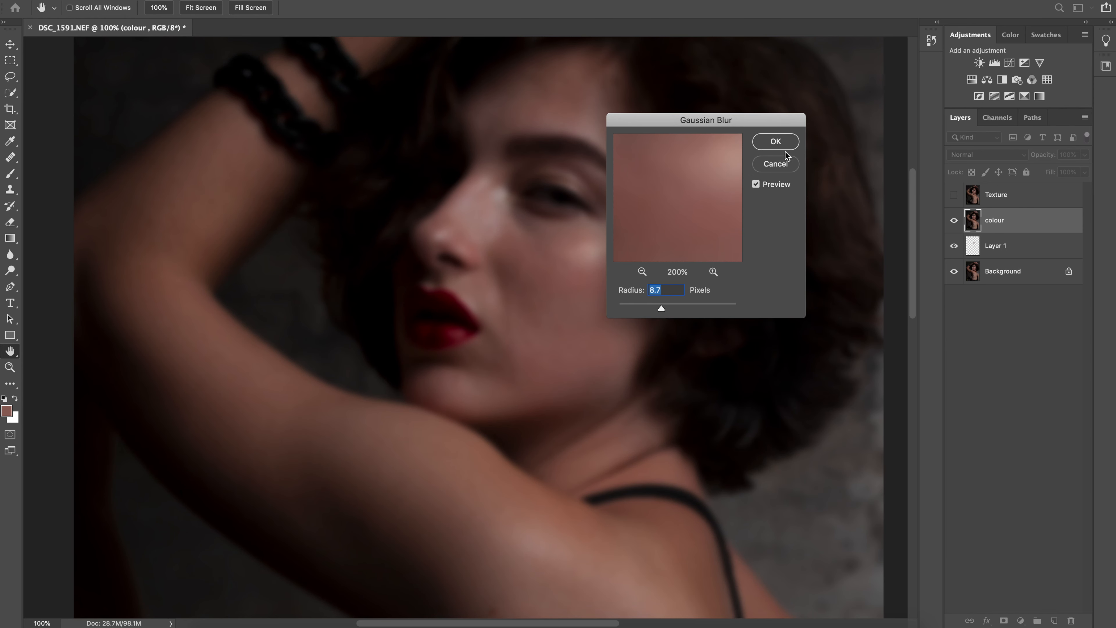
click(777, 142)
key(j)
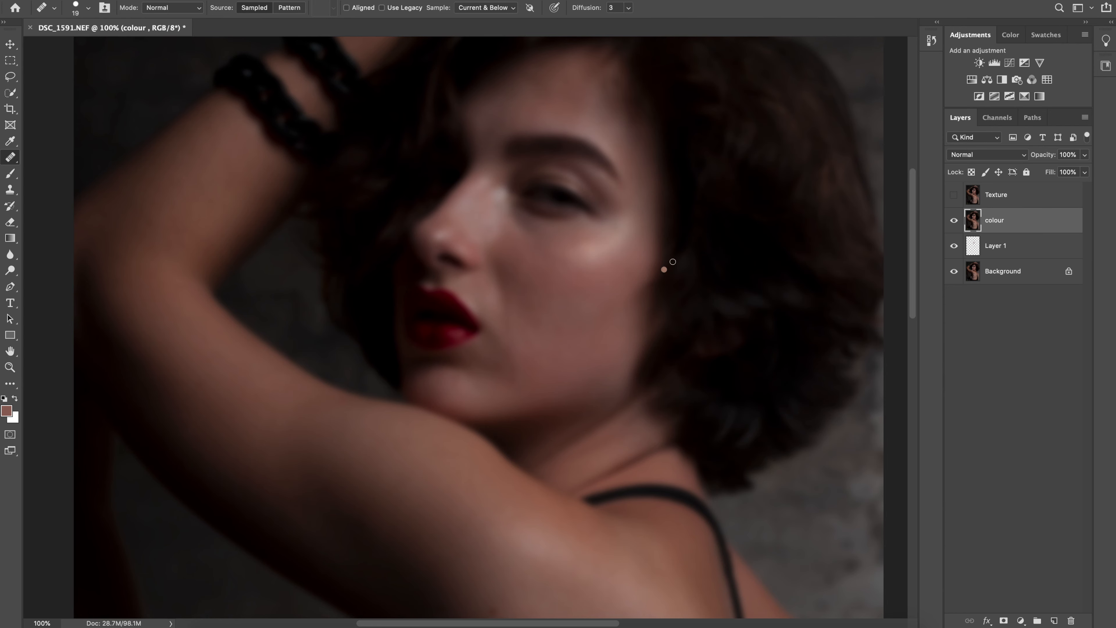
Show the Texture layer again and open Apply Image for it
click(1006, 196)
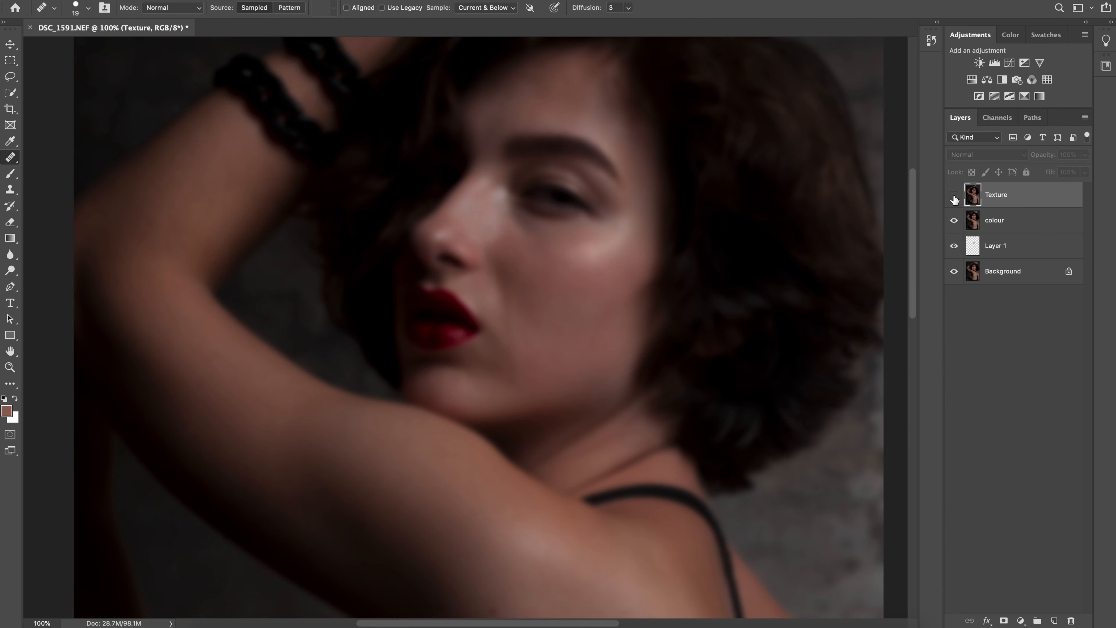
click(954, 195)
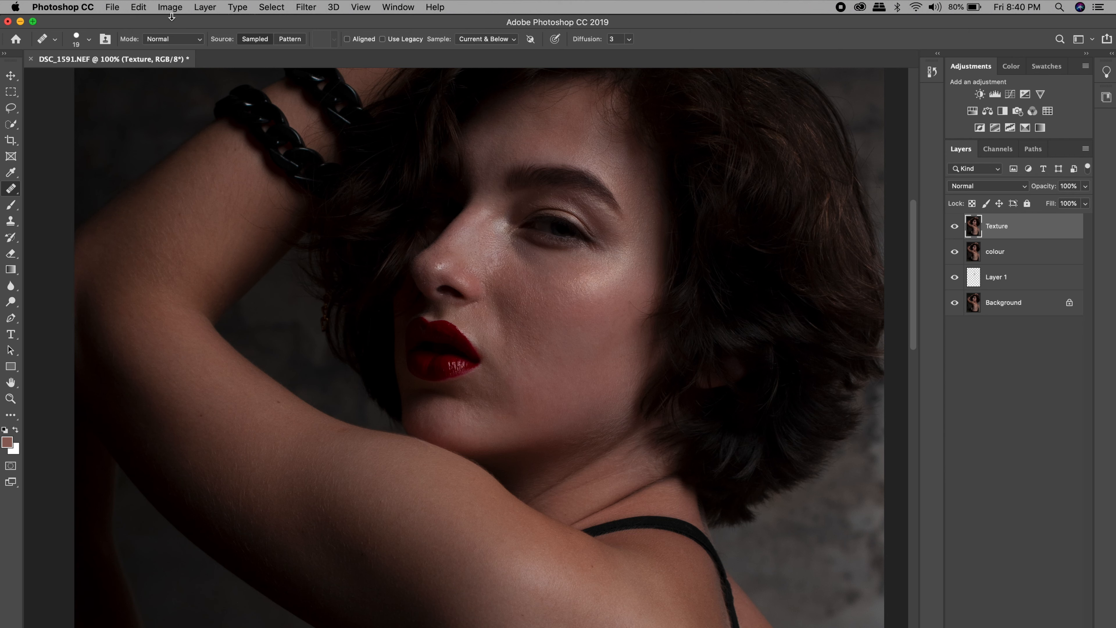
click(170, 7)
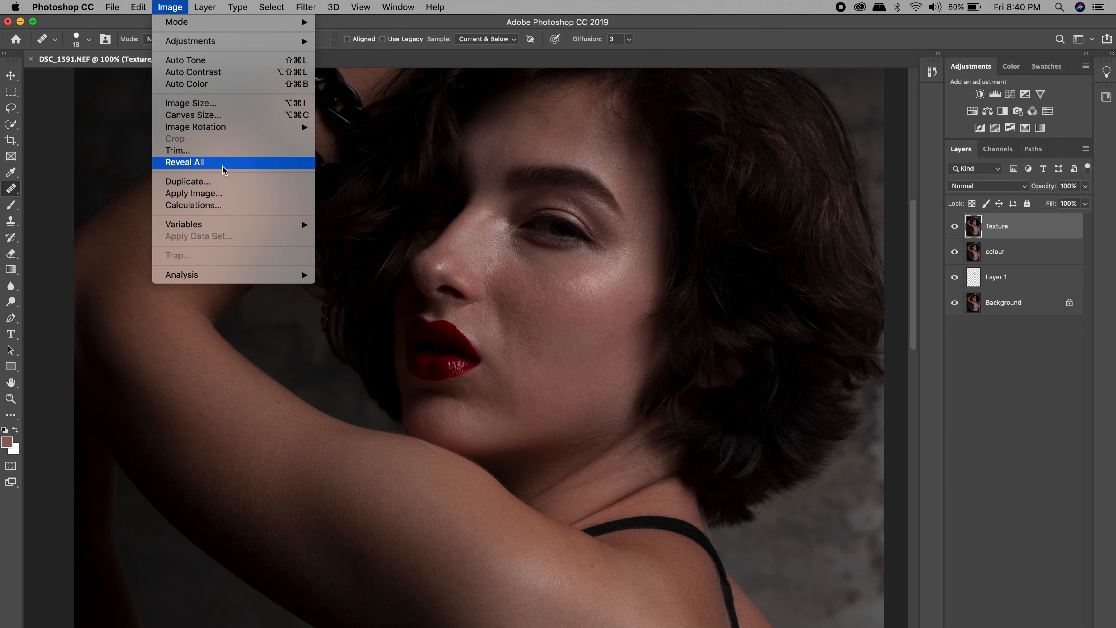
click(209, 196)
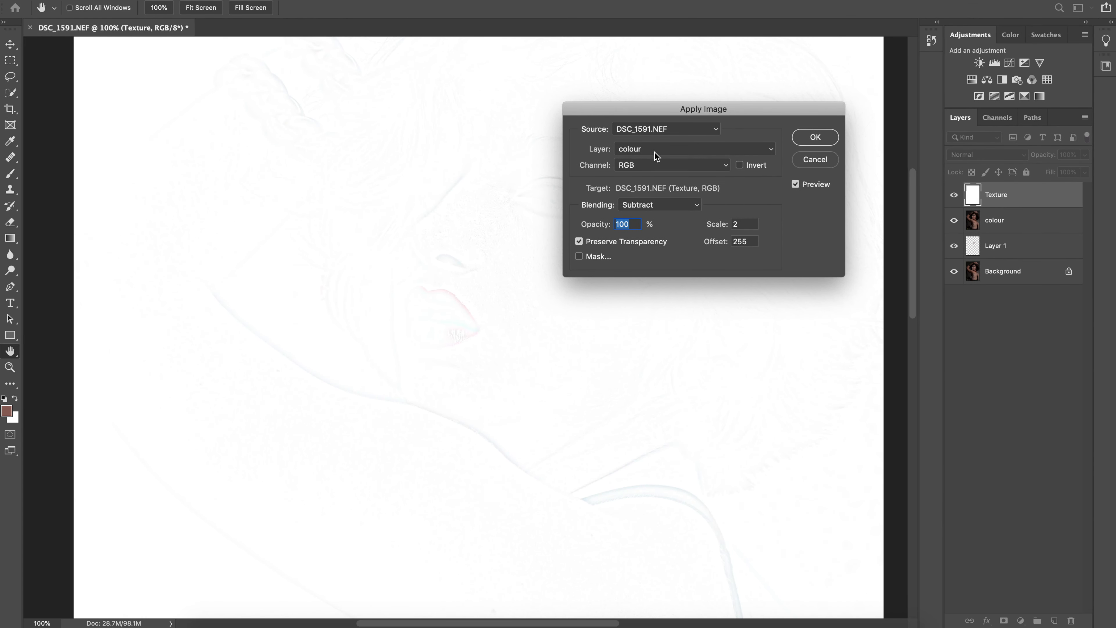
Apply the colour layer to Texture with Subtract blending, scale 2, offset 128 and Preserve Transparency off
click(665, 151)
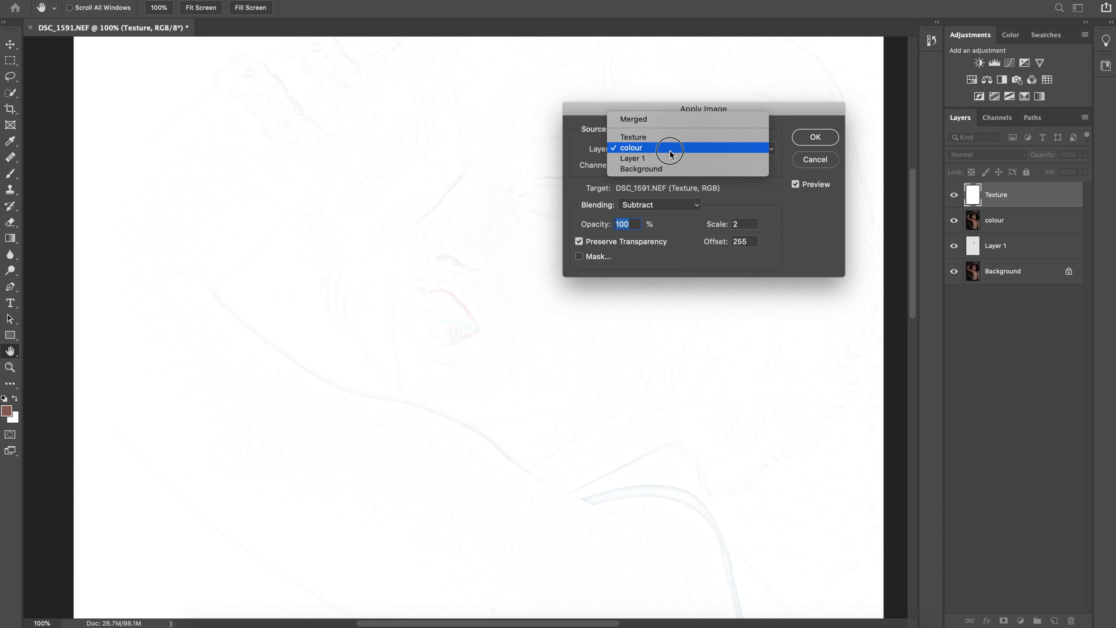
click(626, 147)
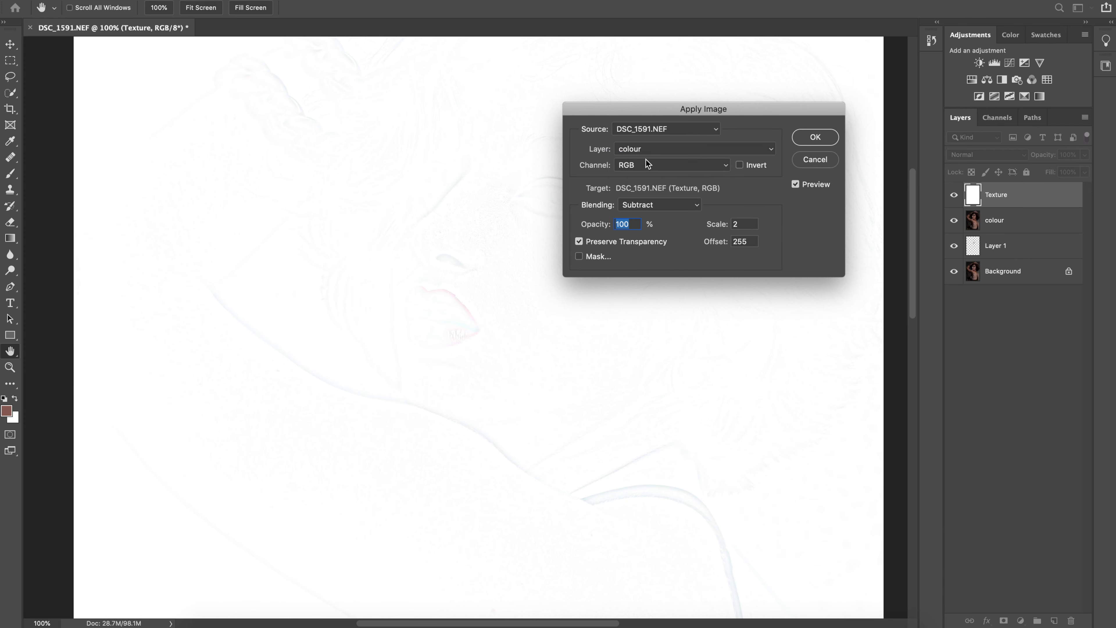
click(672, 207)
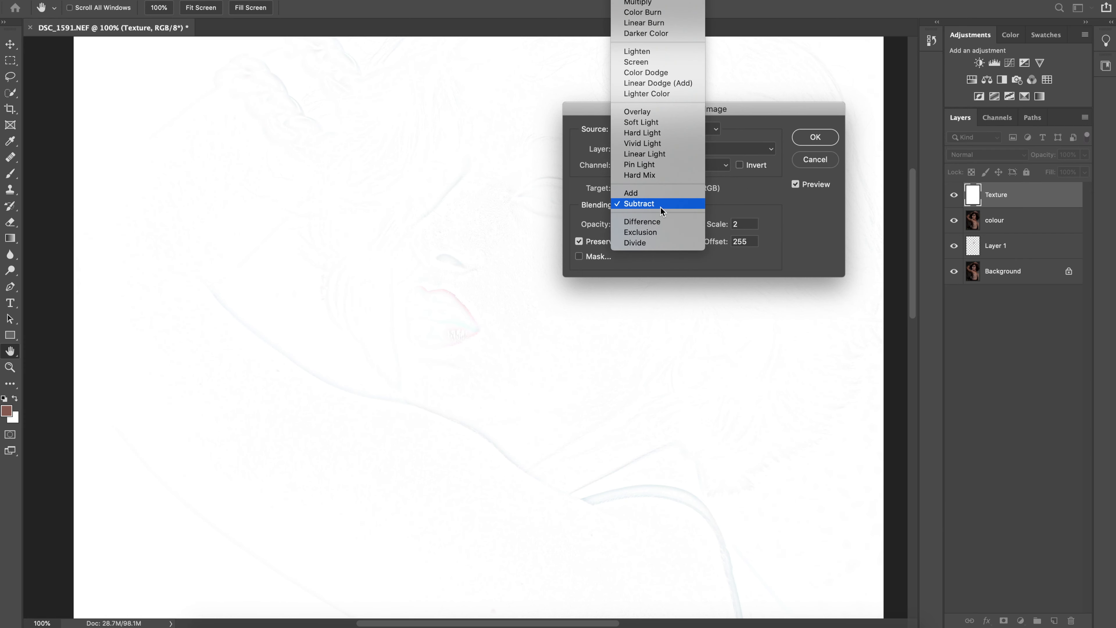
click(634, 205)
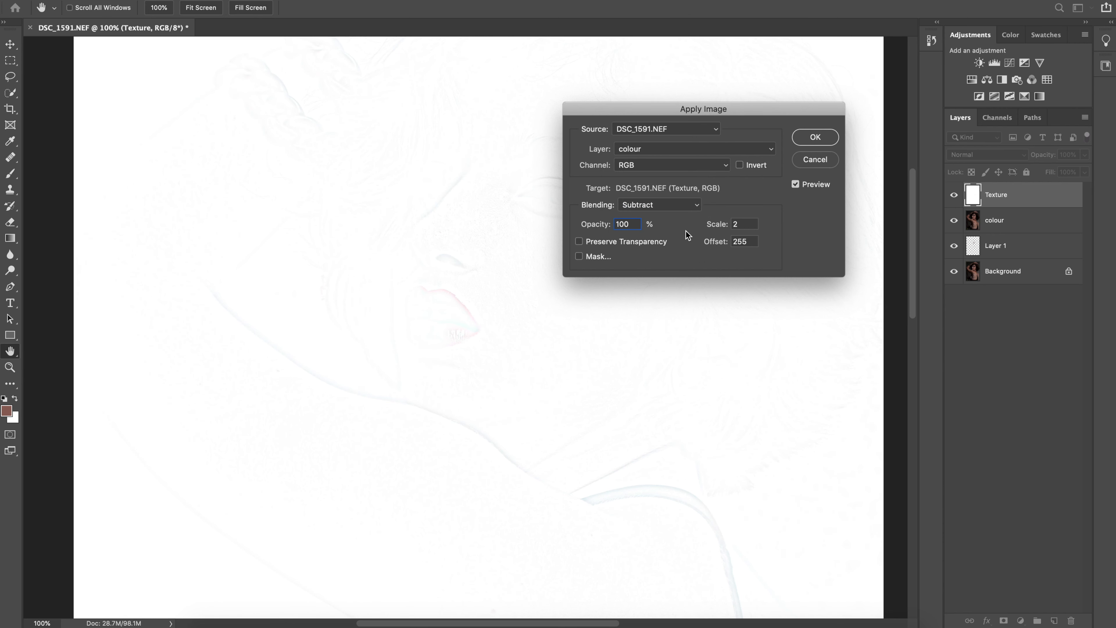
drag(754, 239, 727, 244)
text(128)
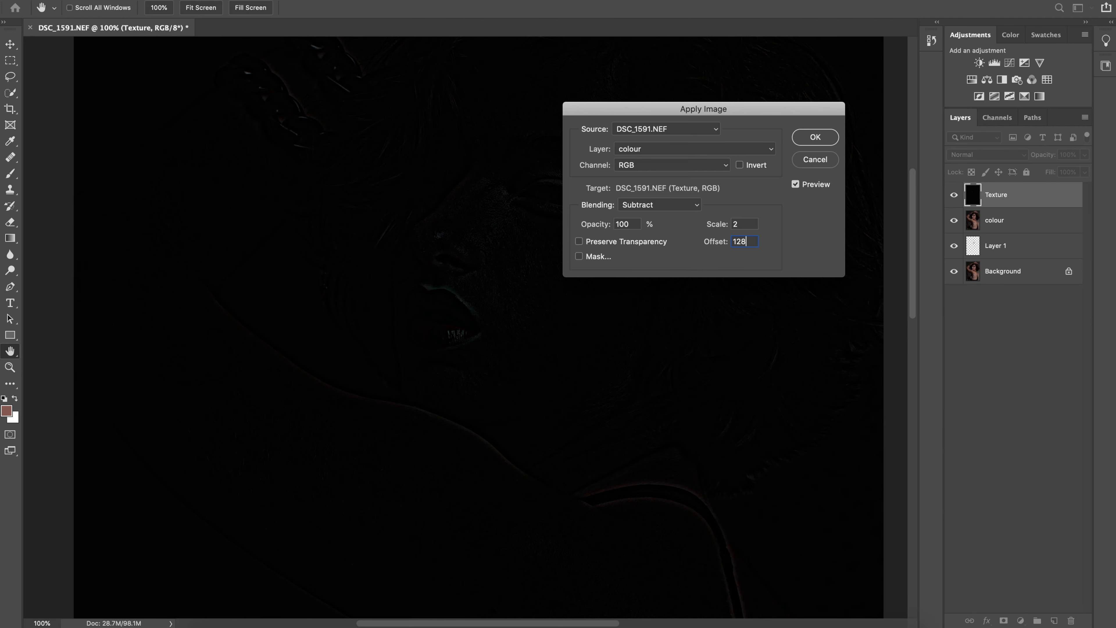
key(Return)
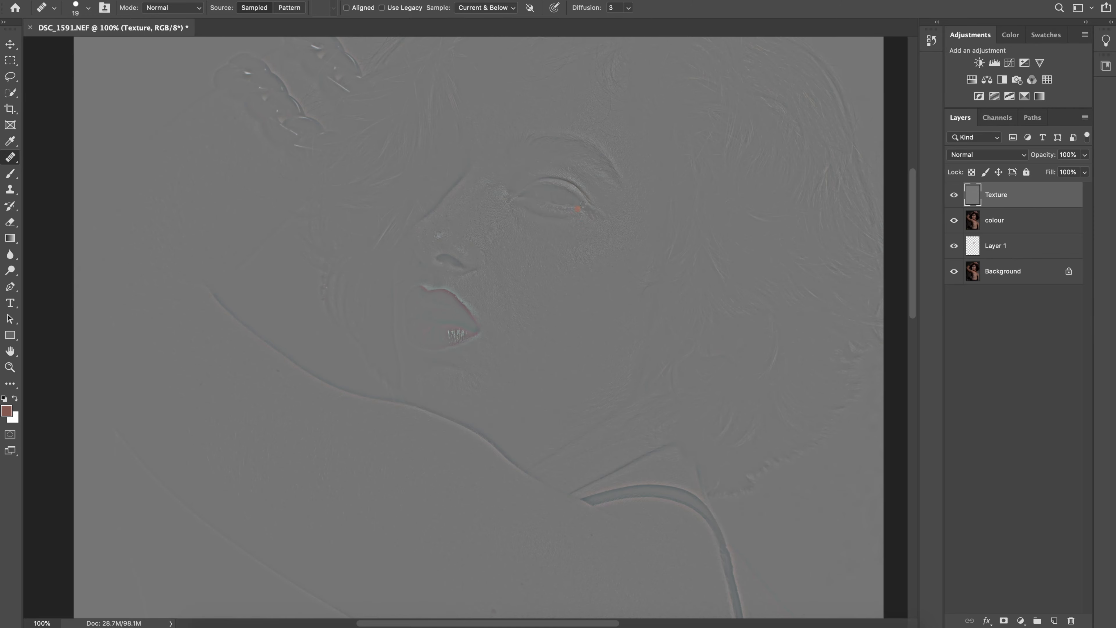
Set the Texture layer's blend mode to Linear Light
drag(617, 195, 626, 269)
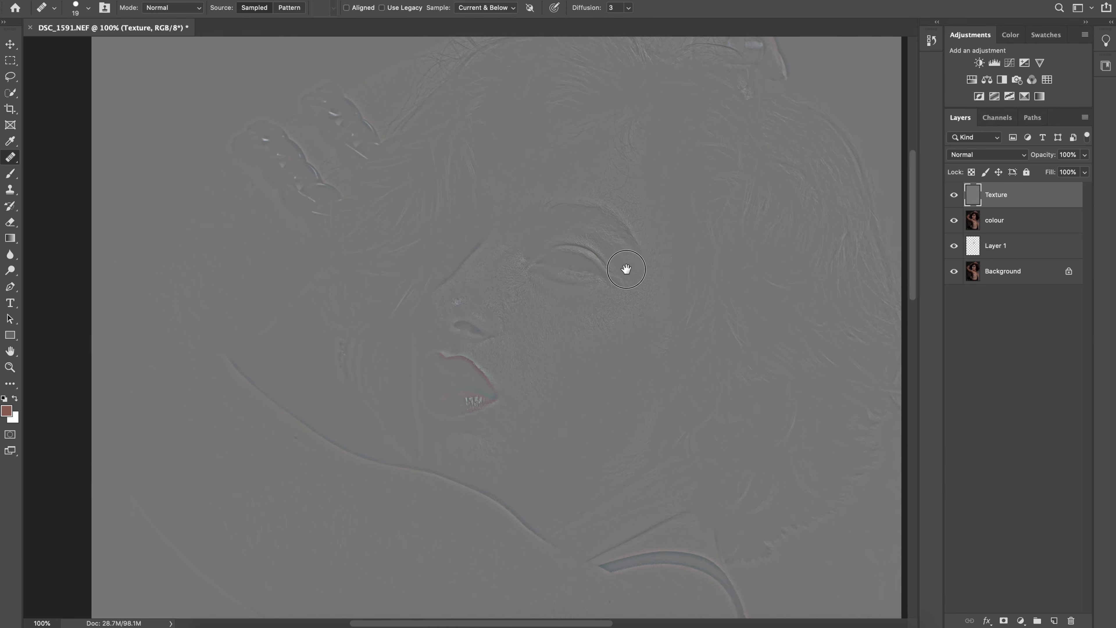
click(1022, 155)
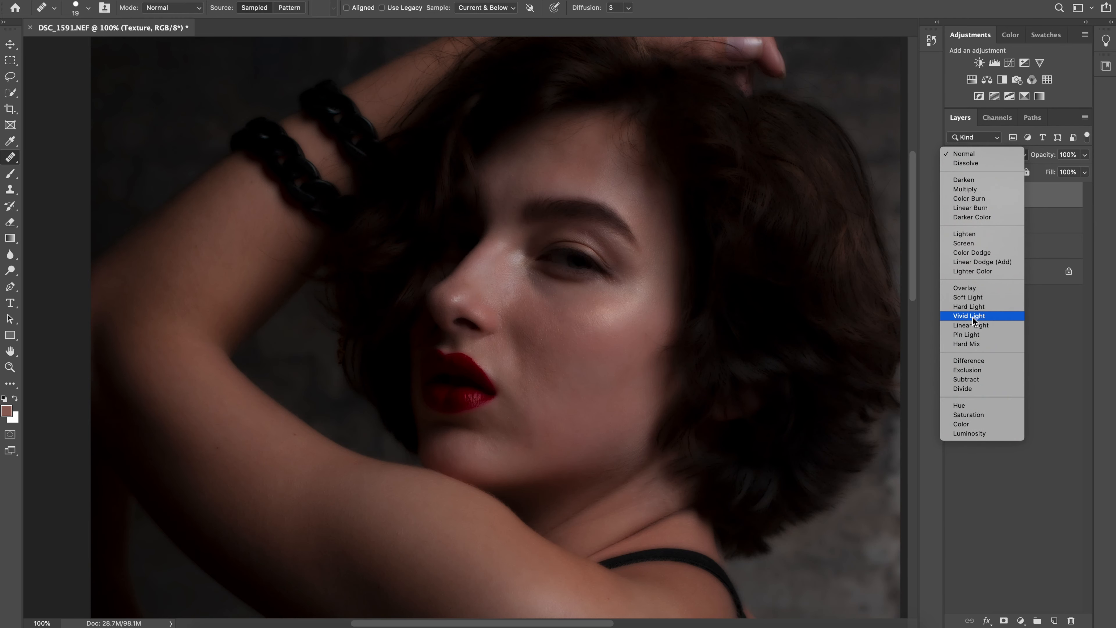
click(969, 325)
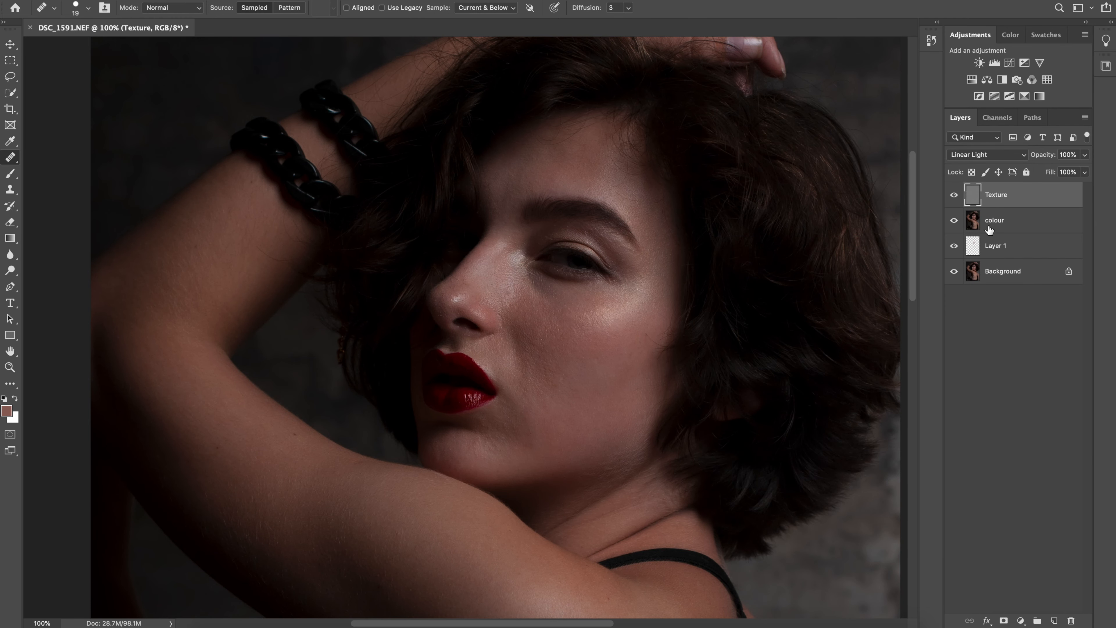
Group the Texture and colour layers and name the group "frequency sepration"
shift+click(1026, 225)
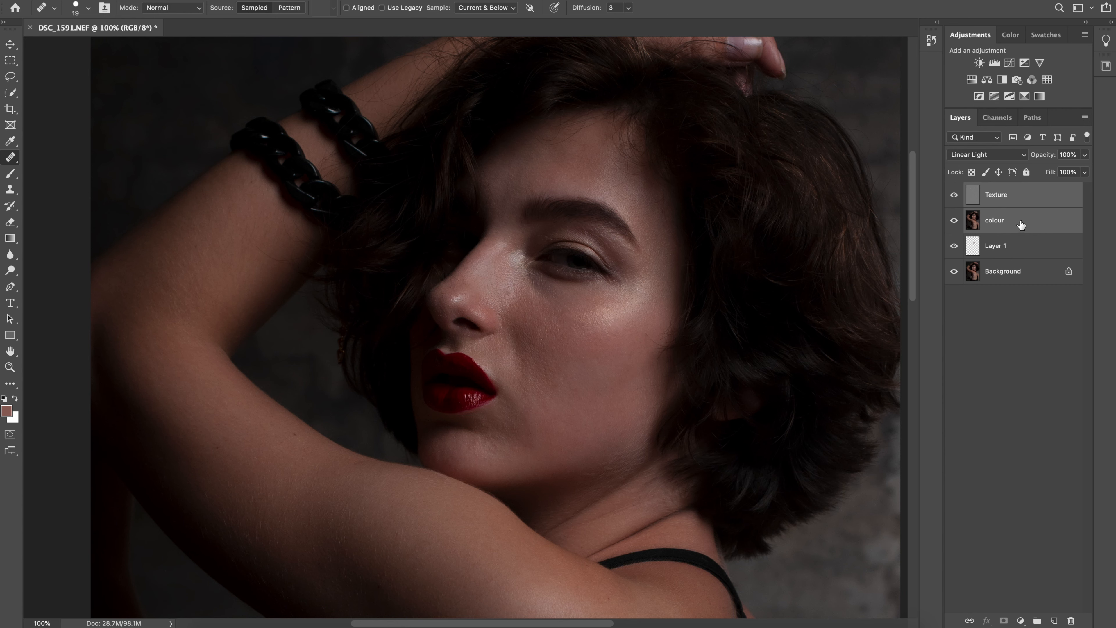
key(ctrl+g)
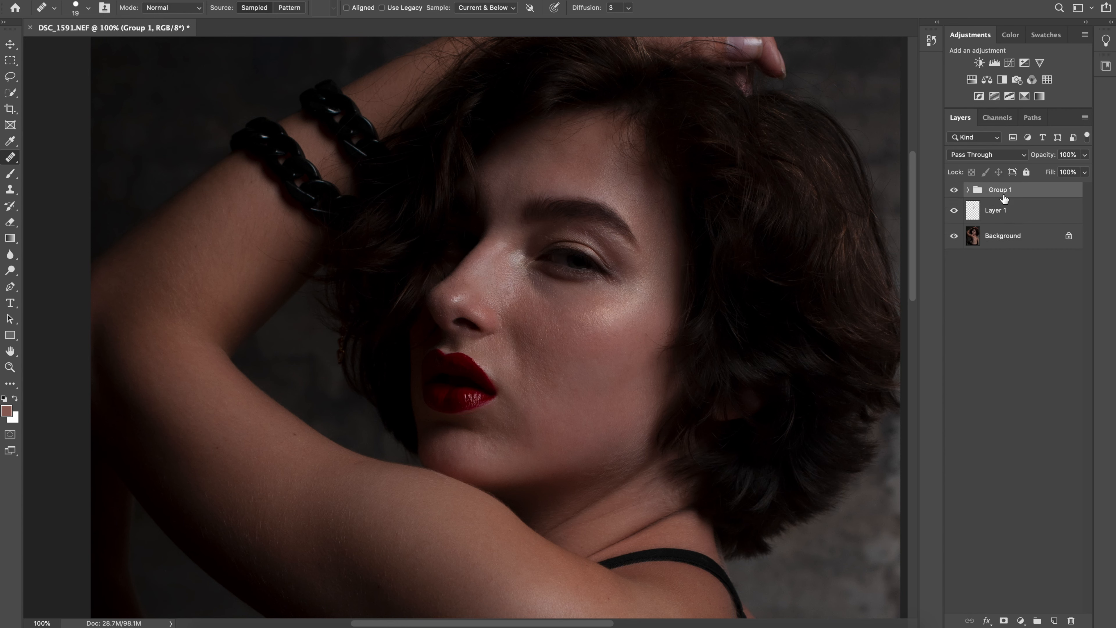
double_click(1006, 191)
text(frequency sepratio)
text(n)
key(Return)
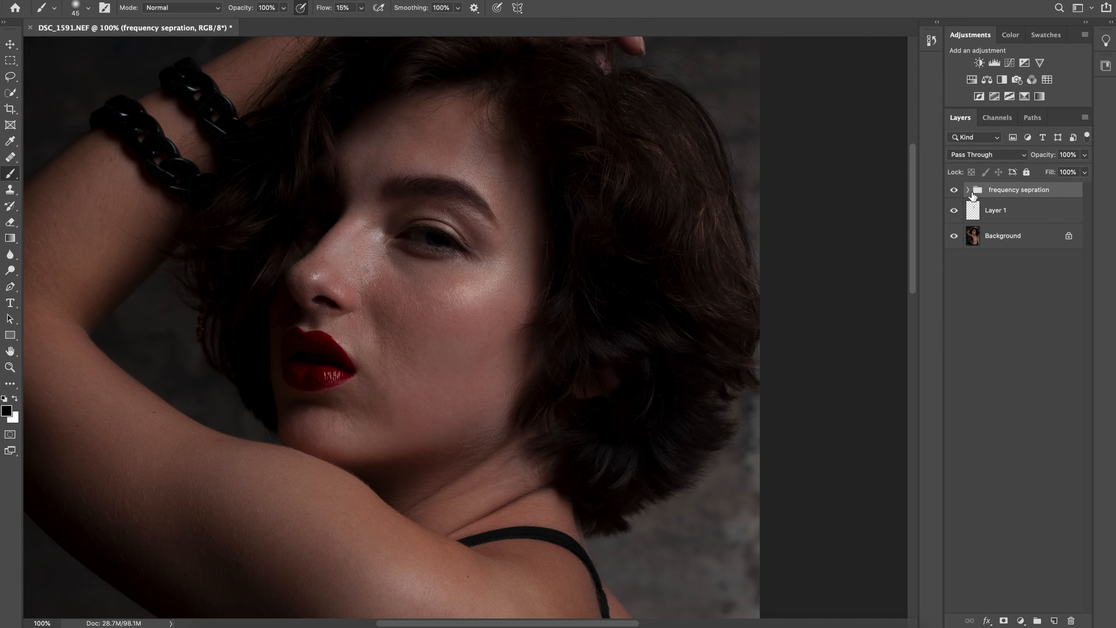
Add a new empty layer directly above the colour layer inside the frequency sepration group
click(968, 190)
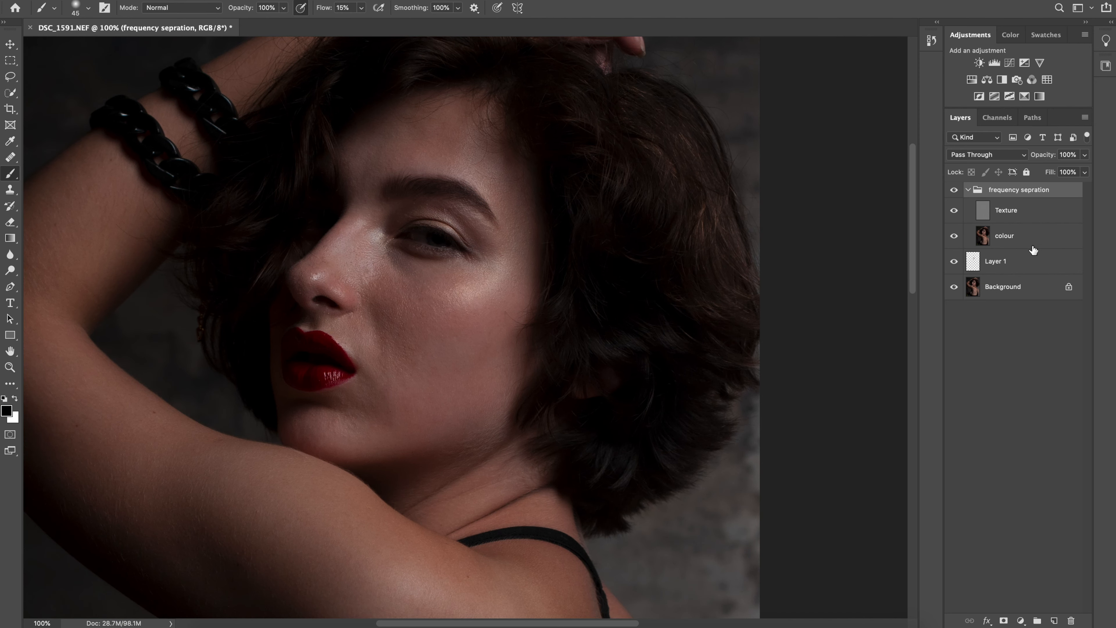
click(1034, 242)
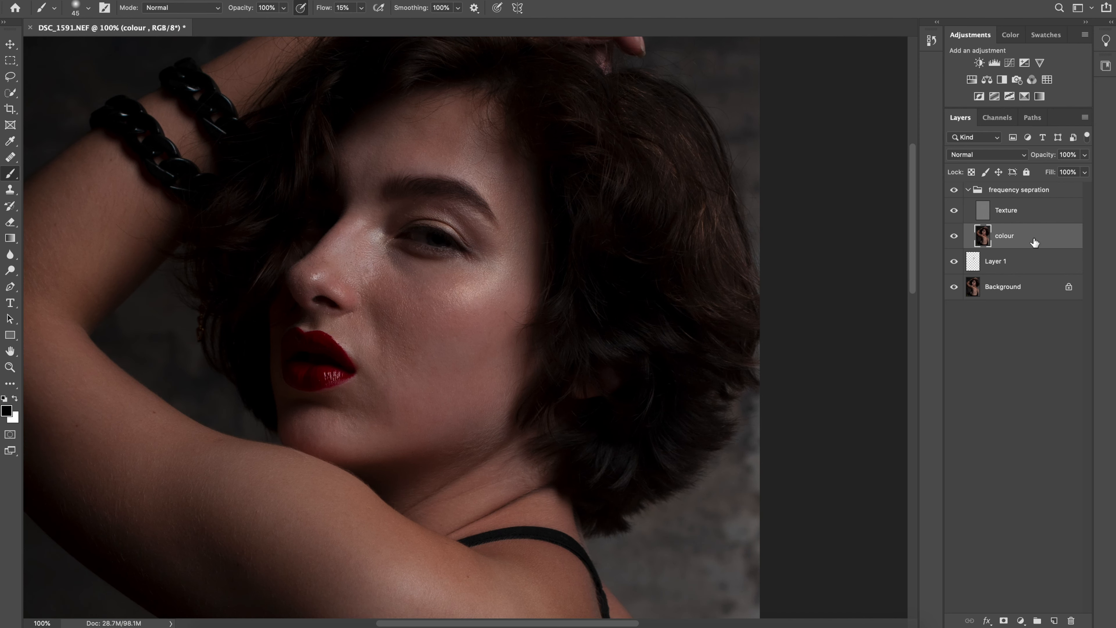
click(1053, 620)
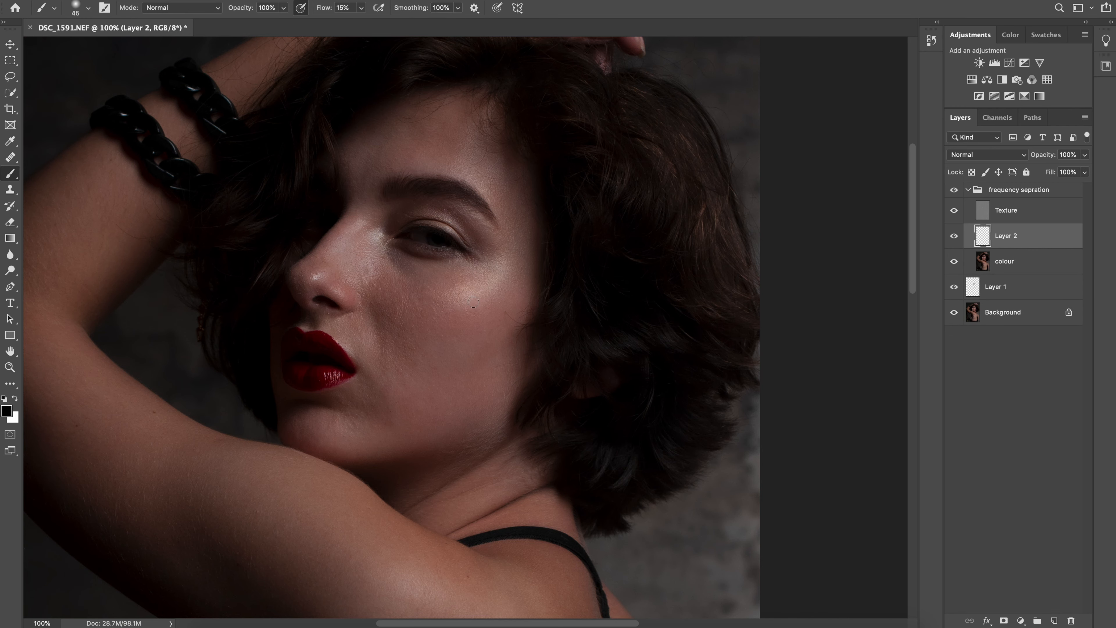
Set the brush flow to 18%, sample the cheek's skin colour and paint over the darker skin beneath the eye
key(super+plus)
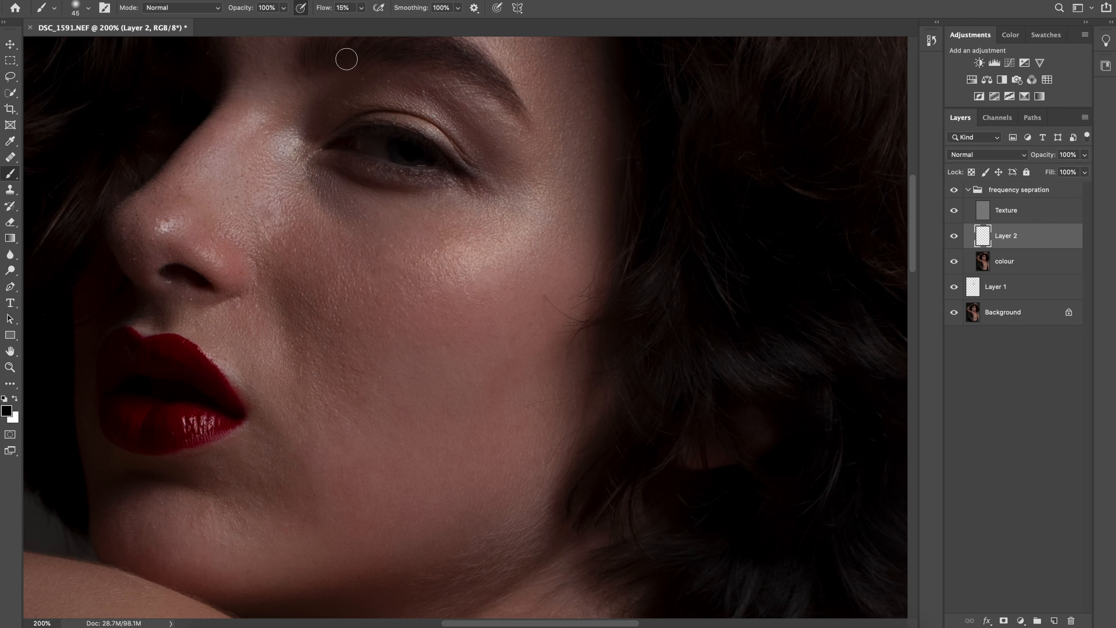
drag(361, 12, 365, 25)
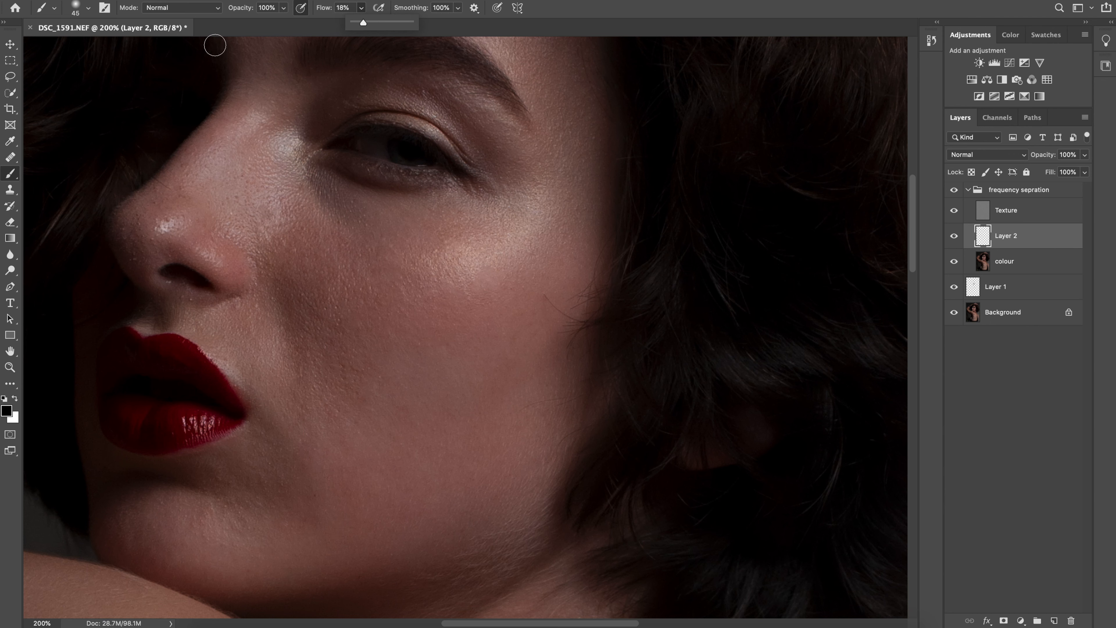
alt+click(350, 295)
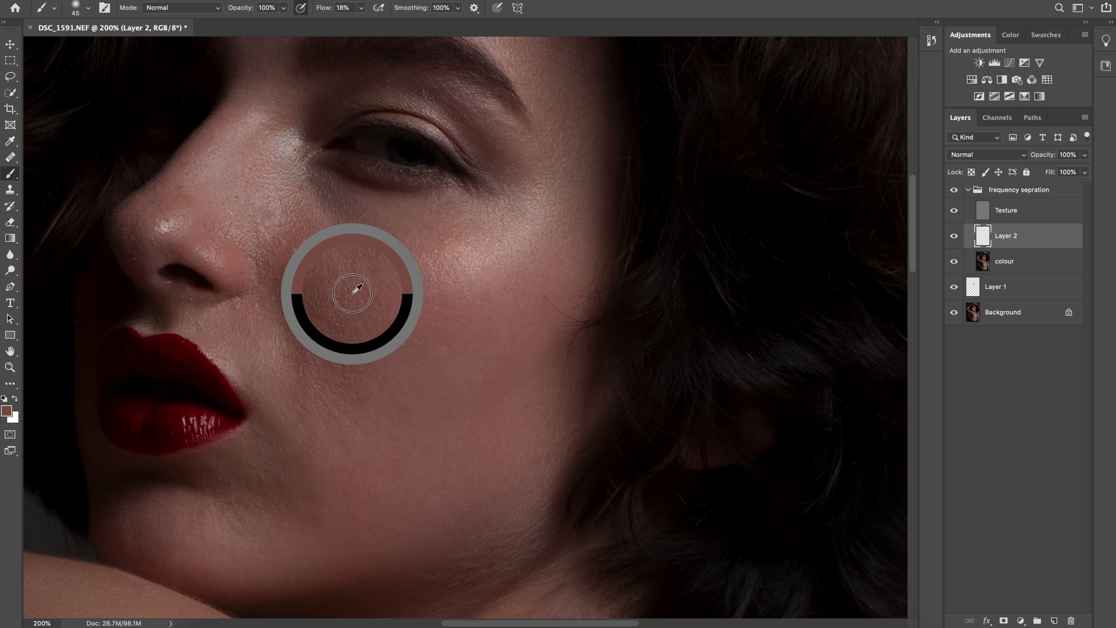
mouse_move(347, 277)
mouse_down()
mouse_move(346, 263)
mouse_move(336, 296)
mouse_move(346, 281)
mouse_up()
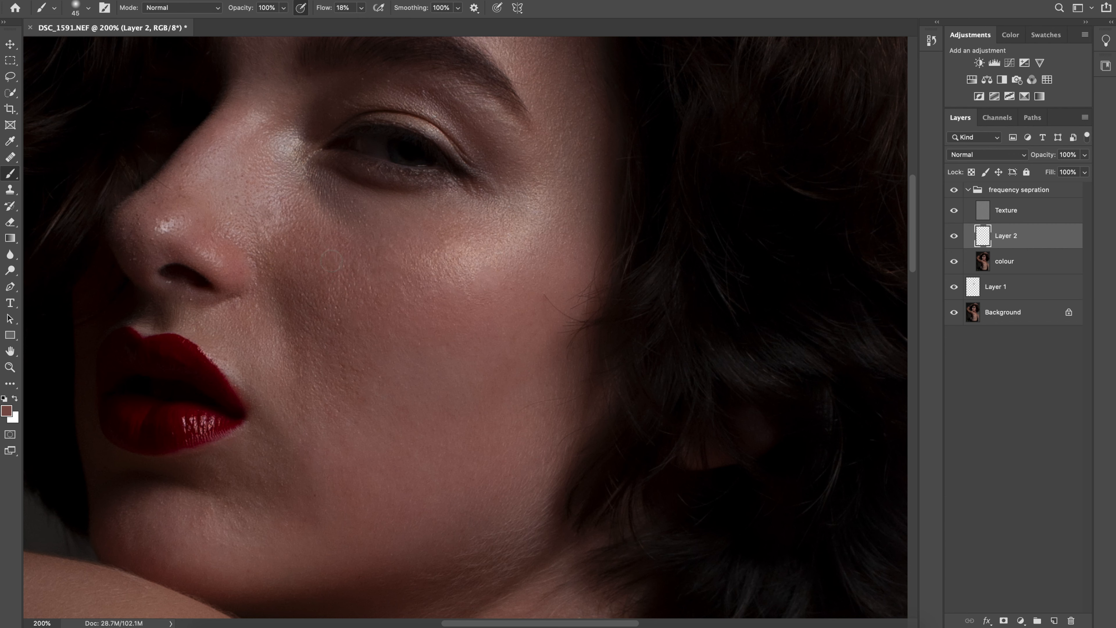
mouse_move(320, 216)
mouse_down()
mouse_move(325, 195)
mouse_move(333, 225)
mouse_move(366, 203)
mouse_move(337, 199)
mouse_move(390, 233)
mouse_move(348, 217)
mouse_move(316, 175)
mouse_move(301, 186)
mouse_move(300, 171)
mouse_move(313, 215)
mouse_move(335, 202)
mouse_move(355, 211)
mouse_move(319, 195)
mouse_move(342, 190)
mouse_move(320, 182)
mouse_move(392, 207)
mouse_move(320, 185)
mouse_move(310, 167)
mouse_move(362, 214)
mouse_move(305, 159)
mouse_move(353, 226)
mouse_move(300, 180)
mouse_move(365, 221)
mouse_move(312, 192)
mouse_move(367, 213)
mouse_move(309, 174)
mouse_move(303, 189)
mouse_move(355, 207)
mouse_up()
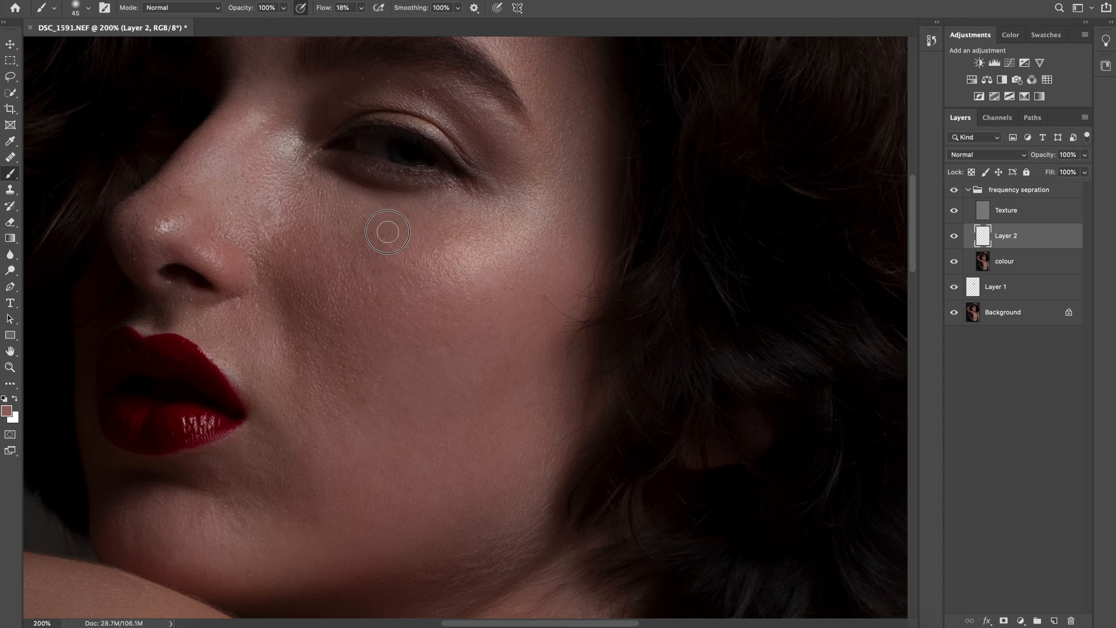
Even out the skin tones on the upper cheek beneath the eye, enlarging the brush to 90
drag(341, 237, 332, 232)
alt+click(334, 256)
key(bracketright)
key(bracketright)
key(bracketright)
alt+click(352, 240)
drag(352, 239, 383, 240)
mouse_move(362, 256)
mouse_down()
mouse_move(303, 258)
mouse_move(322, 273)
mouse_move(289, 231)
mouse_move(362, 250)
mouse_up()
alt+click(308, 273)
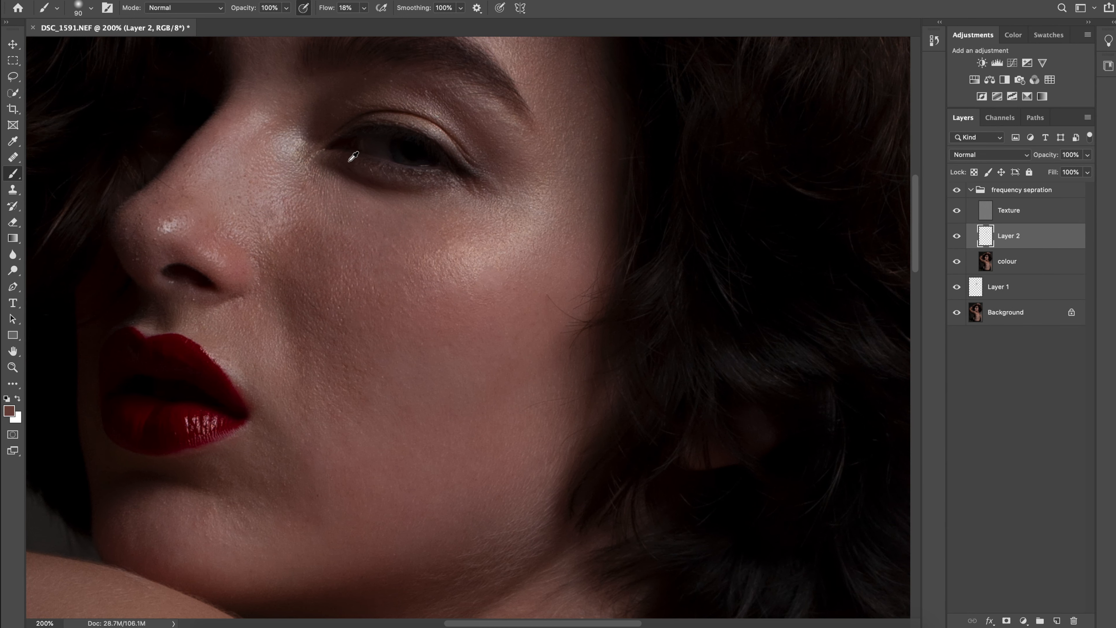
Reduce the brush flow to 8% and blend the cheek tones beside the nose
click(361, 7)
drag(361, 24, 355, 23)
alt+click(331, 300)
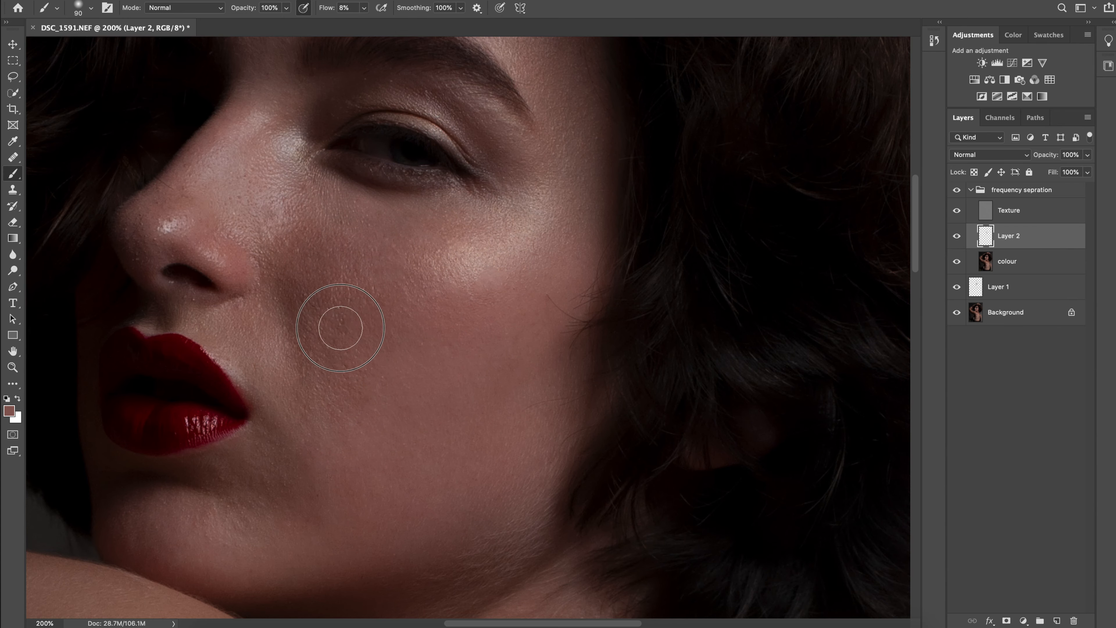
Blend sampled skin tones along the bridge and side of the nose with a size 60 brush
key(super+equal)
mouse_move(278, 119)
mouse_down()
mouse_move(453, 319)
mouse_move(522, 234)
mouse_up()
alt+click(476, 245)
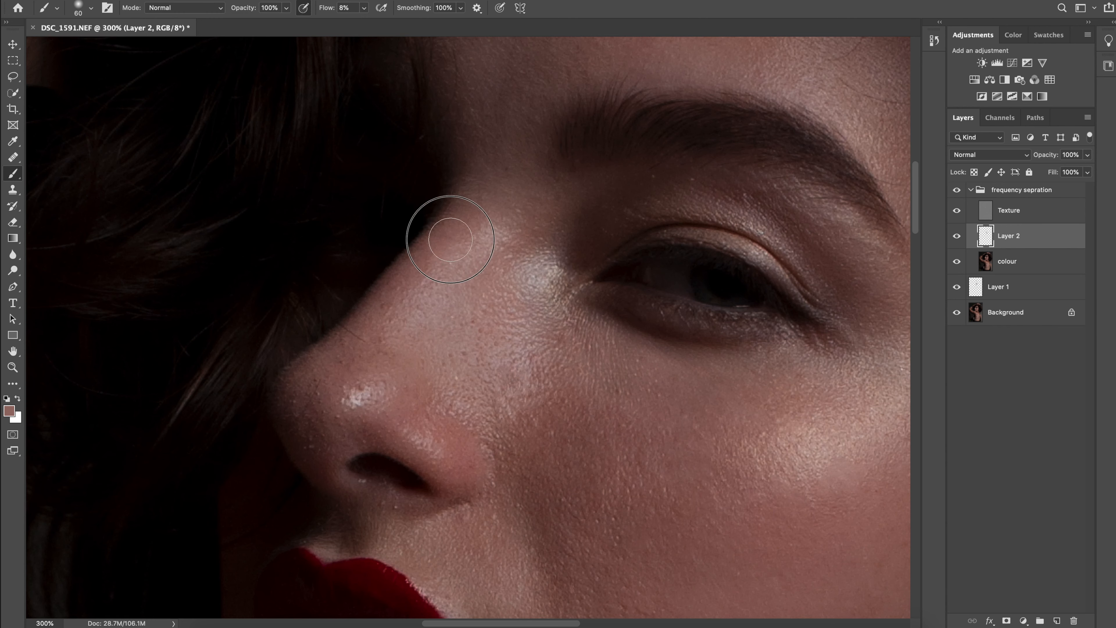
alt+click(492, 437)
drag(488, 457, 447, 406)
drag(493, 219, 434, 431)
Lower the brush flow to 2% and blend the skin tones across the forehead and around the brow with a size 100 brush
drag(364, 7, 356, 21)
alt+click(548, 238)
key(bracketright)
key(bracketright)
key(bracketright)
key(bracketright)
alt+click(585, 247)
drag(615, 264, 503, 280)
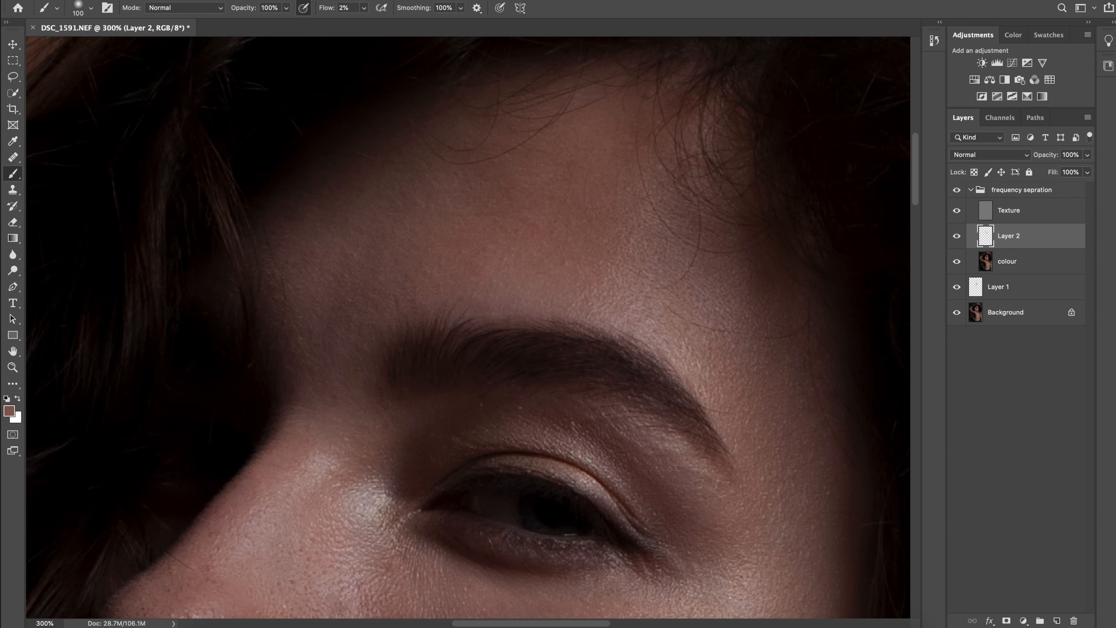
drag(615, 496, 369, 225)
alt+click(422, 433)
drag(422, 433, 491, 263)
alt+click(457, 352)
drag(457, 422, 583, 471)
Compare the face with and without the frequency sepration group
key(super+minus)
key(super+minus)
click(957, 190)
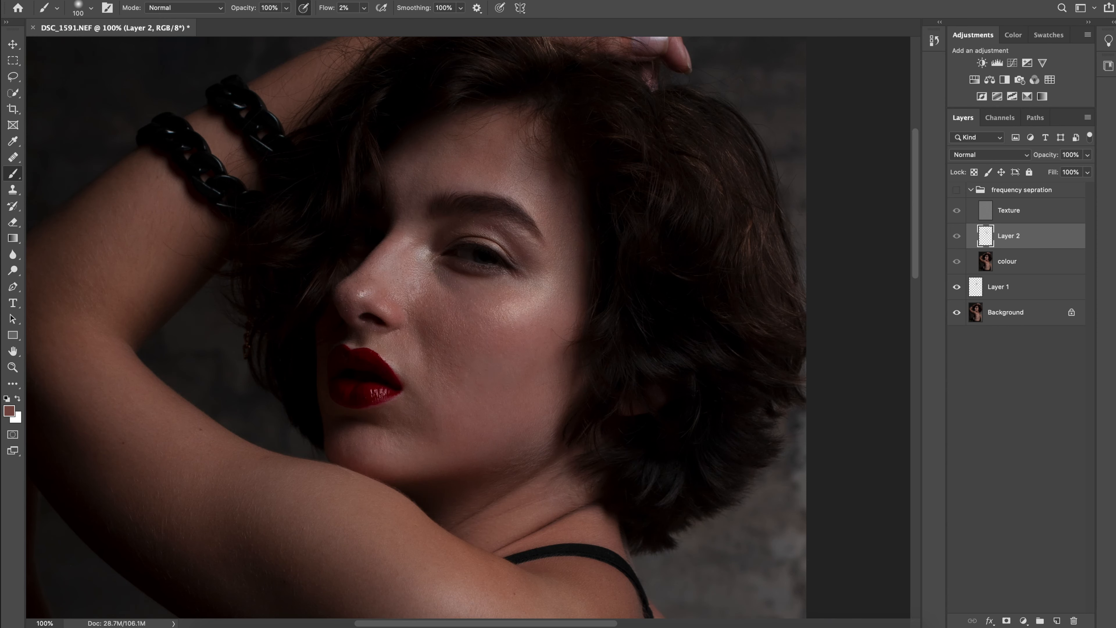
click(957, 190)
Smooth the tone transitions across the cheek with sampled skin colours and a size 150 brush
key(super+plus)
key(bracketright)
key(bracketright)
alt+click(393, 237)
drag(446, 434, 463, 327)
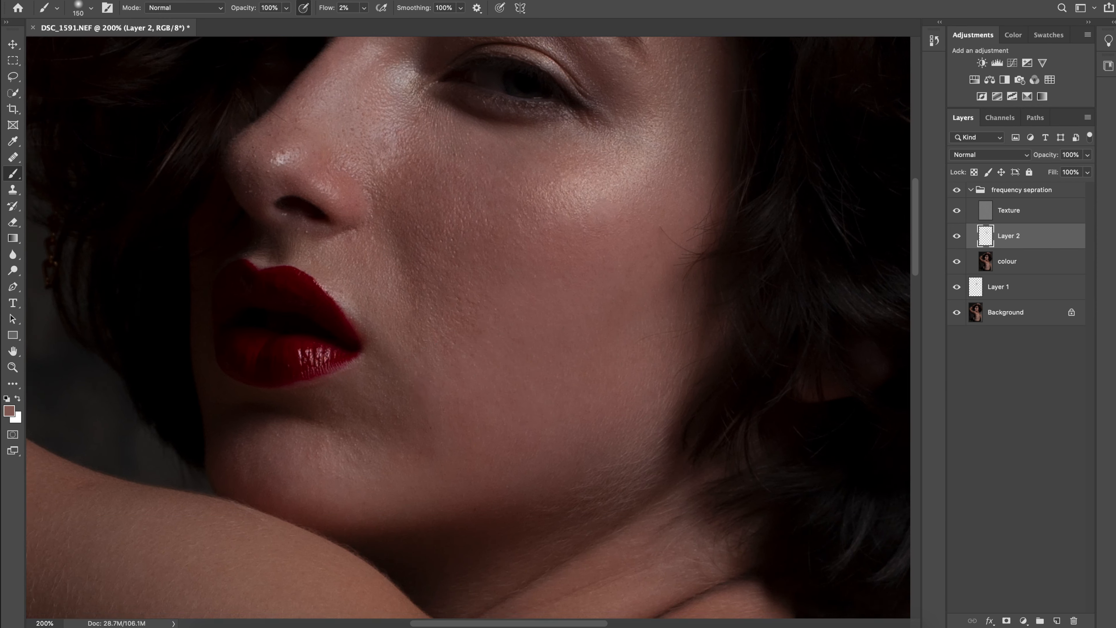
alt+click(463, 328)
drag(463, 378, 464, 266)
drag(501, 201, 551, 273)
alt+click(551, 274)
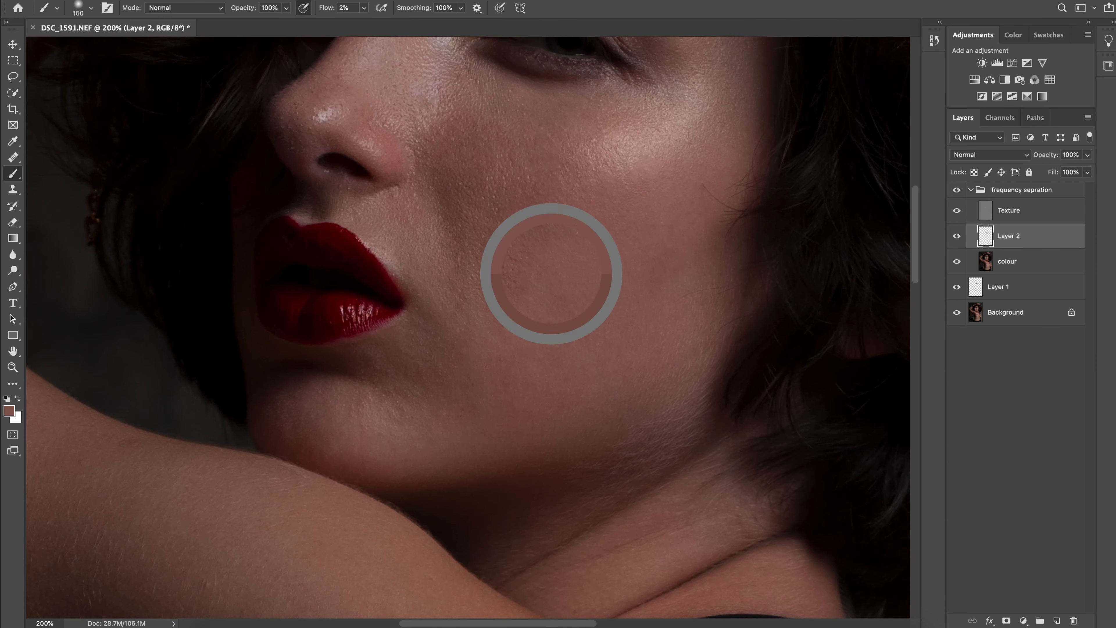
Blend the skin tones around the mouth and chin with a size 80 brush
key(super+plus)
drag(468, 286, 529, 311)
key(bracketleft)
key(bracketleft)
key(bracketleft)
key(bracketleft)
alt+click(479, 378)
drag(479, 378, 561, 268)
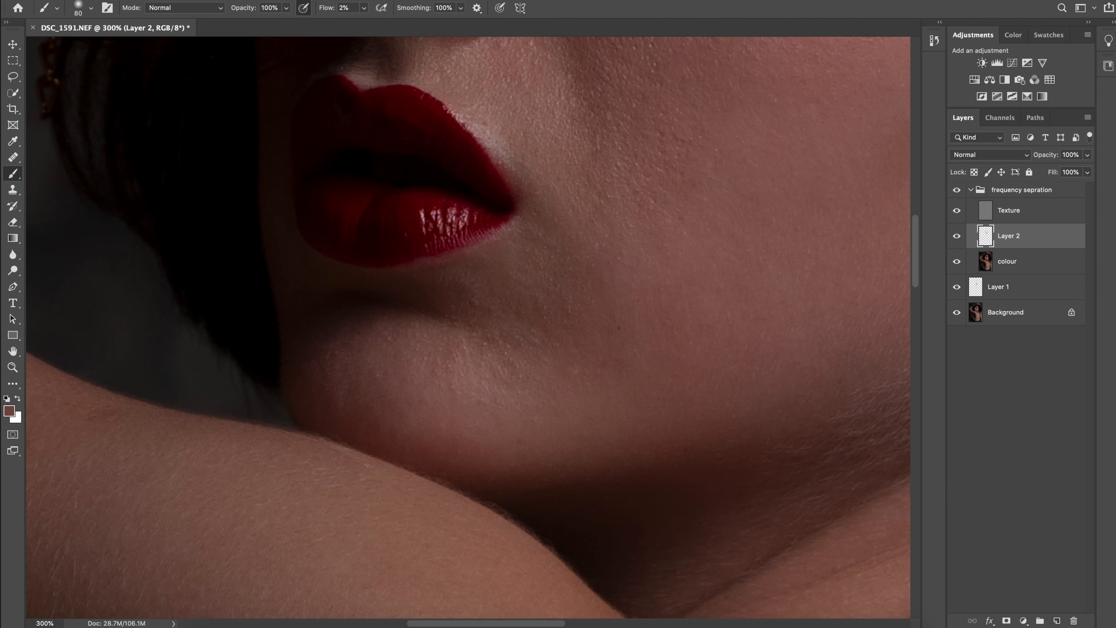
drag(696, 381, 575, 374)
alt+click(575, 373)
Even out the lower cheek and jawline tones with the brush enlarged to 125
key(bracketright)
key(bracketright)
key(bracketright)
mouse_move(854, 236)
mouse_down()
mouse_move(805, 257)
mouse_move(582, 274)
mouse_up()
alt+click(581, 275)
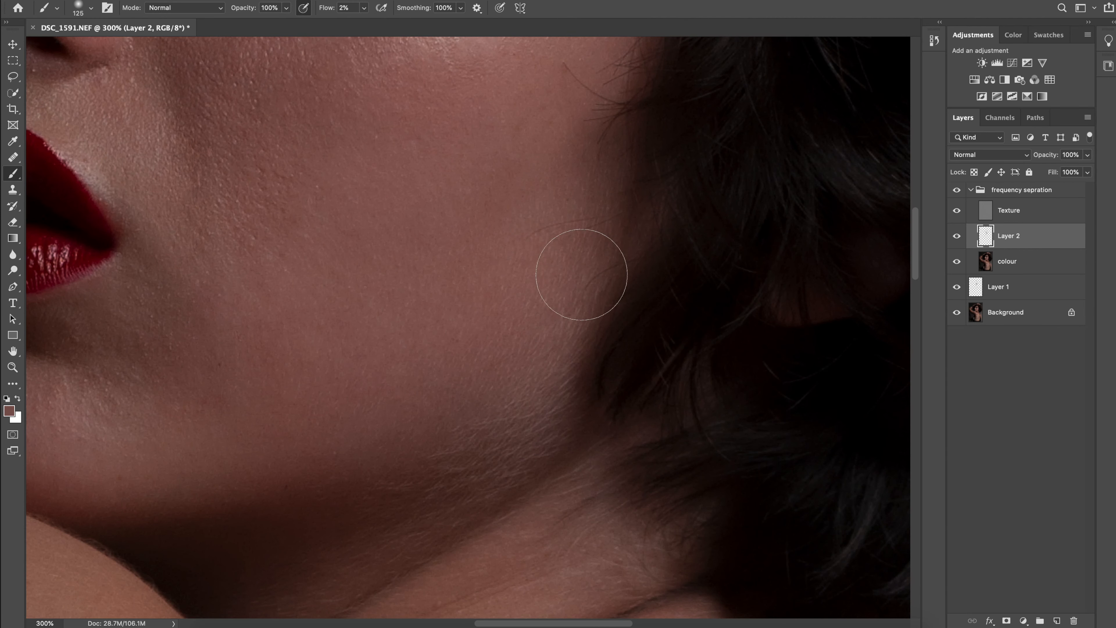
drag(265, 365, 380, 370)
Blend the skin tones on the neck and beside the shoulder strap using sampled colours
drag(528, 228, 463, 101)
drag(539, 423, 527, 277)
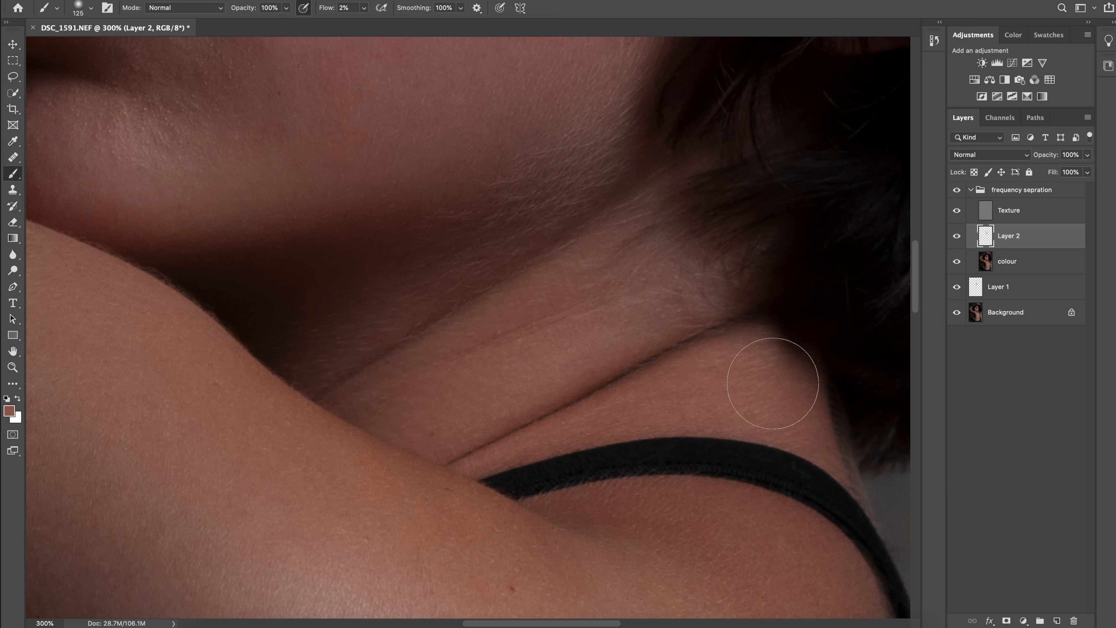
drag(637, 533, 583, 397)
alt+click(583, 397)
Smooth the skin tones over the shoulder with the brush enlarged to 200
key(super+minus)
drag(519, 411, 495, 298)
key(bracketright)
key(bracketright)
key(bracketright)
alt+click(496, 298)
drag(651, 456, 627, 457)
key(super+minus)
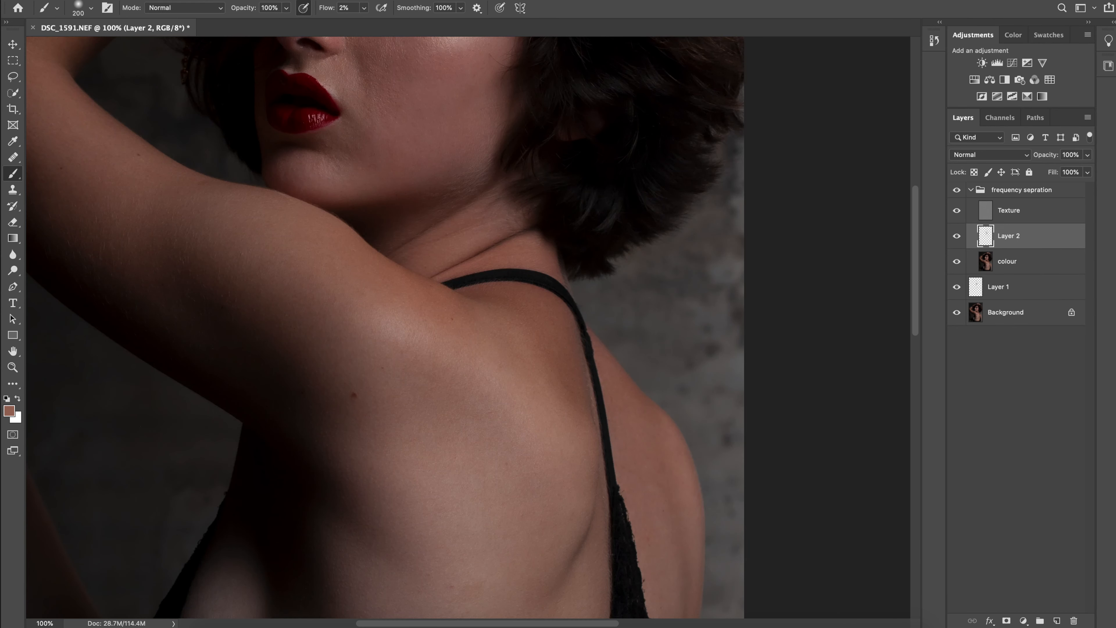
Raise the brush flow to 5% and even out the back's skin tones, reducing the brush from 300 to 150
drag(496, 409, 542, 270)
drag(519, 386, 531, 275)
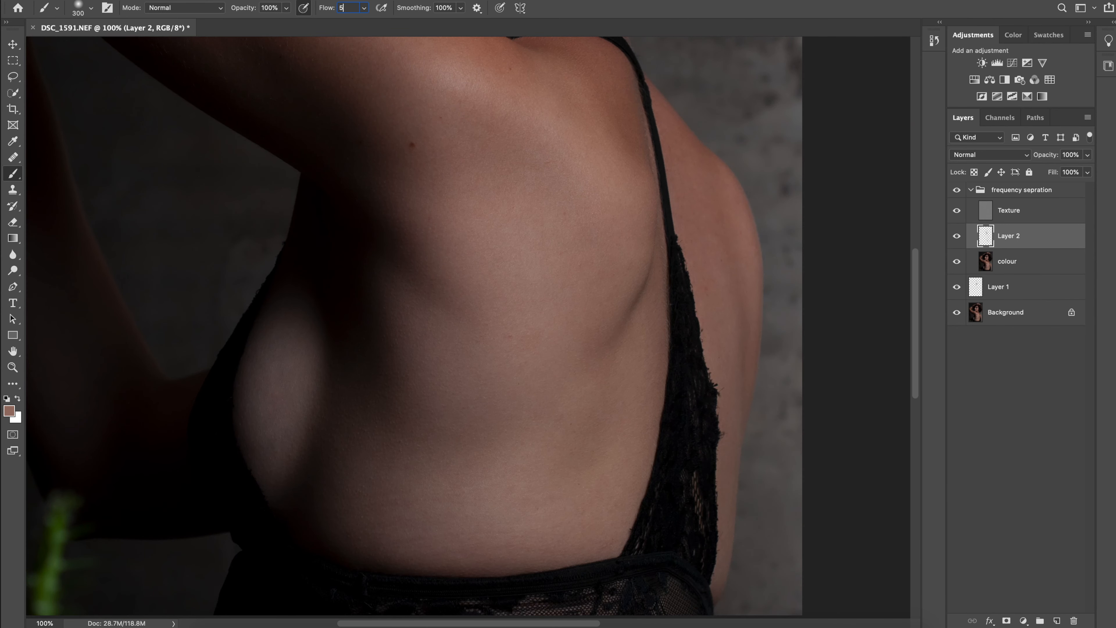
key(Return)
key(super+plus)
alt+click(500, 323)
mouse_move(481, 482)
mouse_down()
mouse_move(501, 322)
mouse_move(296, 376)
mouse_up()
key(super+plus)
drag(592, 424, 553, 312)
key(bracketleft)
key(bracketleft)
key(bracketleft)
key(bracketleft)
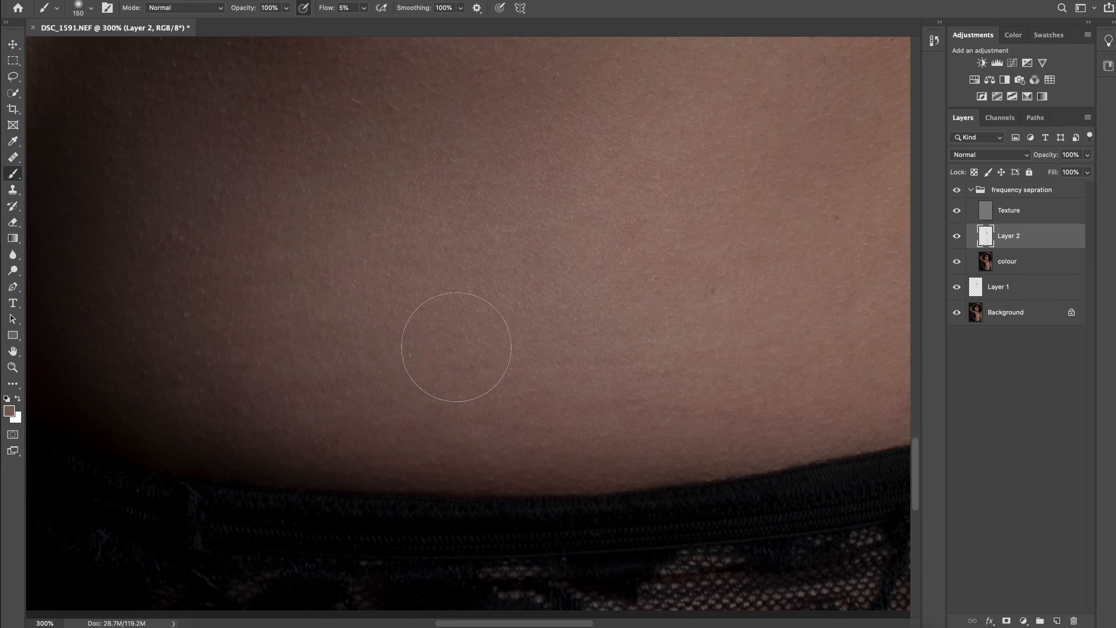
Return the brush flow to 2% and blend the remaining uneven tones on the back
key(super+minus)
key(super+minus)
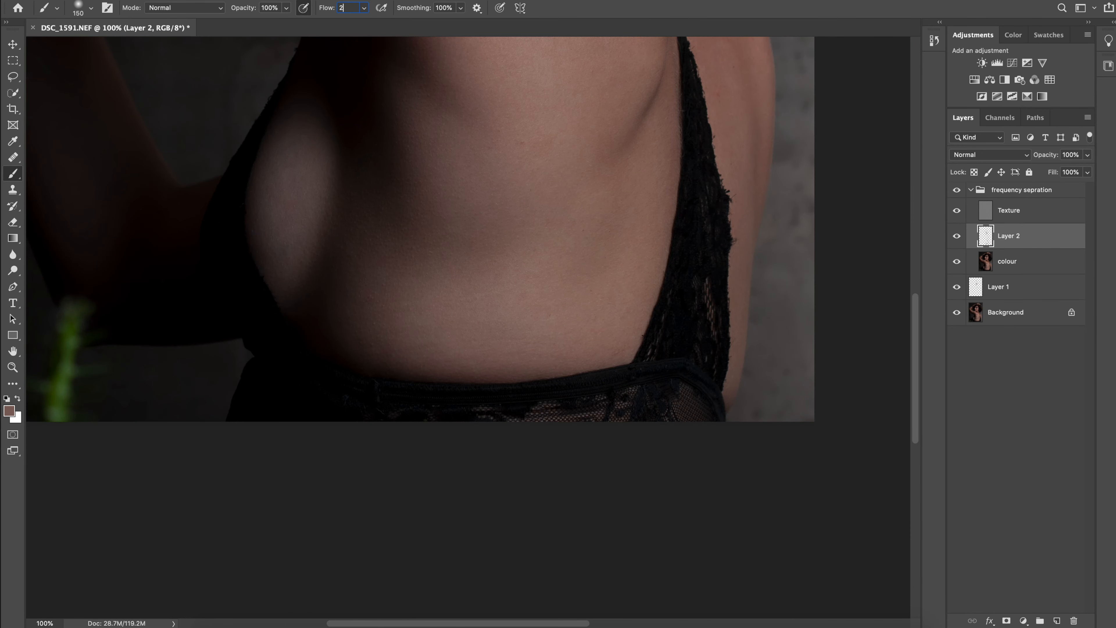
key(Return)
key(super+plus)
drag(382, 251, 554, 402)
alt+click(483, 317)
drag(466, 246, 484, 420)
Blend the skin tones along the raised upper arm and check the result by toggling the group's visibility
key(super+minus)
drag(475, 106, 495, 567)
drag(466, 374, 521, 308)
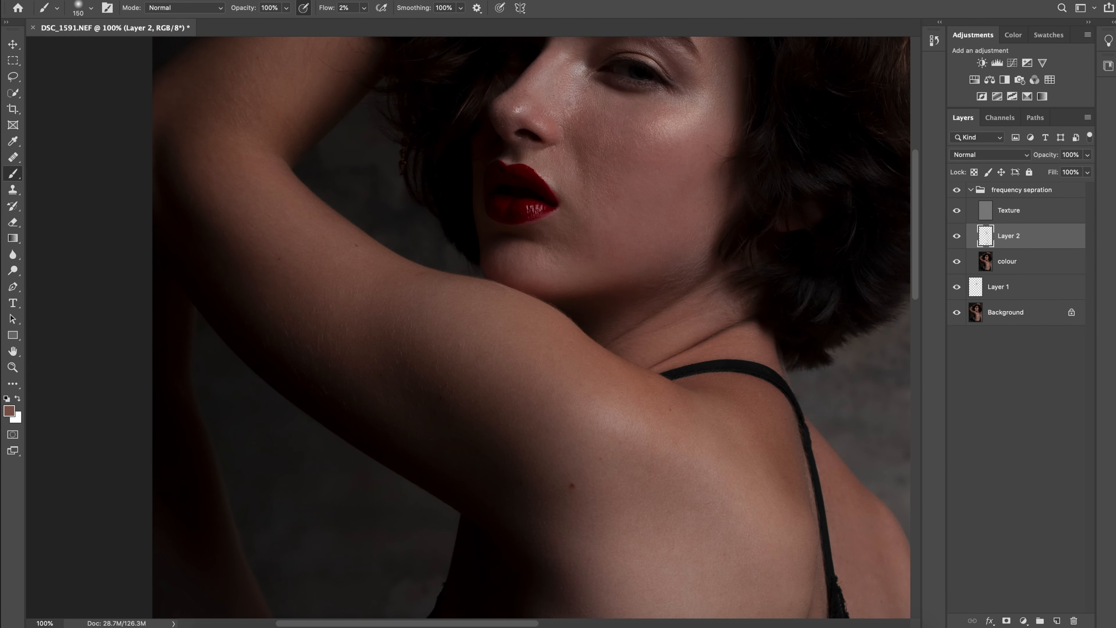
key(super+plus)
drag(571, 273, 387, 308)
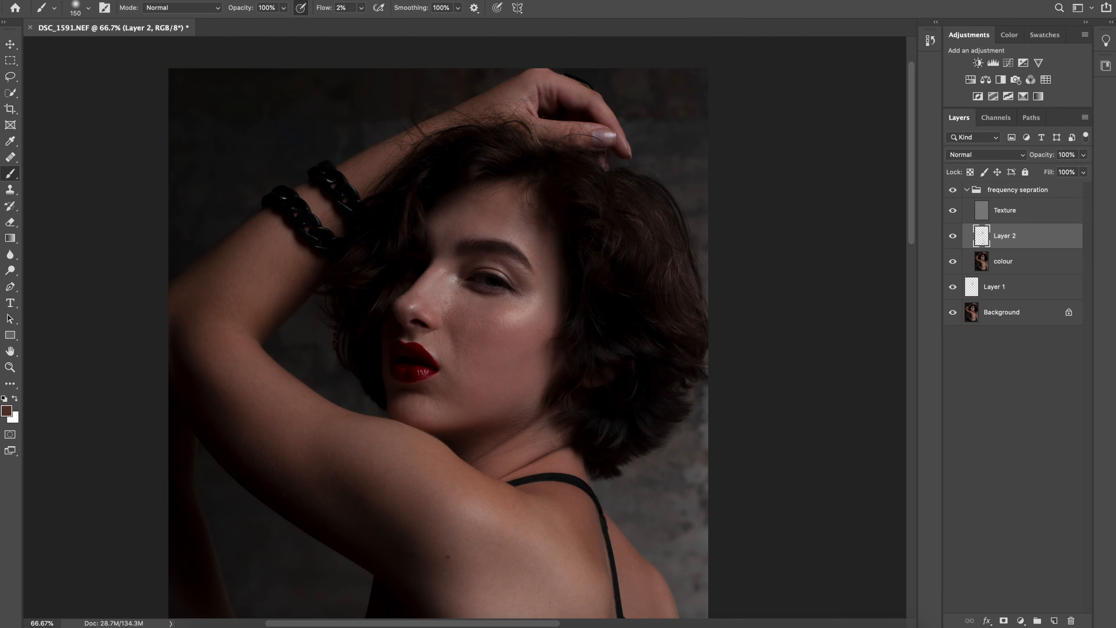
click(952, 190)
Even out the skin tones on the hand and wrist above the hair
key(super+plus)
key(super+plus)
key(super+plus)
drag(659, 96, 455, 594)
drag(659, 97, 455, 594)
key(super+minus)
drag(440, 351, 540, 286)
alt+click(505, 185)
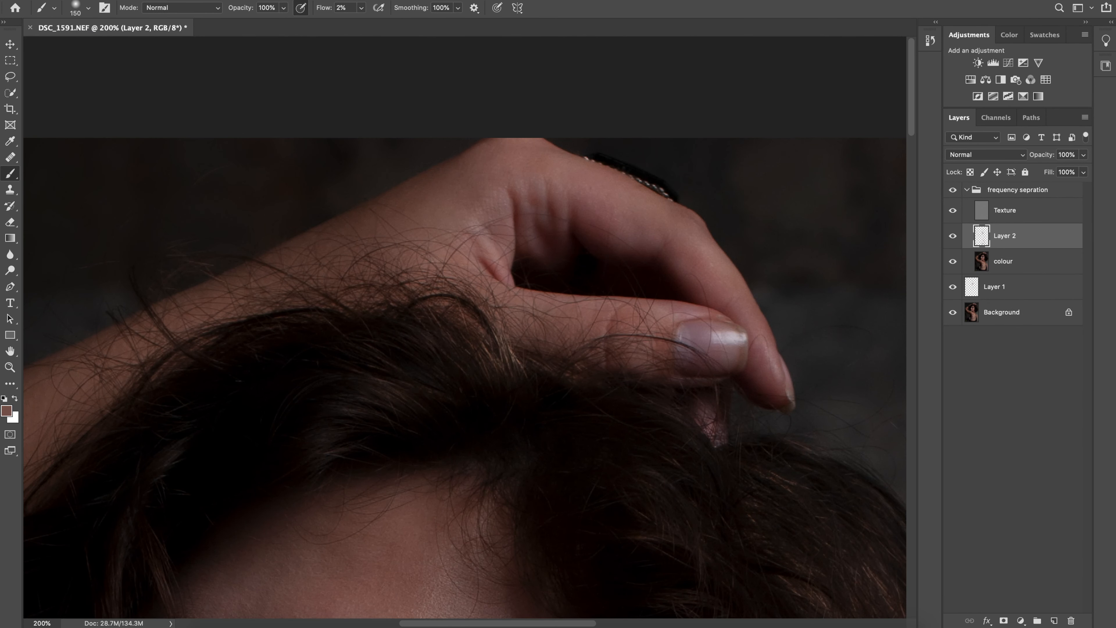
Review the whole portrait with and without the frequency sepration group
key(super+minus)
key(super+minus)
drag(421, 510, 505, 176)
key(super+minus)
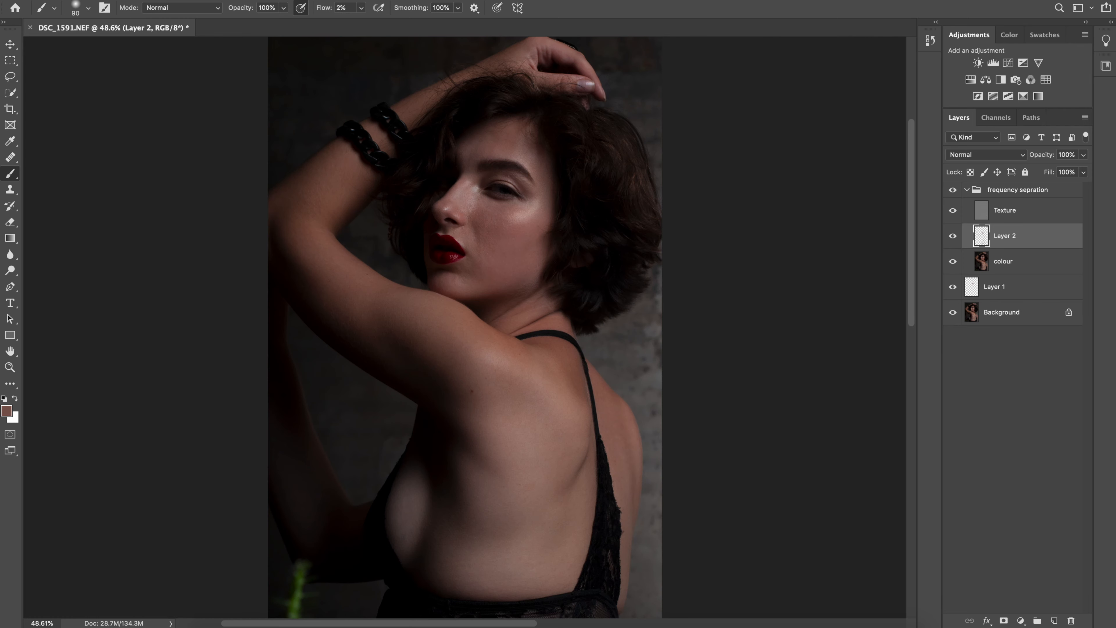
drag(484, 263, 490, 286)
key(super+plus)
click(952, 190)
Lower the frequency sepration group's opacity to 80%
click(1005, 211)
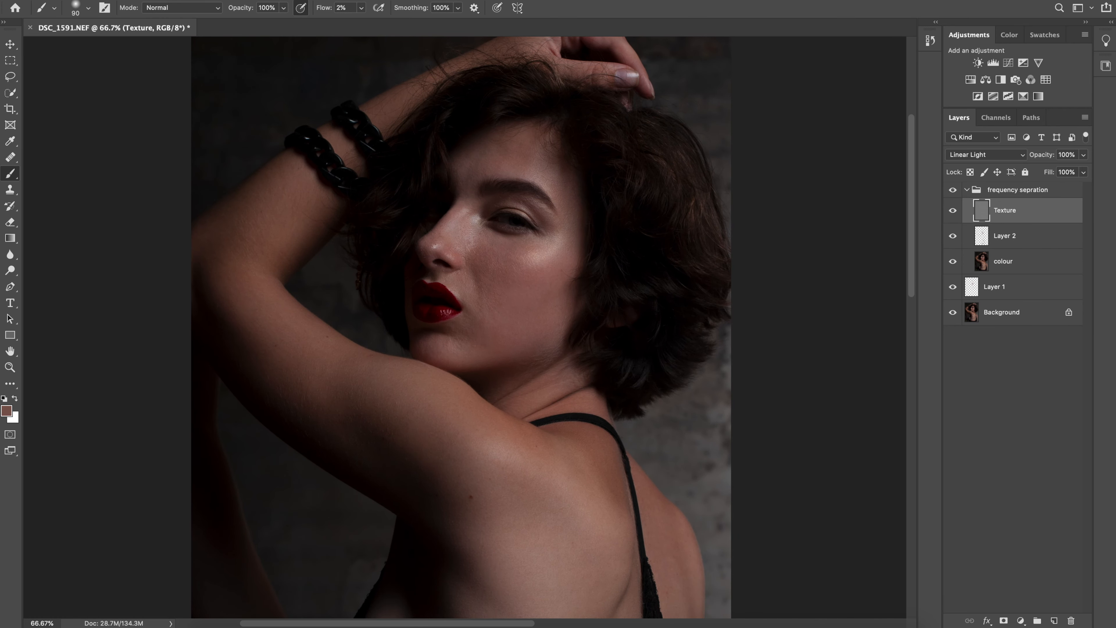
click(966, 190)
click(967, 190)
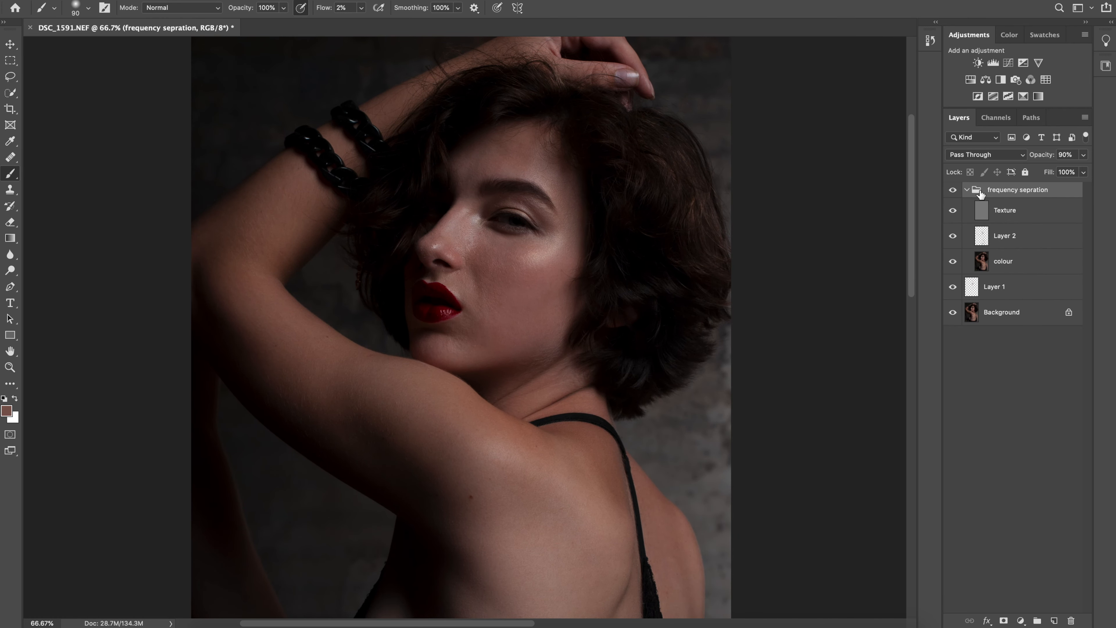
click(1083, 155)
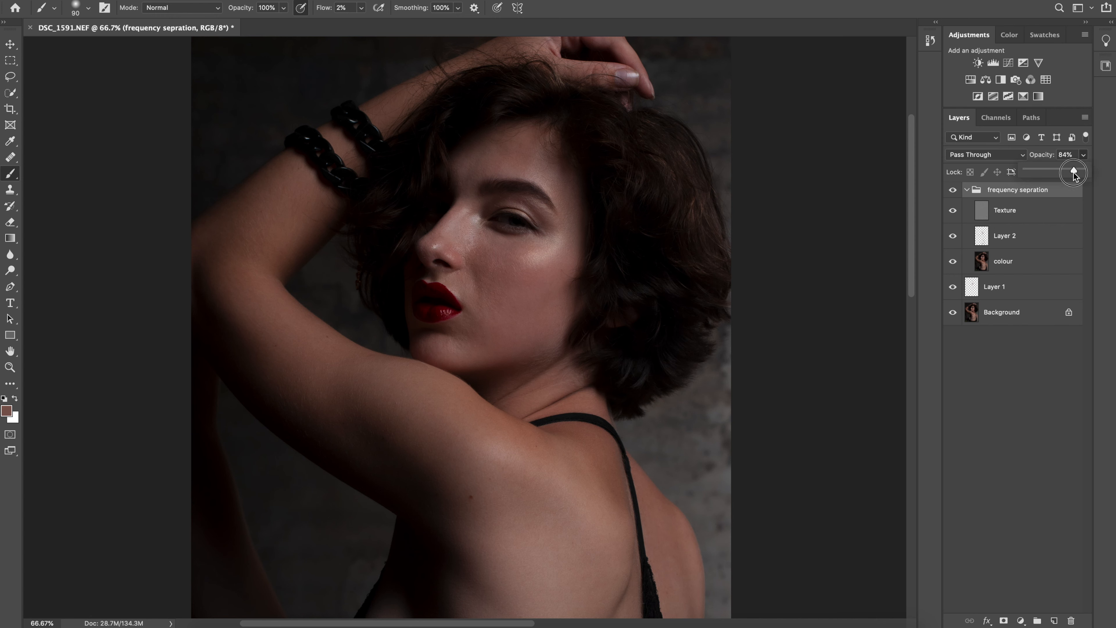
drag(1073, 175, 1073, 178)
click(959, 193)
click(961, 195)
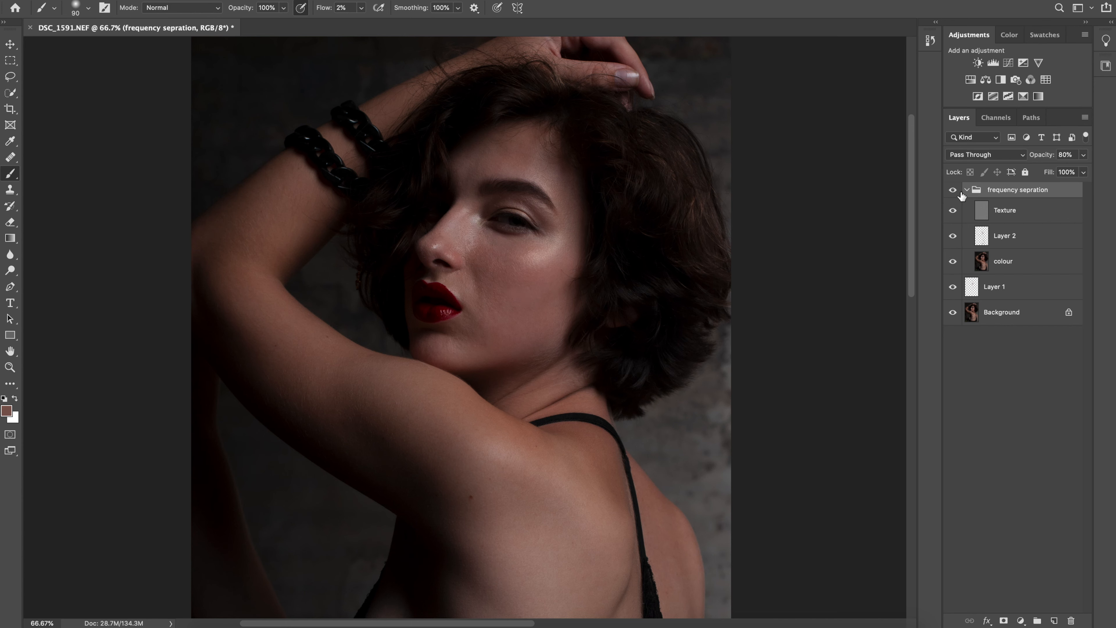
Collapse the frequency sepration group, compare the portrait with and without it, and inspect the face at 100%
click(966, 190)
click(952, 191)
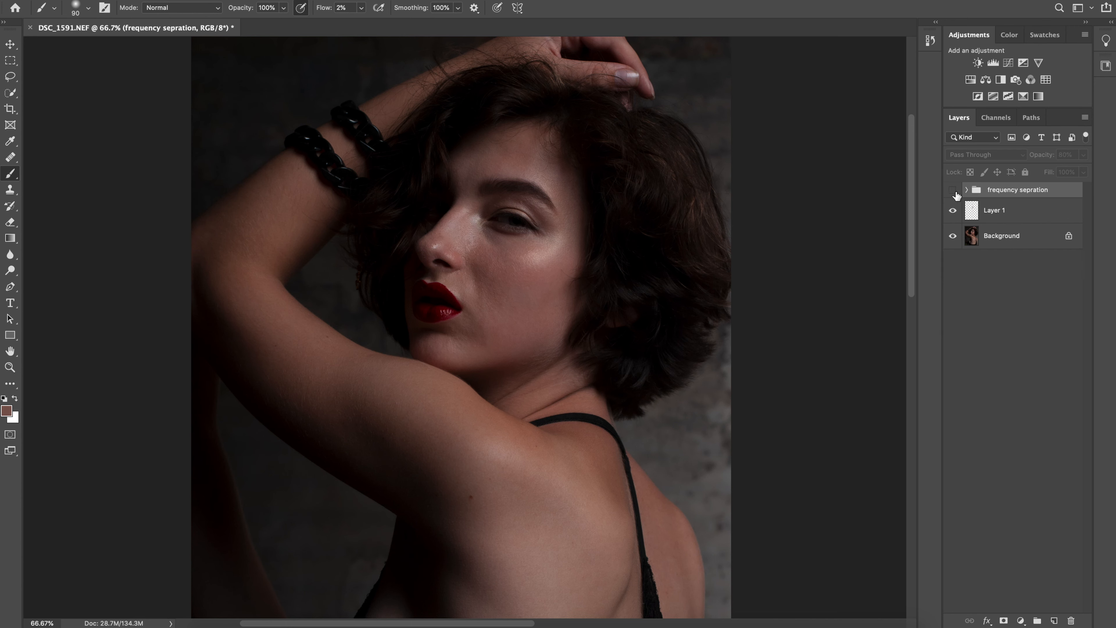
click(954, 191)
click(954, 191)
click(953, 192)
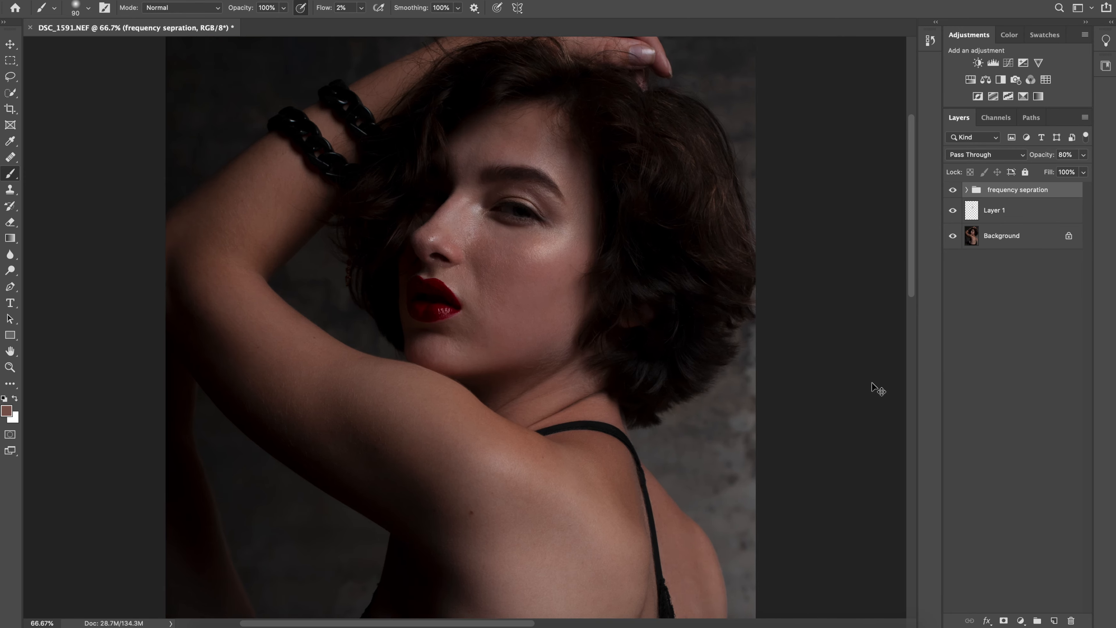
key(ctrl+1)
scroll(588, 282, up, 3)
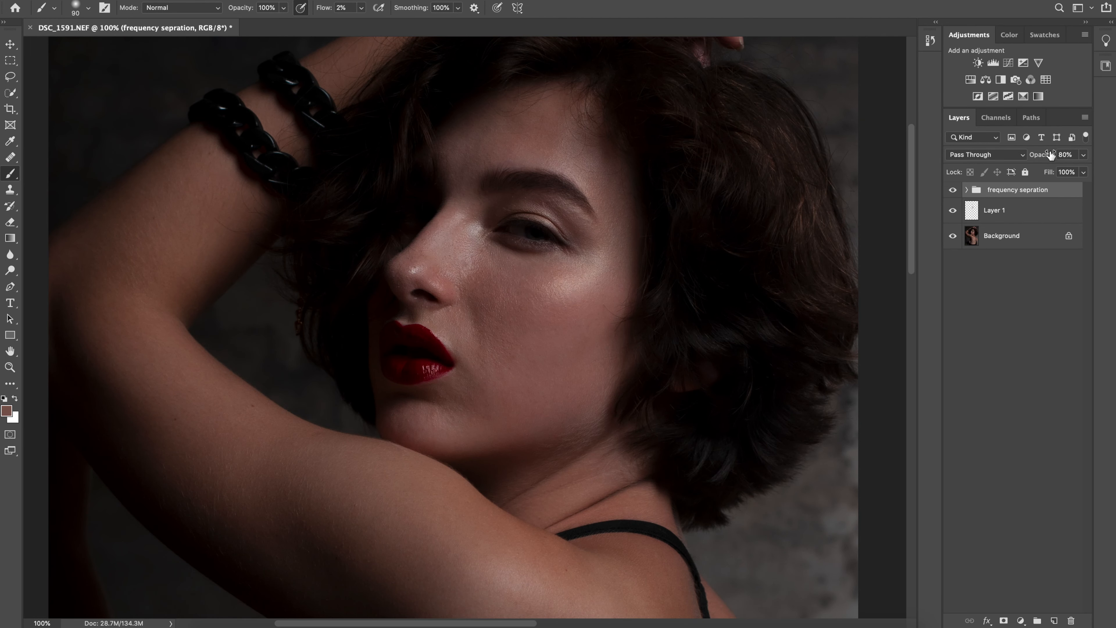
Add a Curves adjustment layer above the frequency sepration group and name it dodge
click(1008, 63)
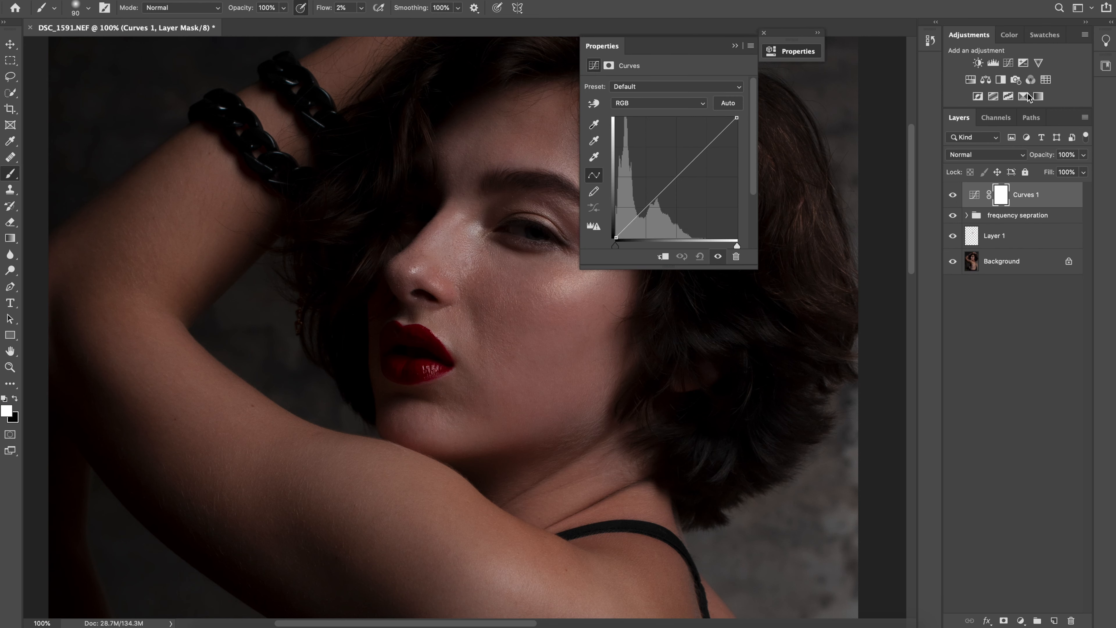
double_click(1026, 195)
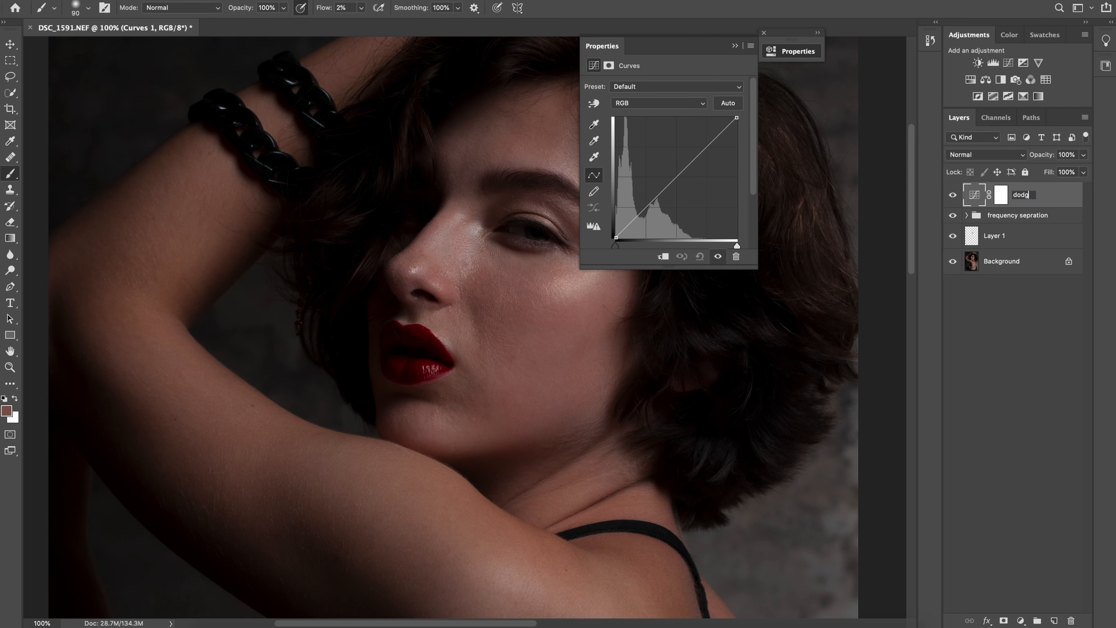
key(Return)
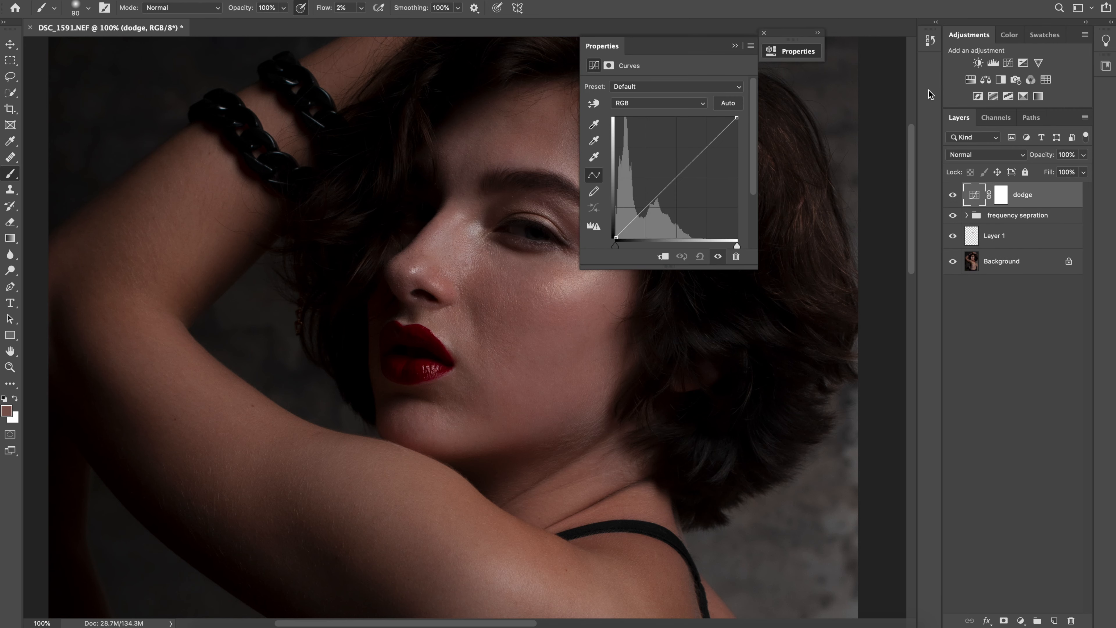
Add a second Curves adjustment layer above the dodge layer and name it Burns
click(1009, 63)
double_click(1027, 196)
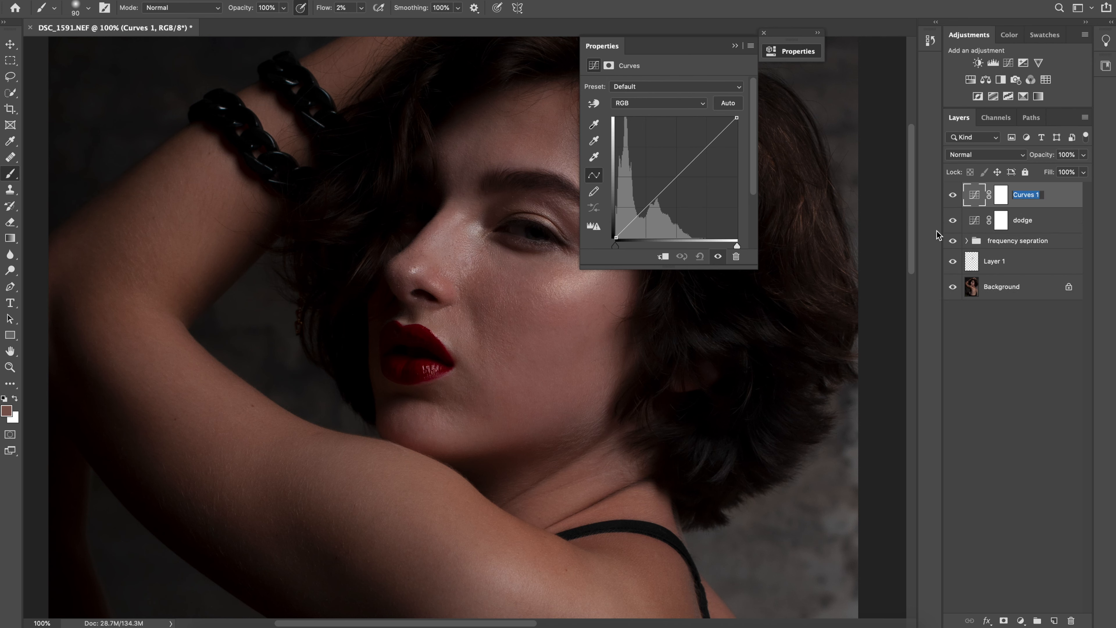
text(Burns)
key(Return)
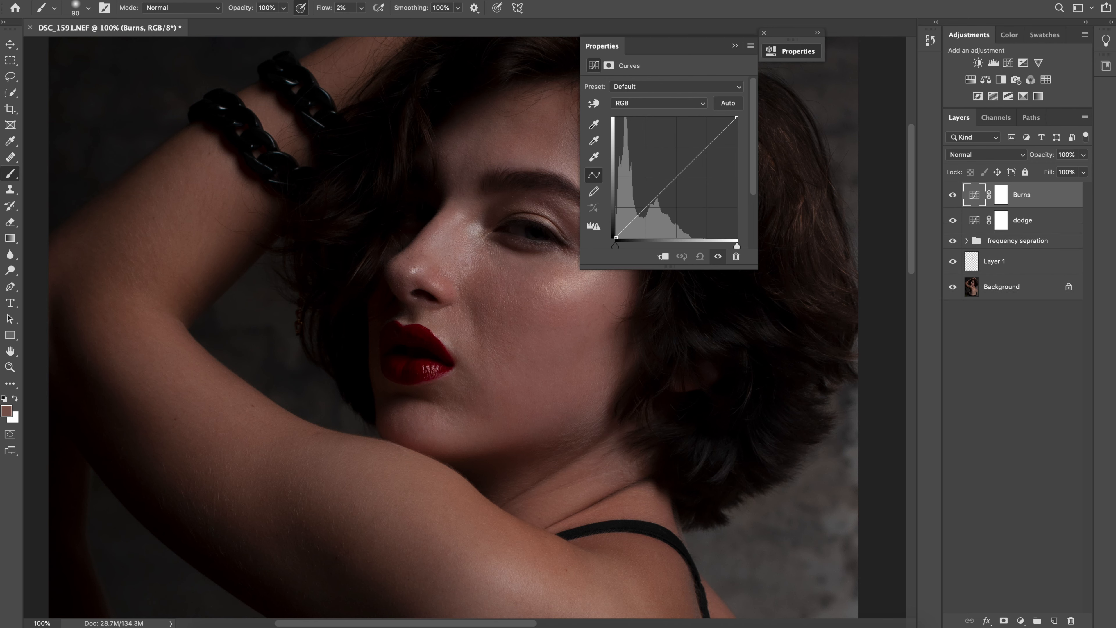
Group the Burns and dodge layers and name the group Dodge and burn
shift+click(1037, 224)
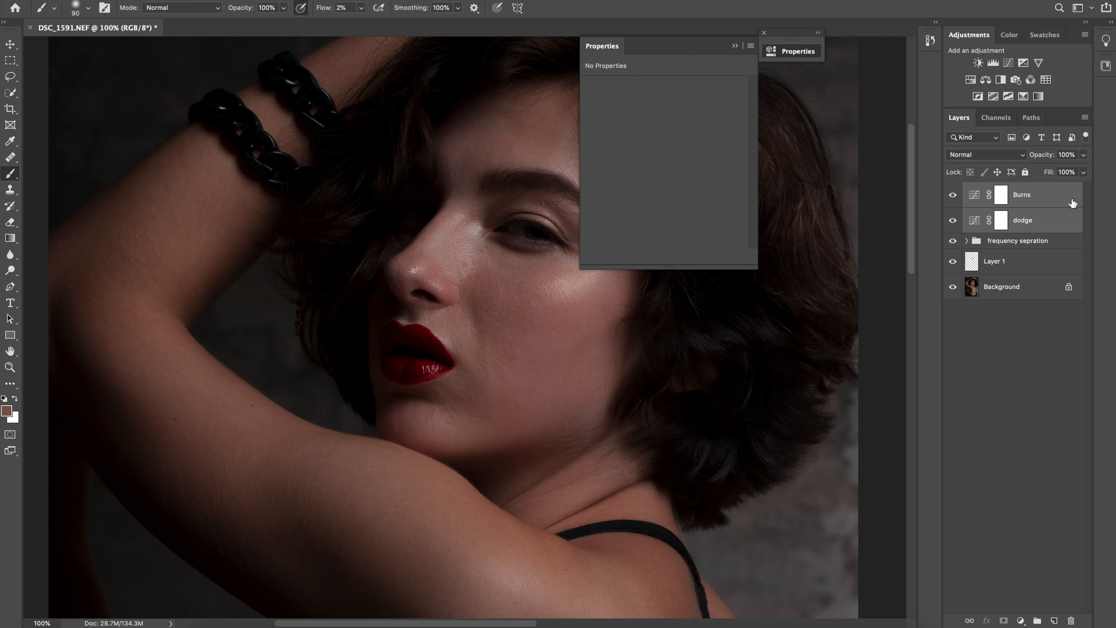
key(ctrl+g)
double_click(996, 193)
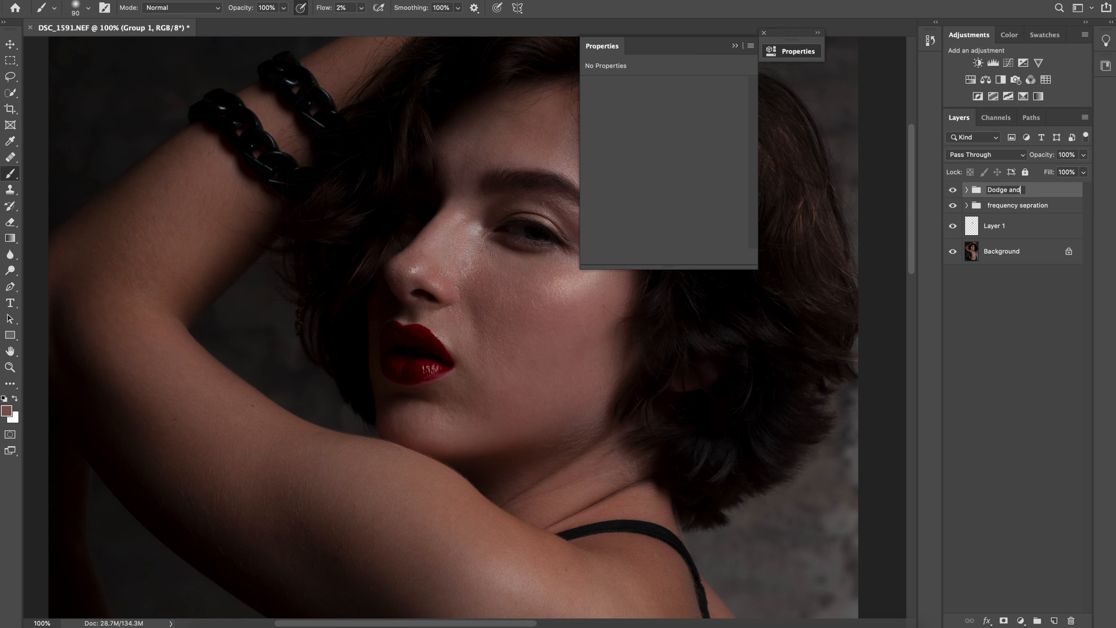
key(Return)
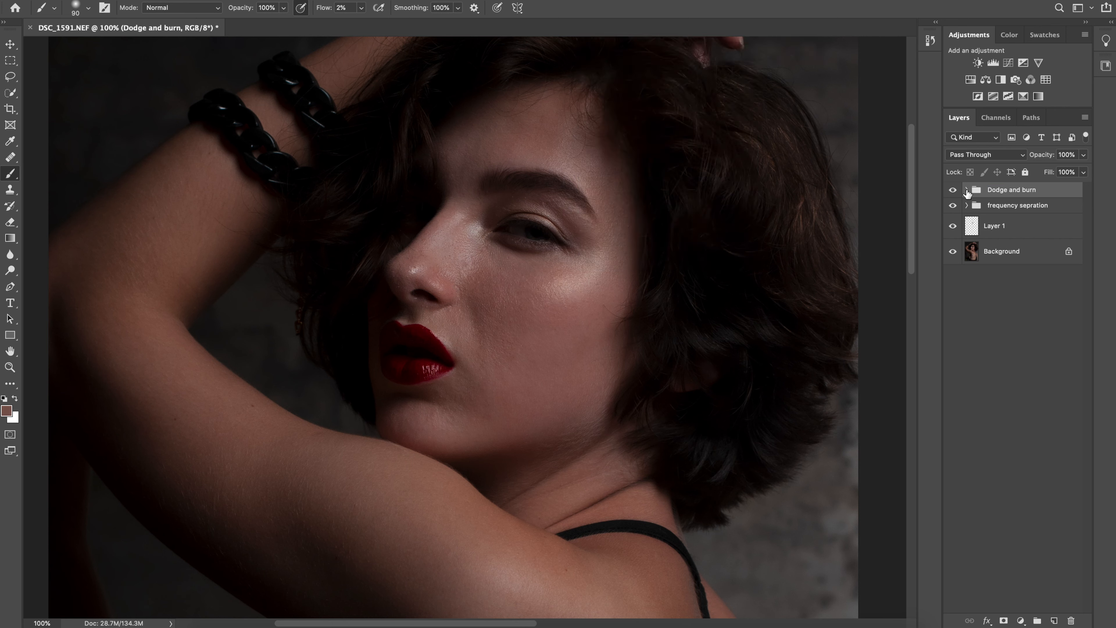
Expand the Dodge and burn group and bend the dodge layer's RGB curve upward to strongly brighten the portrait
click(966, 191)
click(1027, 239)
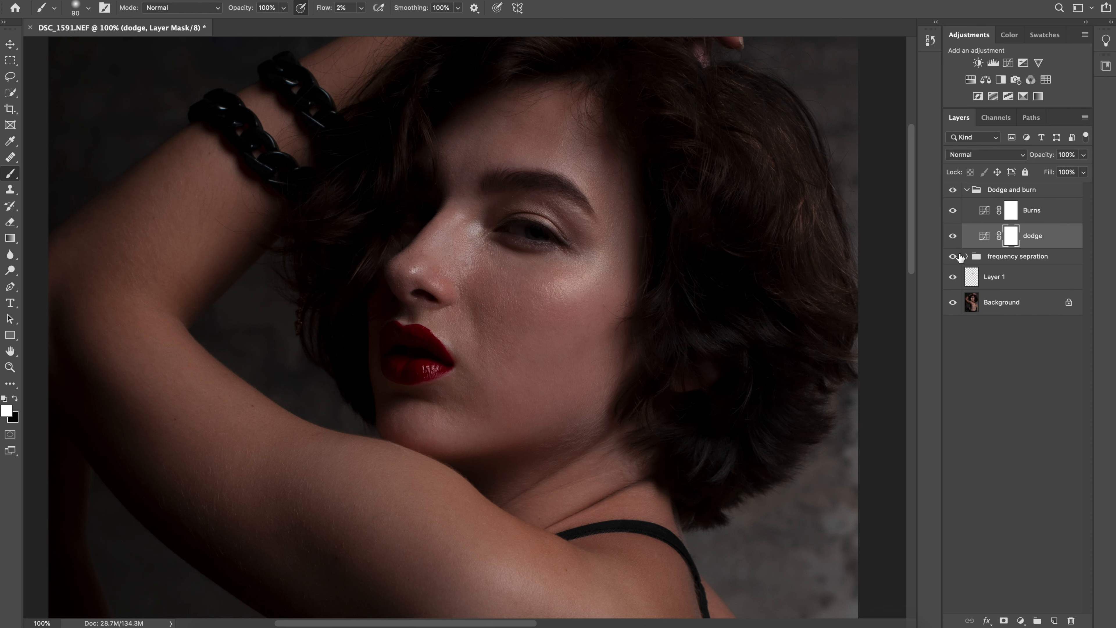
double_click(984, 237)
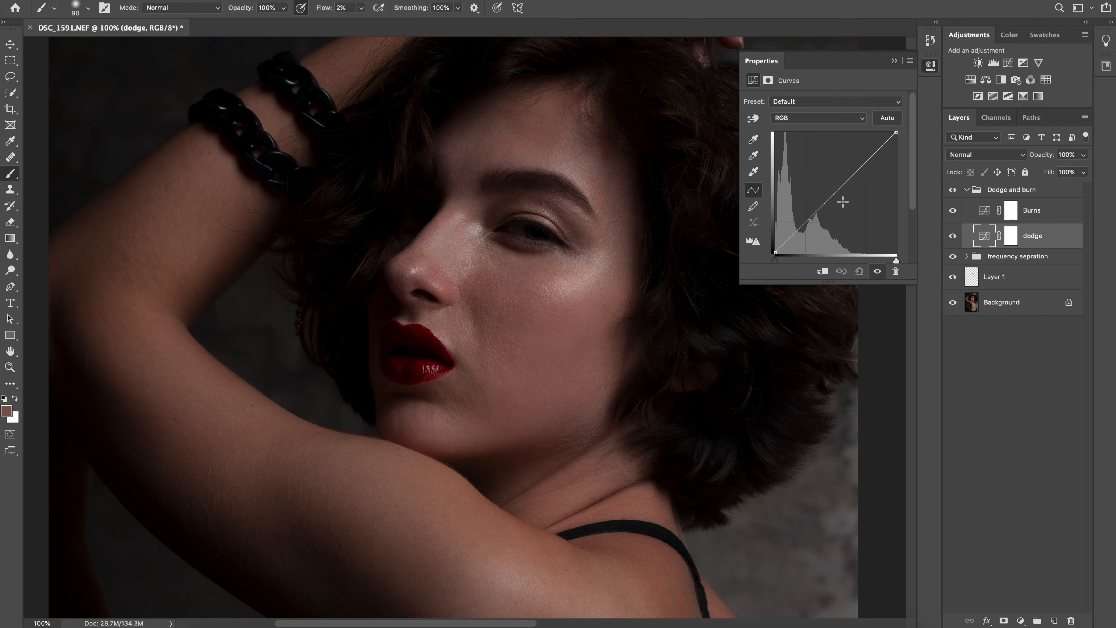
drag(827, 197, 804, 183)
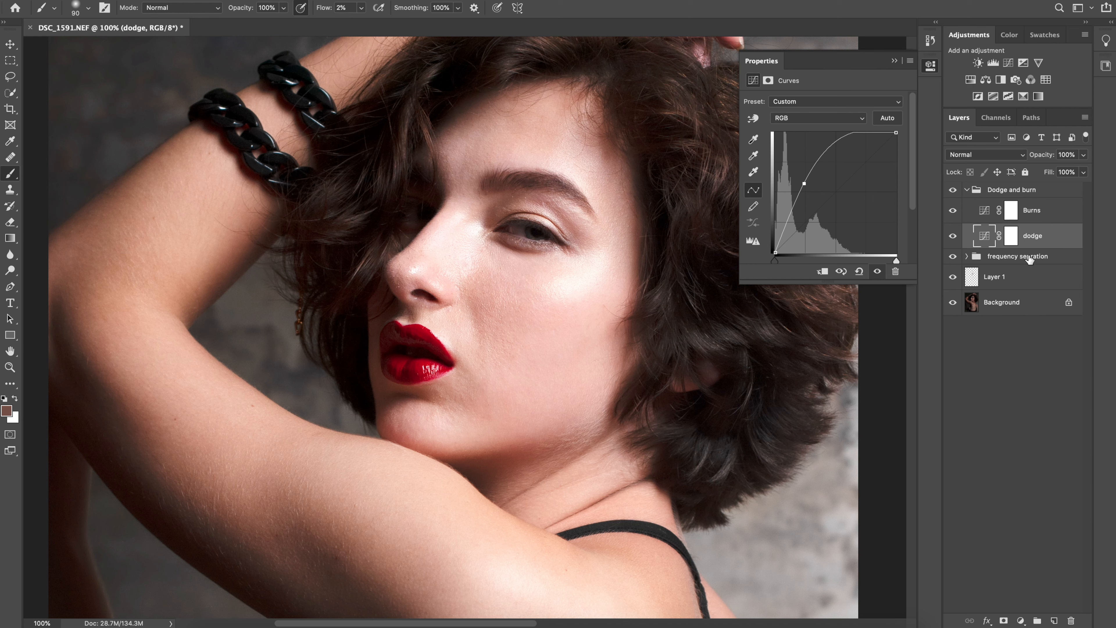
click(895, 61)
Hide the dodge layer and bend the Burns layer's RGB curve moderately downward to darken the portrait
click(1011, 210)
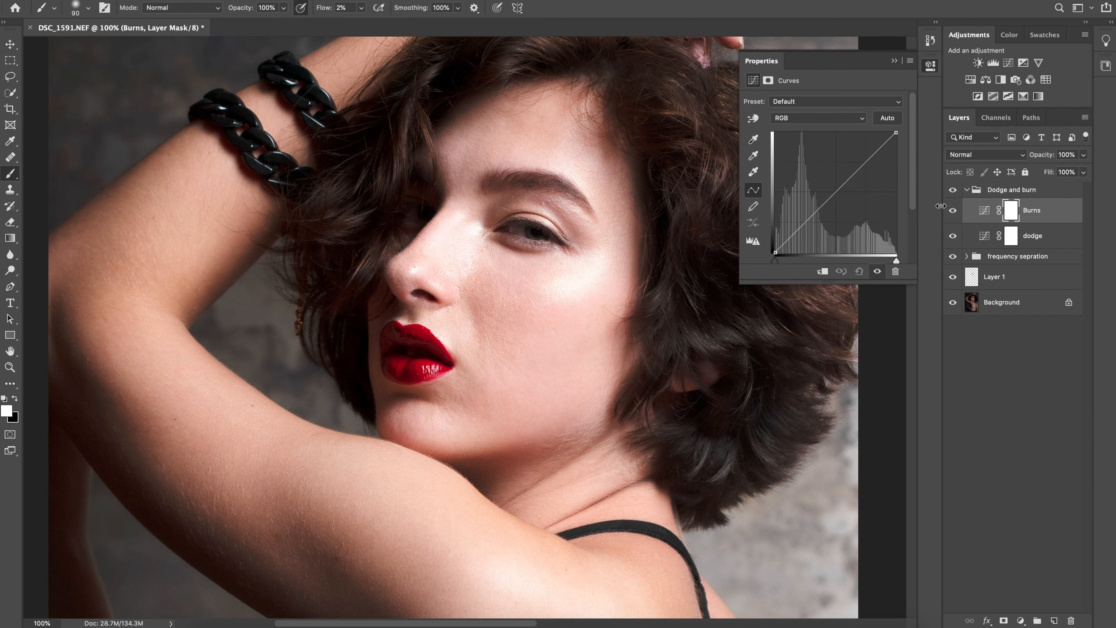
click(952, 236)
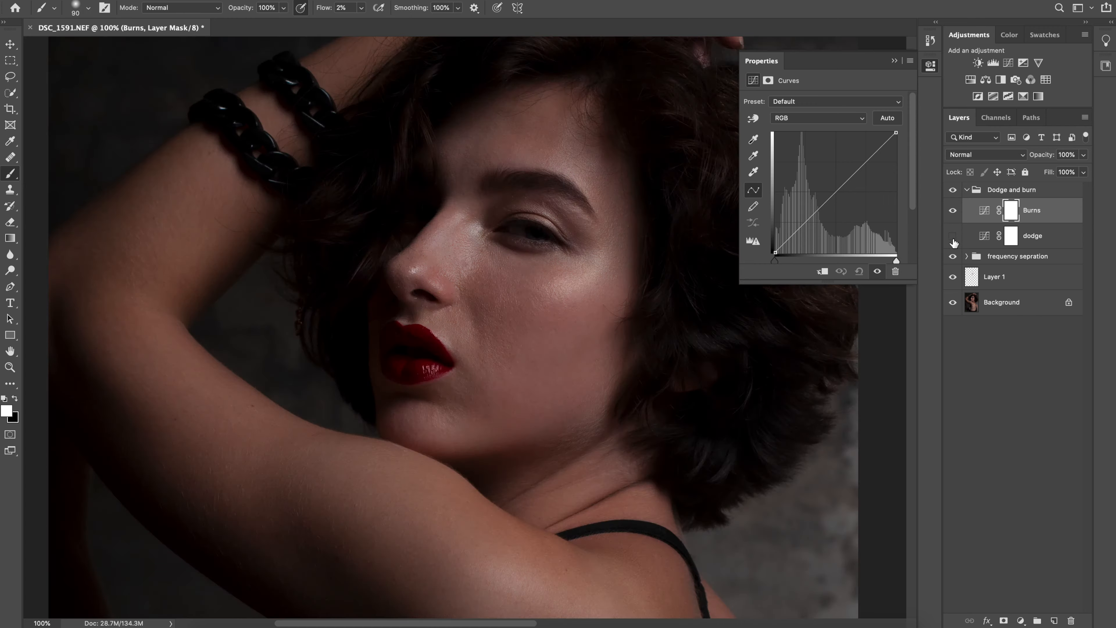
click(984, 213)
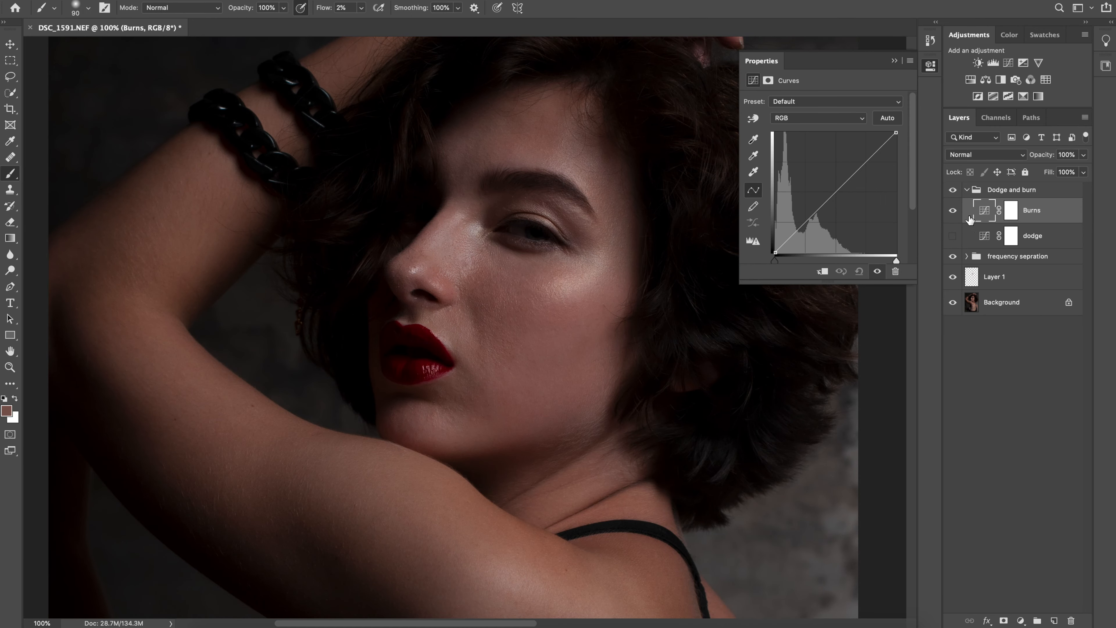
drag(830, 196, 843, 214)
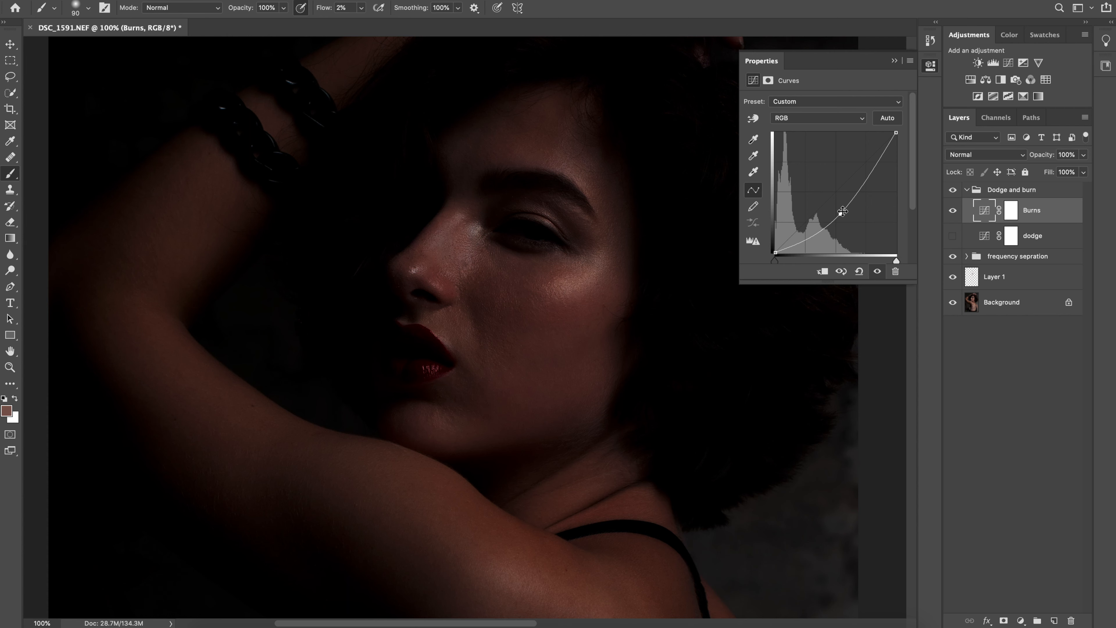
drag(841, 214, 841, 208)
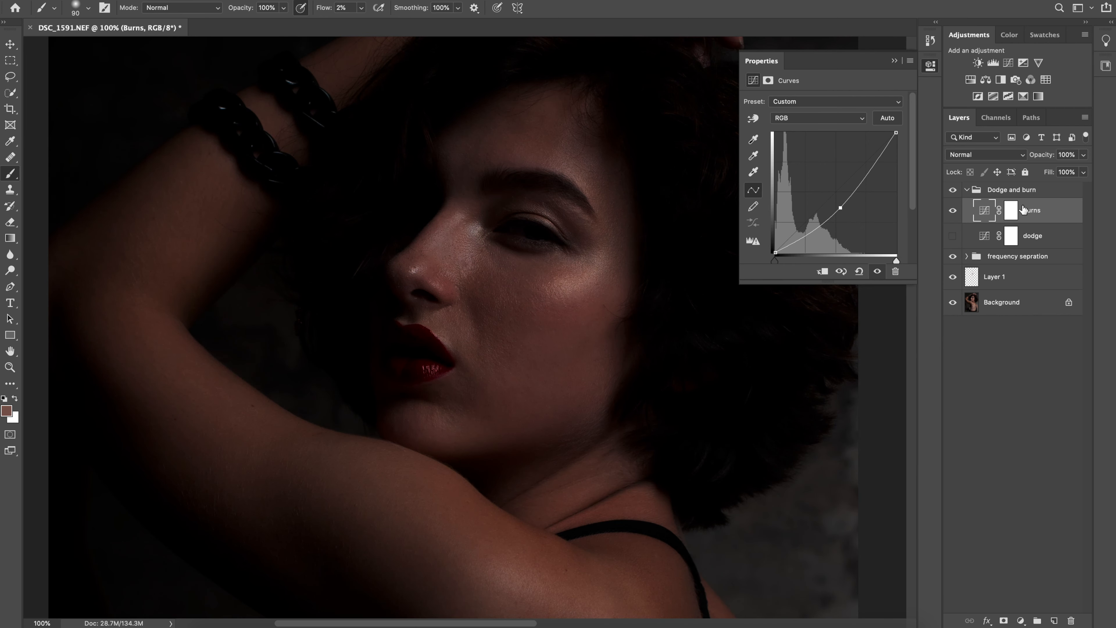
click(893, 62)
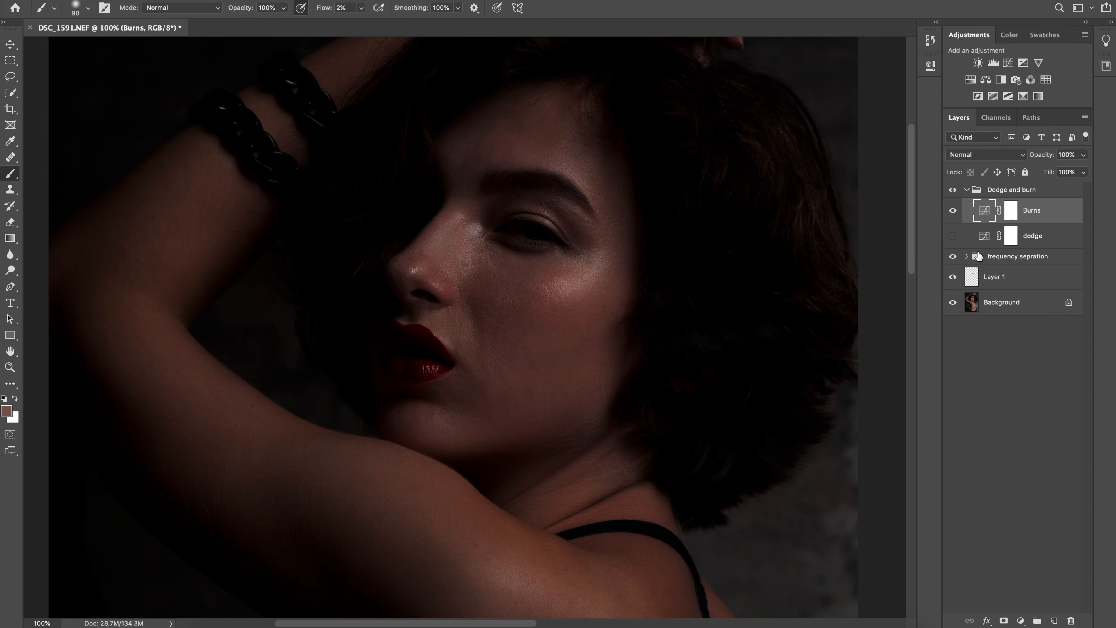
Show the dodge layer, hide the Burns layer, and invert the dodge layer's mask to black
click(953, 236)
click(952, 210)
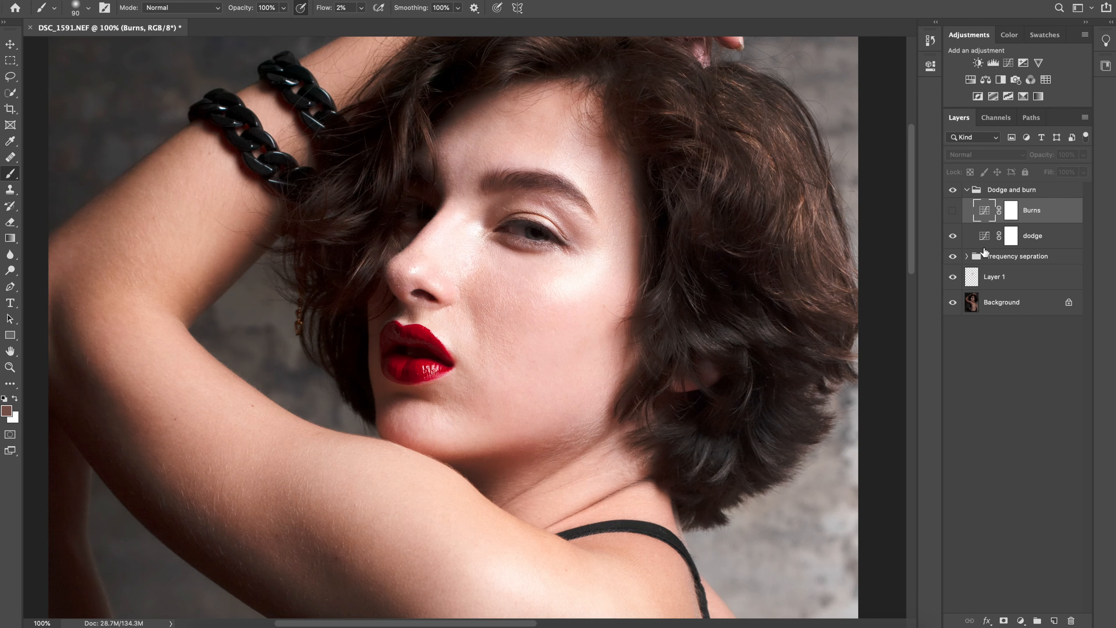
click(976, 245)
scroll(591, 269, right, 1)
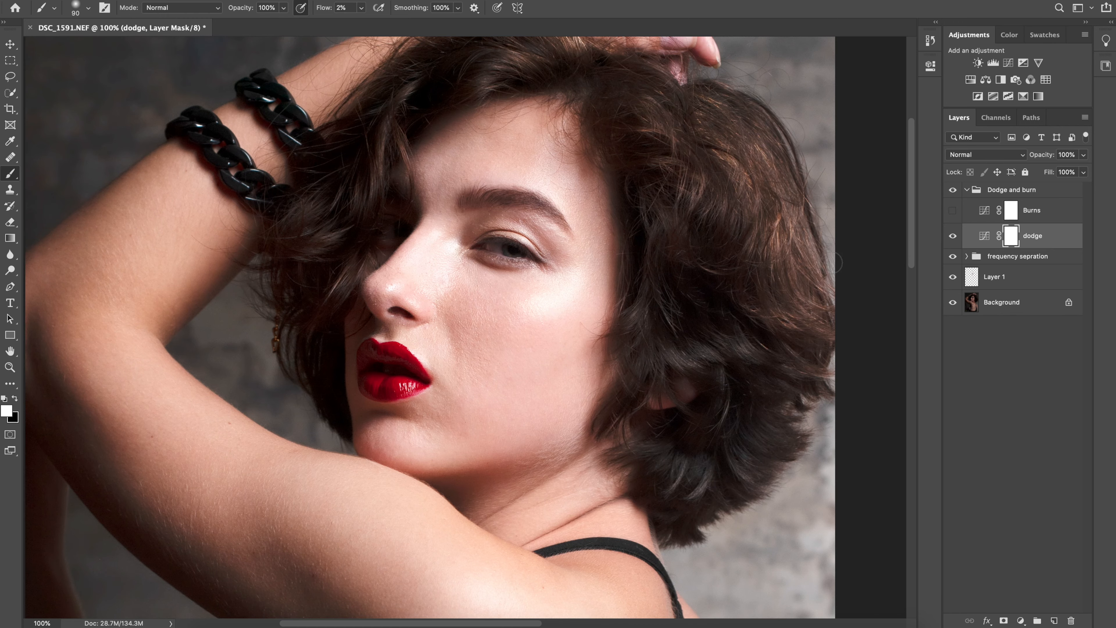
key(super+i)
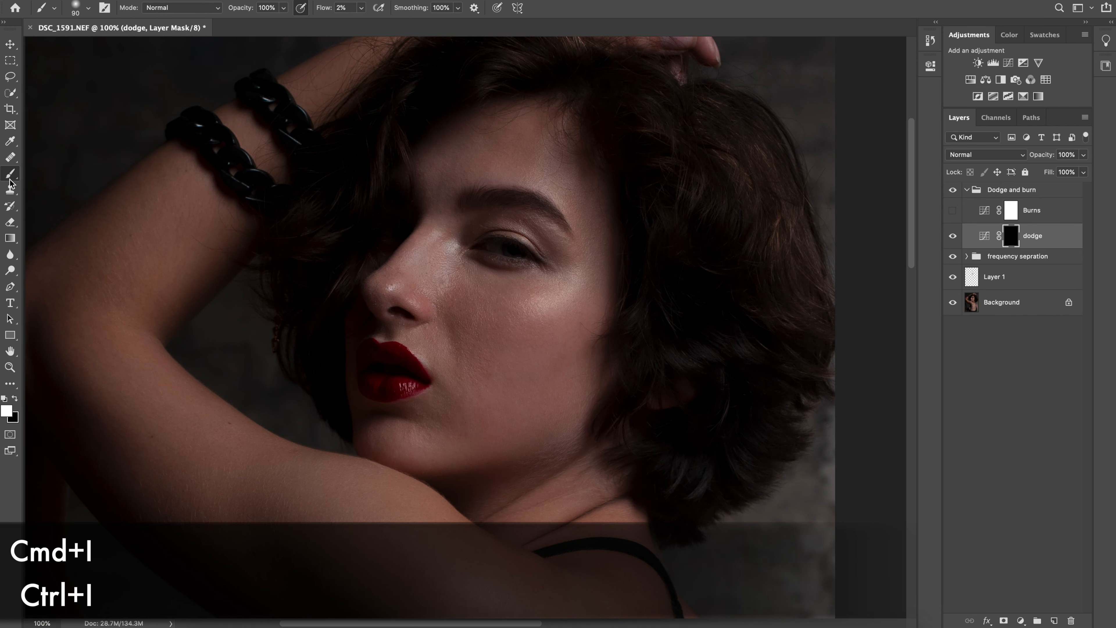
Brighten the cheek and forehead by painting white on the dodge mask with a large soft brush at 2% flow
key(super+plus)
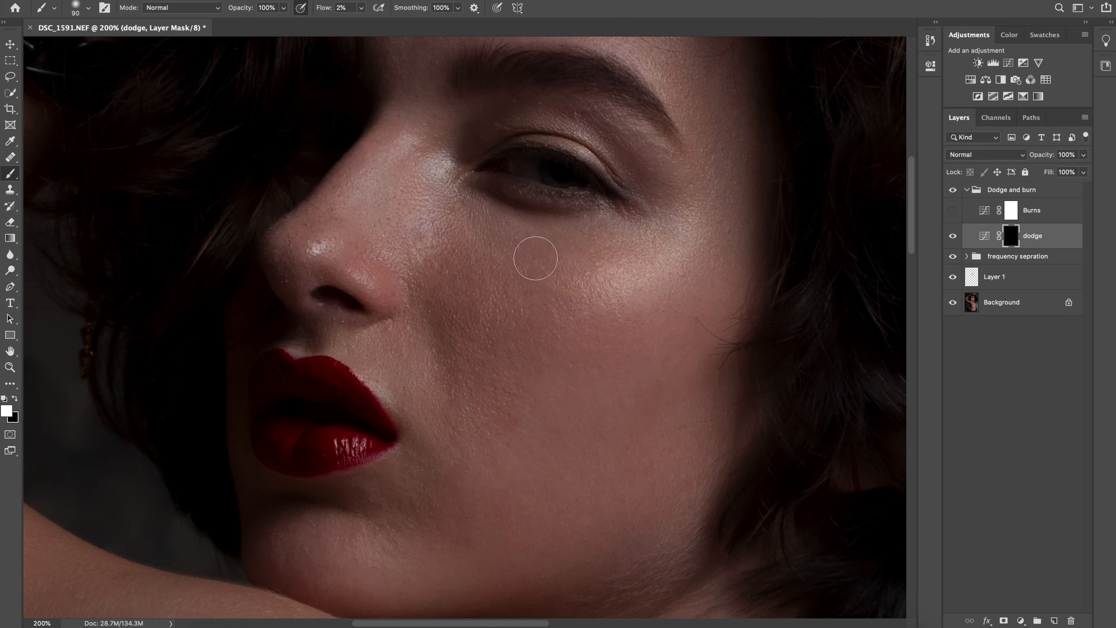
drag(536, 388, 602, 248)
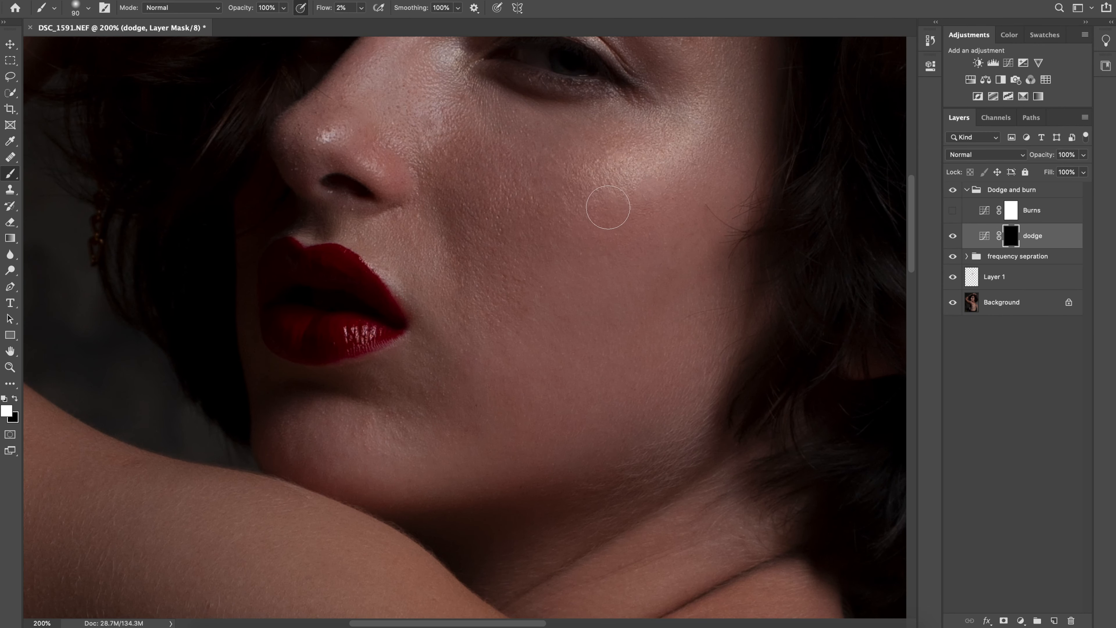
key(super+minus)
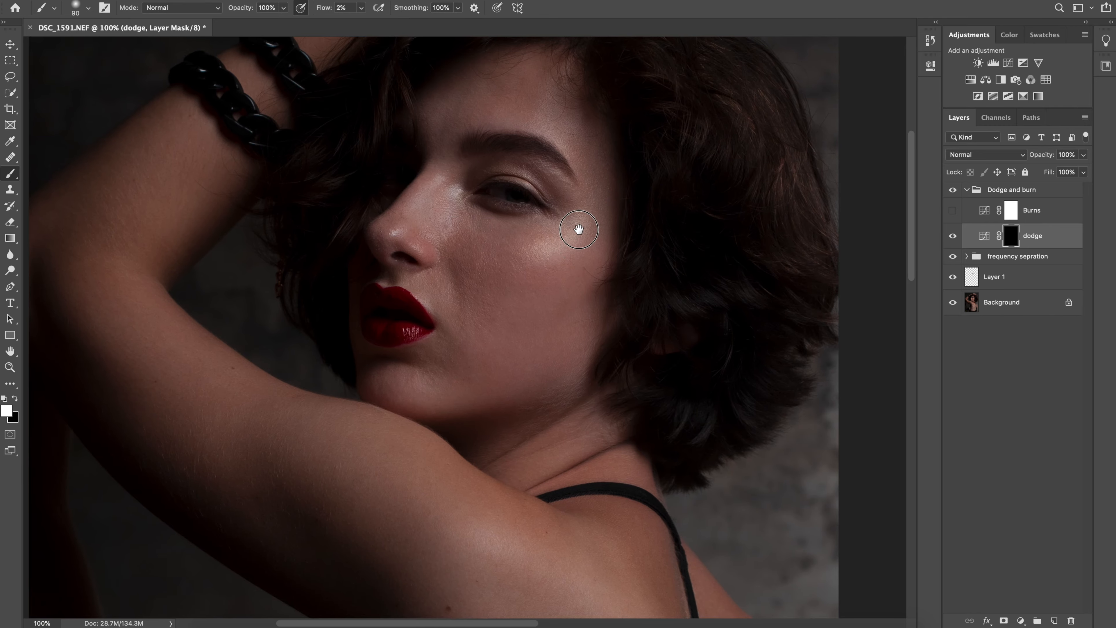
mouse_move(578, 230)
mouse_down()
mouse_move(524, 291)
mouse_move(547, 274)
mouse_move(487, 314)
mouse_move(460, 296)
mouse_move(498, 269)
mouse_move(492, 287)
mouse_move(530, 290)
mouse_move(485, 321)
mouse_move(512, 314)
mouse_up()
key(bracketright)
key(bracketright)
key(bracketright)
key(bracketright)
key(bracketright)
key(bracketright)
key(bracketright)
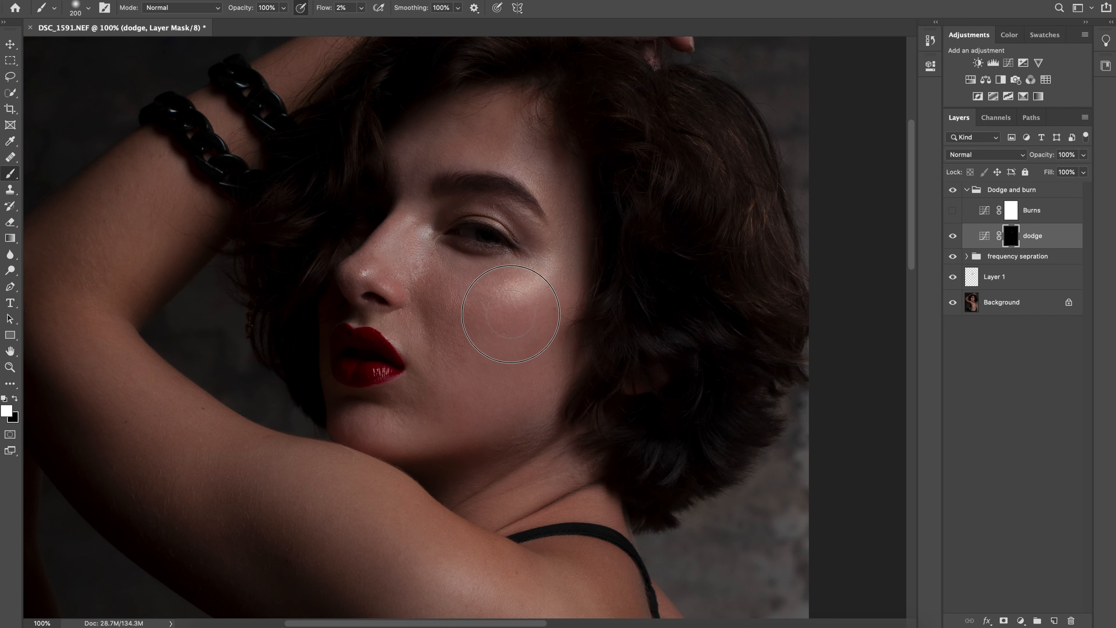
key(bracketleft)
key(bracketleft)
drag(533, 168, 521, 115)
Brighten the nose highlights on the dodge mask with a smaller soft brush
key(bracketleft)
key(bracketleft)
key(bracketleft)
key(bracketleft)
key(bracketleft)
key(bracketleft)
key(bracketleft)
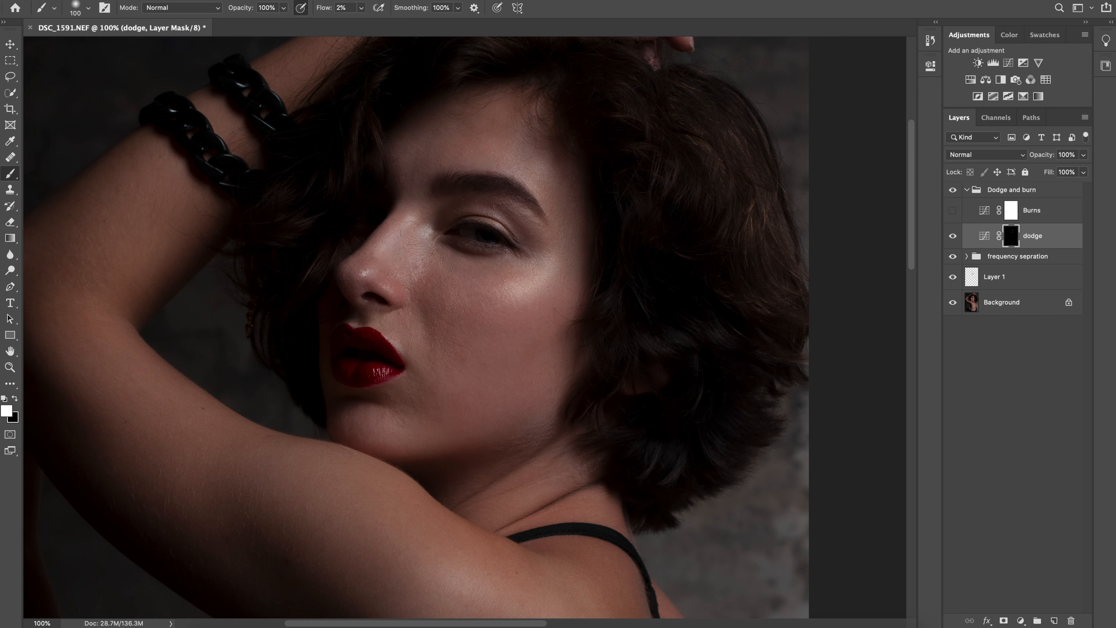
drag(382, 278, 384, 286)
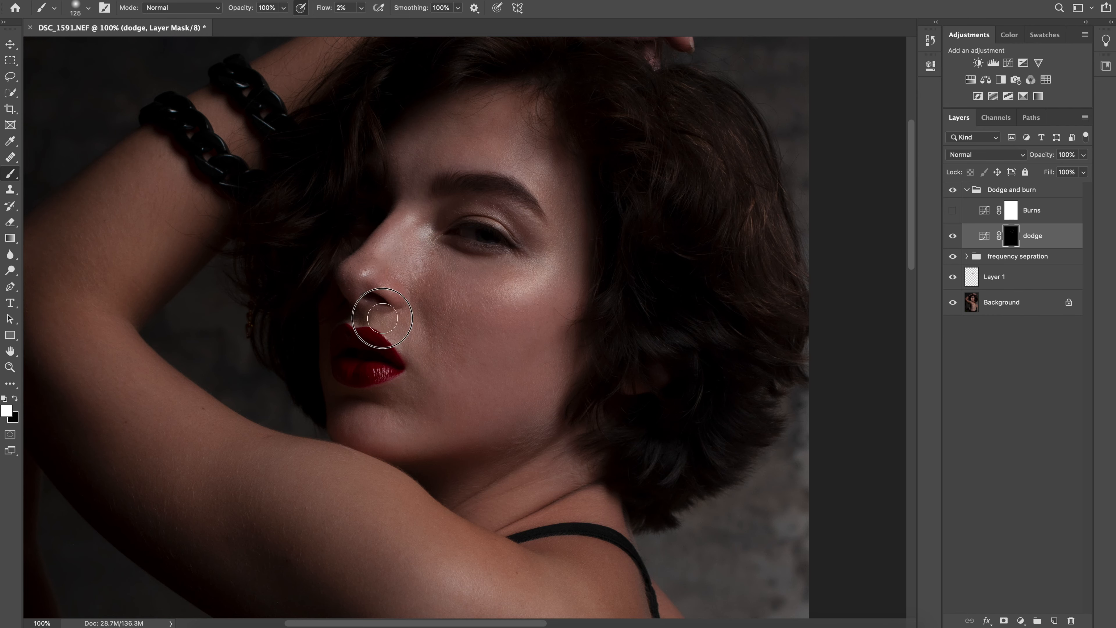
key(bracketleft)
key(bracketleft)
key(bracketleft)
key(bracketleft)
scroll(395, 338, up, 1)
key(bracketleft)
key(bracketleft)
key(bracketleft)
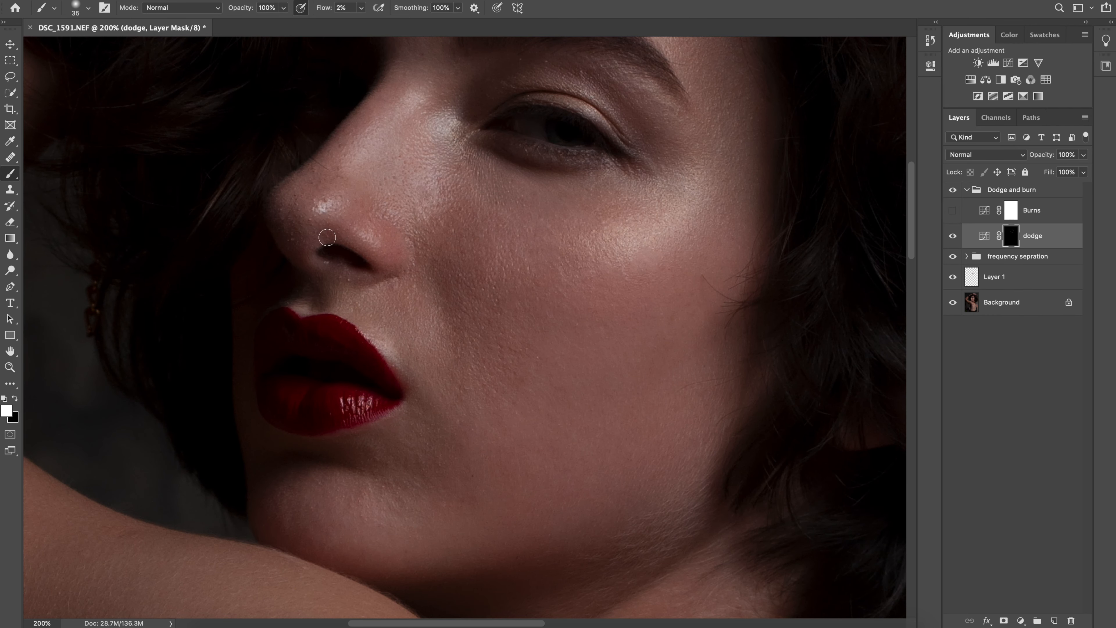
Brighten the chin and neck on the dodge mask, adapting the brush size to each area
key(bracketright)
key(bracketright)
key(bracketright)
key(bracketright)
key(bracketright)
key(bracketright)
key(bracketright)
key(bracketright)
key(bracketright)
mouse_move(308, 506)
mouse_down()
mouse_move(299, 511)
mouse_move(374, 516)
mouse_up()
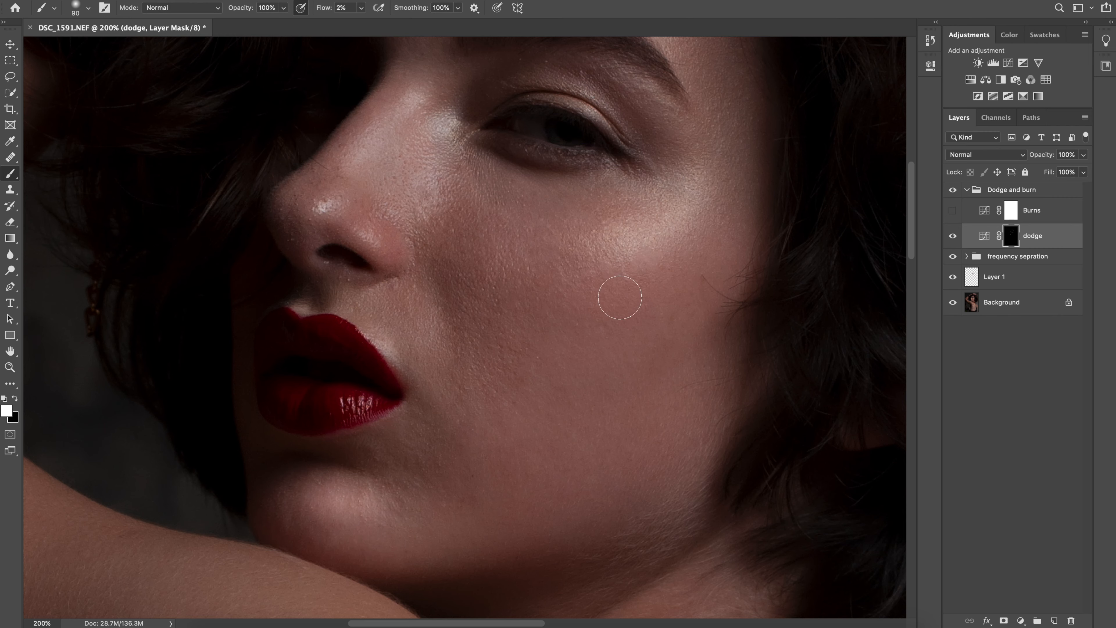
key(bracketright)
key(bracketright)
key(bracketright)
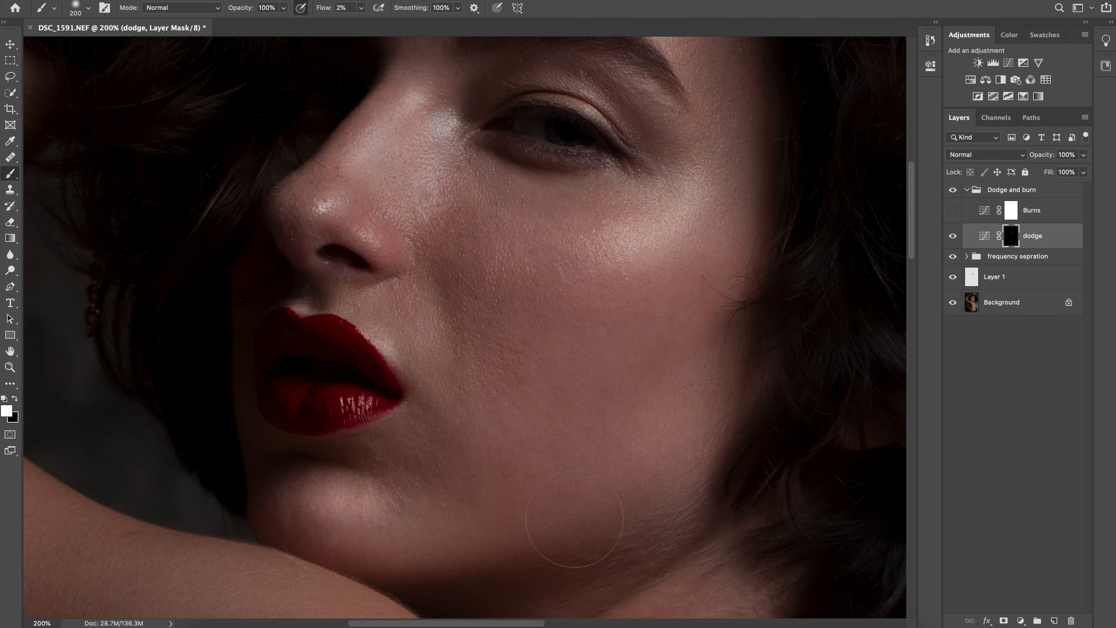
key(bracketleft)
key(bracketleft)
key(bracketleft)
key(bracketleft)
key(bracketleft)
key(bracketleft)
scroll(693, 424, down, 5)
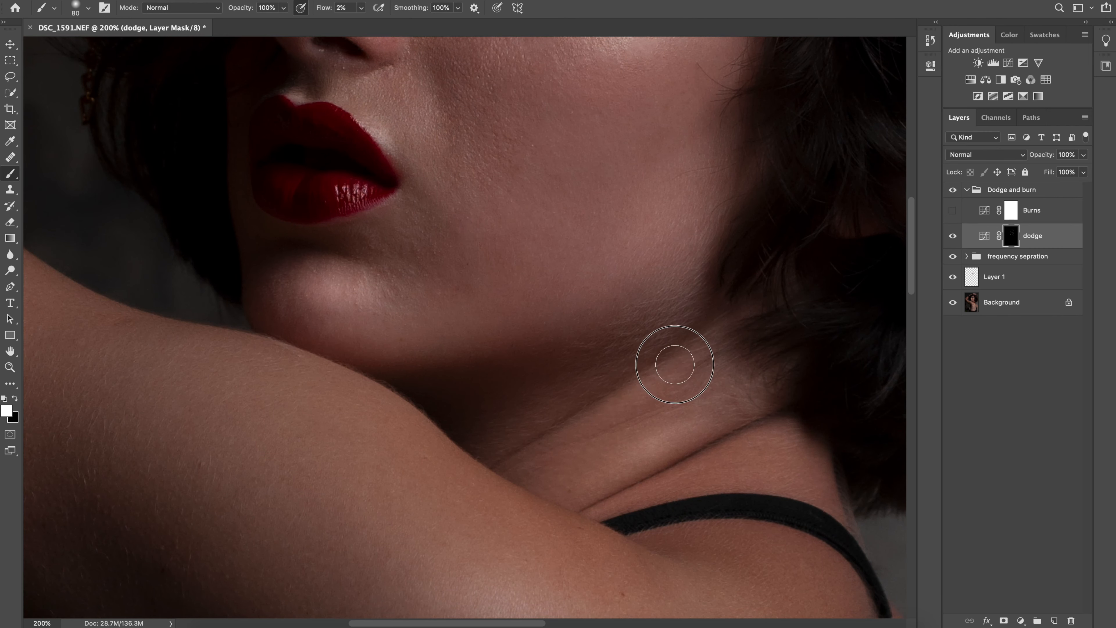
Brighten the shoulder, upper back and side of the torso on the dodge mask, enlarging the brush to 250
scroll(667, 364, down, 1)
scroll(703, 352, down, 4)
key(ctrl+minus)
key(bracketright)
key(bracketright)
key(bracketright)
key(bracketright)
key(bracketright)
key(bracketright)
key(bracketright)
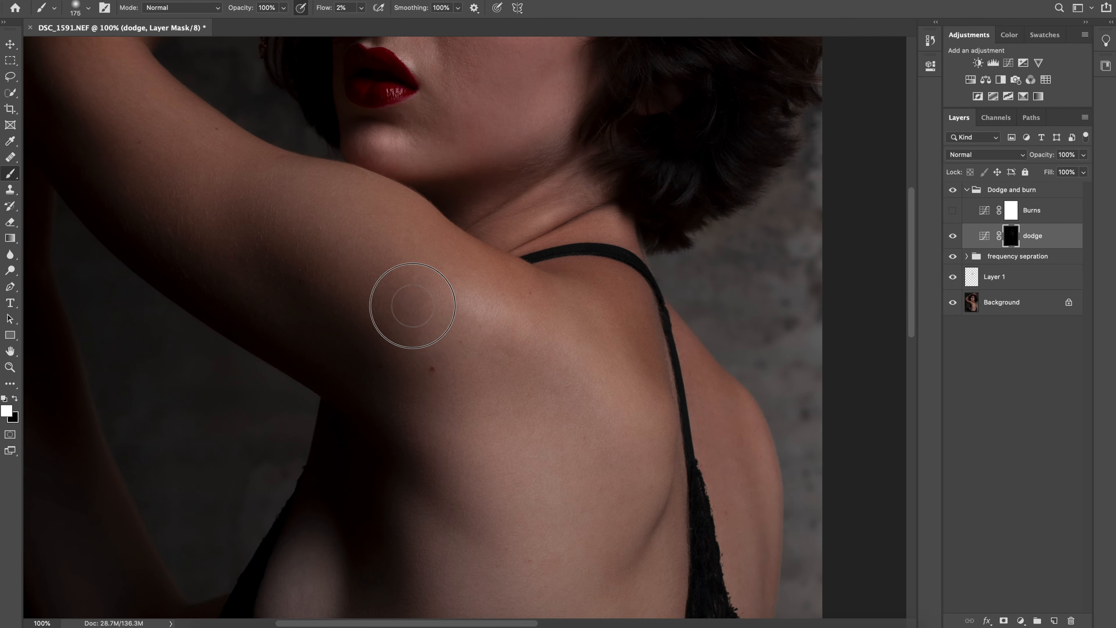
scroll(522, 300, down, 2)
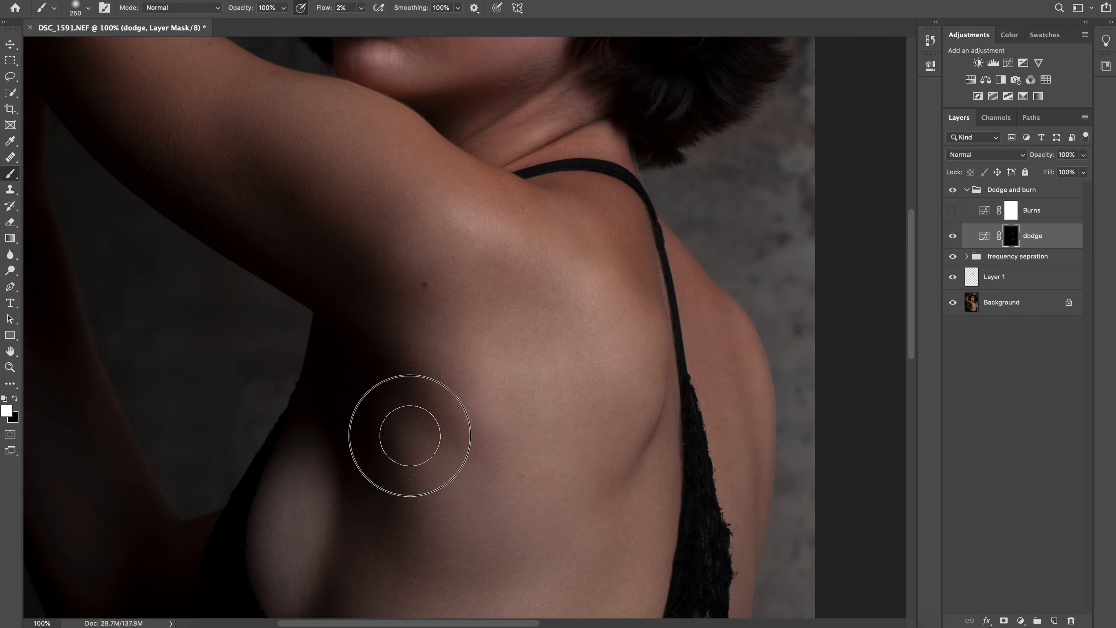
scroll(503, 483, down, 3)
drag(502, 483, 369, 522)
mouse_move(494, 236)
mouse_down()
mouse_move(486, 359)
mouse_move(678, 231)
mouse_up()
drag(419, 395, 424, 445)
Brighten the upper arm on the dodge mask, then the elbow and forearm with the brush flow set to 5%
drag(585, 335, 720, 612)
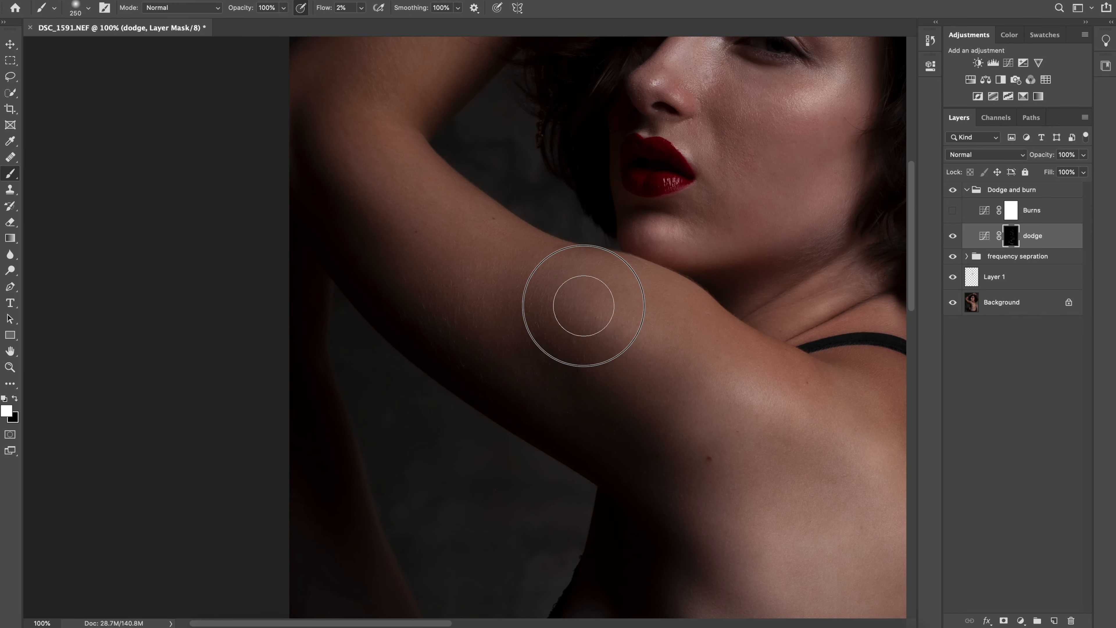
mouse_move(583, 306)
mouse_down()
mouse_move(624, 323)
mouse_move(644, 522)
mouse_up()
drag(410, 229, 458, 267)
drag(361, 10, 363, 11)
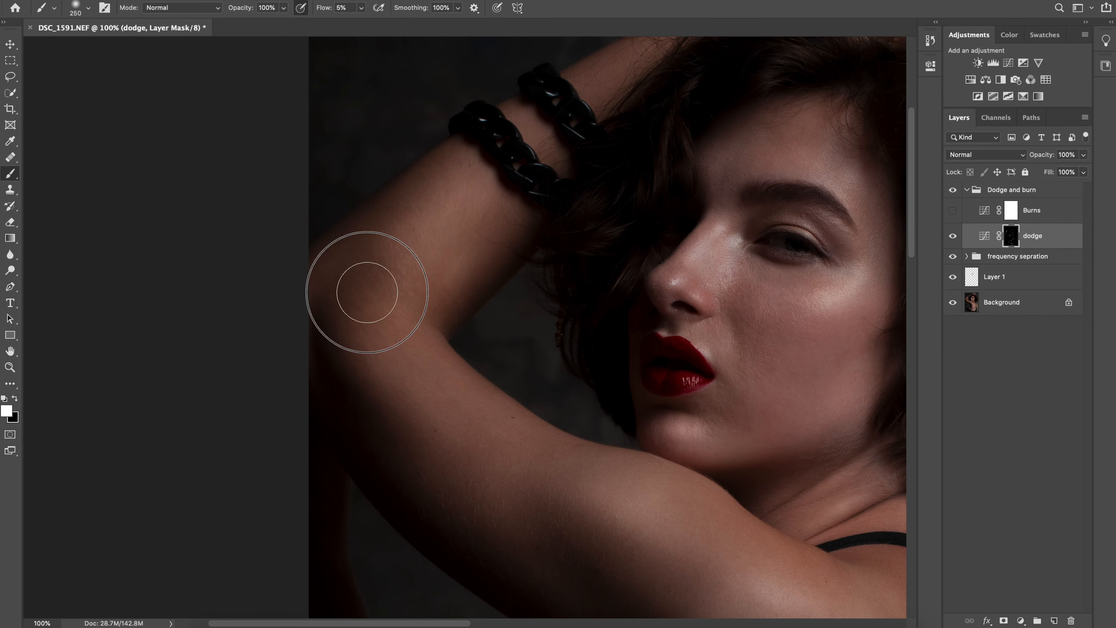
drag(366, 293, 451, 195)
Brighten the raised hand and wrist on the dodge mask with the brush flow set to 2% and a smaller brush
click(361, 8)
drag(361, 22, 358, 22)
mouse_move(501, 163)
mouse_down()
mouse_move(348, 305)
mouse_move(240, 371)
mouse_up()
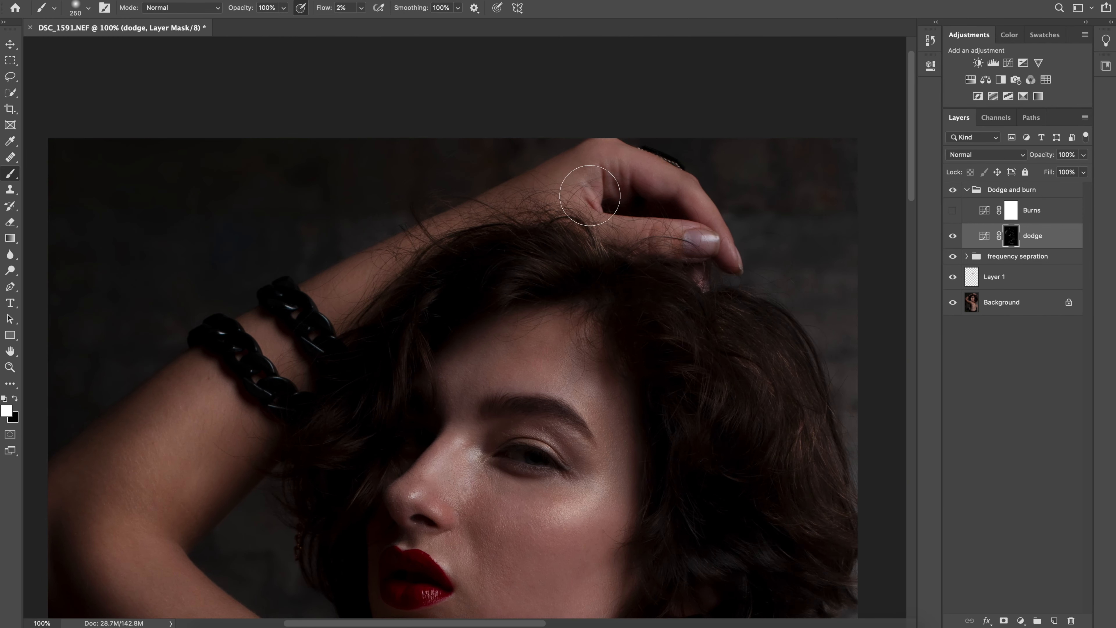
key(bracketleft)
key(bracketleft)
key(bracketleft)
key(bracketleft)
key(bracketright)
key(bracketright)
drag(553, 175, 514, 85)
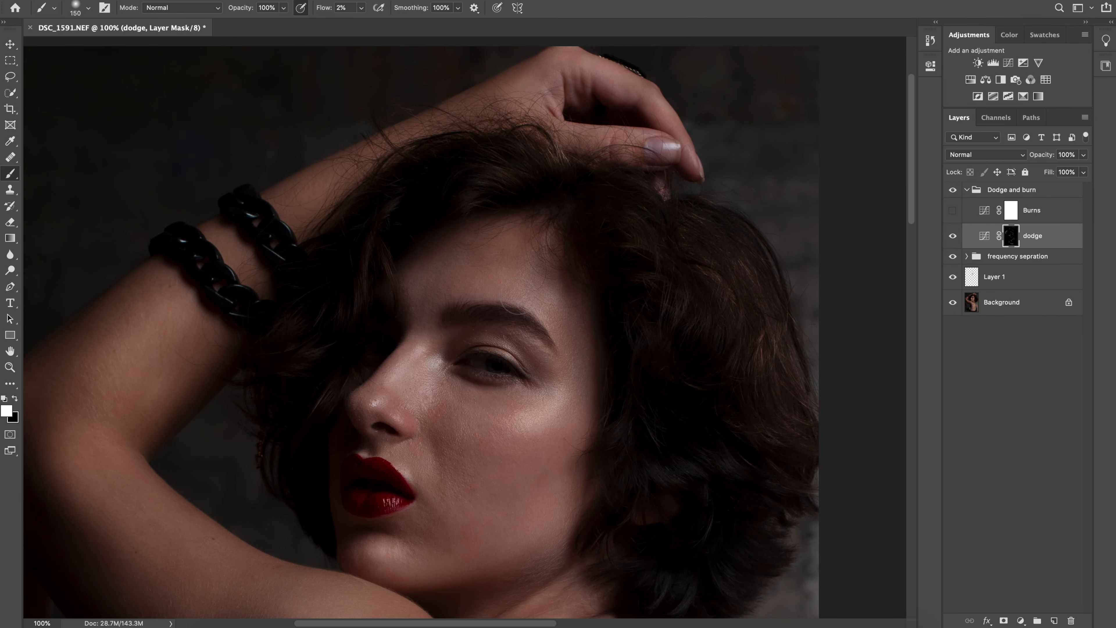
Brighten the forehead and upper arm on the dodge mask, and compare the image with the dodge layer hidden and shown
drag(430, 296, 523, 253)
drag(488, 185, 476, 60)
key(super+minus)
drag(183, 375, 170, 276)
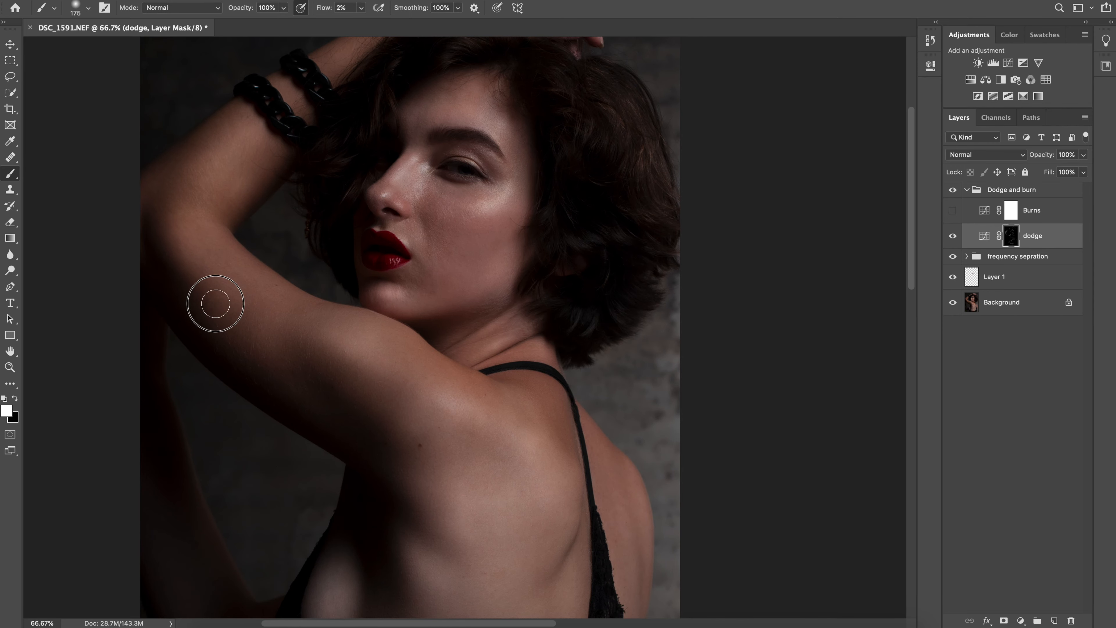
click(953, 237)
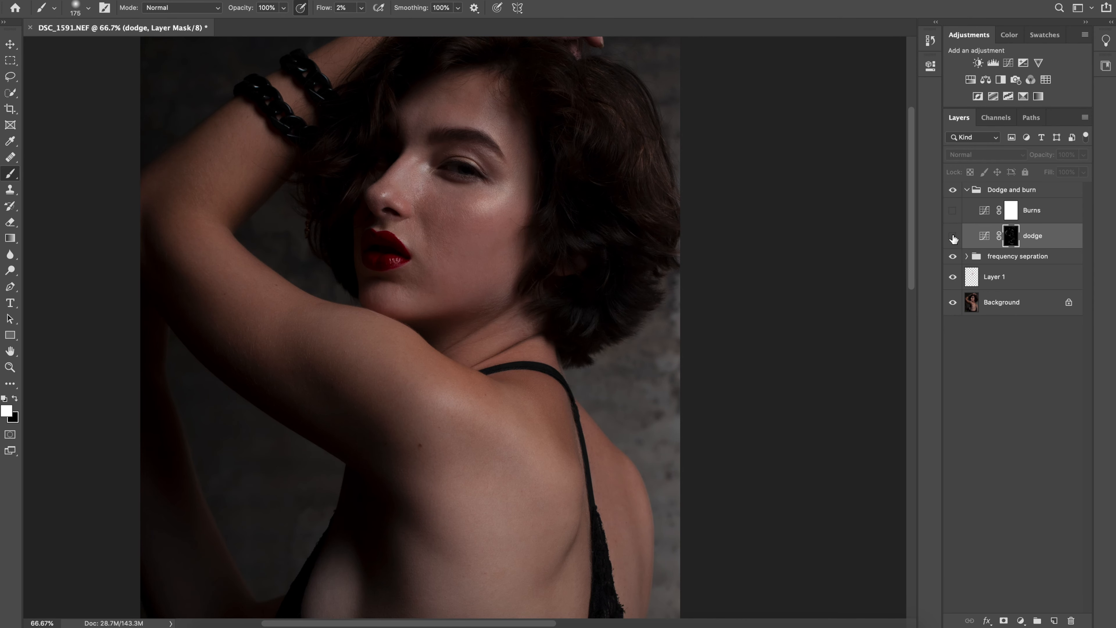
click(952, 237)
click(952, 237)
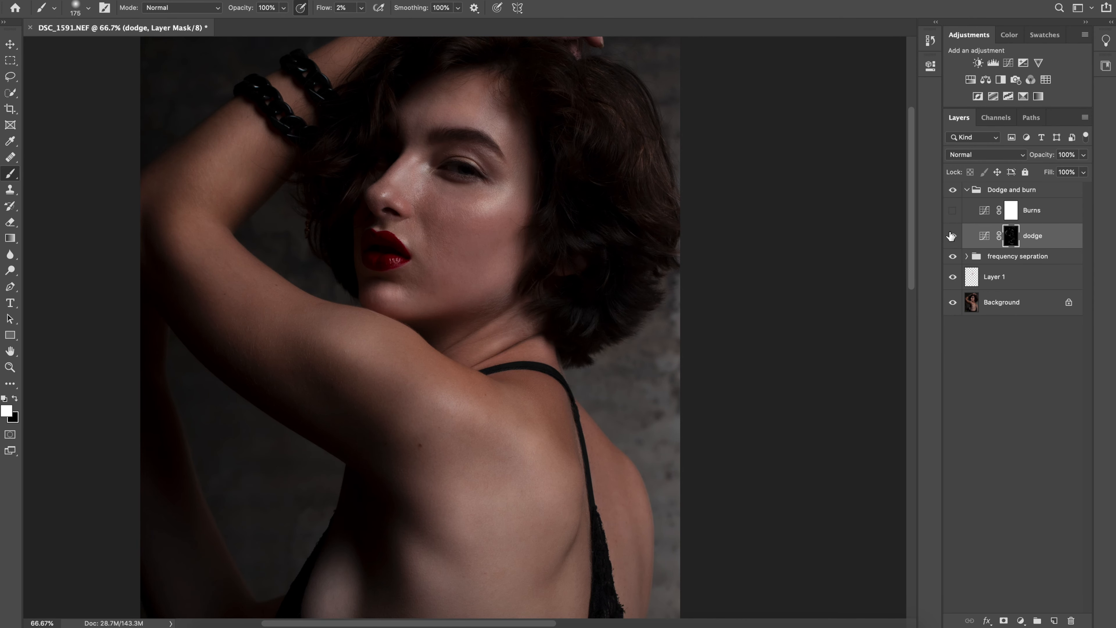
click(952, 237)
click(952, 238)
Split the black point of the dodge layer's Blend If range for This Layer to feather it from 0, and compare the layer off and on
double_click(1071, 241)
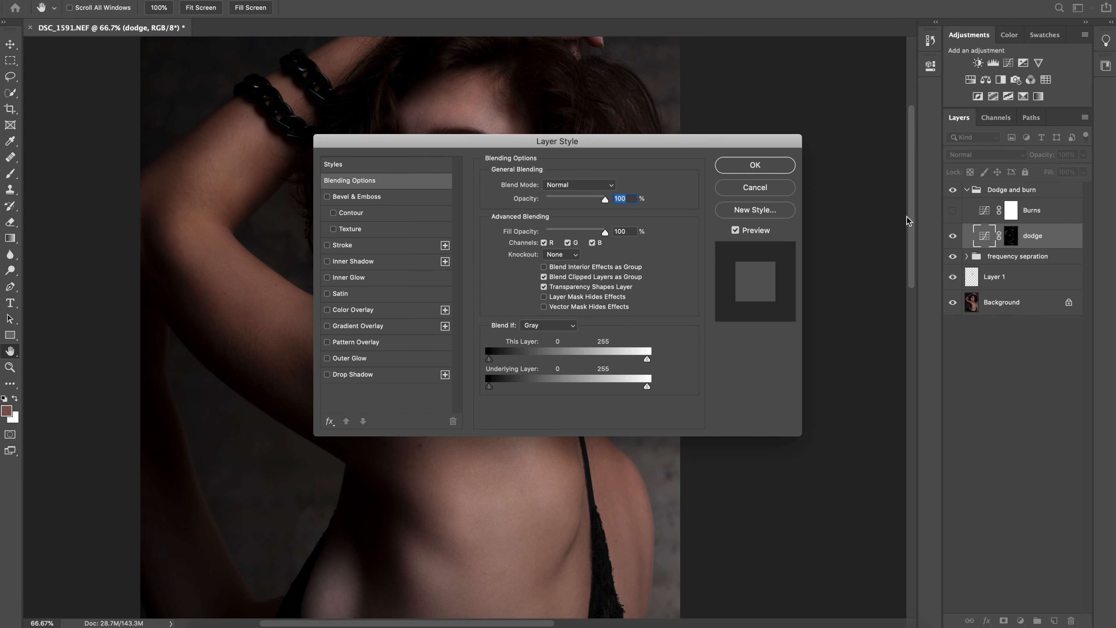
drag(604, 143, 916, 112)
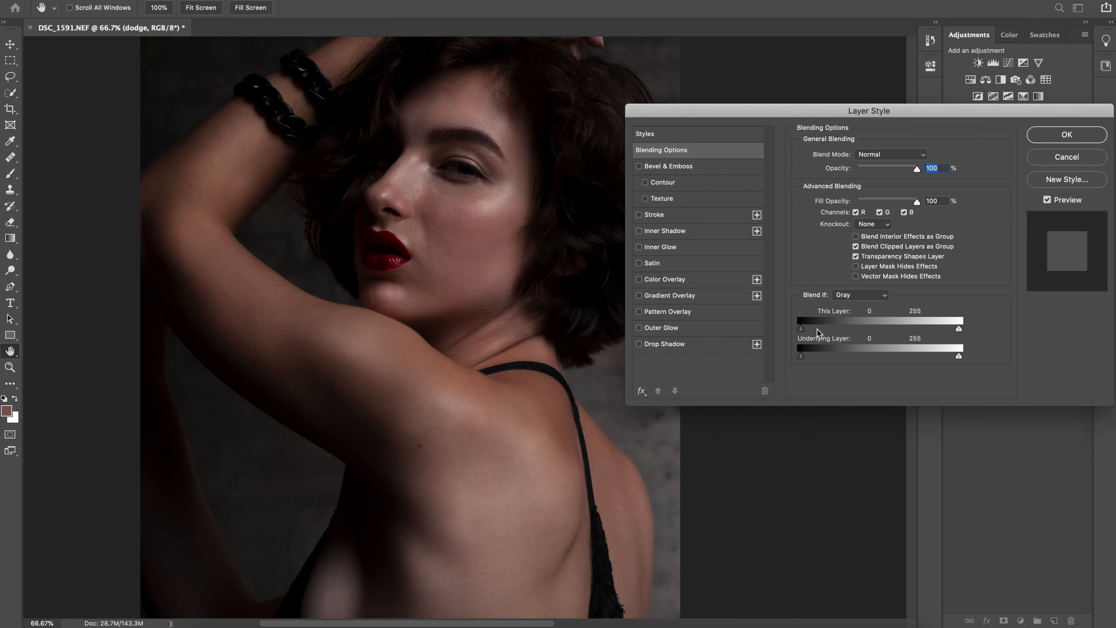
drag(803, 331, 800, 330)
drag(807, 332, 904, 327)
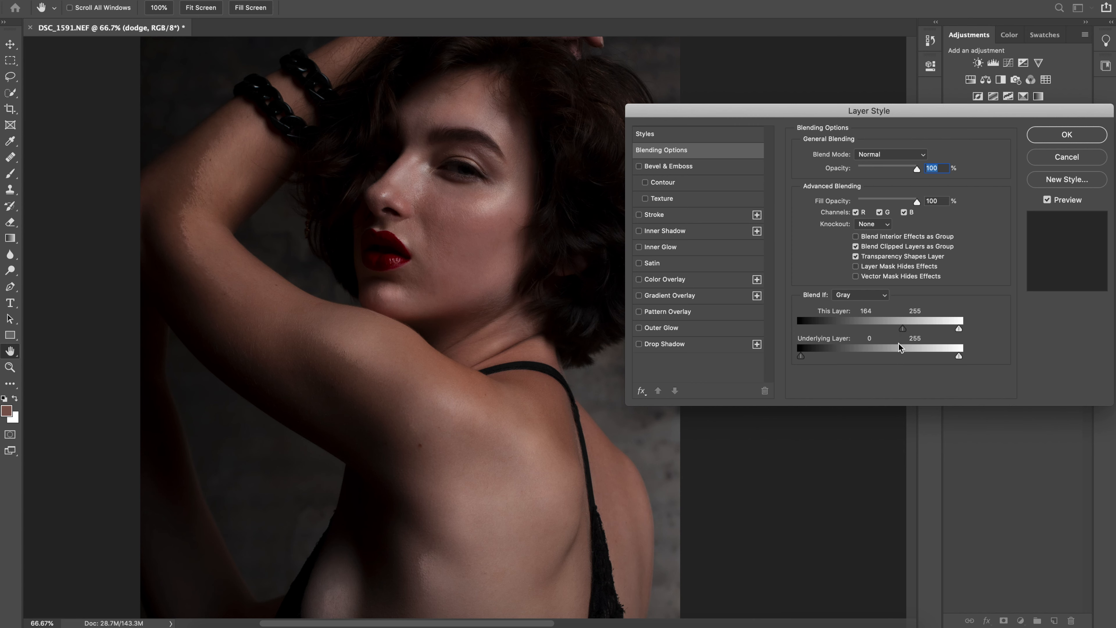
drag(901, 333, 791, 328)
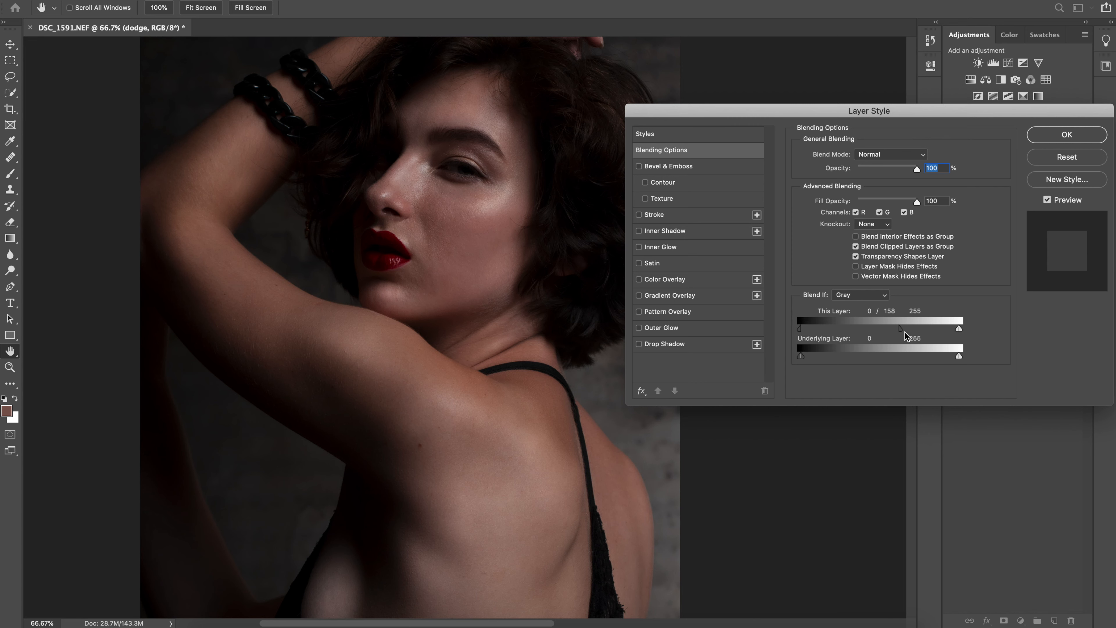
mouse_move(905, 332)
mouse_down()
mouse_move(884, 332)
mouse_move(936, 333)
mouse_move(892, 332)
mouse_move(916, 333)
mouse_up()
mouse_move(914, 333)
mouse_down()
mouse_move(922, 327)
mouse_move(910, 326)
mouse_up()
click(1068, 134)
key(b)
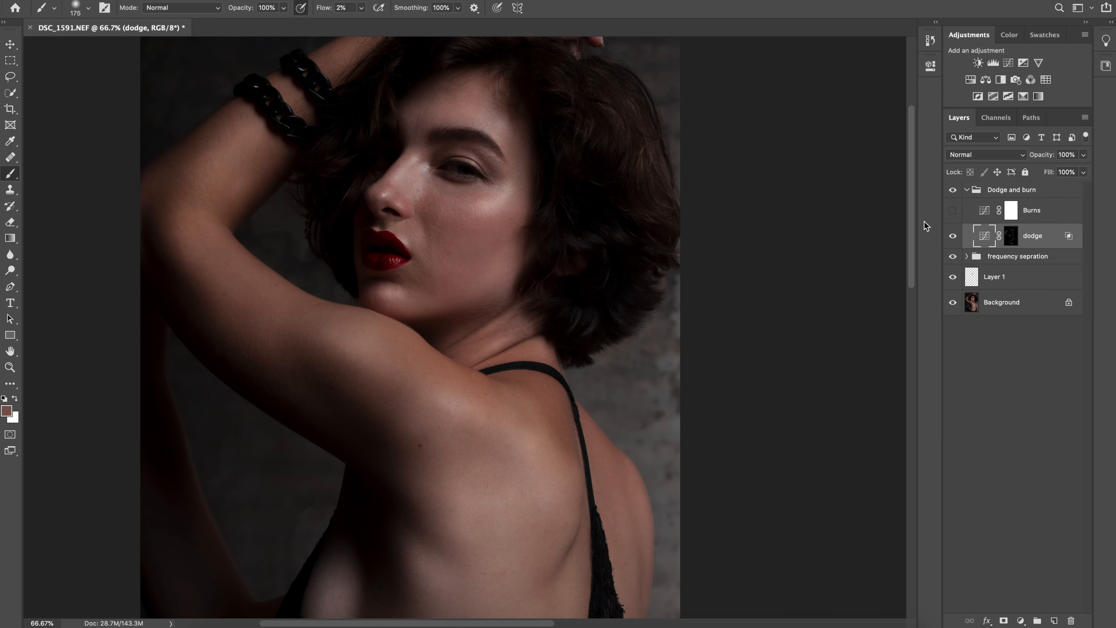
click(955, 237)
click(953, 236)
click(955, 236)
click(956, 236)
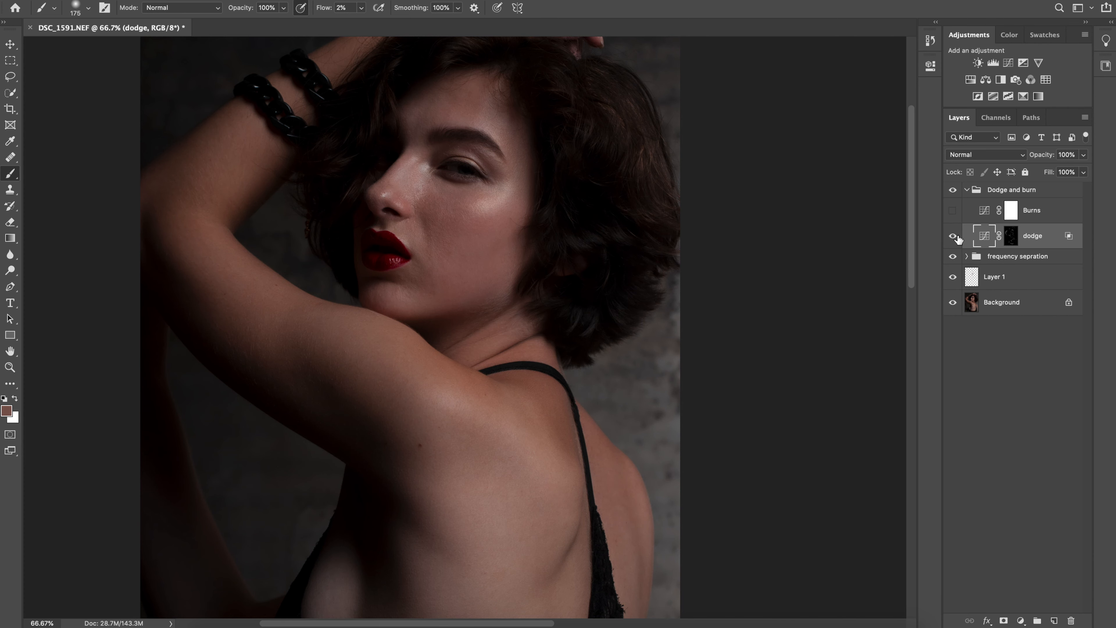
Show the Burns layer, invert its mask to black and set white as the foreground colour for painting
click(1010, 210)
click(952, 211)
key(d)
key(x)
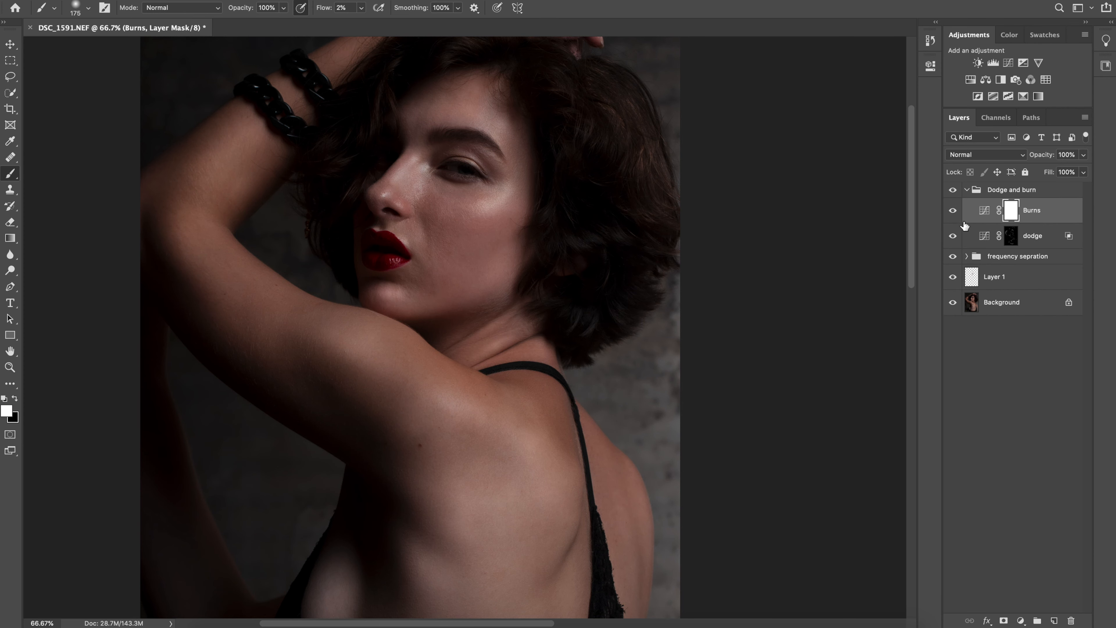
double_click(986, 213)
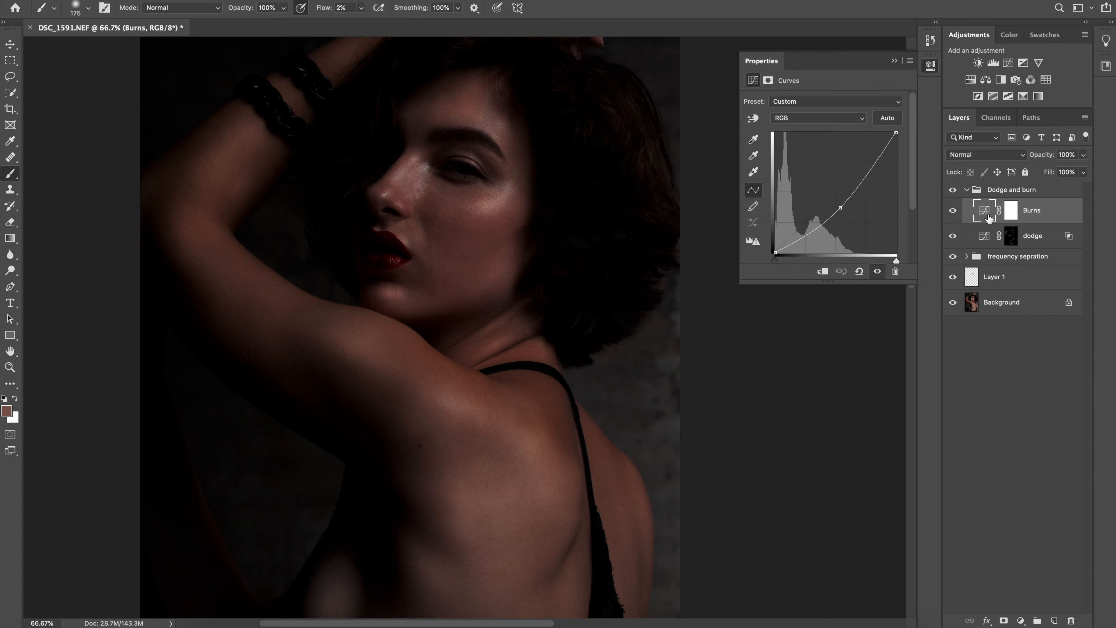
click(1015, 212)
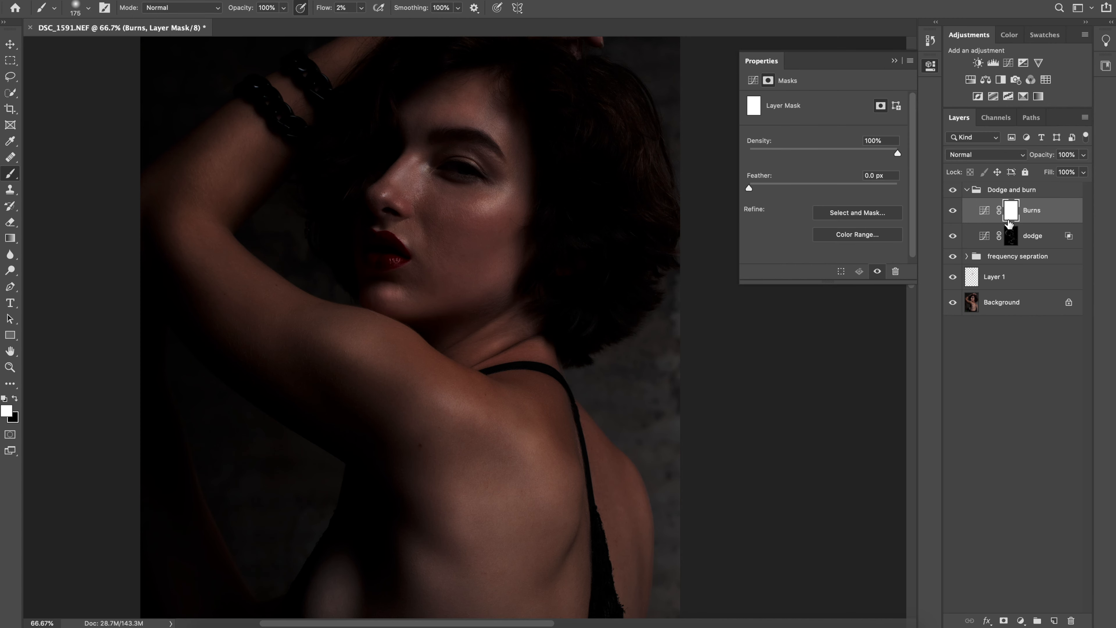
key(ctrl+i)
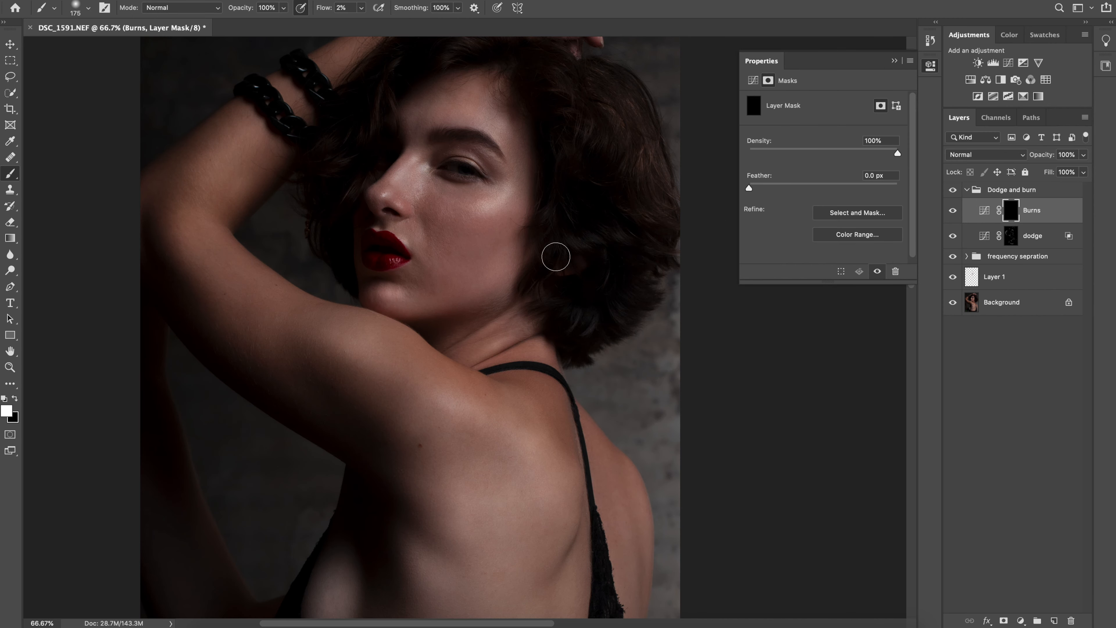
key(ctrl+plus)
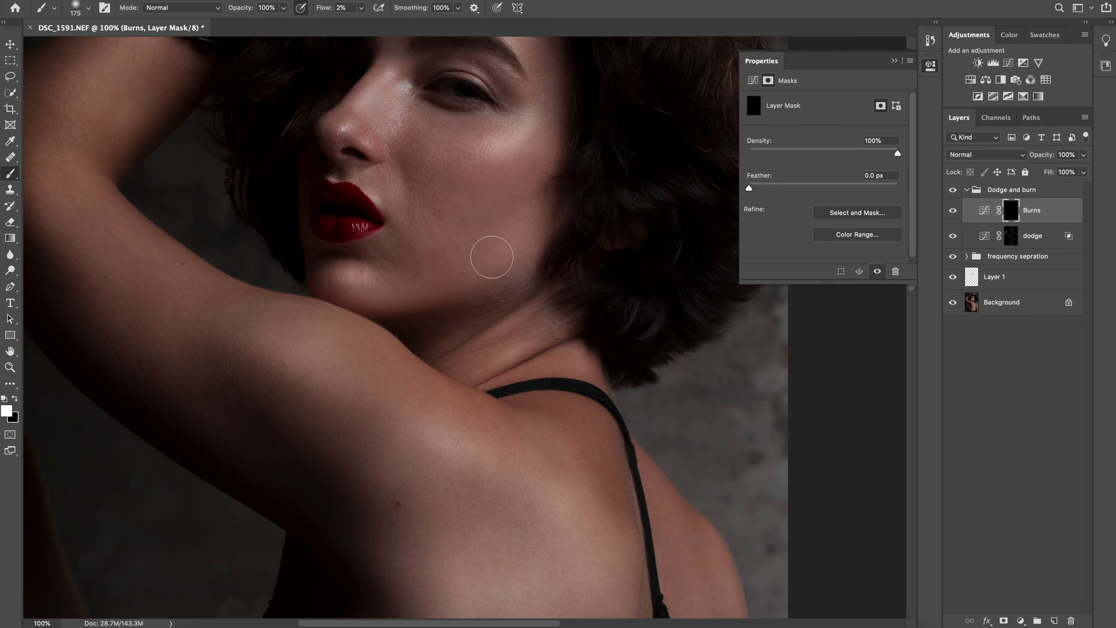
drag(496, 266, 557, 379)
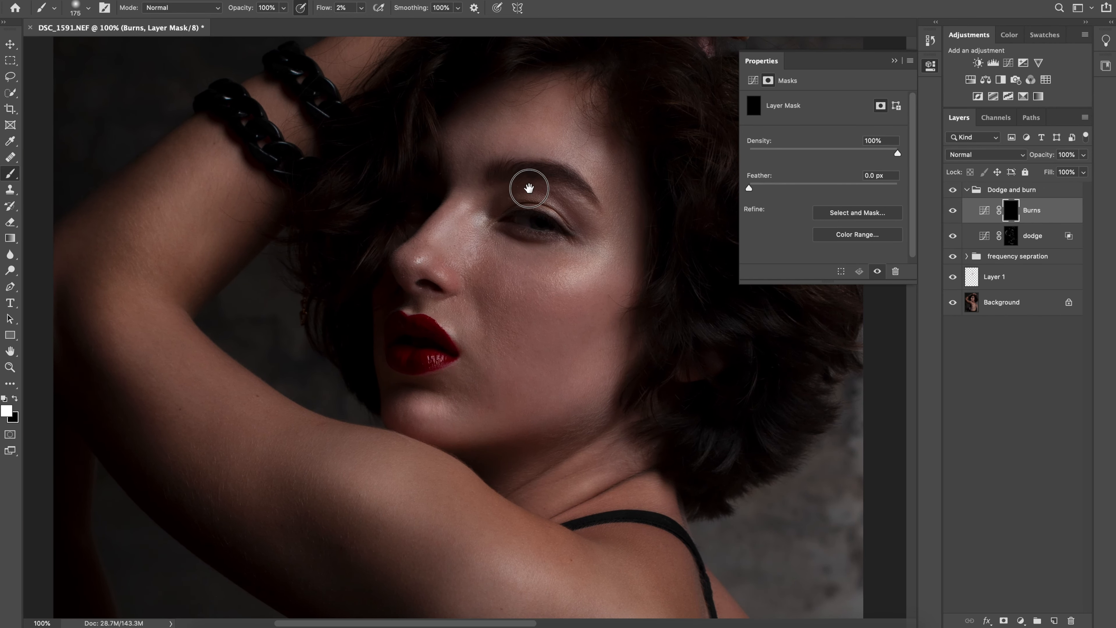
scroll(531, 181, up, 3)
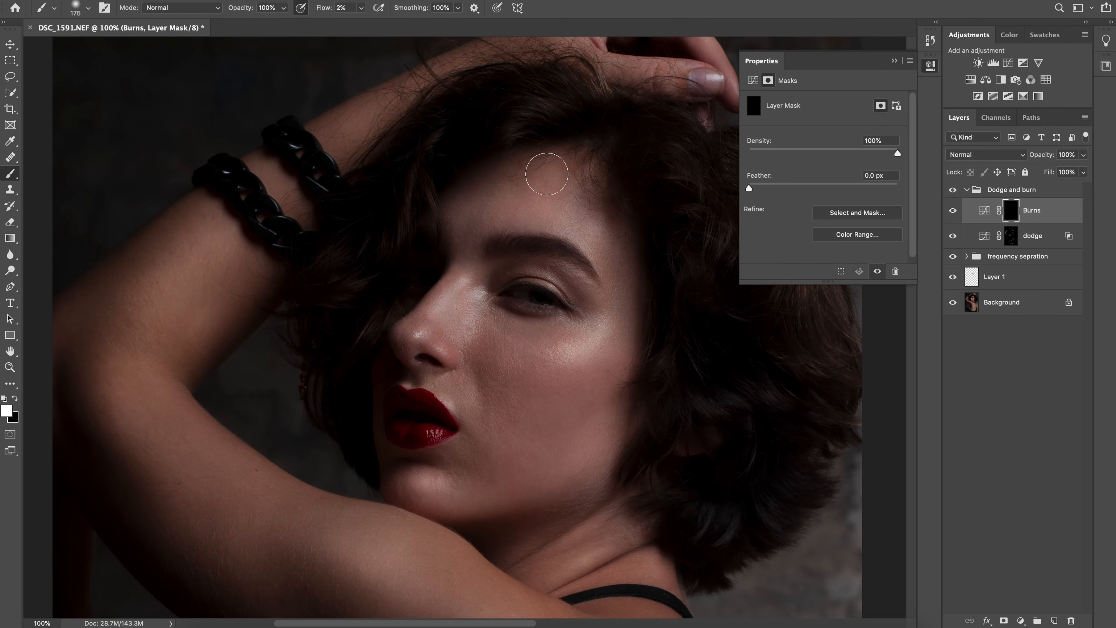
click(894, 62)
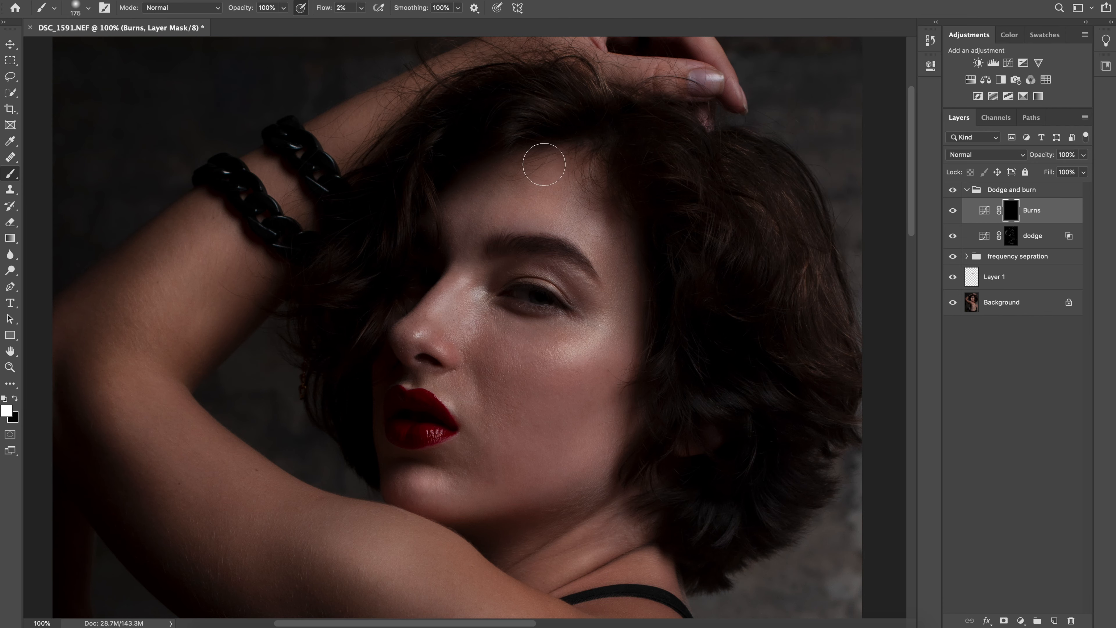
Darken the forehead edges and the sides of the nose on the Burns mask, adapting the soft brush between 90 and 175
key(super+minus)
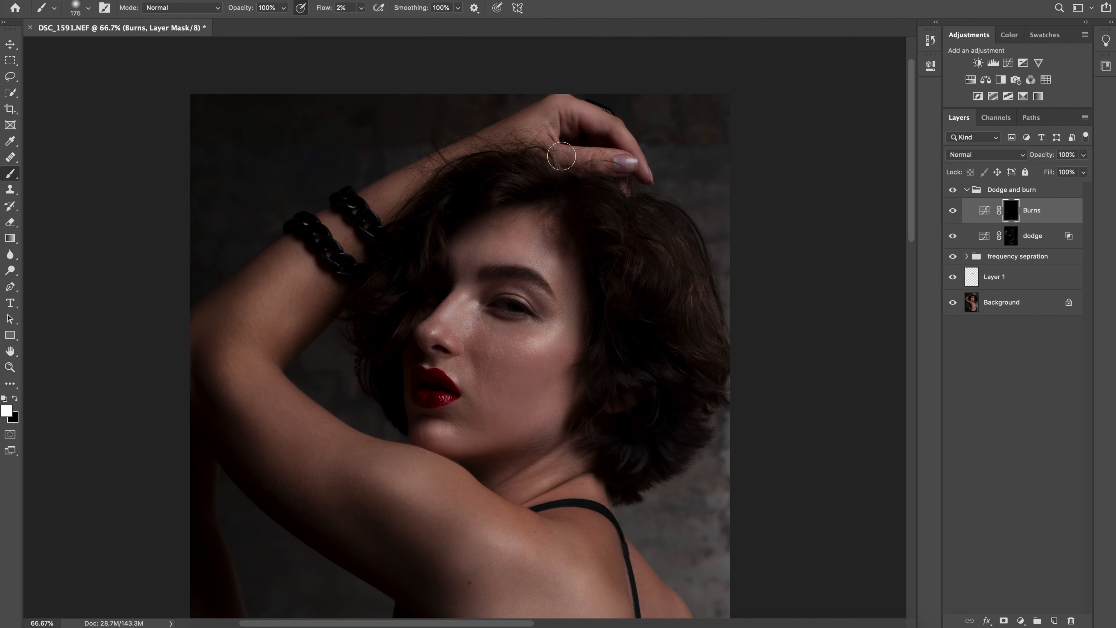
key(super+minus)
key(super+equal)
key(super+equal)
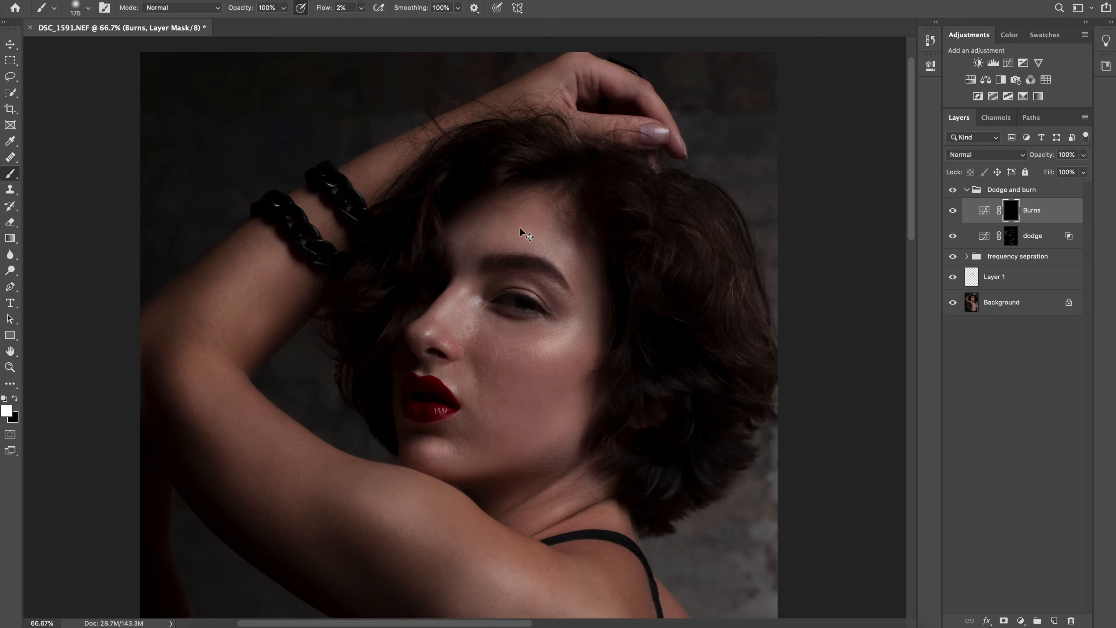
key(super+equal)
drag(579, 150, 498, 344)
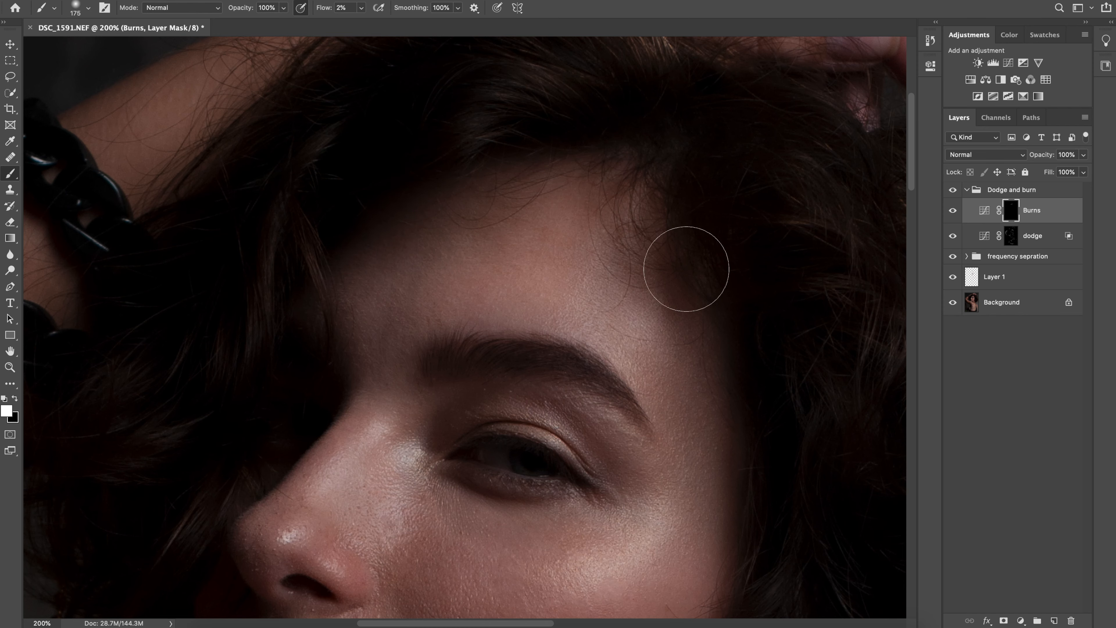
scroll(547, 227, down, 4)
key(bracketleft)
key(bracketleft)
key(bracketleft)
key(bracketleft)
key(bracketleft)
key(bracketleft)
key(bracketleft)
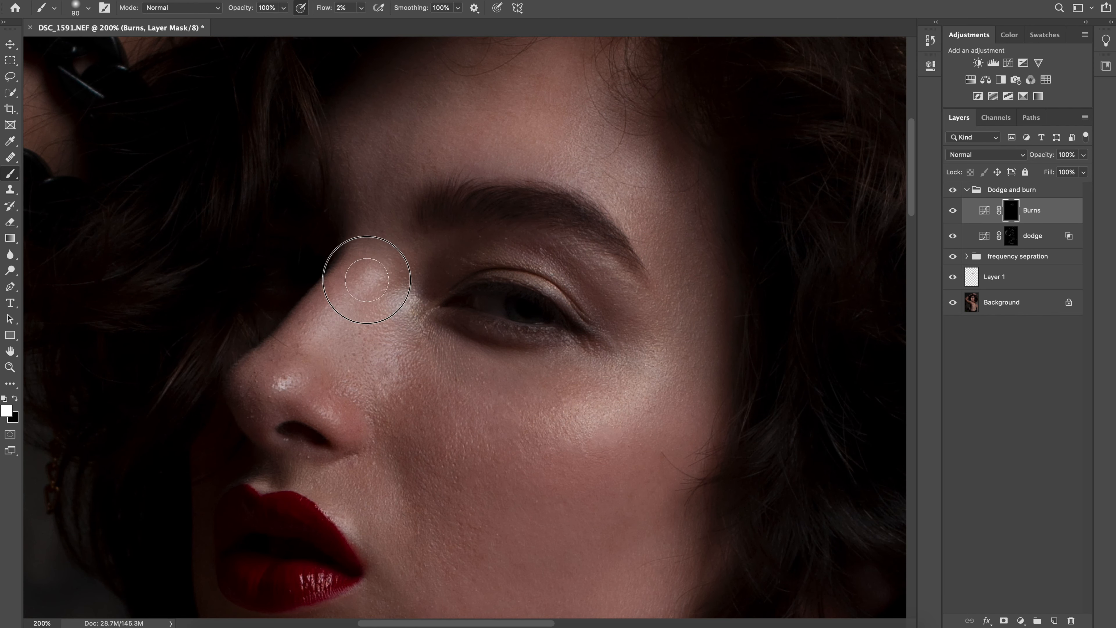
key(bracketright)
key(bracketright)
key(bracketright)
key(bracketright)
key(bracketright)
key(bracketright)
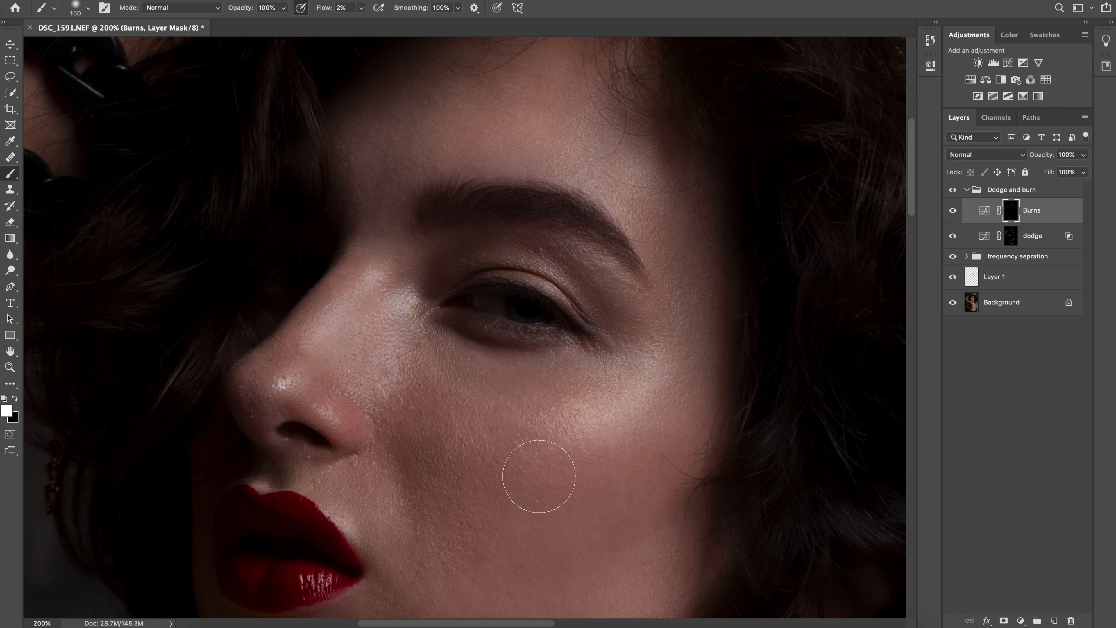
scroll(357, 45, down, 2)
drag(361, 8, 366, 9)
key(super+z)
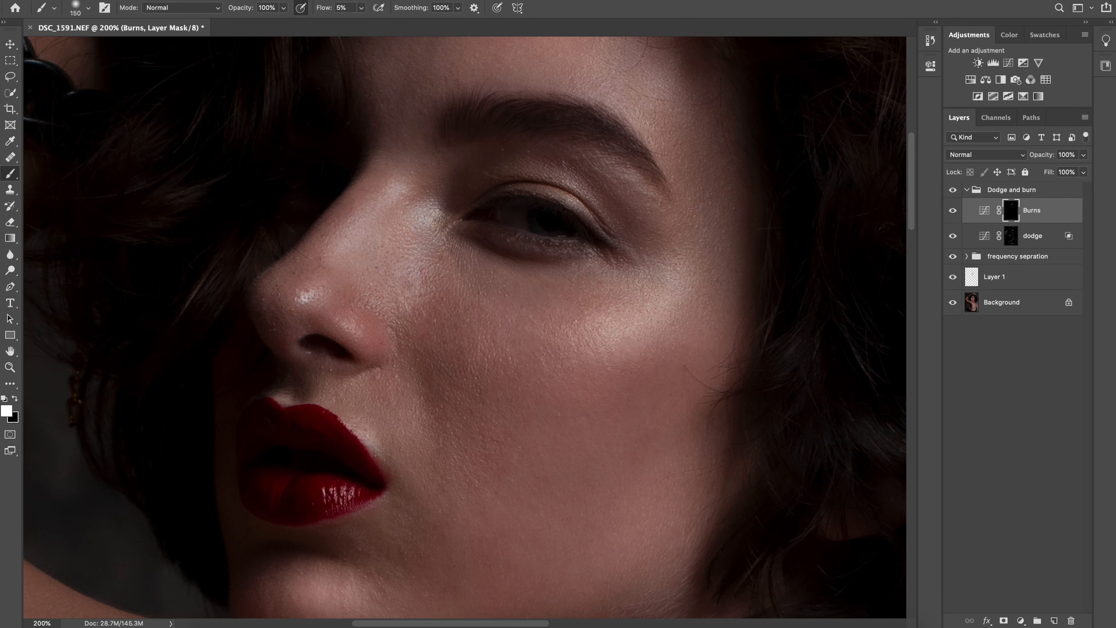
Darken the cheek hollow, jawline and chin shadows on the Burns mask with the brush flow at 2%
scroll(462, 374, down, 4)
scroll(462, 375, right, 1)
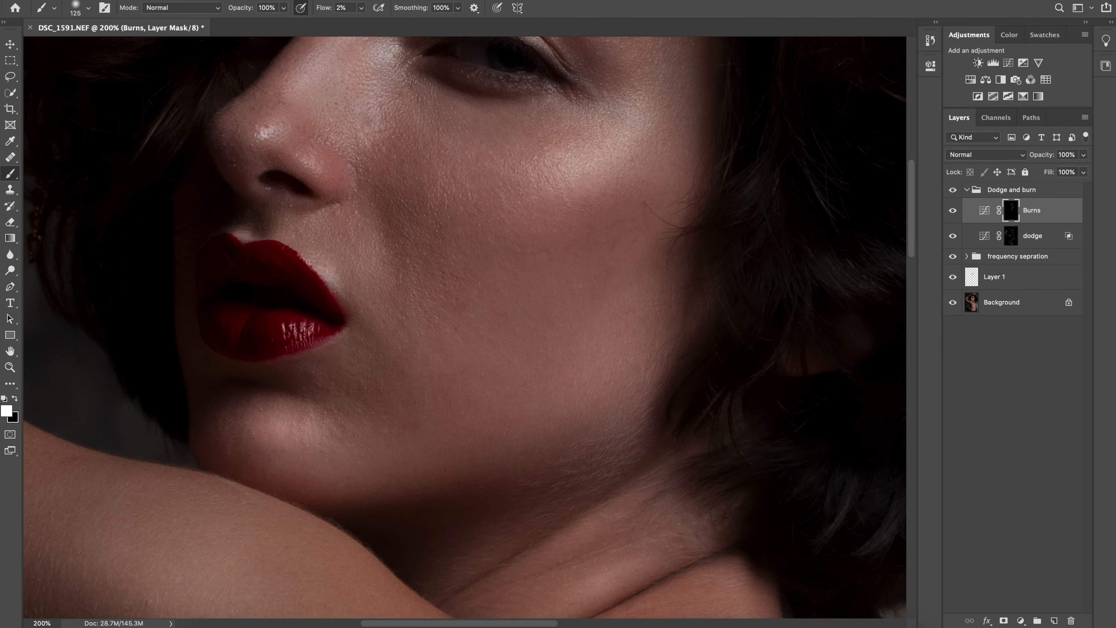
scroll(465, 332, up, 4)
scroll(465, 332, right, 1)
key(bracketright)
key(bracketright)
key(bracketright)
key(bracketright)
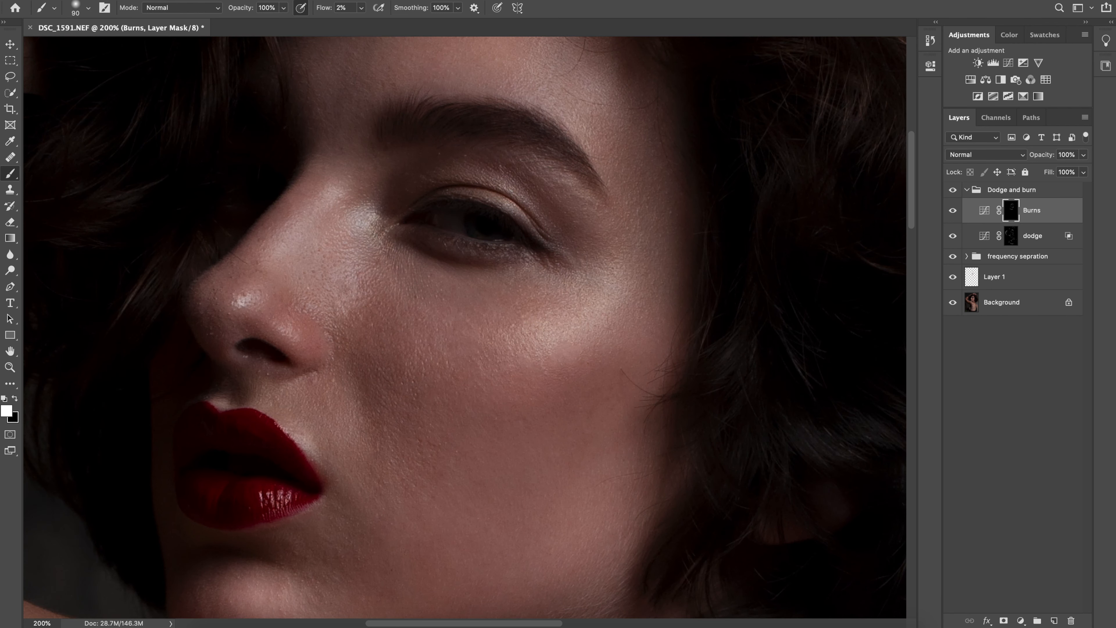
Brighten the eyelid and the area under the eyebrow on the dodge mask with a small brush
click(1010, 236)
key(bracketleft)
key(bracketleft)
drag(506, 201, 513, 207)
mouse_move(470, 175)
mouse_down()
mouse_move(504, 186)
mouse_move(550, 174)
mouse_move(581, 199)
mouse_up()
key(bracketright)
key(bracketright)
key(bracketright)
Darken the shadow edges of the upper arm, elbow and forearm on the Burns mask, adapting the brush size to each area
click(1011, 211)
scroll(464, 328, down, 8)
key(super+minus)
scroll(465, 328, left, 2)
key(bracketright)
key(bracketright)
key(bracketright)
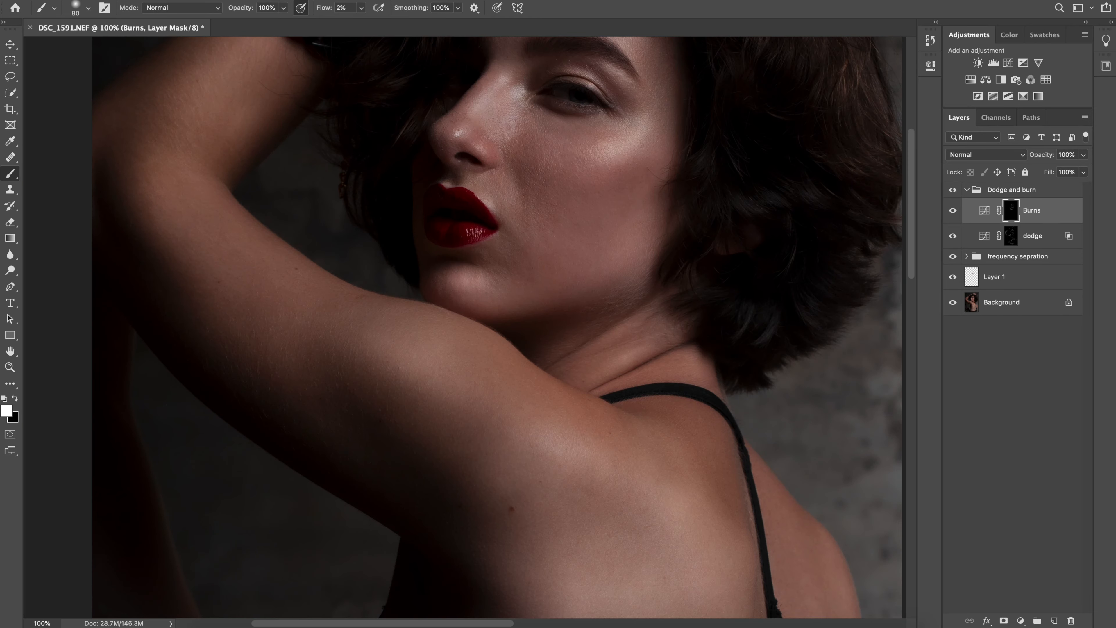
scroll(465, 327, up, 3)
scroll(465, 327, left, 1)
scroll(464, 328, down, 1)
click(216, 207)
scroll(465, 327, up, 5)
scroll(465, 327, right, 2)
key(bracketleft)
key(bracketleft)
key(bracketleft)
key(bracketleft)
key(bracketleft)
key(bracketleft)
key(bracketleft)
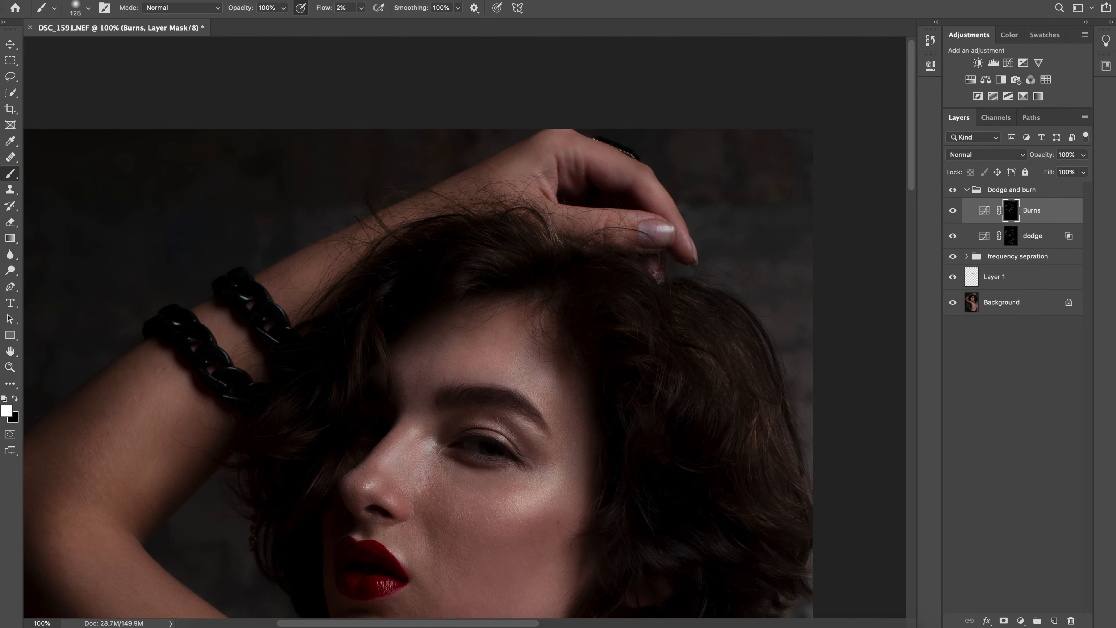
Darken the shadows of the lower back, side of the torso and shoulder blade on the Burns mask with a brush of 175 to 200
scroll(464, 328, down, 10)
key(bracketright)
key(bracketright)
key(bracketright)
drag(487, 485, 544, 480)
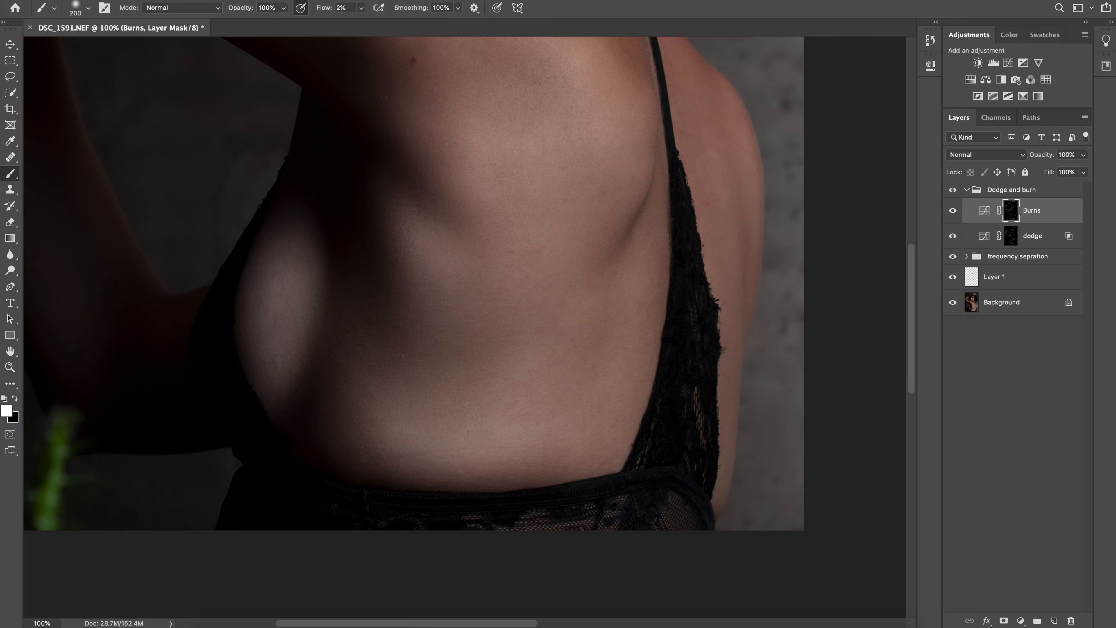
scroll(464, 328, up, 4)
scroll(464, 327, right, 1)
key(bracketleft)
key(bracketleft)
scroll(465, 327, up, 3)
key(bracketright)
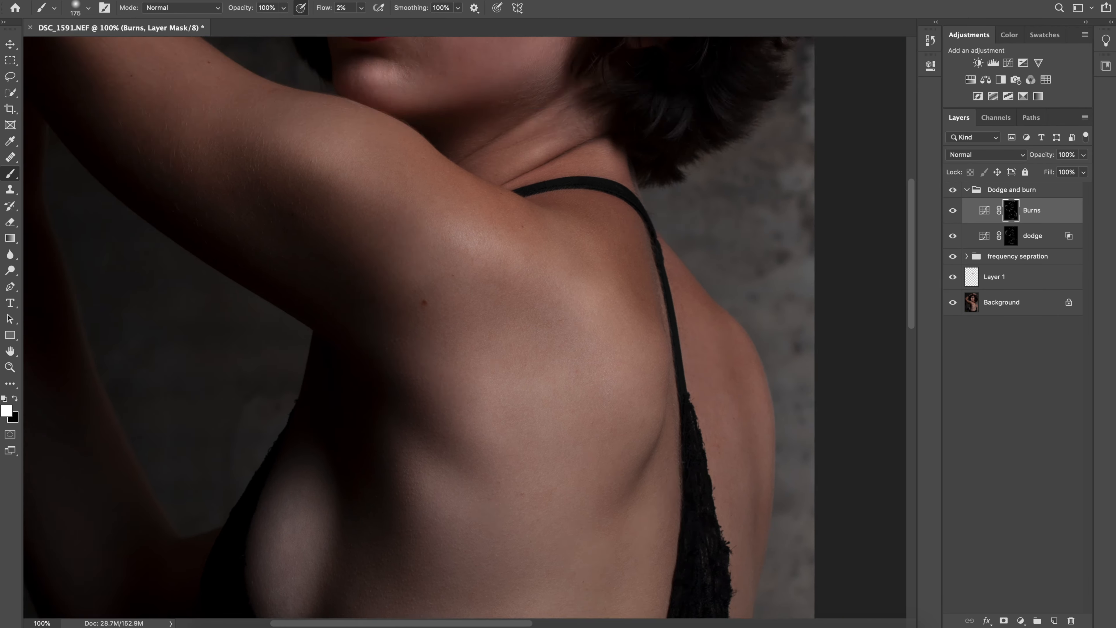
Examine the whole portrait with the Dodge and burn group hidden and shown
key(super+minus)
key(super+minus)
key(super+plus)
key(super+plus)
scroll(464, 328, up, 5)
click(953, 189)
click(953, 190)
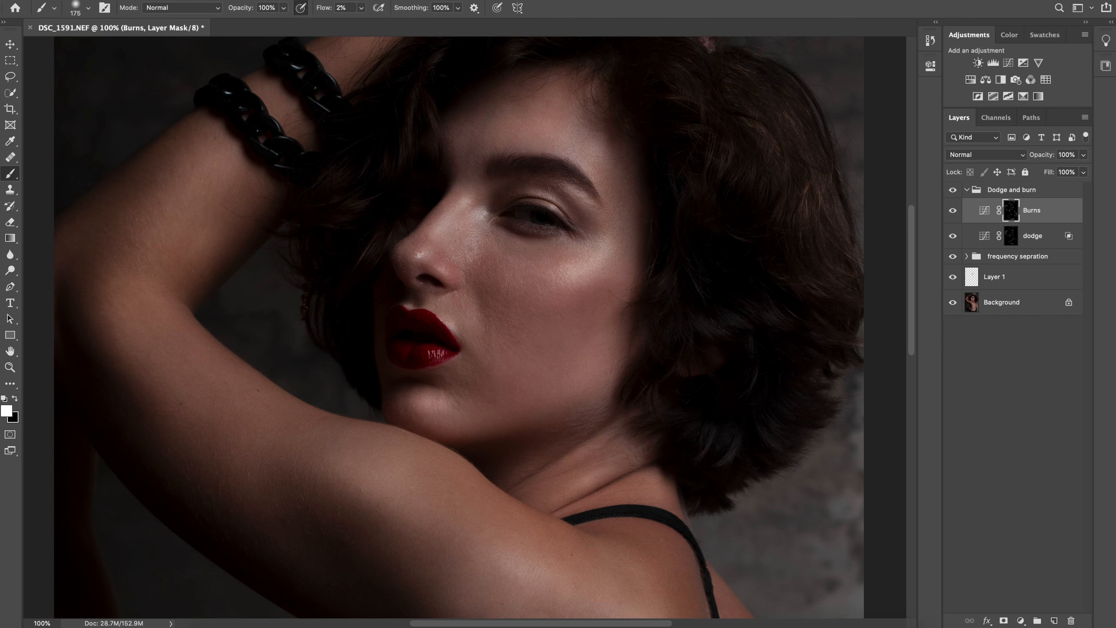
click(953, 190)
click(953, 190)
Feather the Burns layer with Blend If by splitting the white slider of This Layer to 50 / 255
click(984, 210)
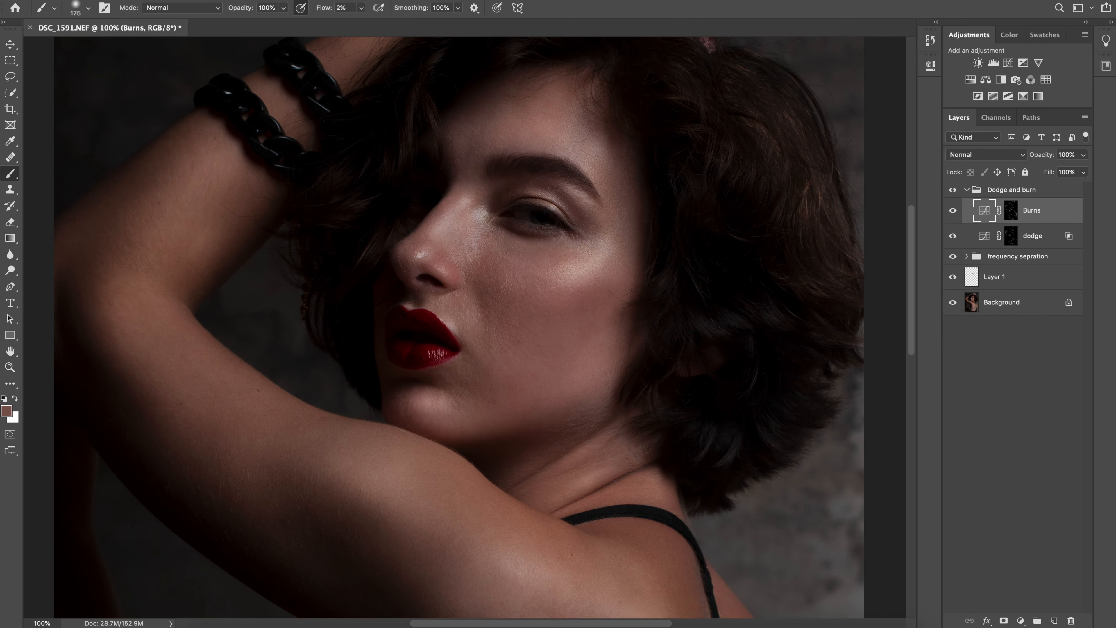
double_click(1060, 210)
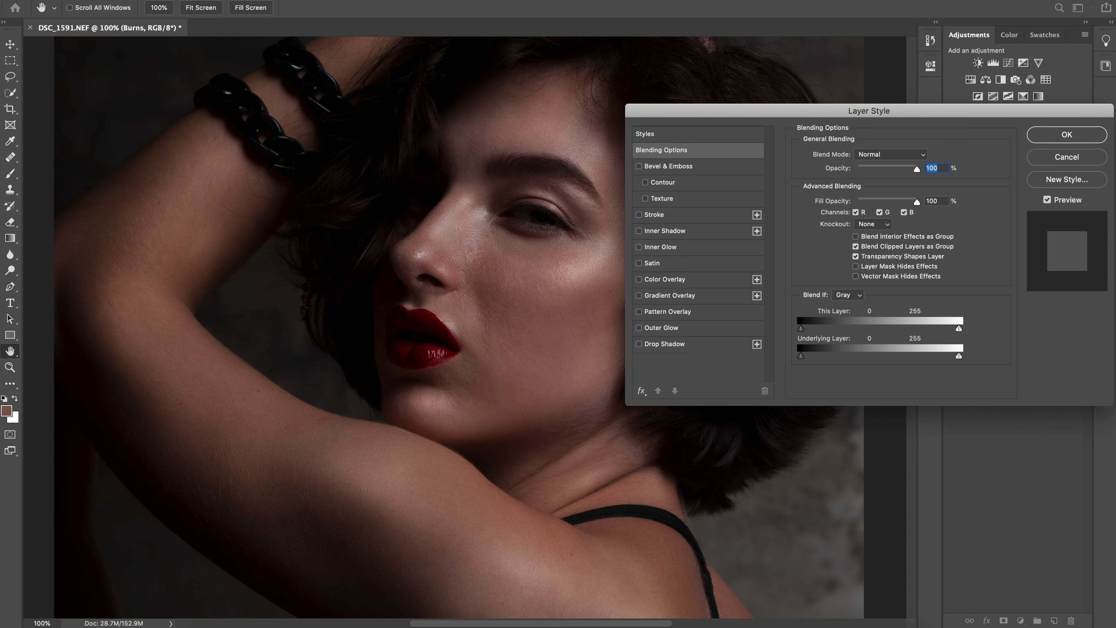
drag(906, 328, 939, 328)
drag(869, 329, 960, 329)
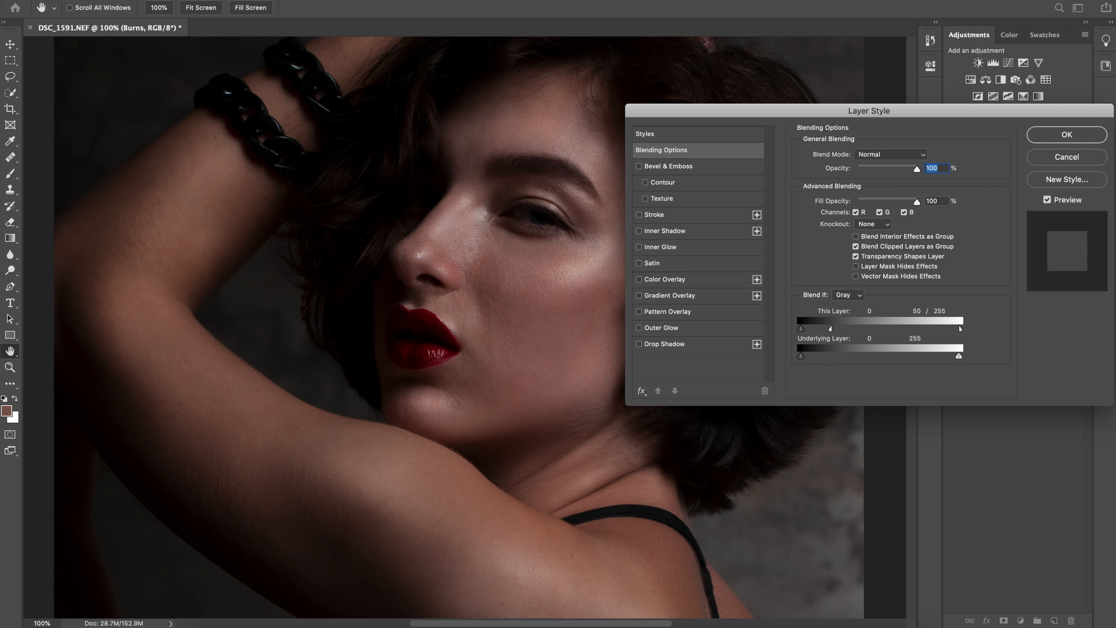
key(Return)
Compare the whole portrait with the Dodge and burn group hidden and shown, and lower the group's opacity to 75%
key(super+minus)
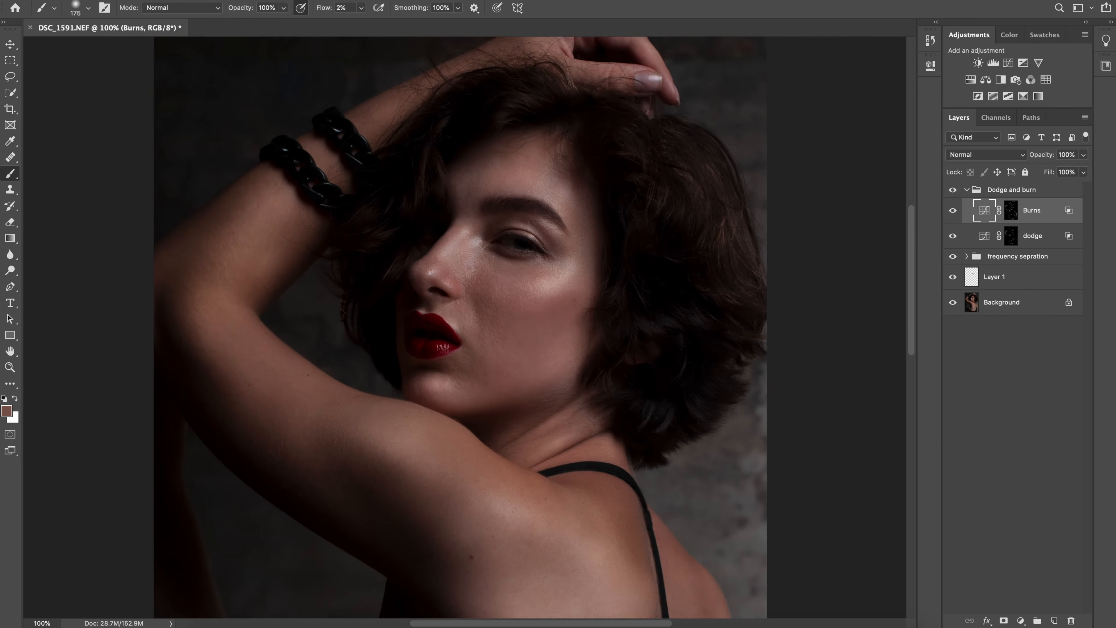
key(super+minus)
key(super+minus)
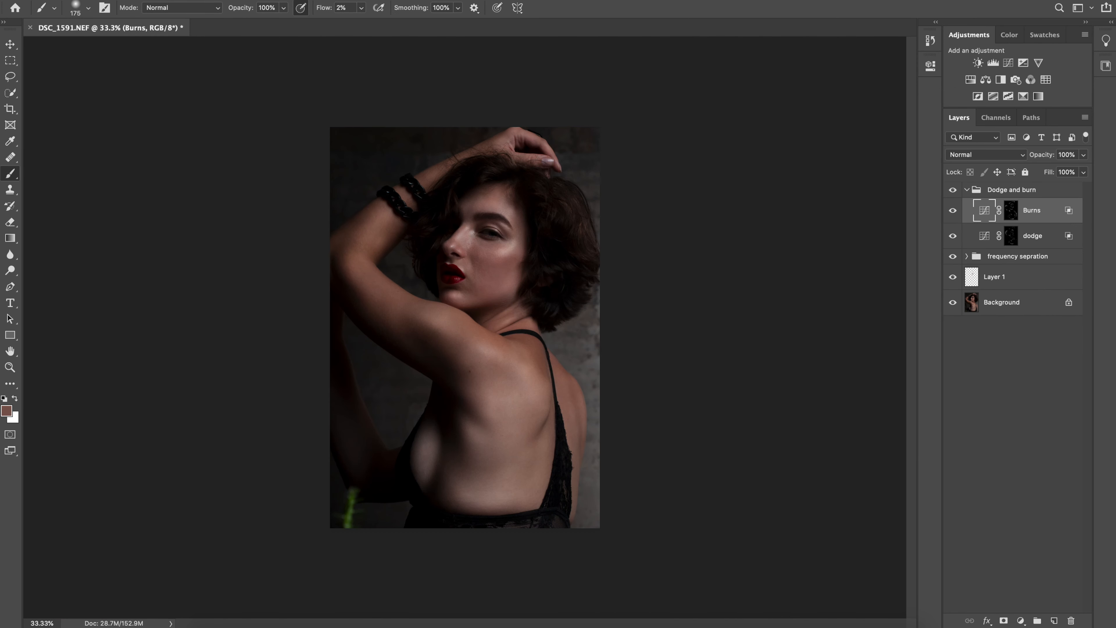
key(super+plus)
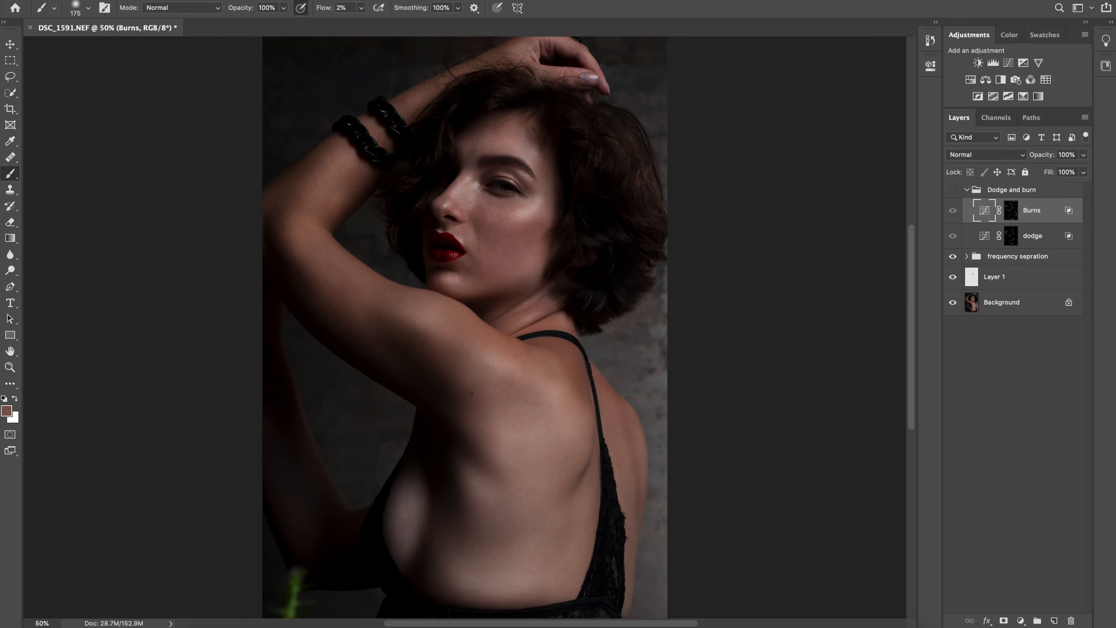
click(953, 190)
click(953, 190)
click(952, 190)
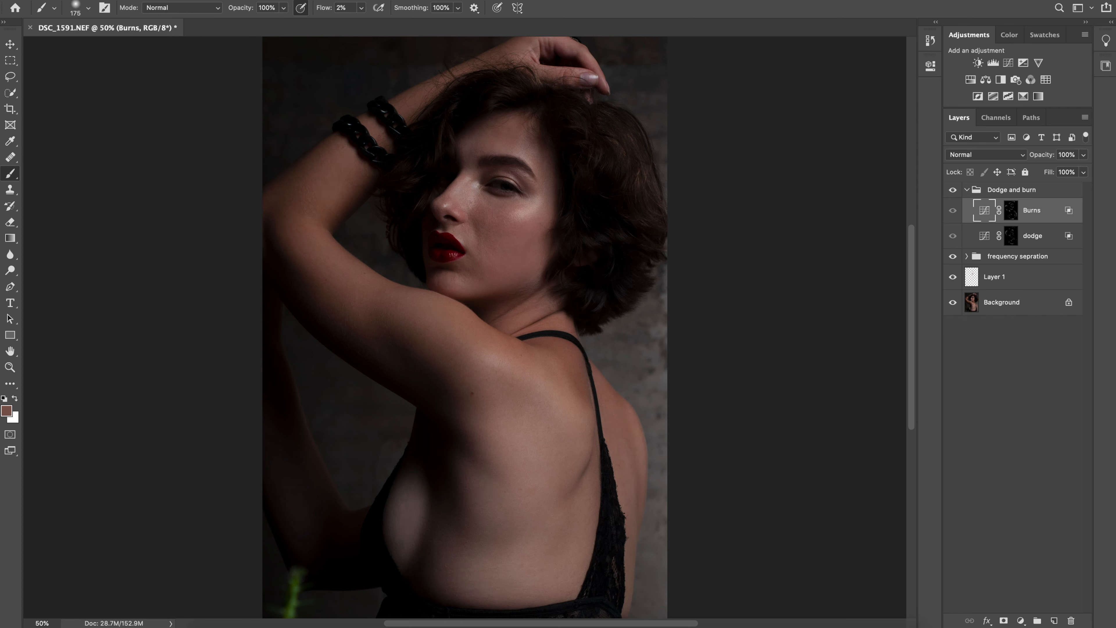
click(1012, 190)
click(1083, 155)
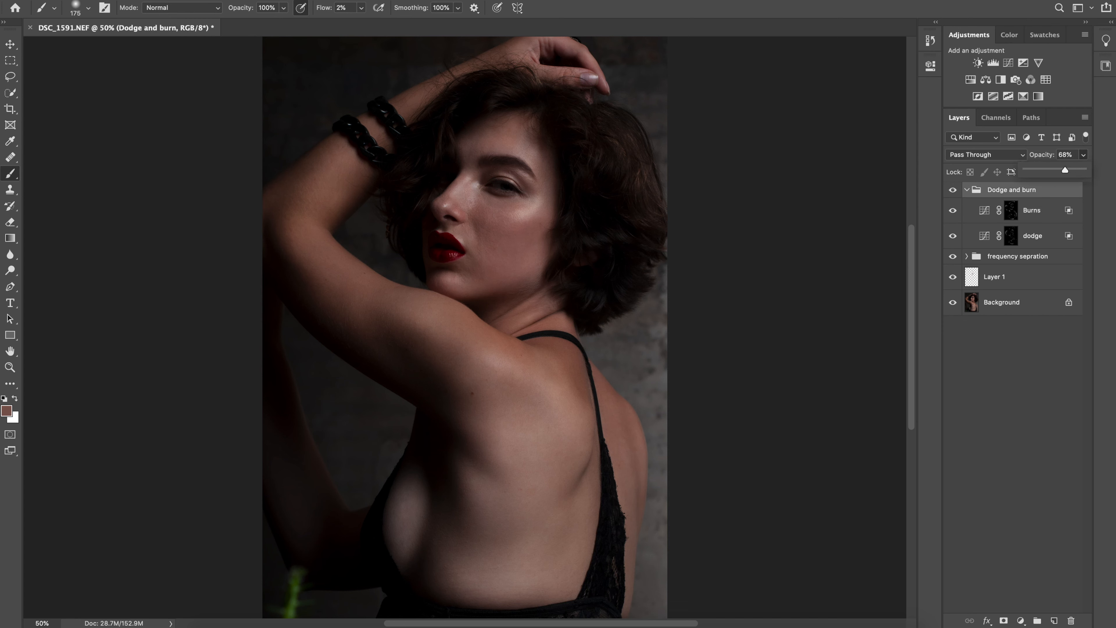
Examine the portrait with the Dodge and burn group off and on at its reduced opacity
click(953, 190)
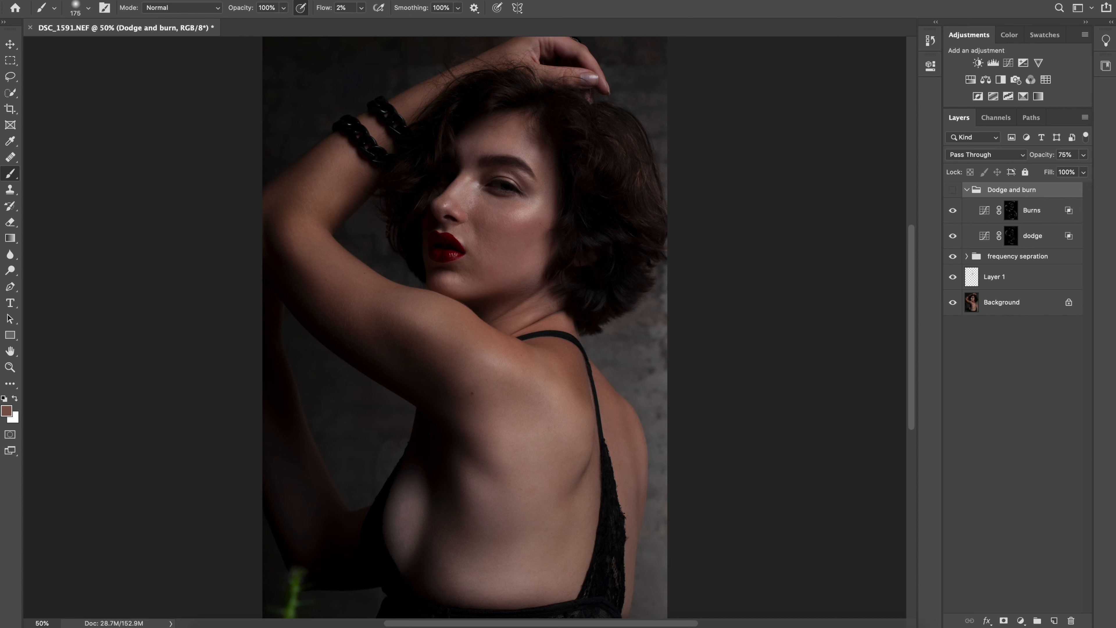
click(953, 190)
click(953, 190)
click(952, 190)
click(952, 190)
click(952, 189)
click(1013, 386)
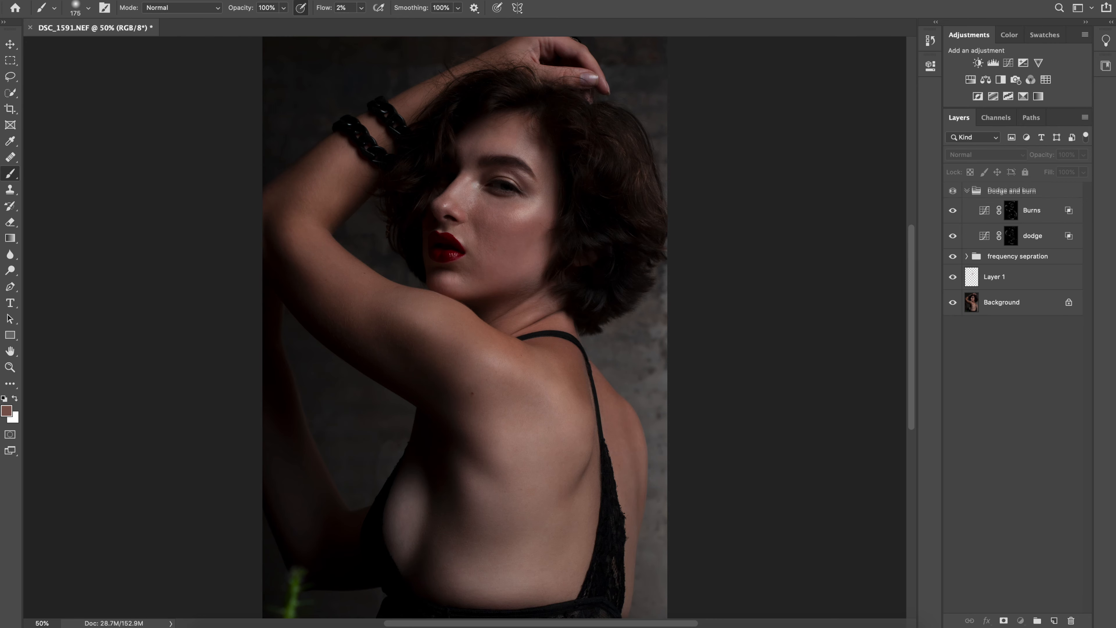
Add a single Curves adjustment layer above the Dodge and burn group and name it "eyes"
click(1011, 190)
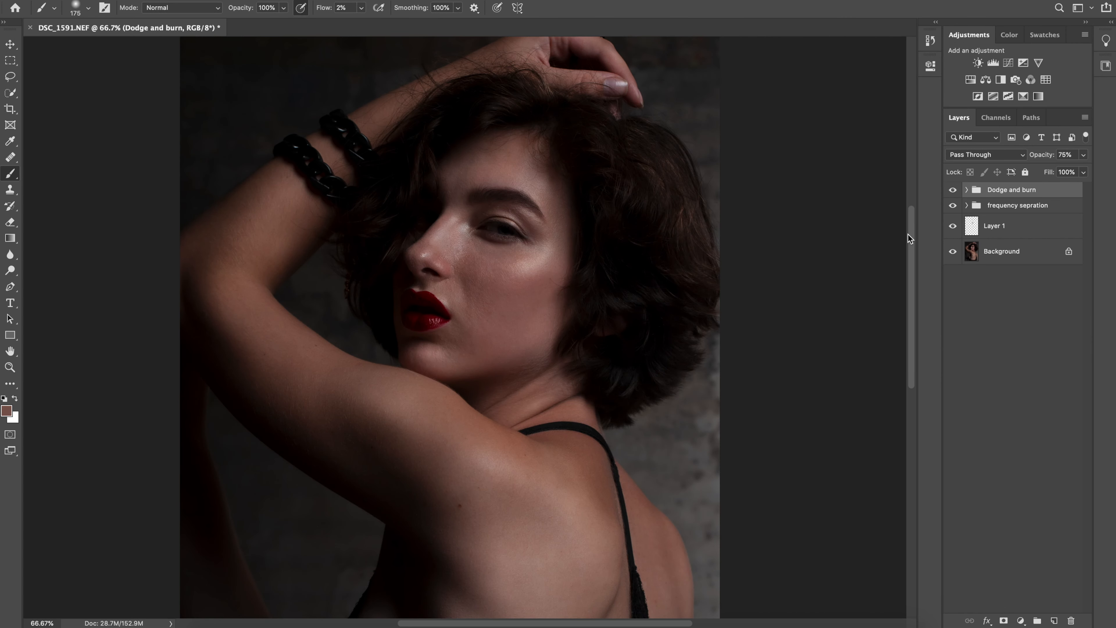
click(1008, 63)
click(1009, 63)
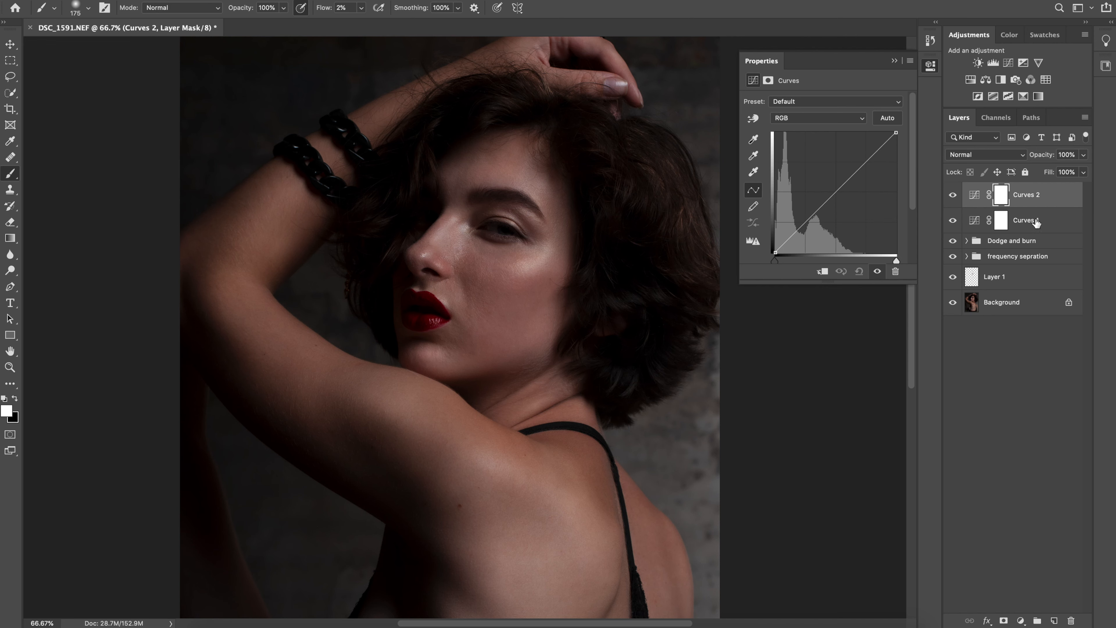
key(super+z)
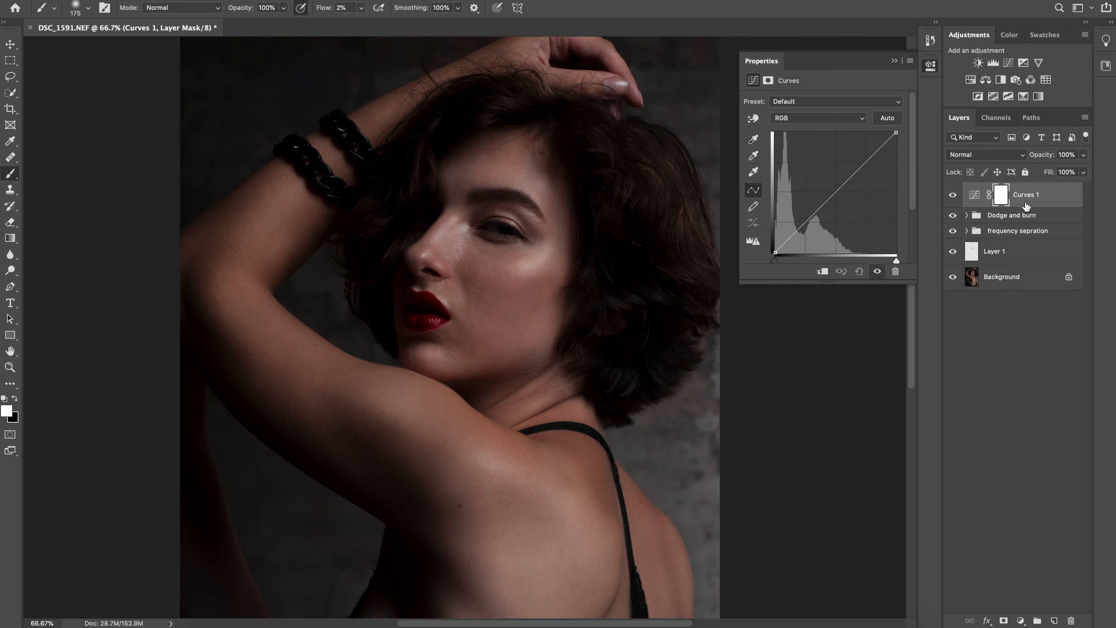
double_click(1026, 196)
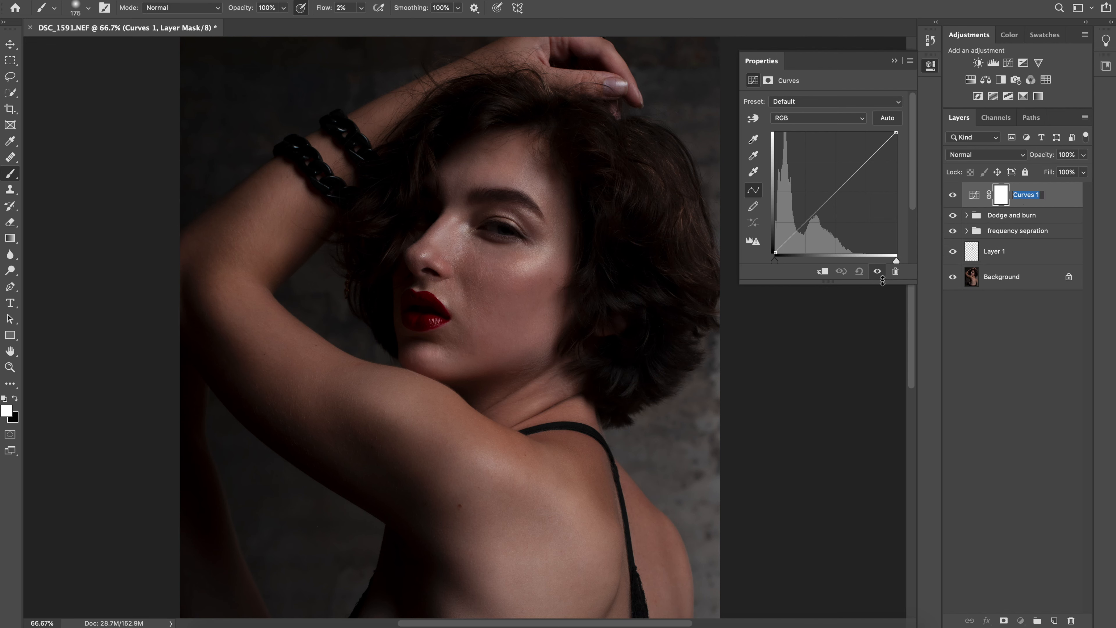
text(eyes)
key(Return)
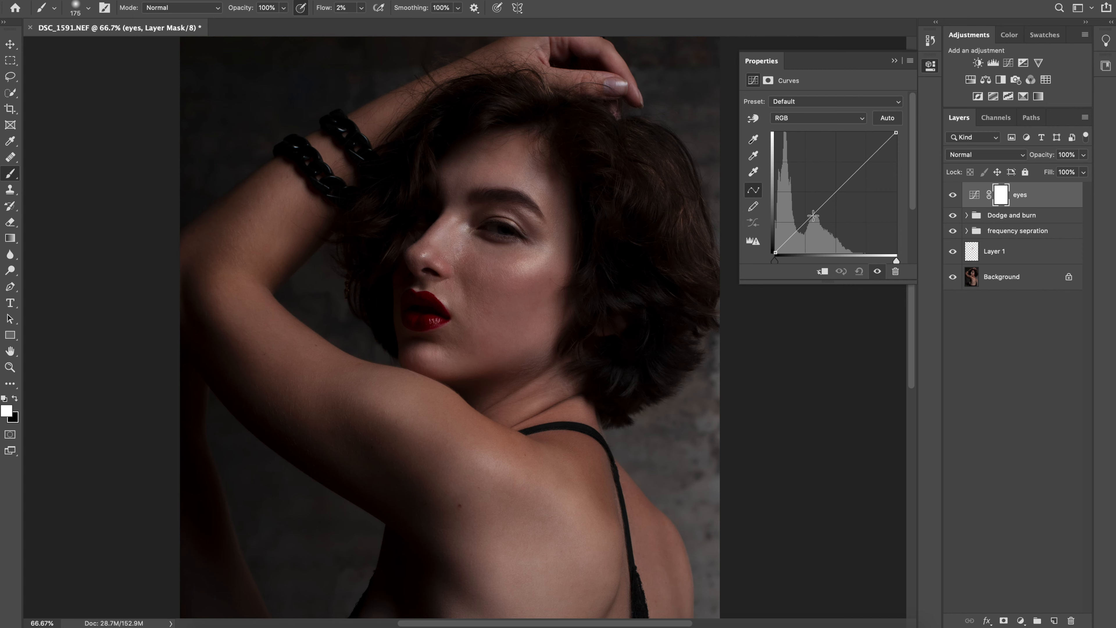
Bend the RGB curve of the eyes layer strongly upward to brighten the image, and invert its mask to black
drag(813, 215, 800, 182)
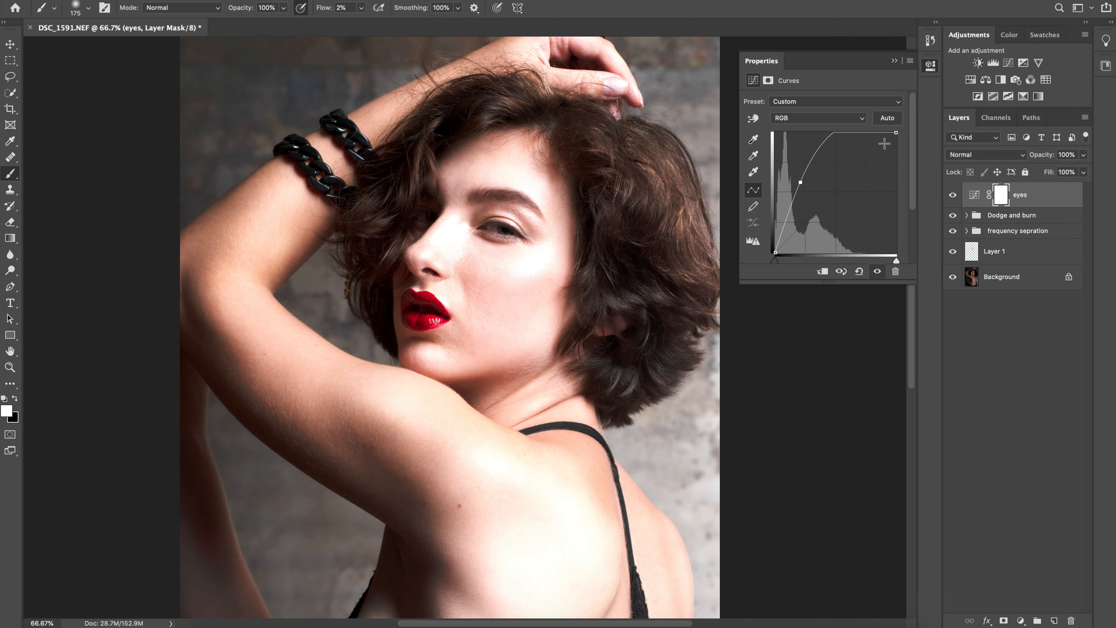
click(894, 62)
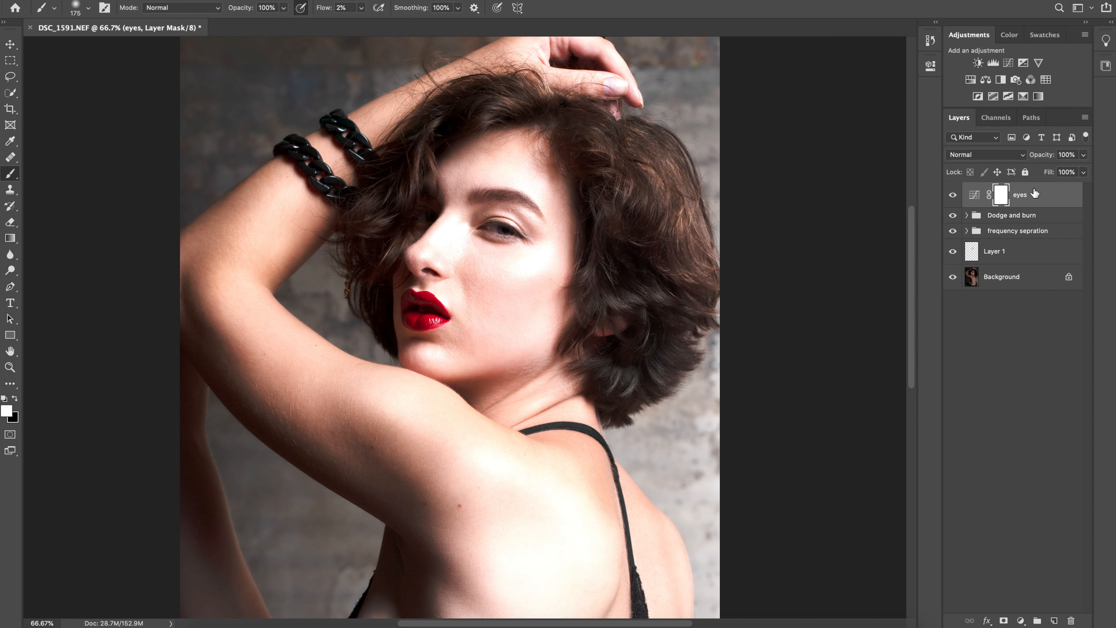
key(super+i)
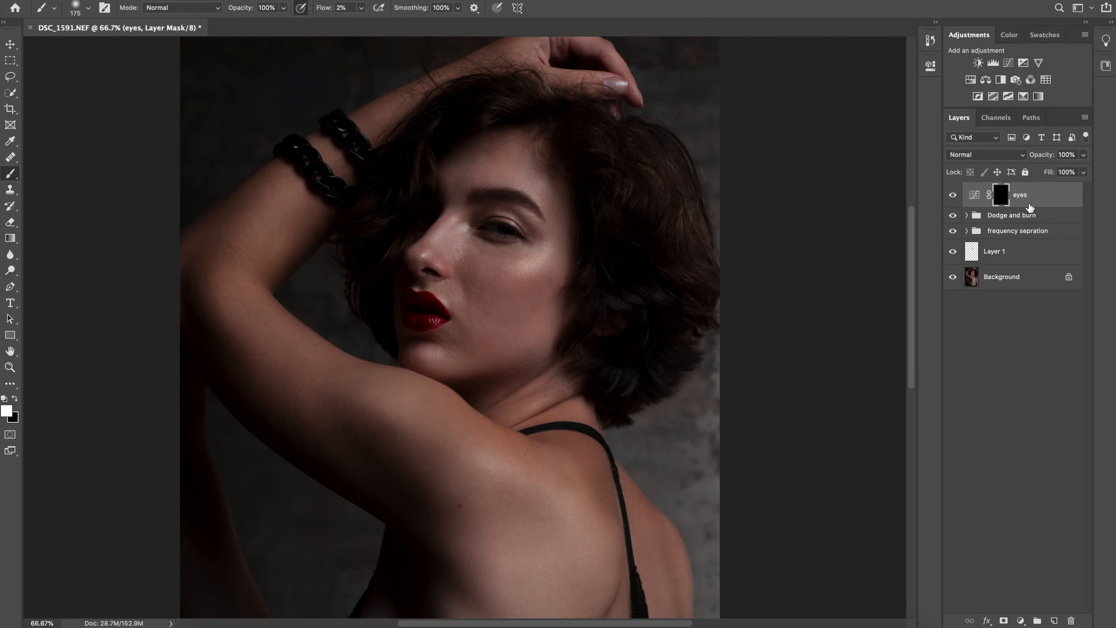
Paint the iris white on the eyes layer mask with a brush of size 20 at 100% flow
key(super+plus)
key(super+plus)
key(super+plus)
key(super+plus)
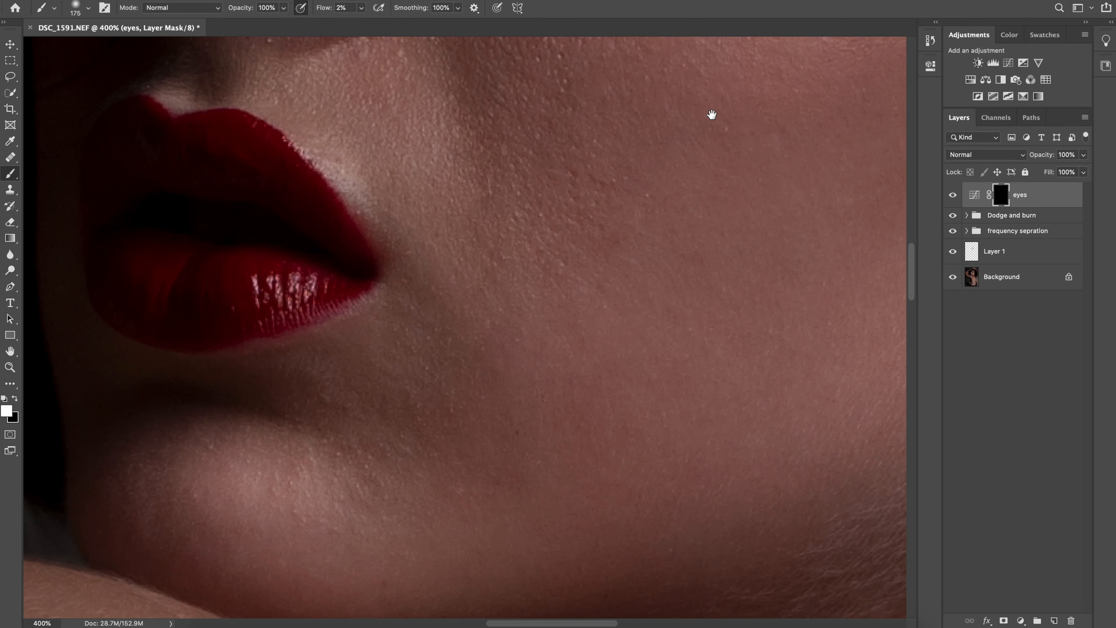
drag(710, 115, 659, 440)
drag(740, 257, 696, 288)
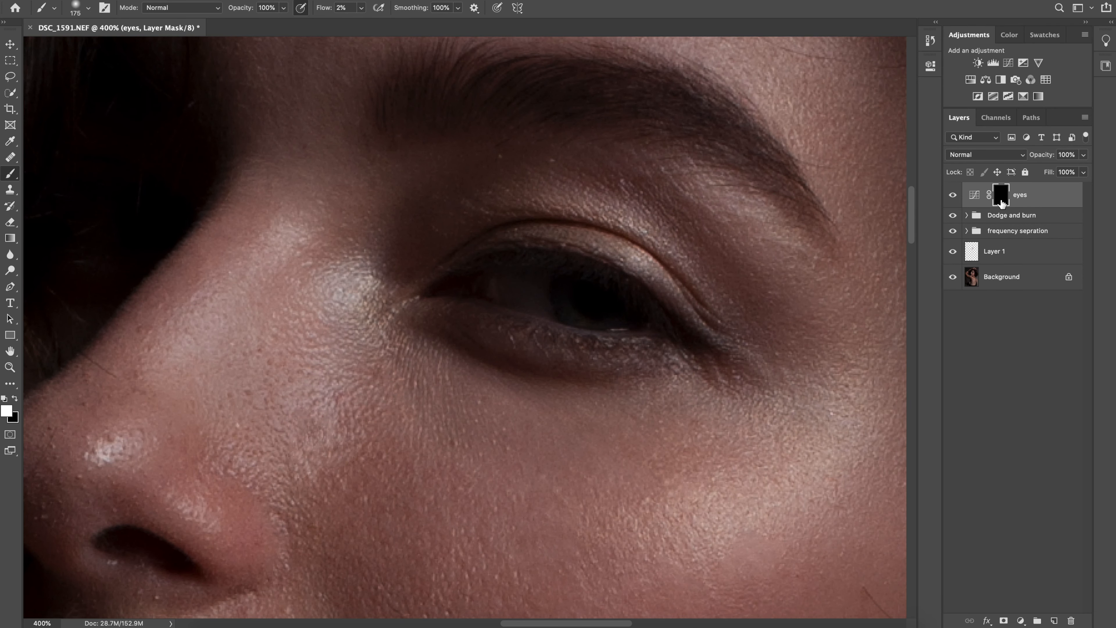
key(bracketleft)
key(bracketleft)
key(bracketleft)
key(bracketleft)
key(bracketleft)
key(bracketleft)
key(bracketleft)
key(bracketleft)
key(bracketleft)
key(bracketleft)
key(bracketleft)
key(bracketleft)
key(bracketleft)
key(bracketleft)
click(361, 7)
drag(362, 23, 420, 23)
click(573, 295)
drag(563, 312, 561, 299)
drag(571, 316, 586, 322)
mouse_move(623, 324)
mouse_down()
mouse_move(596, 320)
mouse_move(575, 293)
mouse_up()
mouse_move(630, 317)
mouse_down()
mouse_move(609, 322)
mouse_move(589, 305)
mouse_move(591, 314)
mouse_up()
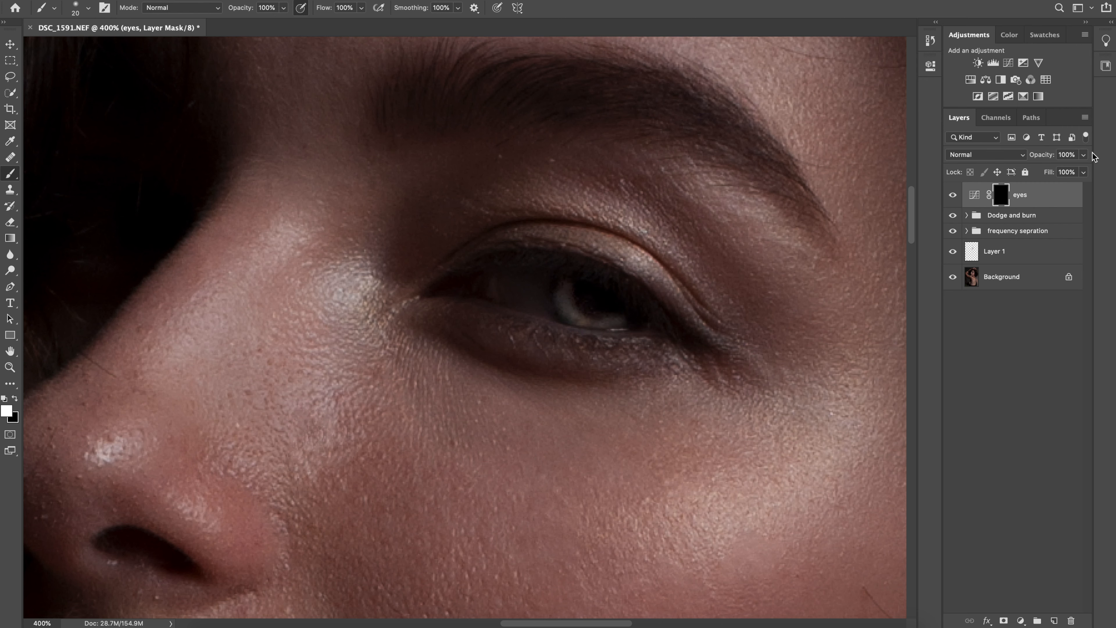
Lower the opacity of the eyes layer to 39% and check the eye within the whole face
click(1083, 155)
drag(1084, 169, 1049, 176)
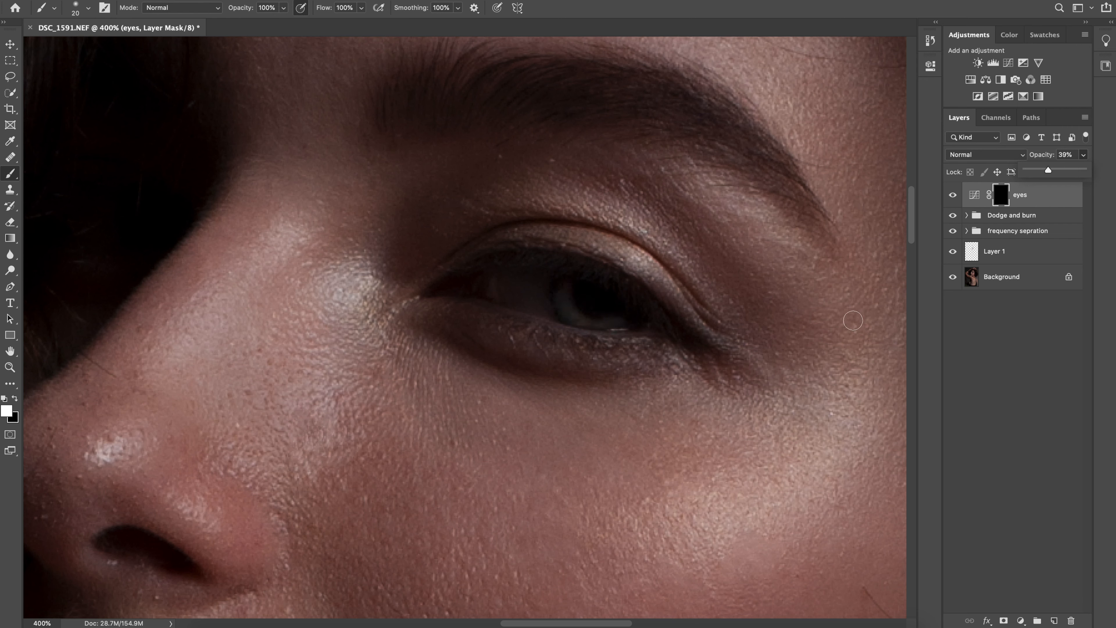
key(super+minus)
key(super+minus)
key(super+minus)
key(super+minus)
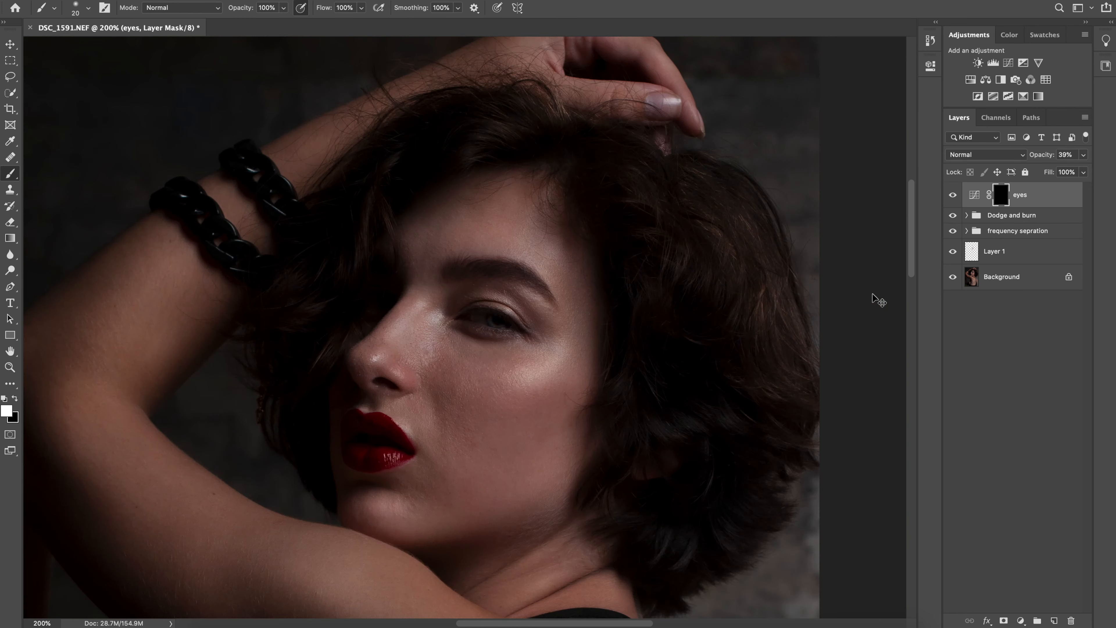
key(super+equal)
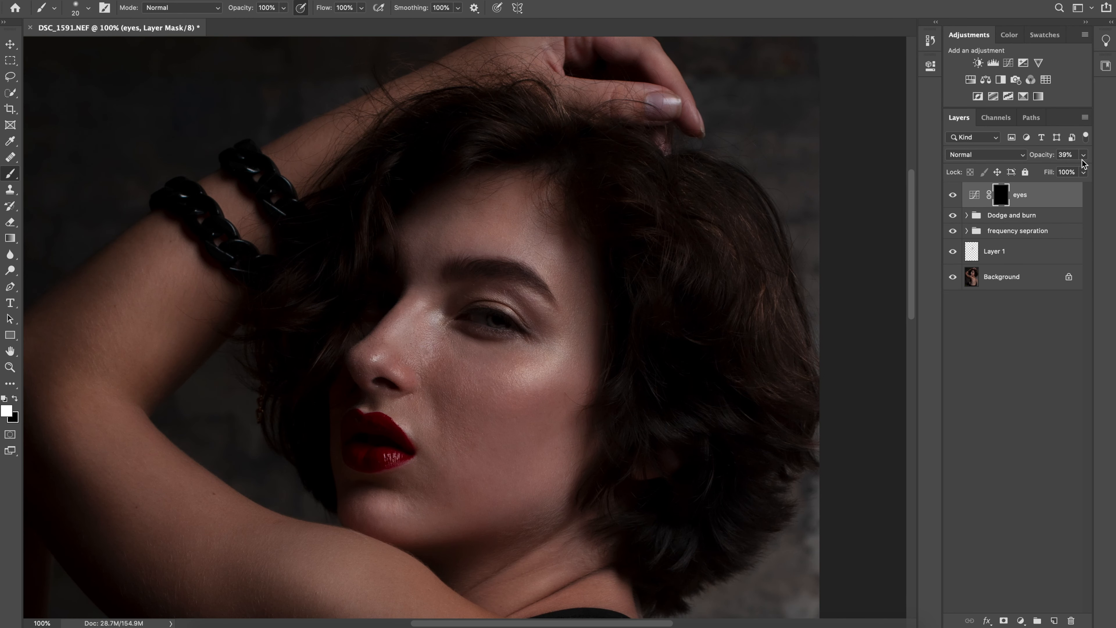
Fine-tune the opacity of the eyes layer to about 34%, judging the effect from different viewing distances
drag(1048, 172, 1046, 173)
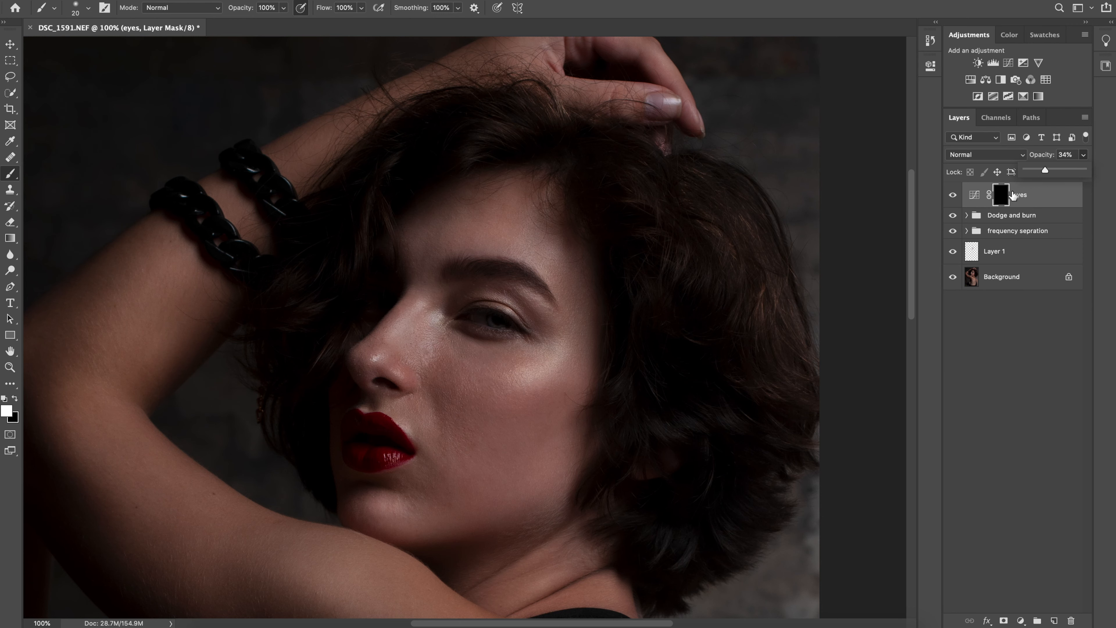
key(super+minus)
key(super+minus)
key(super+equal)
key(super+equal)
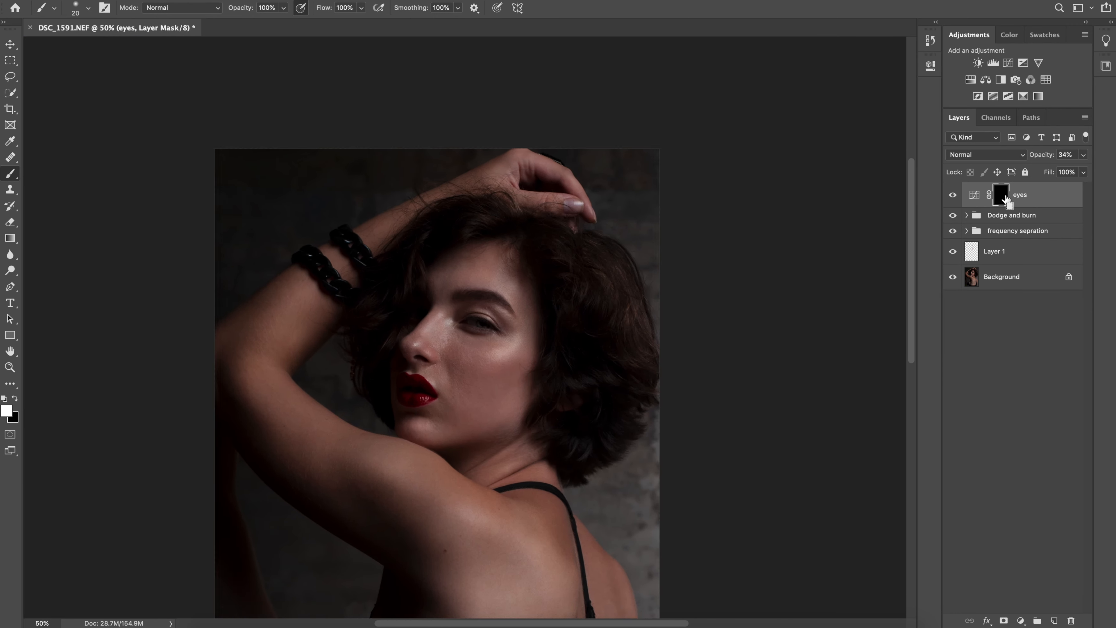
click(1083, 154)
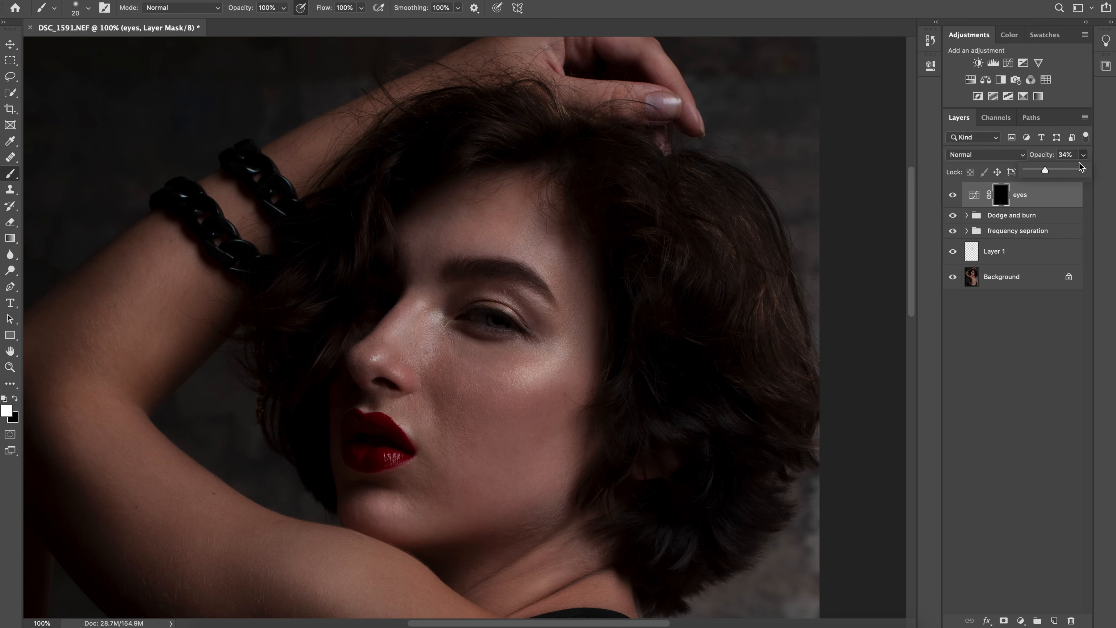
mouse_move(1049, 170)
mouse_down()
mouse_move(1081, 175)
mouse_move(1039, 173)
mouse_move(1048, 172)
mouse_up()
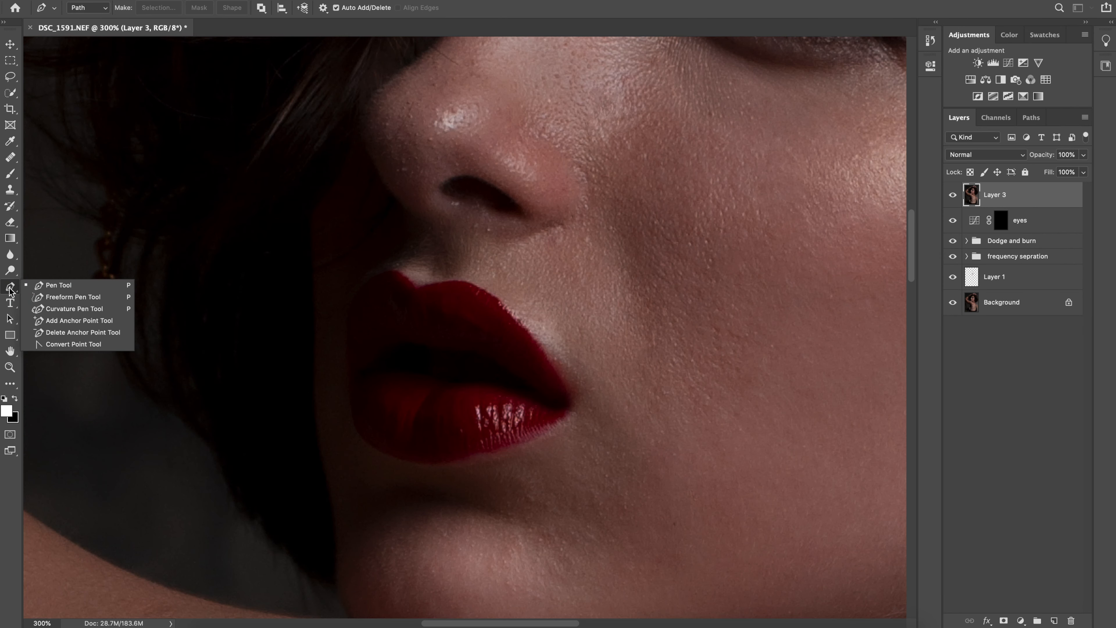
Trace the outer contour of both lips with the Pen tool as a closed path, following the cupid's bow and mouth corner
click(68, 289)
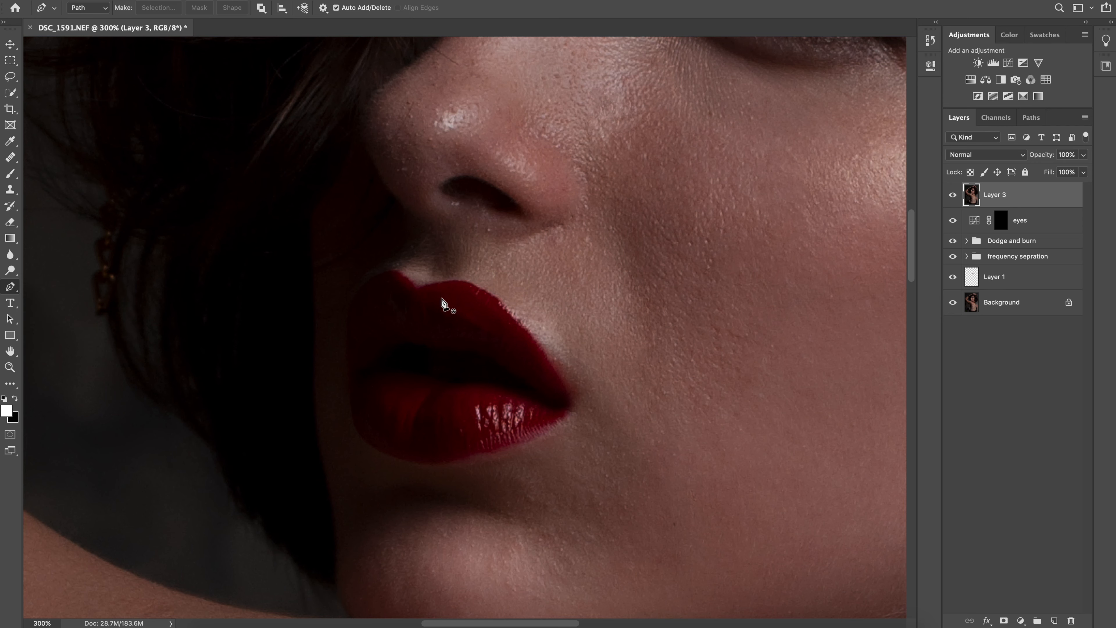
scroll(441, 303, up, 2)
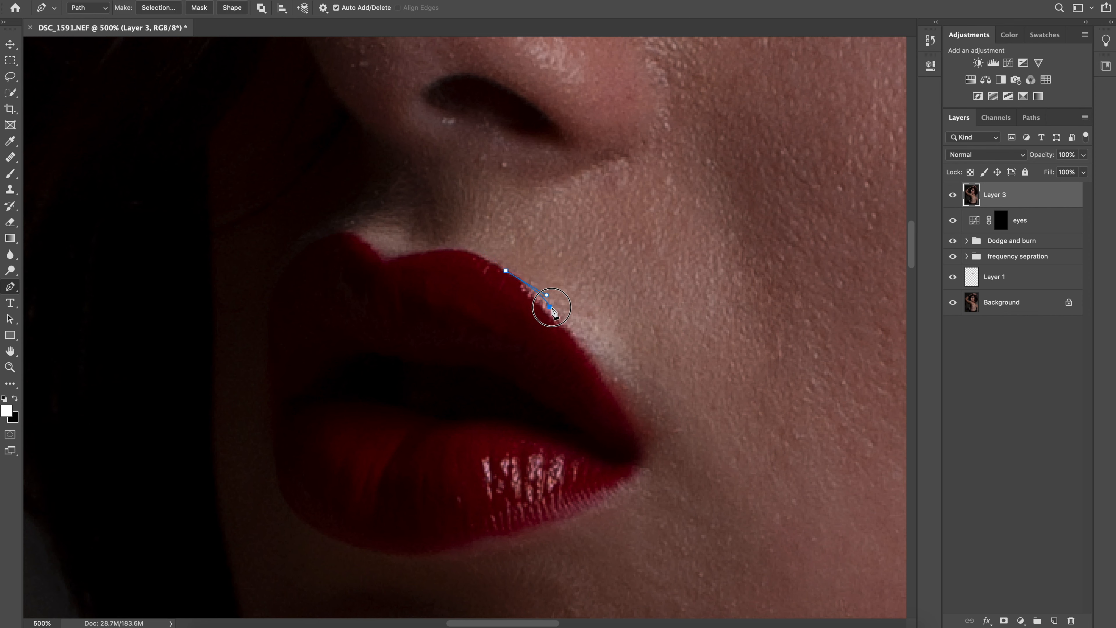
drag(559, 315, 570, 326)
drag(638, 475, 618, 502)
drag(559, 521, 535, 532)
drag(461, 556, 592, 385)
drag(515, 372, 594, 376)
drag(539, 328, 529, 292)
drag(534, 258, 535, 244)
drag(528, 199, 541, 297)
drag(544, 249, 581, 193)
drag(603, 183, 642, 191)
drag(654, 200, 665, 208)
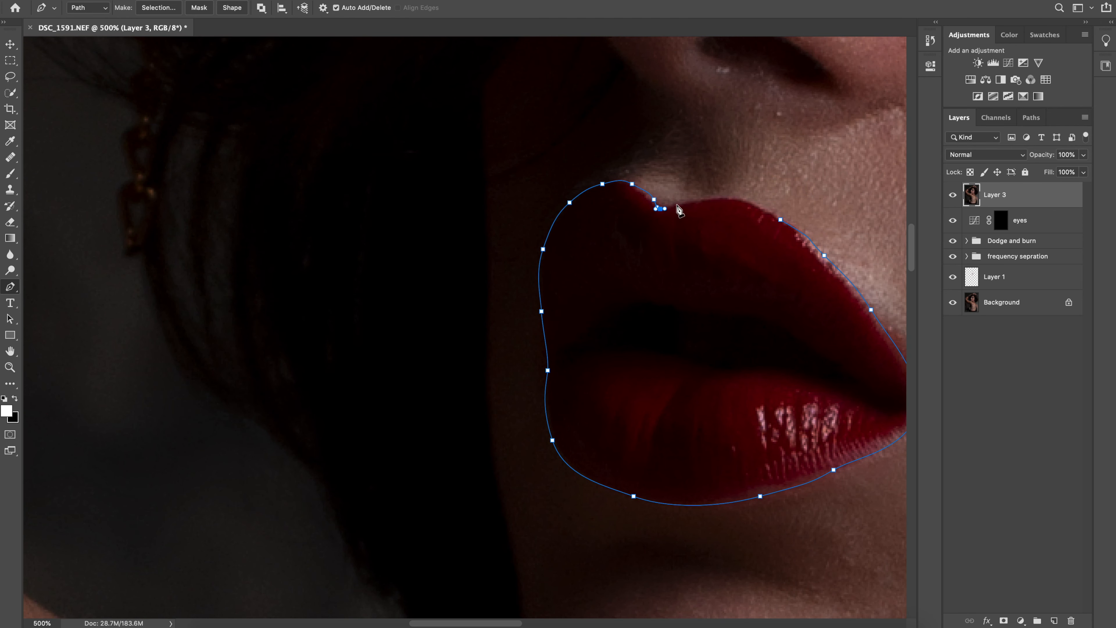
drag(779, 220, 792, 229)
drag(645, 301, 431, 310)
click(620, 478)
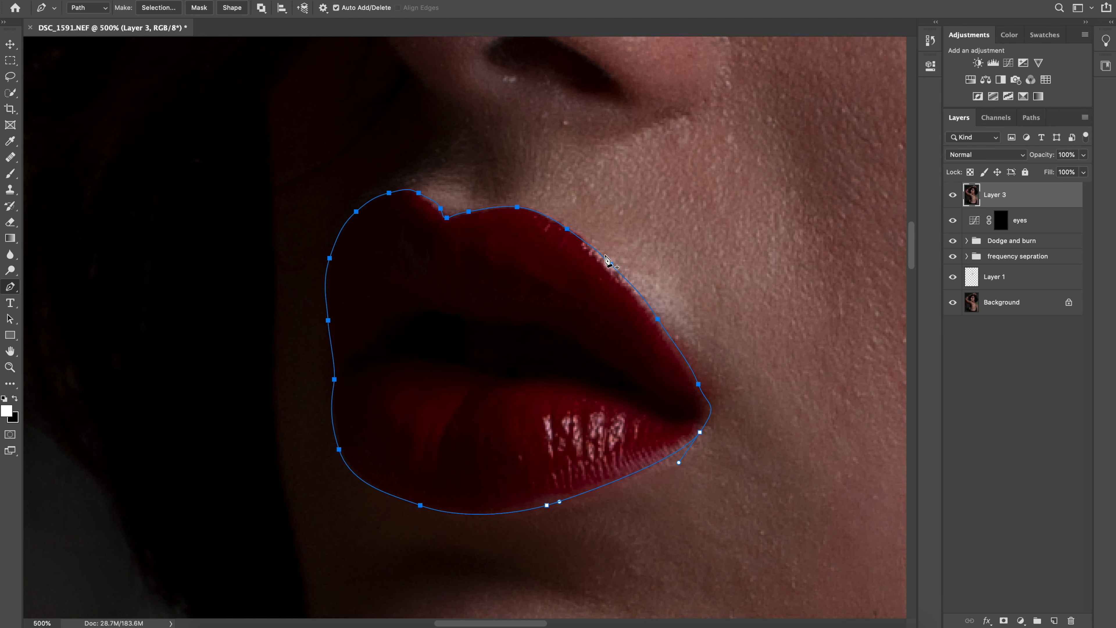
Convert the lip path to a new anti-aliased selection with a 0-pixel feather, and add an empty layer above Layer 3
right_click(495, 326)
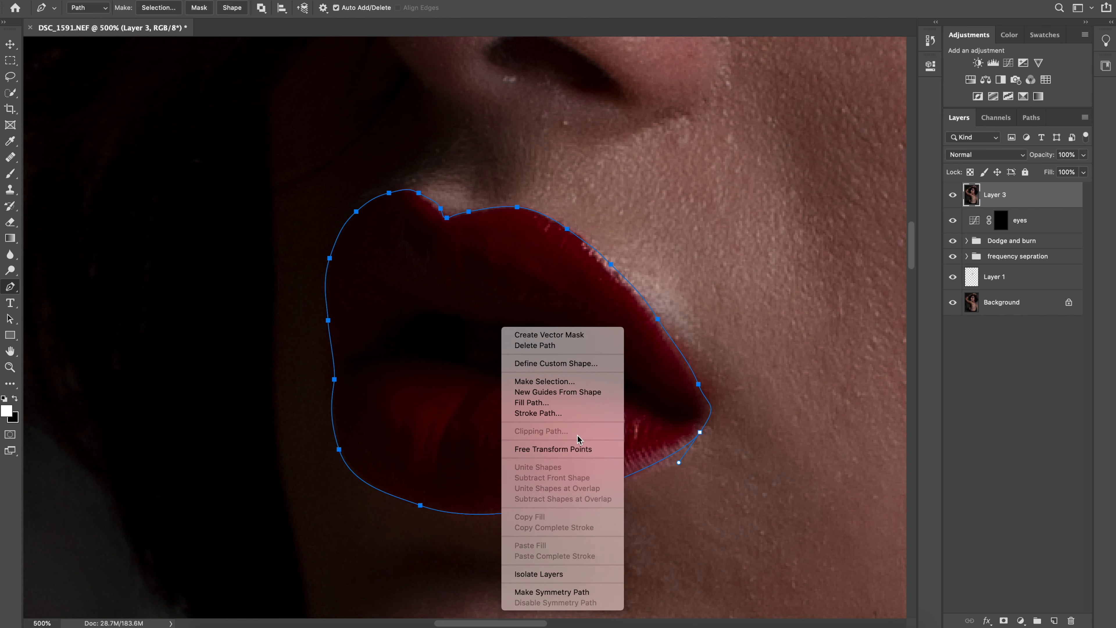
click(549, 385)
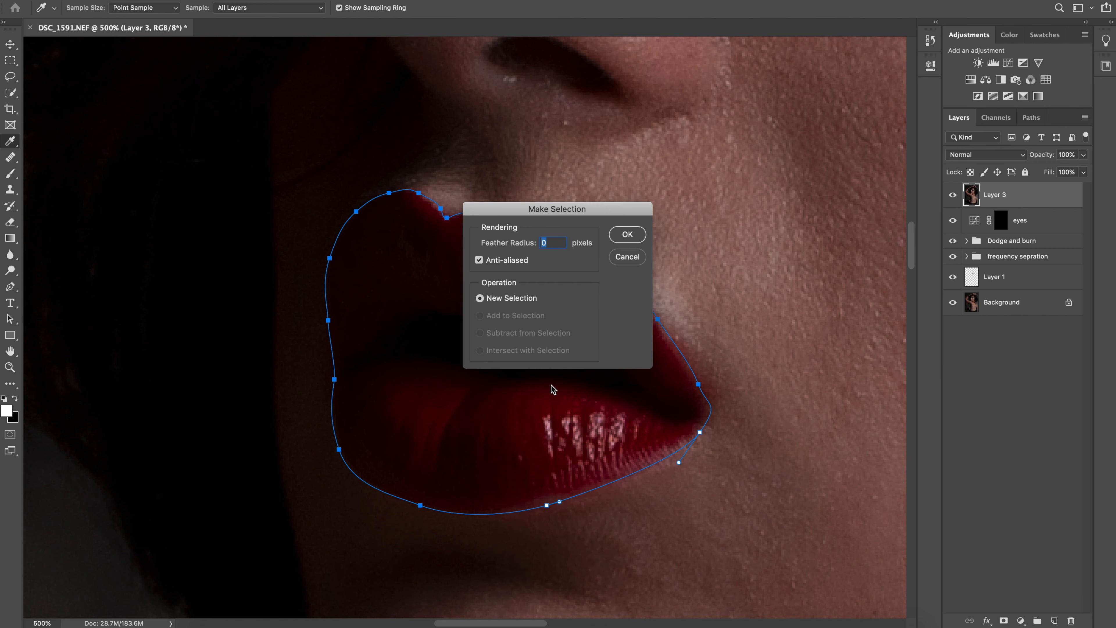
click(627, 236)
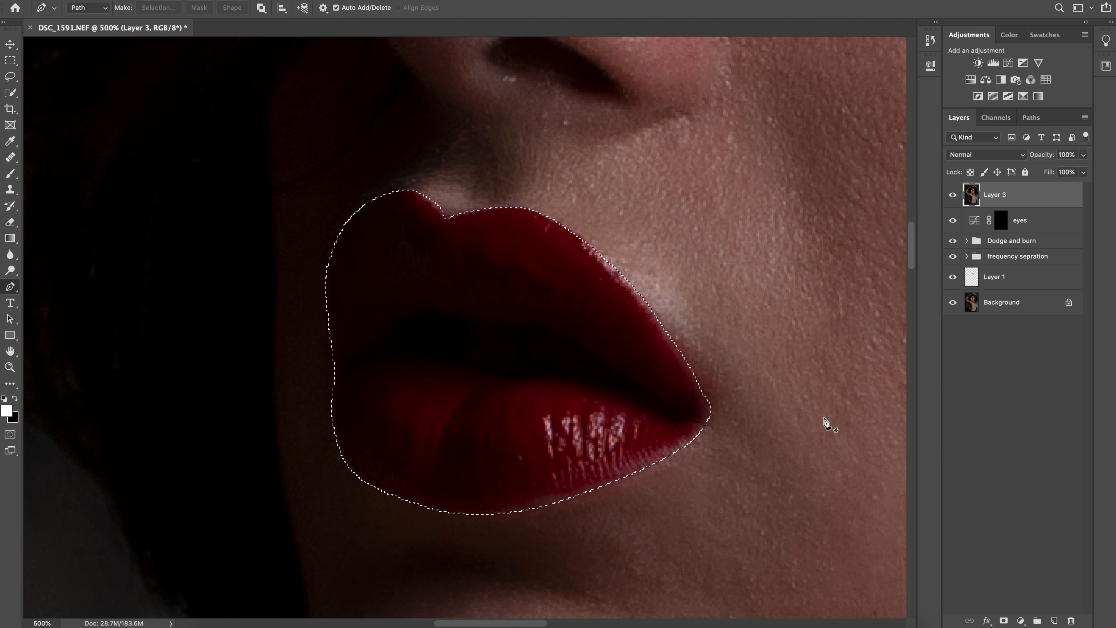
click(1056, 621)
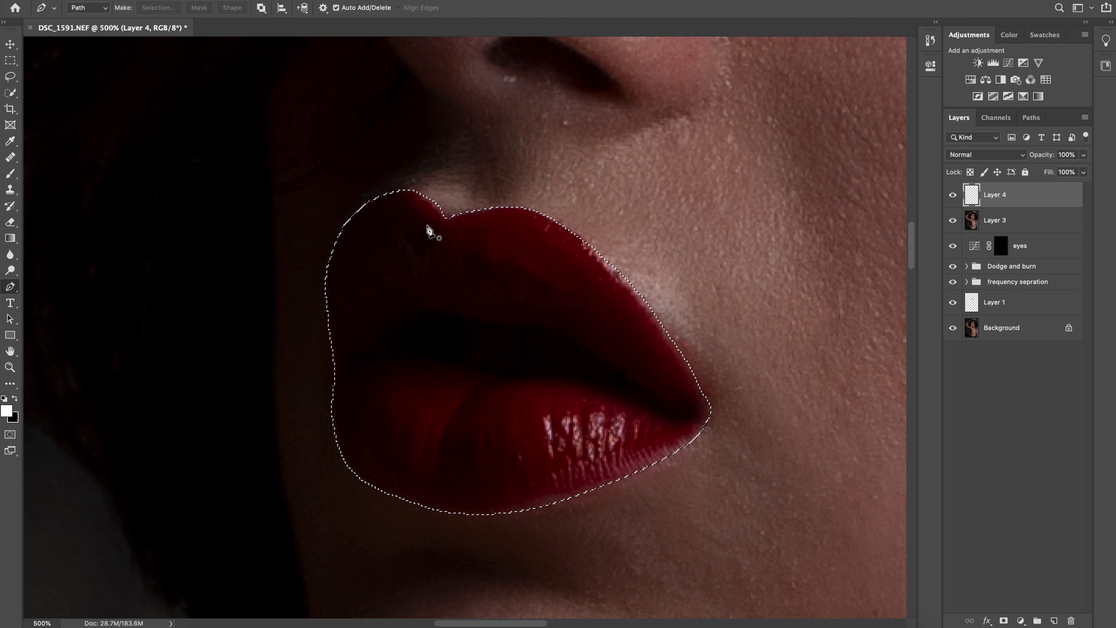
Invert the lip selection so that the skin around the lips is selected instead
key(m)
key(ctrl+minus)
right_click(507, 313)
click(514, 324)
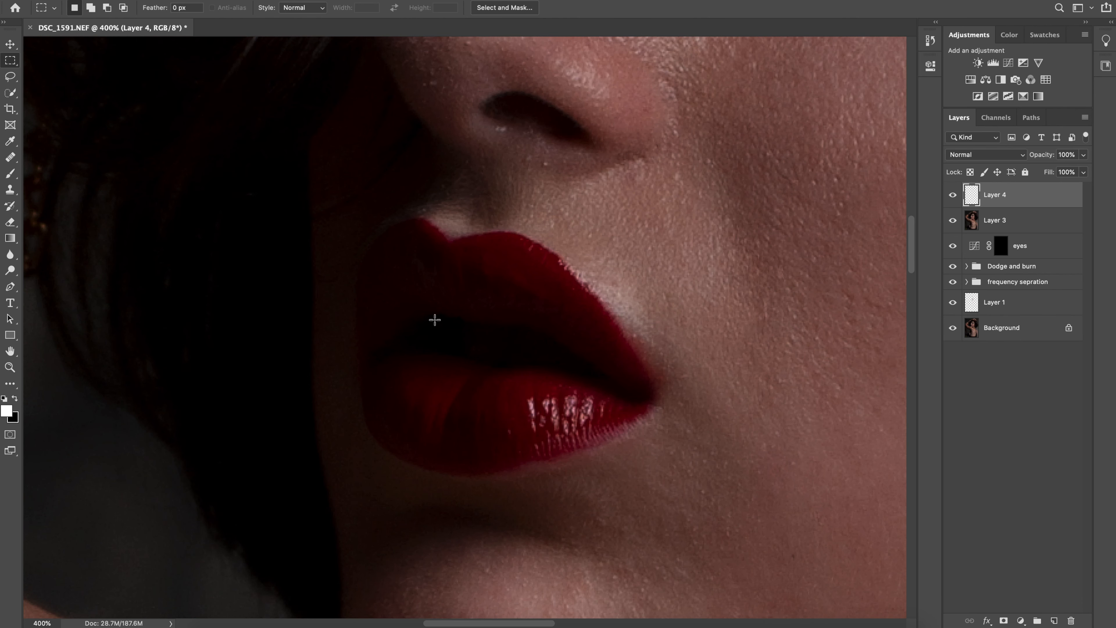
key(ctrl+z)
right_click(531, 307)
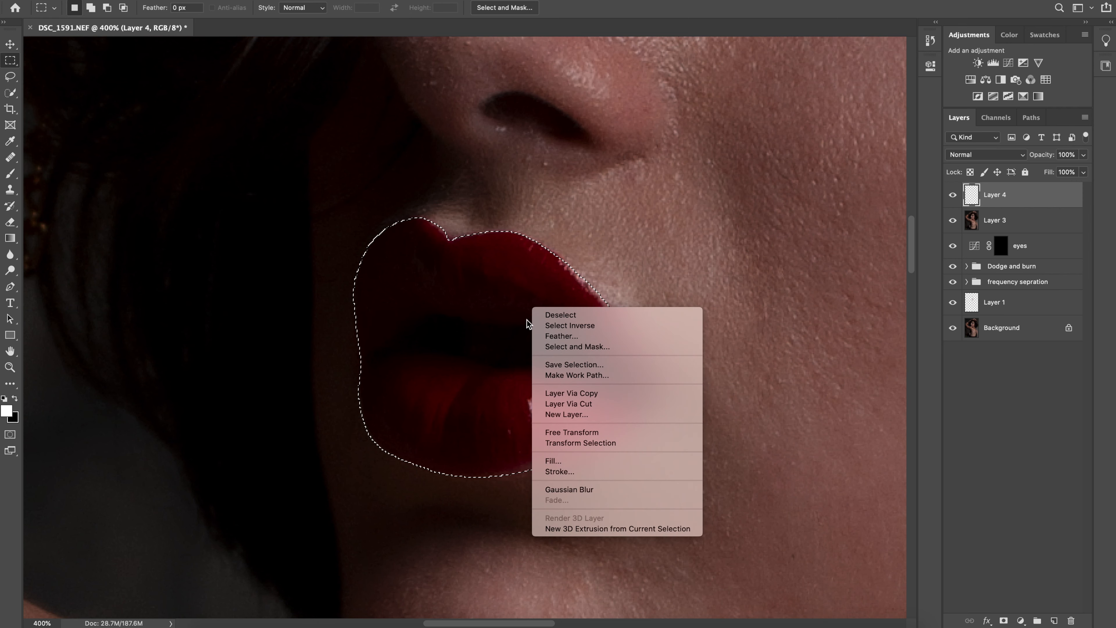
click(580, 326)
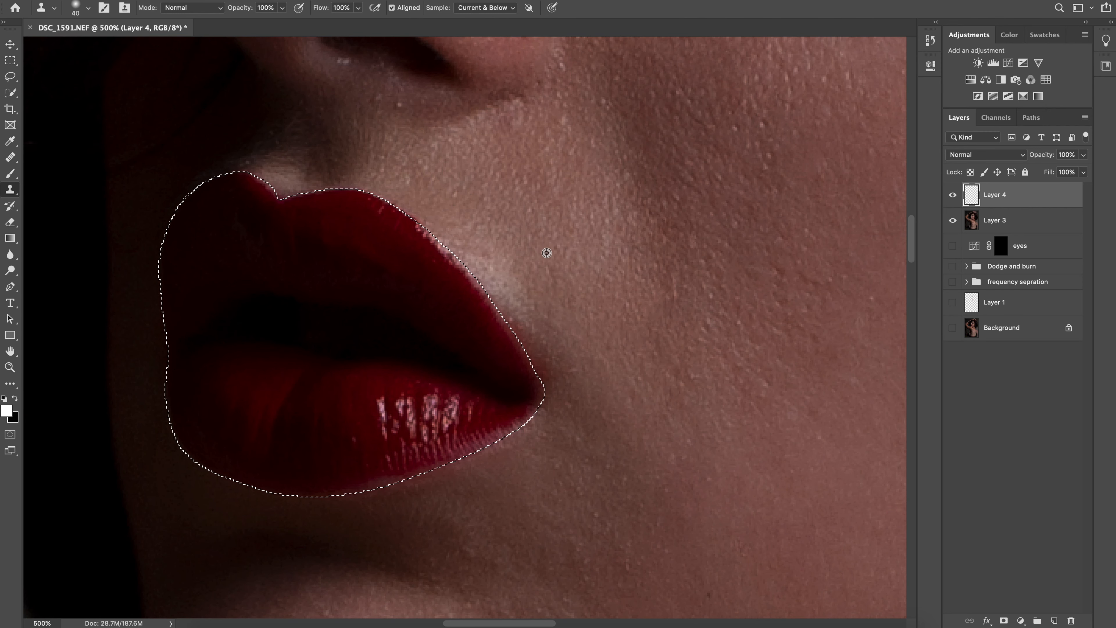
Clone nearby skin over the light halo along the upper lip's edge and around the mouth corner on Layer 4
alt+click(548, 252)
mouse_move(521, 296)
mouse_down()
mouse_move(490, 294)
mouse_move(479, 275)
mouse_up()
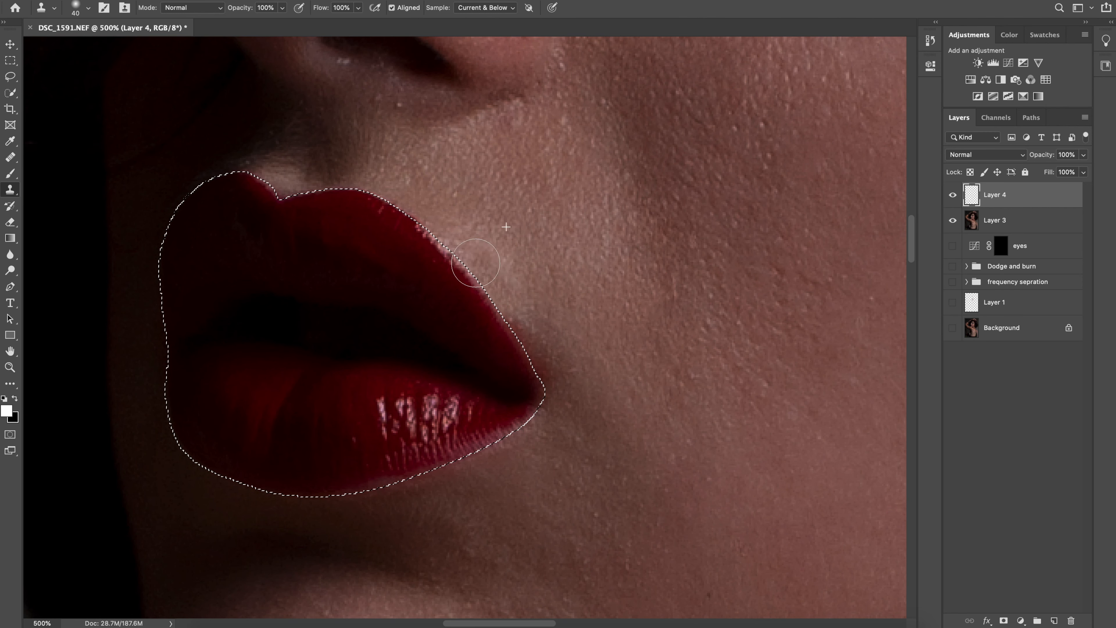
click(180, 9)
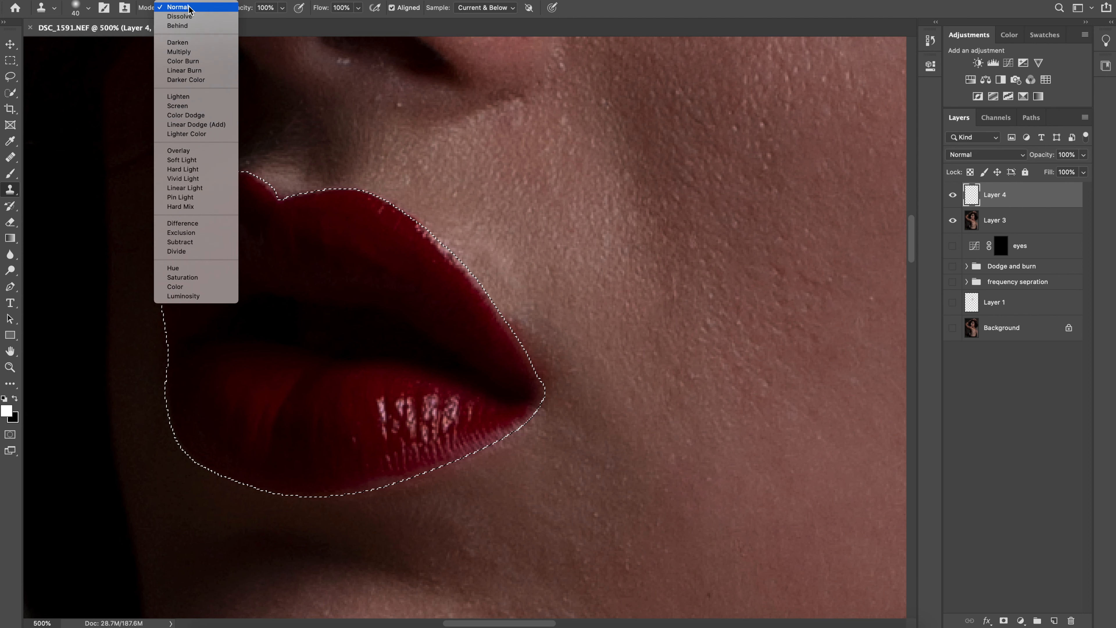
click(193, 9)
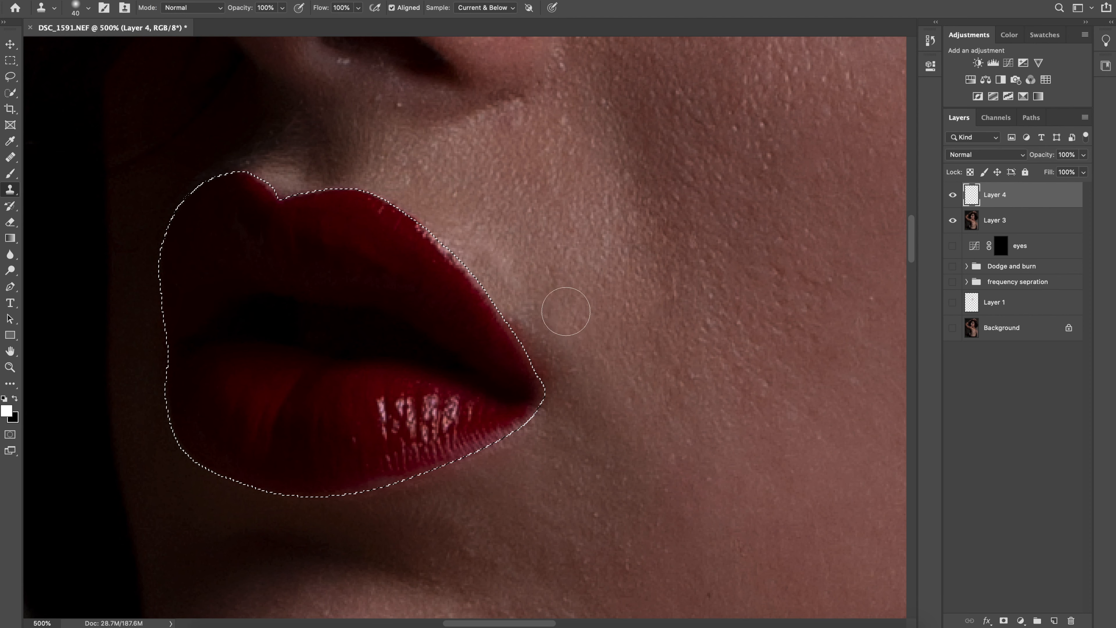
mouse_move(524, 345)
mouse_down()
mouse_move(558, 320)
mouse_move(512, 339)
mouse_up()
alt+click(587, 318)
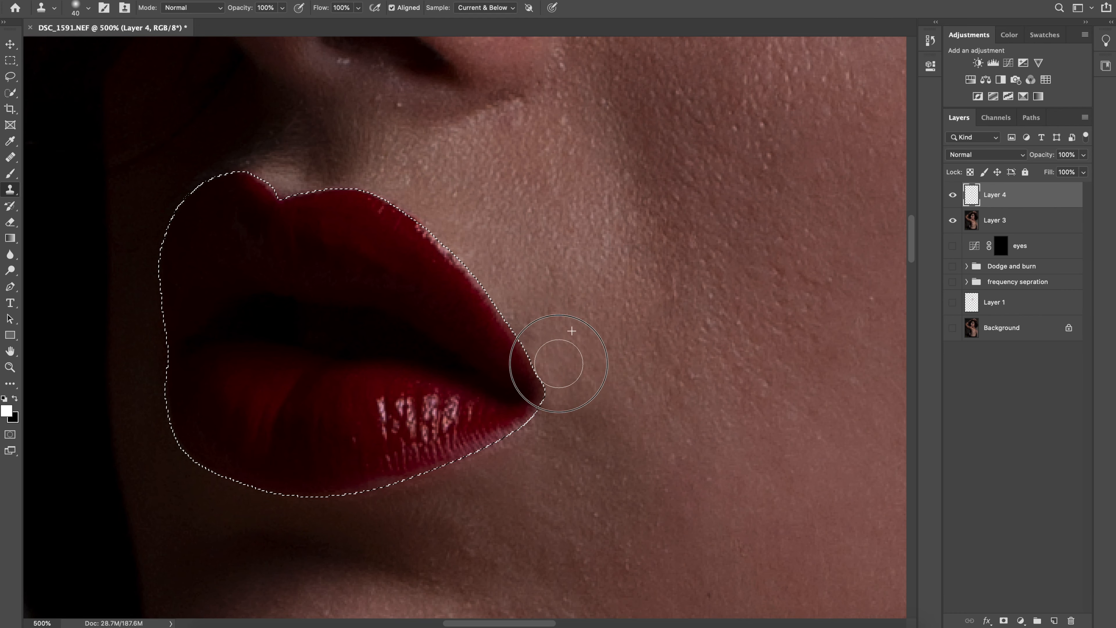
click(590, 414)
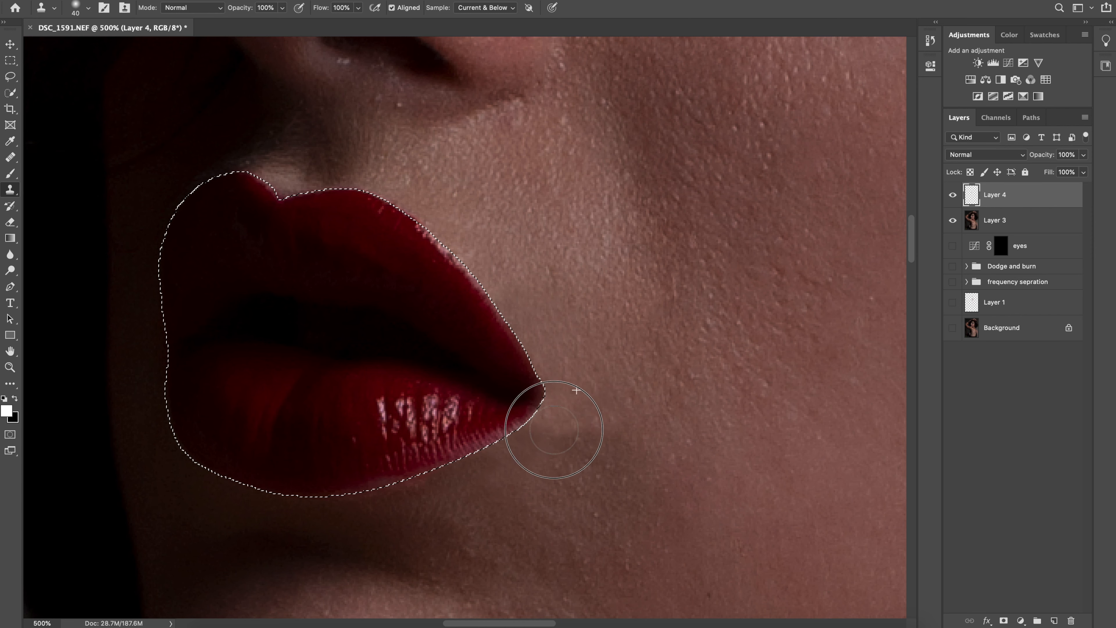
key(j)
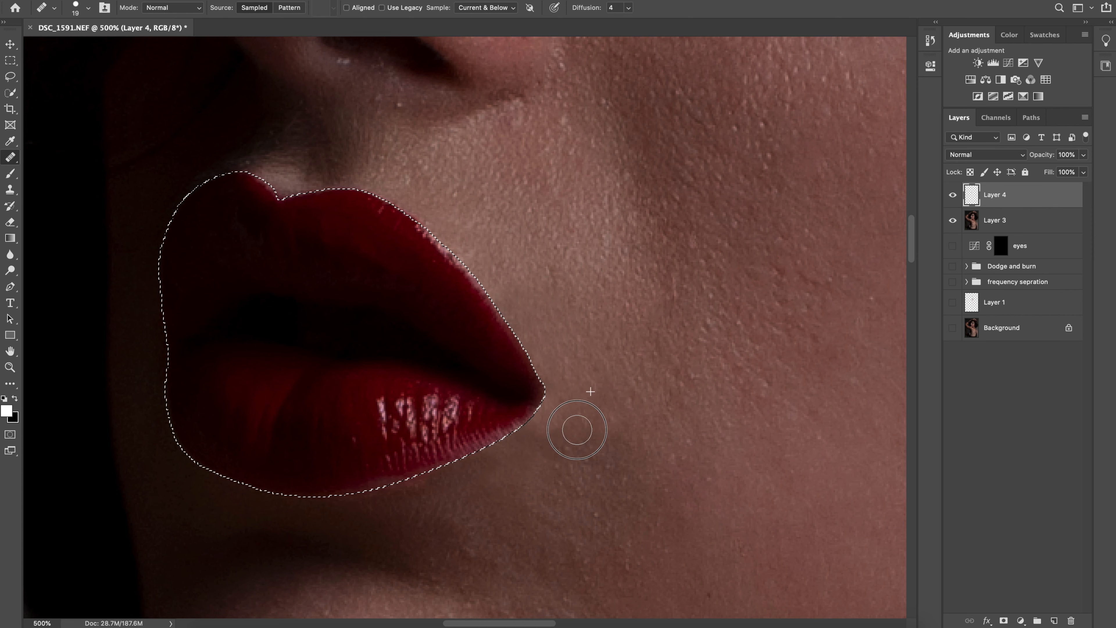
key(s)
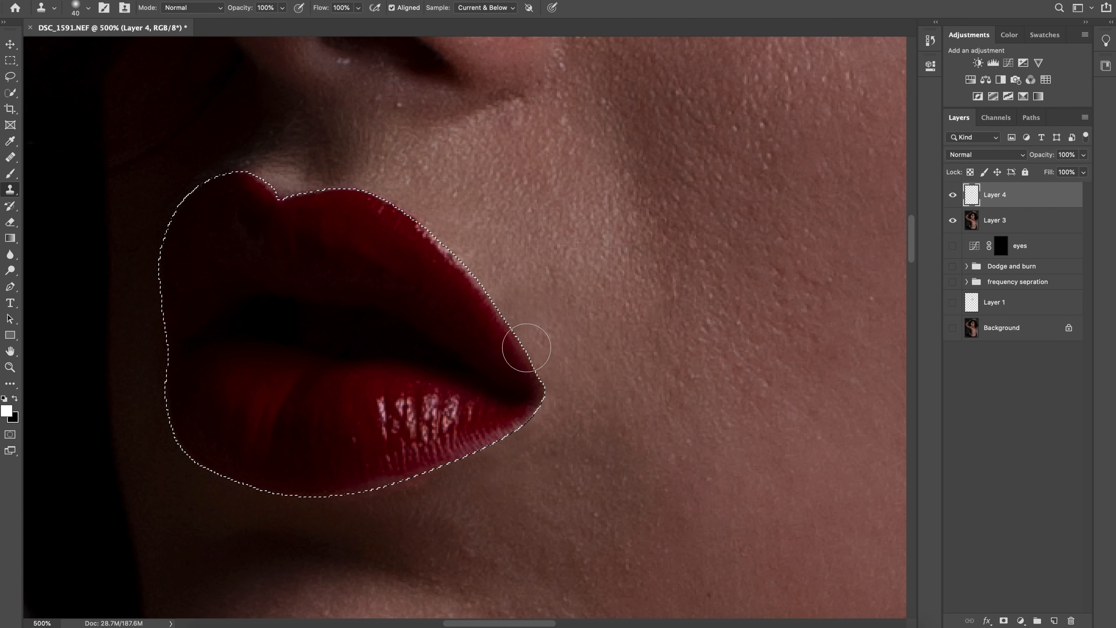
Inspect the rest of the lip contour and clean the lower lip's edge with the Clone Stamp tool
scroll(514, 433, down, 5)
scroll(515, 433, left, 5)
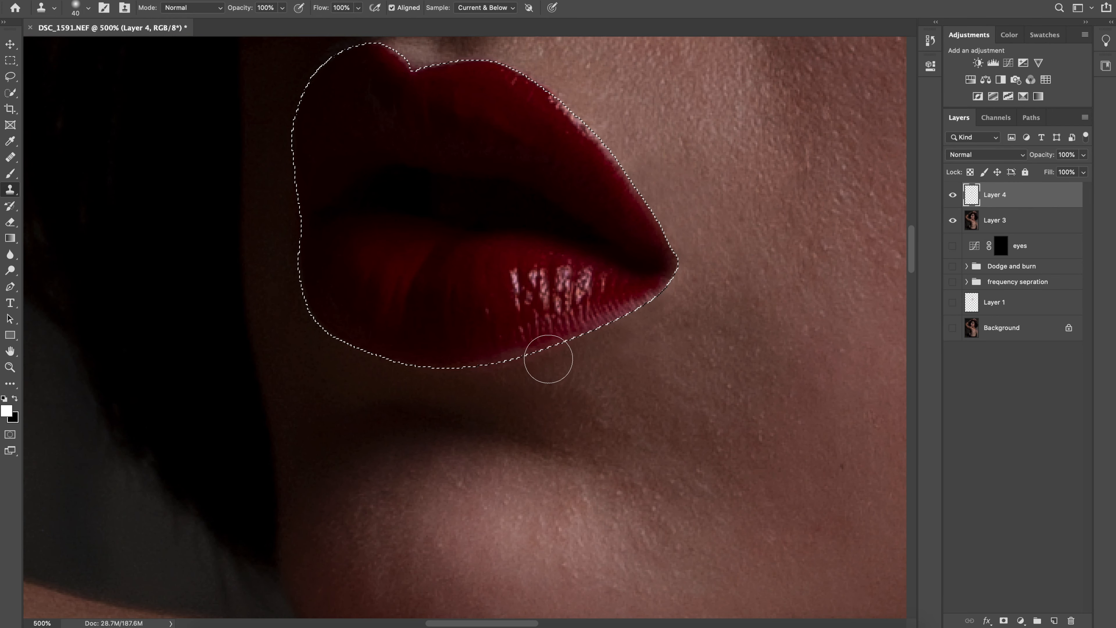
scroll(440, 352, up, 10)
scroll(440, 352, left, 1)
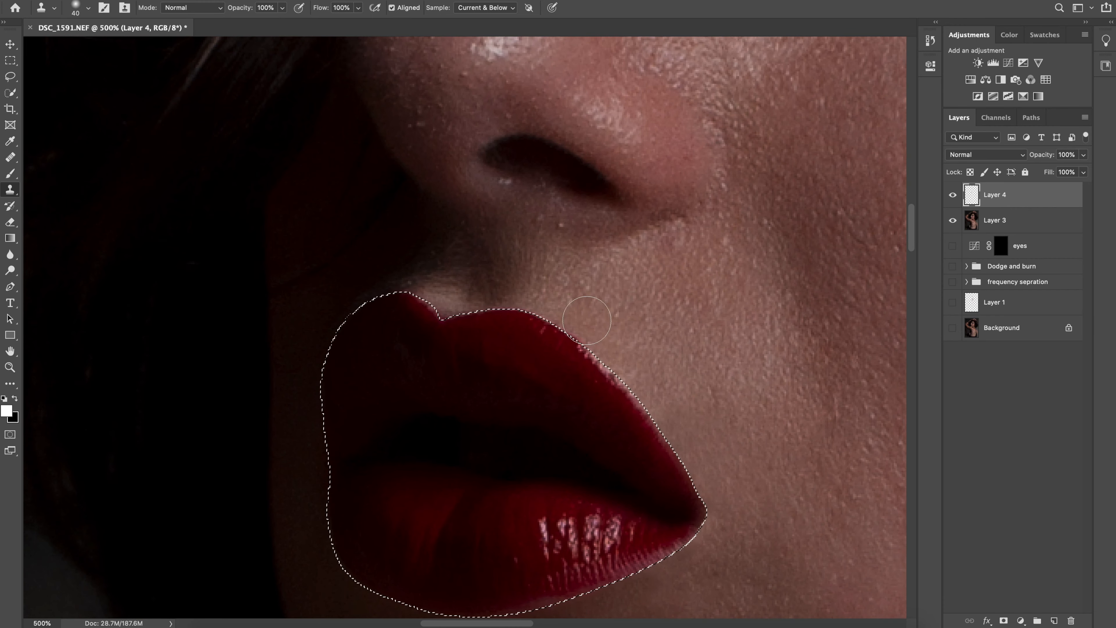
drag(665, 444, 664, 404)
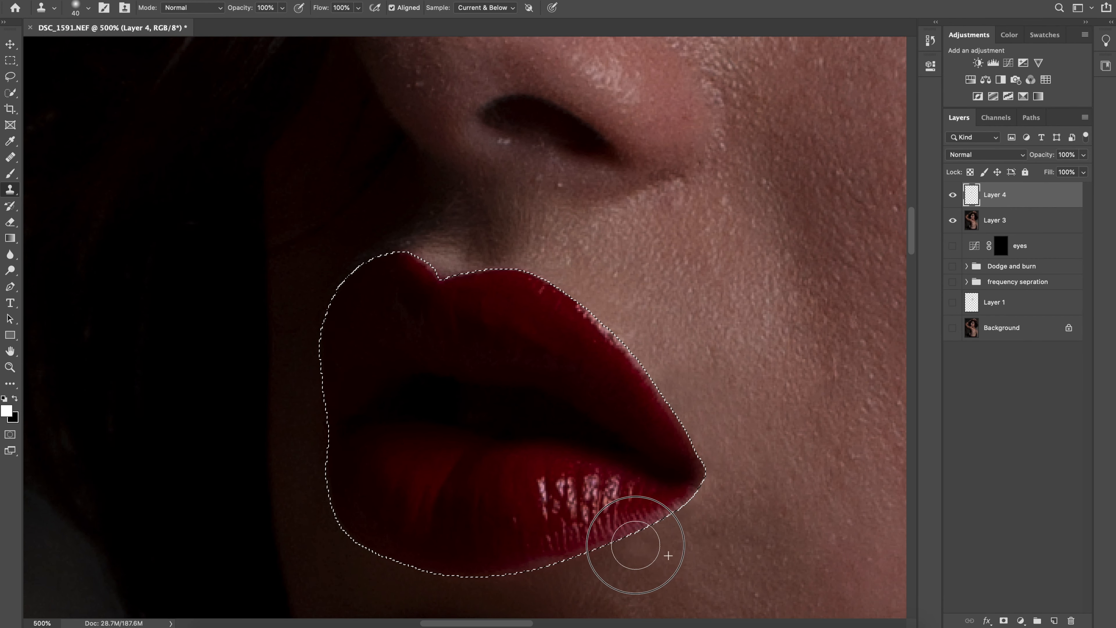
drag(660, 541, 681, 493)
alt+click(564, 484)
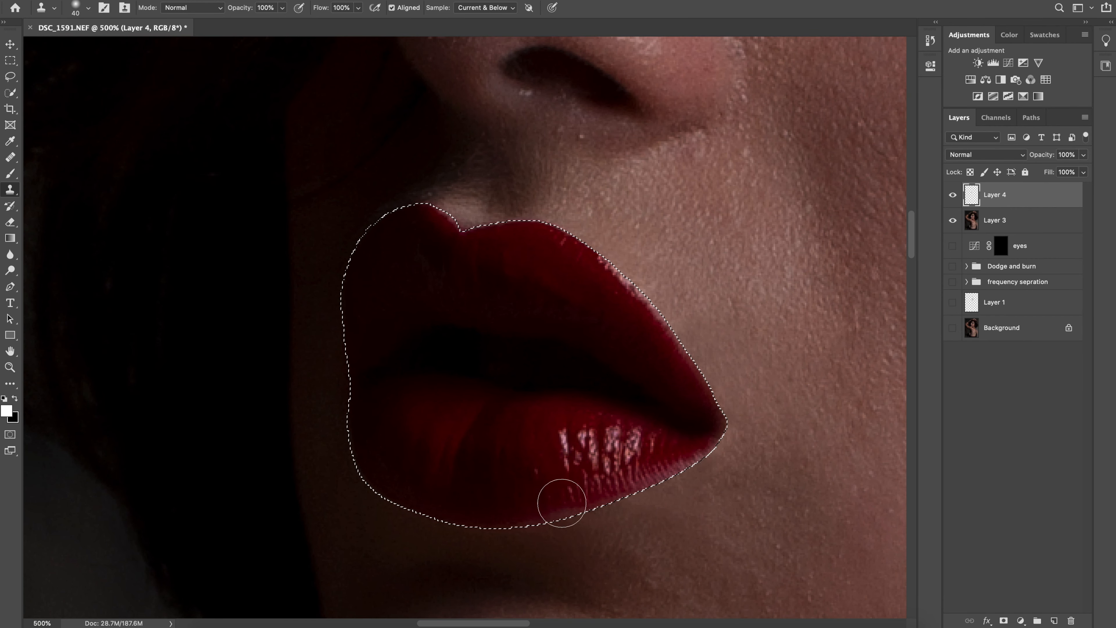
click(561, 503)
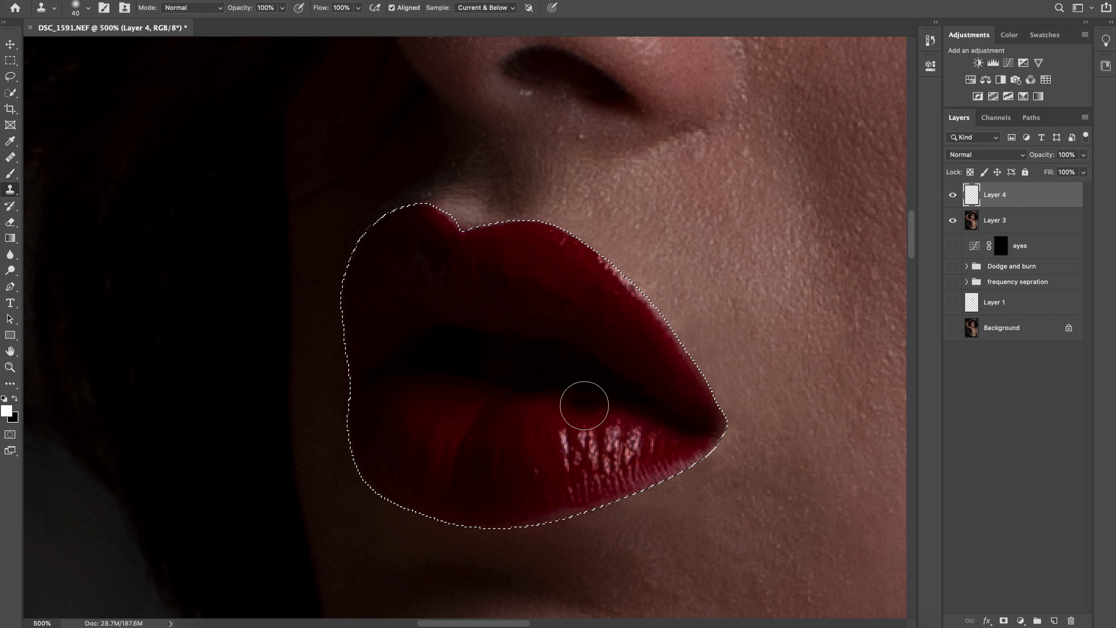
Invert the selection back to the lips and clone lip colour out to the contour, including the lower lip's edge
key(m)
right_click(587, 398)
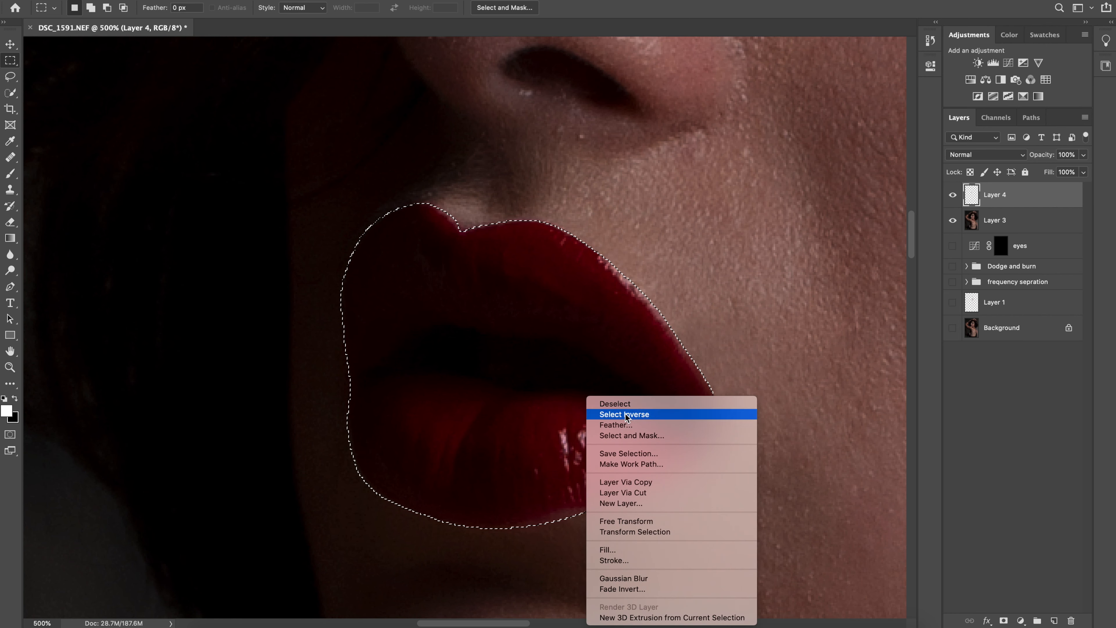
click(611, 415)
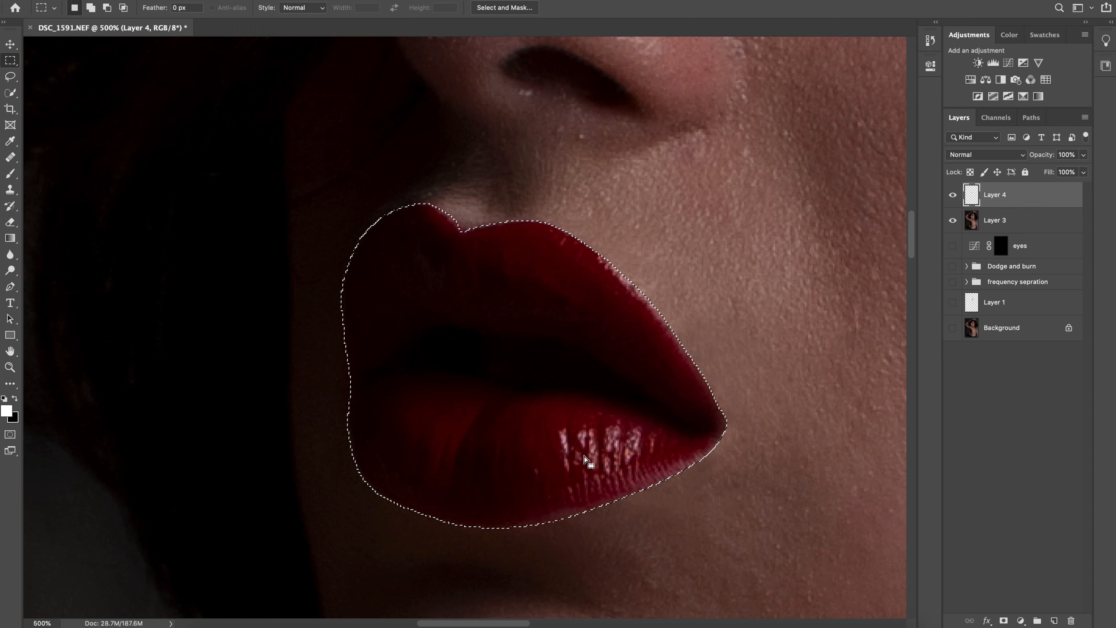
key(s)
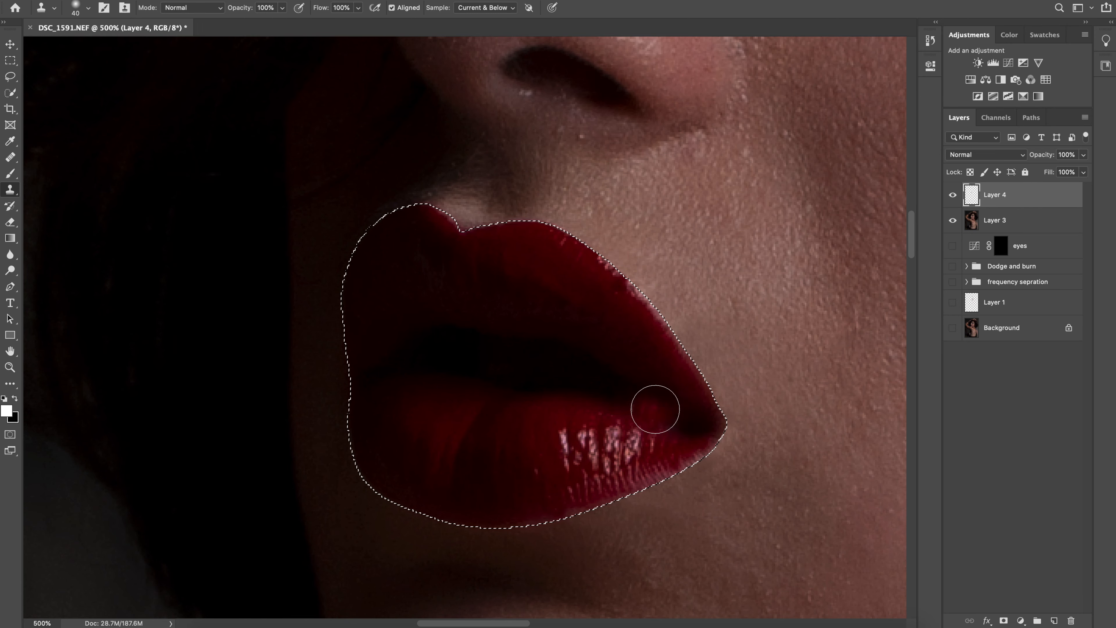
key(ctrl+d)
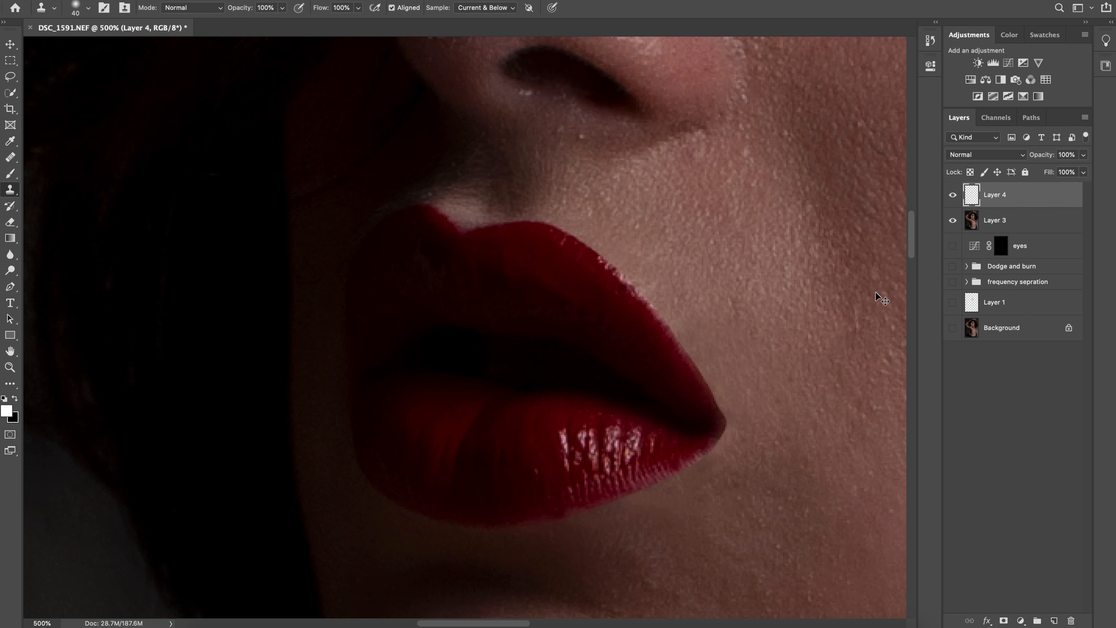
key(ctrl+z)
drag(563, 491, 511, 516)
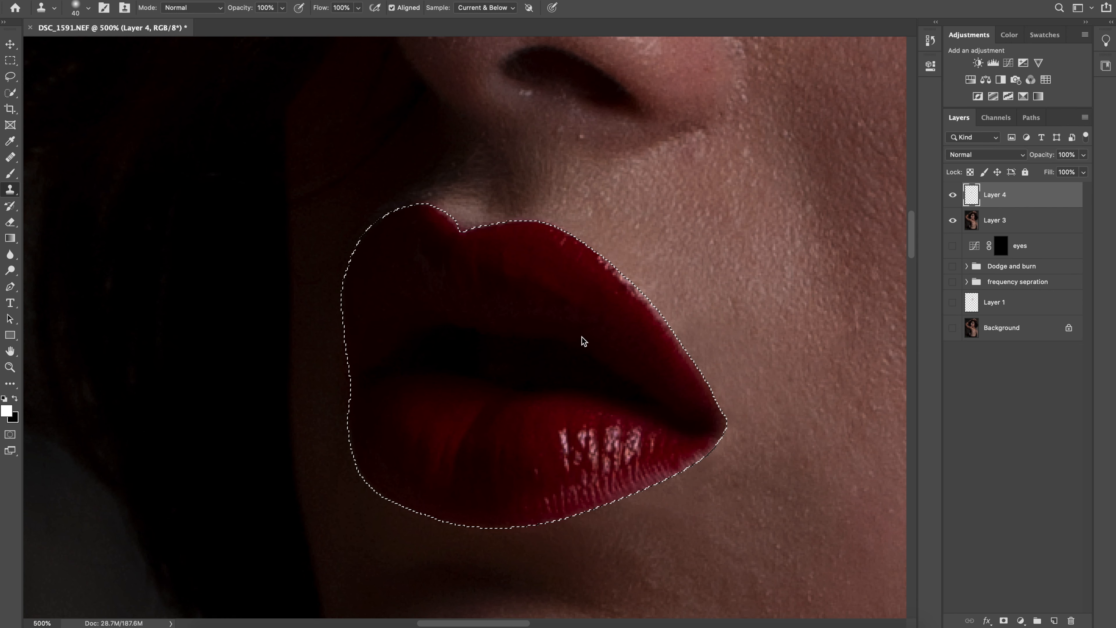
Choose Hide Extras for the hide shortcut and hide the selection outline, comparing the lip edges with and without it
key(super+h)
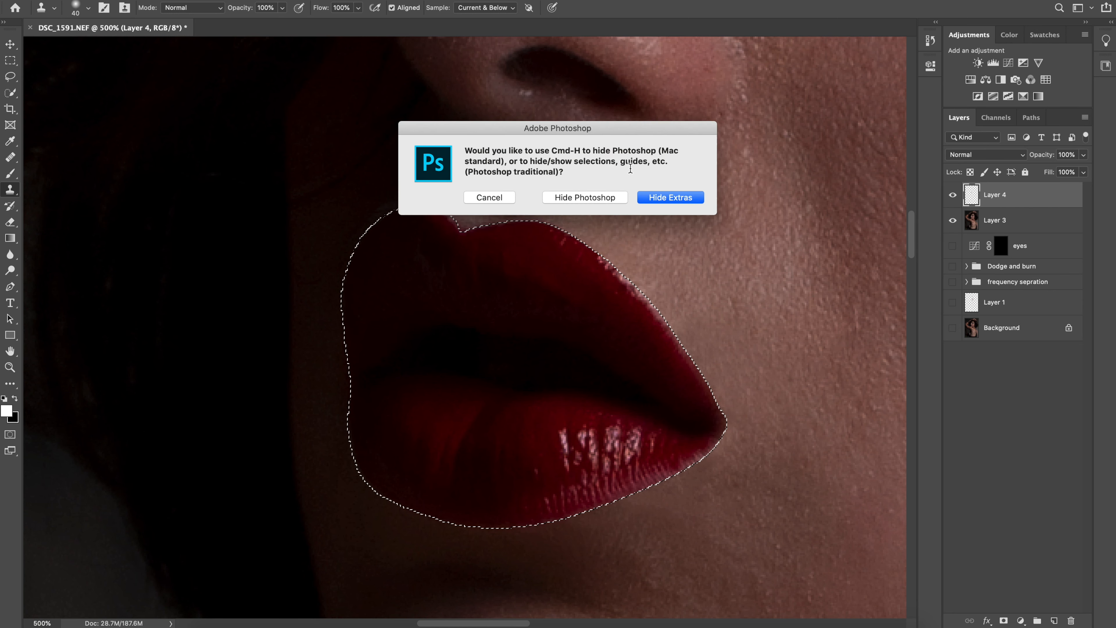
click(670, 197)
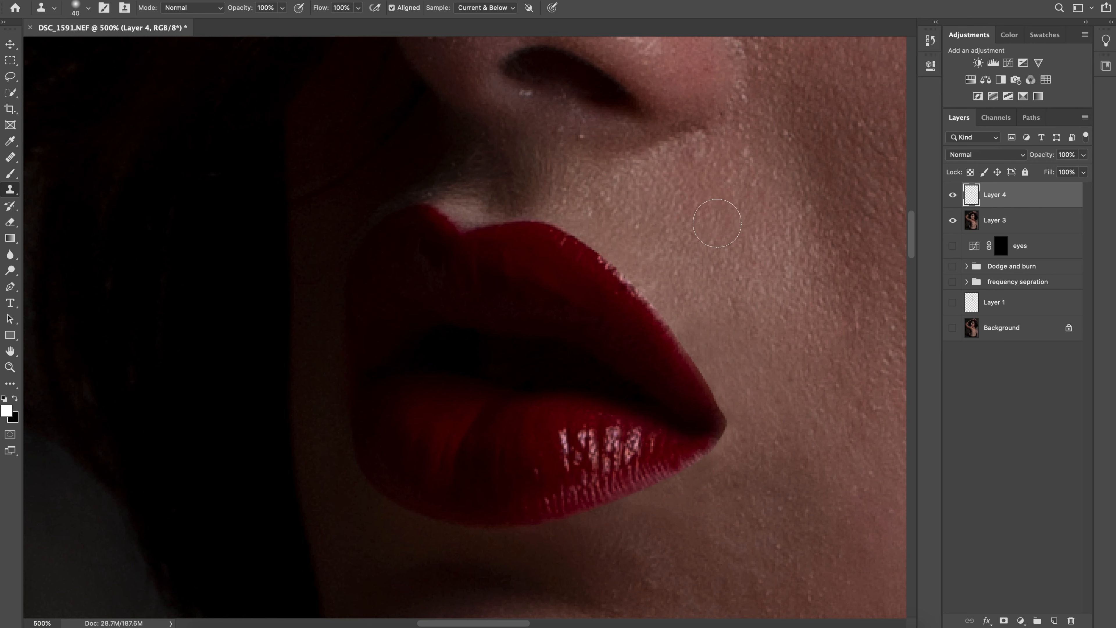
key(super+h)
key(super+h)
key(super+h)
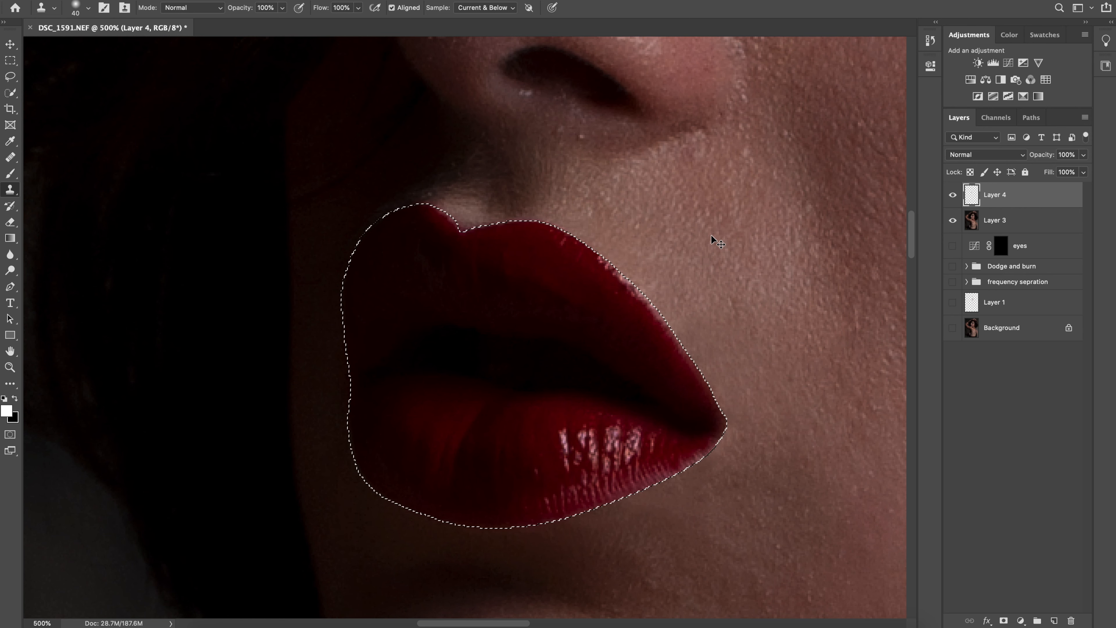
key(super+h)
key(super+h)
key(super+h)
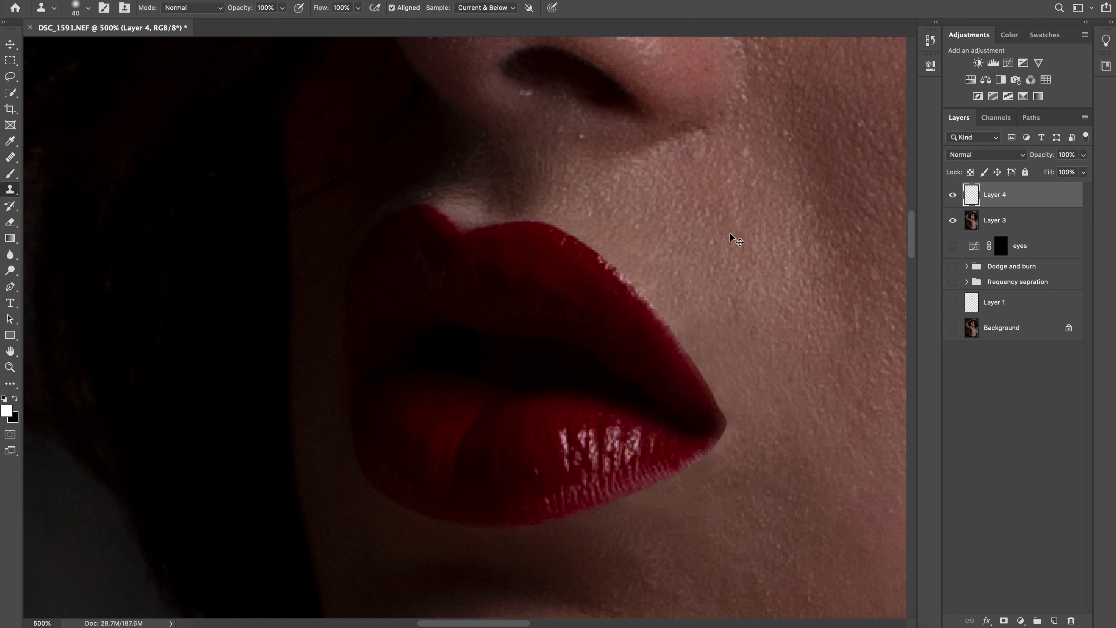
Lower the opacity of Layer 4 to 53% and compare the lips with the layer hidden and shown
click(1084, 155)
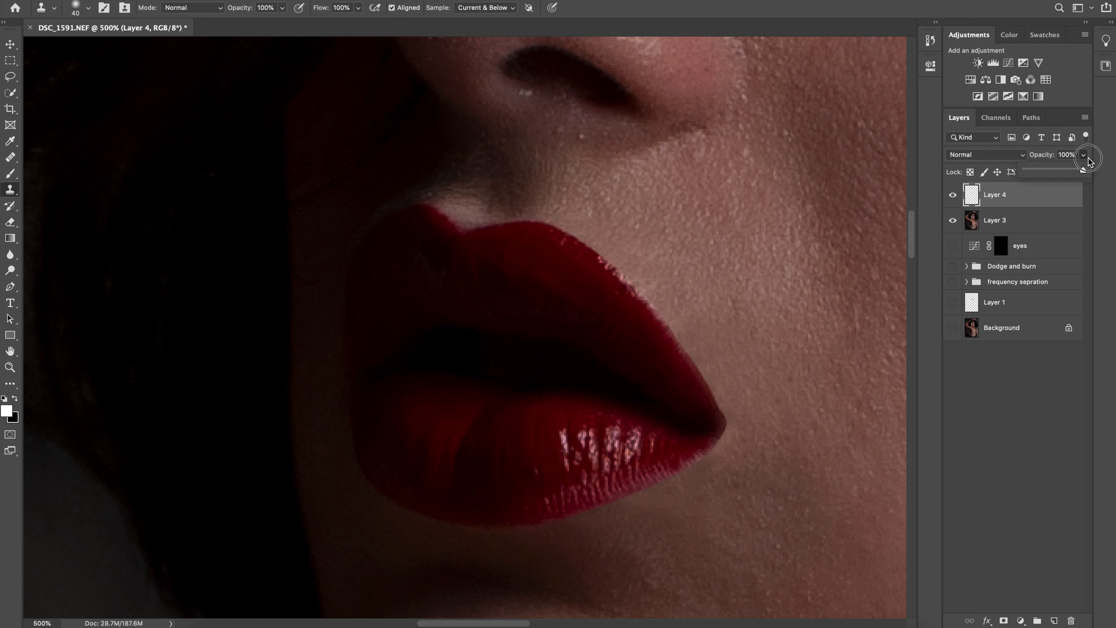
mouse_move(1056, 174)
mouse_down()
mouse_move(1028, 169)
mouse_move(1056, 169)
mouse_up()
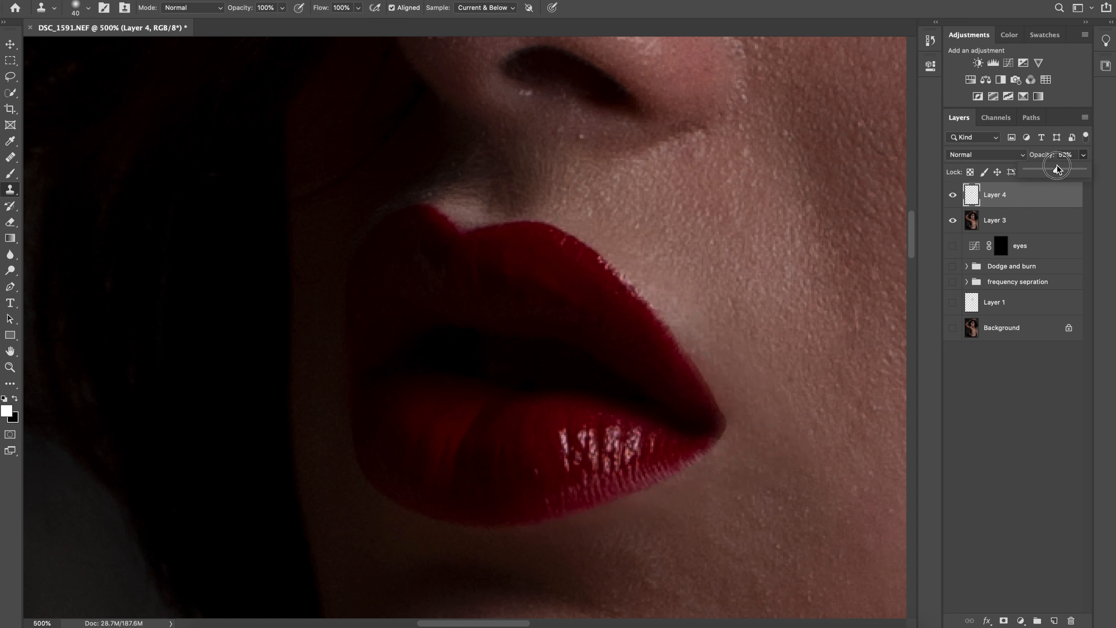
click(953, 198)
click(953, 198)
click(953, 198)
click(953, 198)
click(954, 198)
click(953, 198)
click(954, 198)
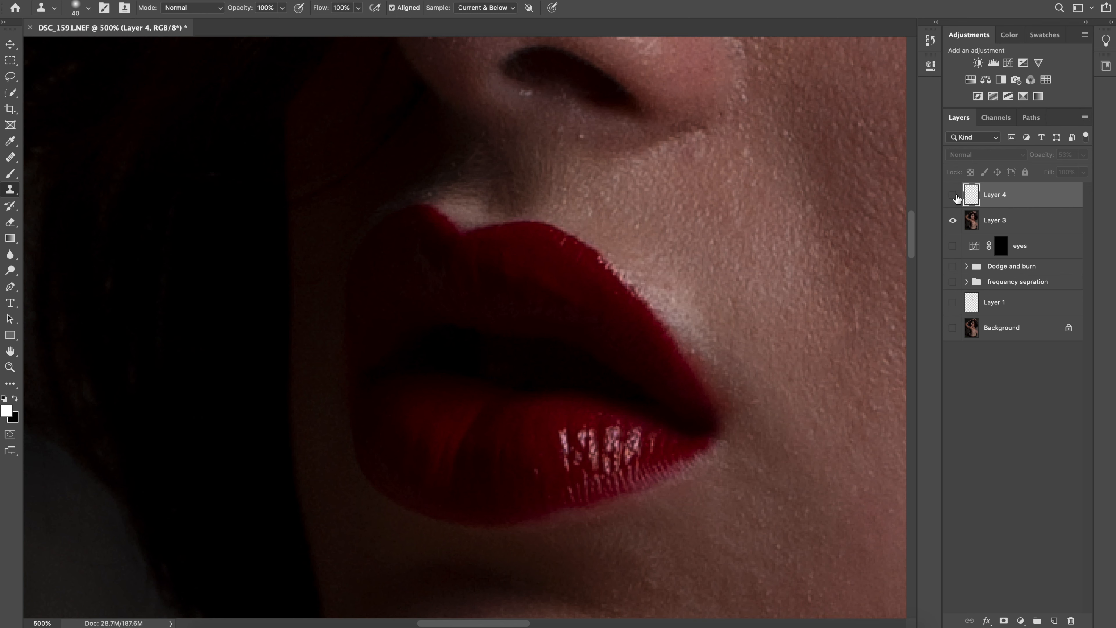
click(953, 198)
click(953, 198)
click(954, 198)
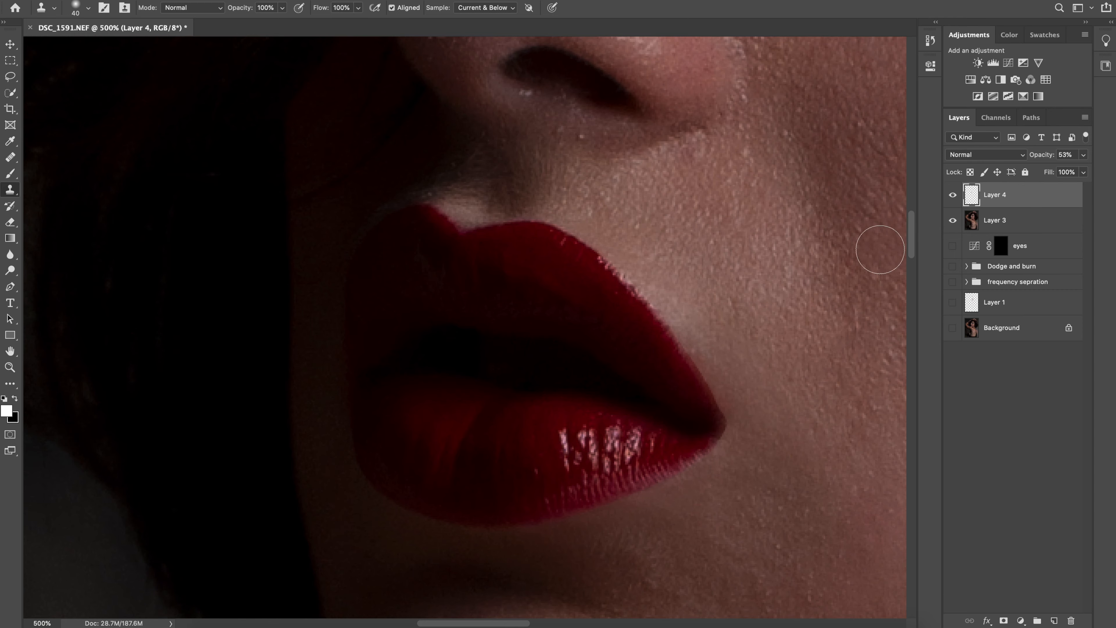
Fit the whole portrait in view and compare the full retouch with the Background layer alone
key(super+0)
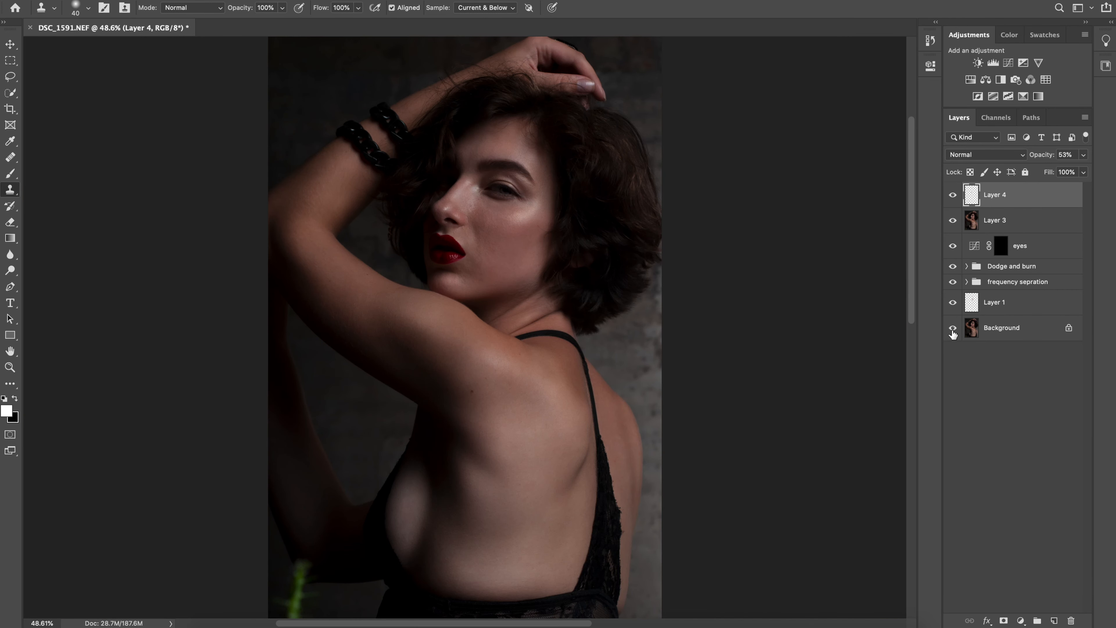
alt+click(952, 328)
alt+click(952, 328)
alt+click(952, 329)
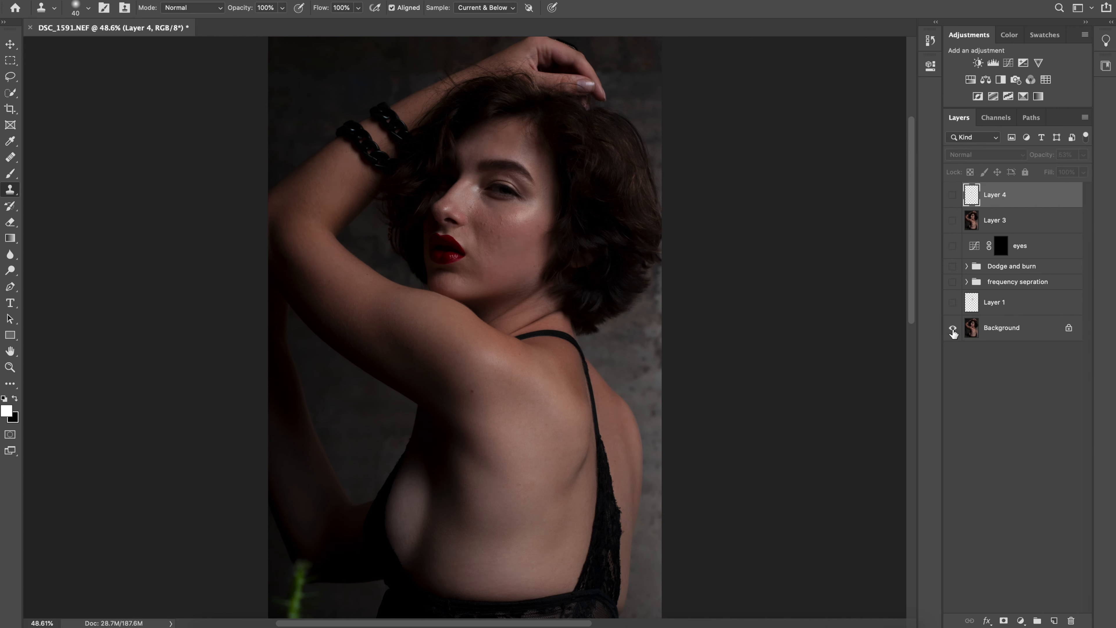
alt+click(952, 328)
alt+click(952, 329)
alt+click(952, 328)
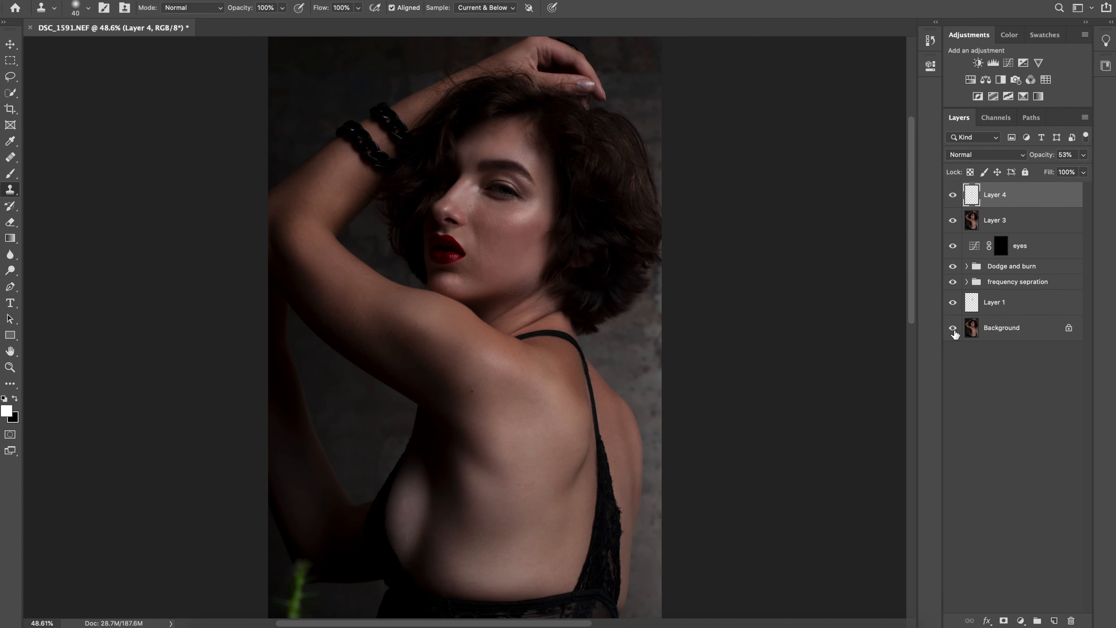
alt+click(952, 329)
alt+click(952, 329)
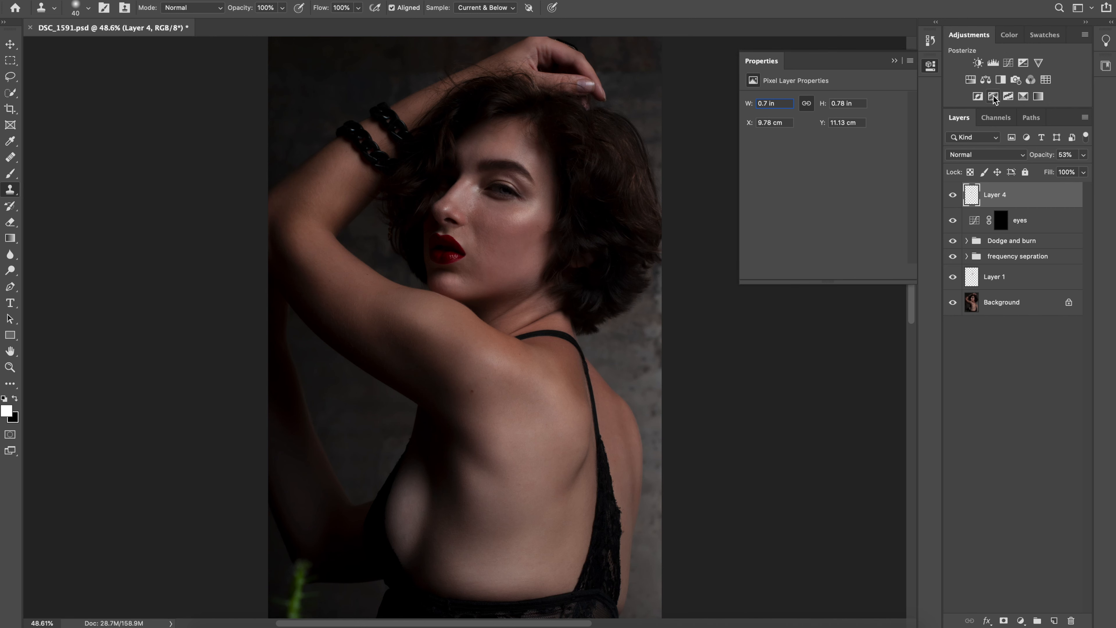
Add a Curves adjustment layer above Layer 4 and raise its RGB curve in the shadows to brighten the whole portrait
click(1011, 222)
click(1024, 191)
click(1007, 62)
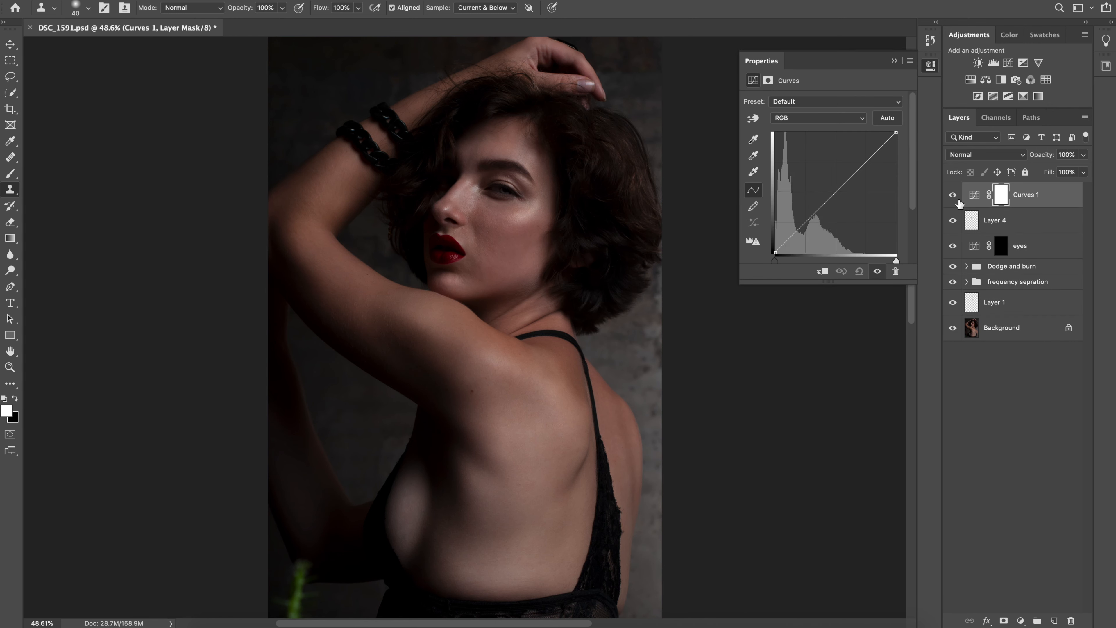
click(1001, 198)
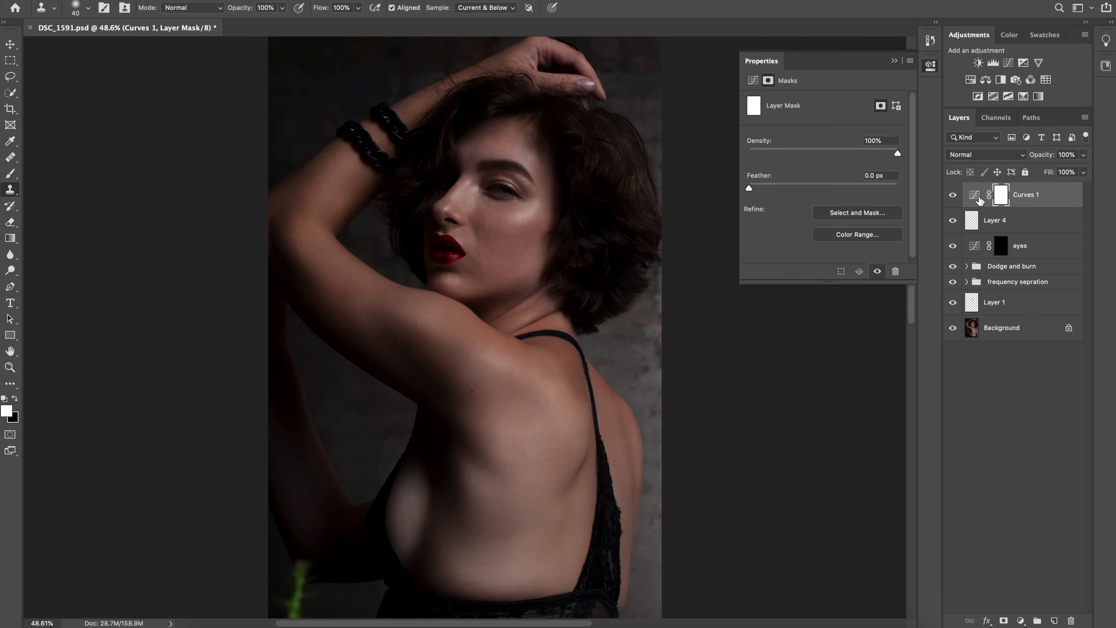
click(978, 197)
mouse_move(806, 221)
mouse_down()
mouse_move(796, 200)
mouse_move(775, 253)
mouse_move(796, 227)
mouse_up()
drag(836, 178, 1016, 205)
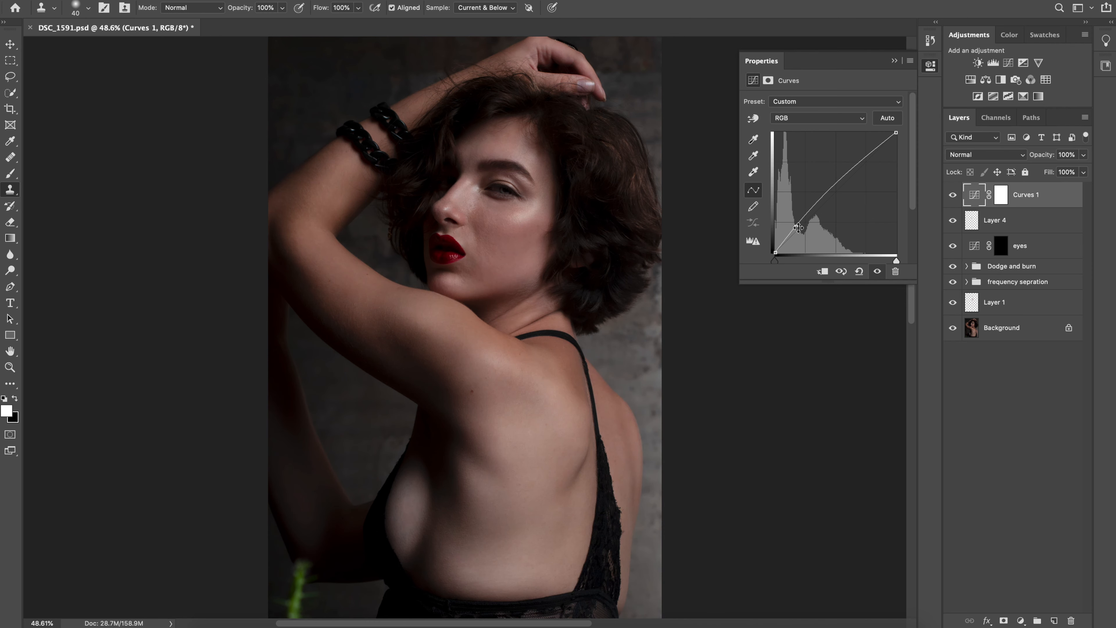
Reshape the Curves 1 RGB curve with a stronger lift in the shadows and invert its layer mask to black
drag(796, 227, 864, 334)
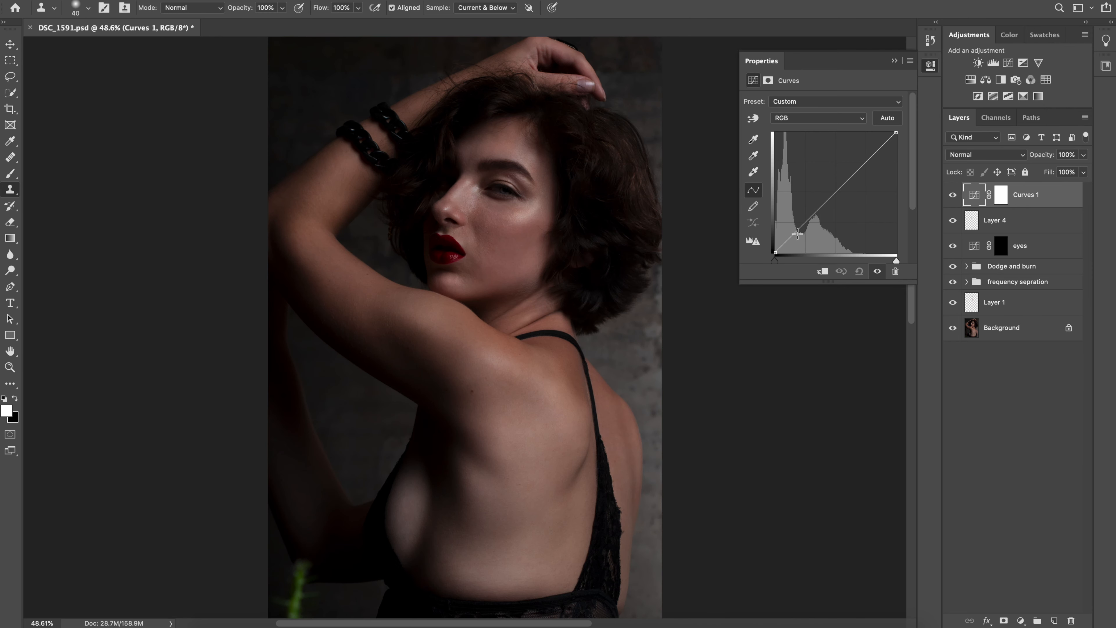
drag(808, 219, 798, 217)
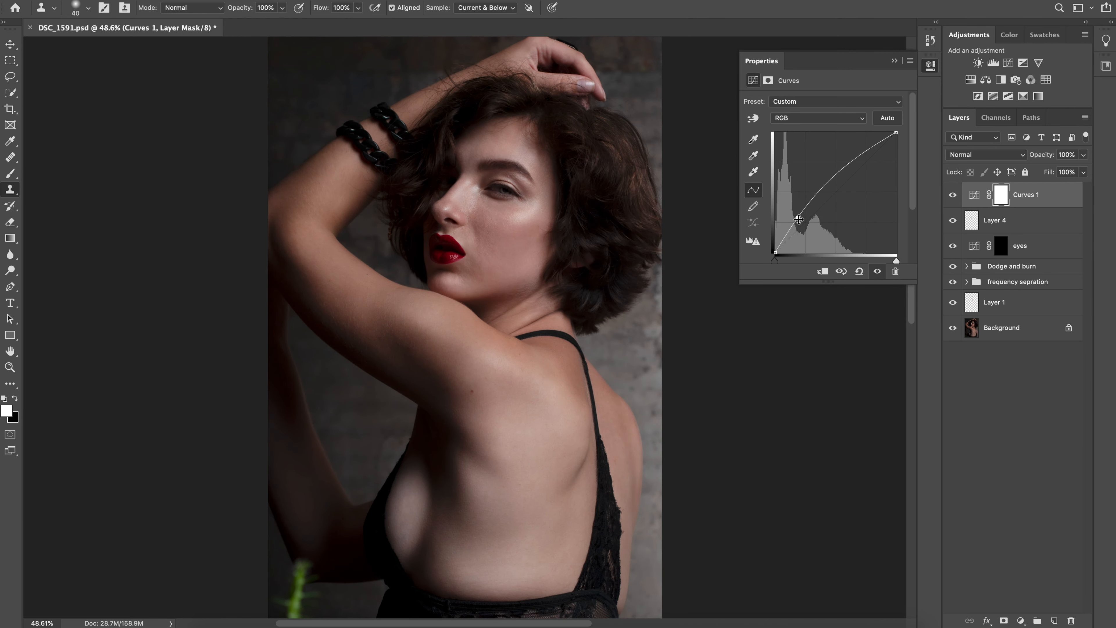
click(999, 195)
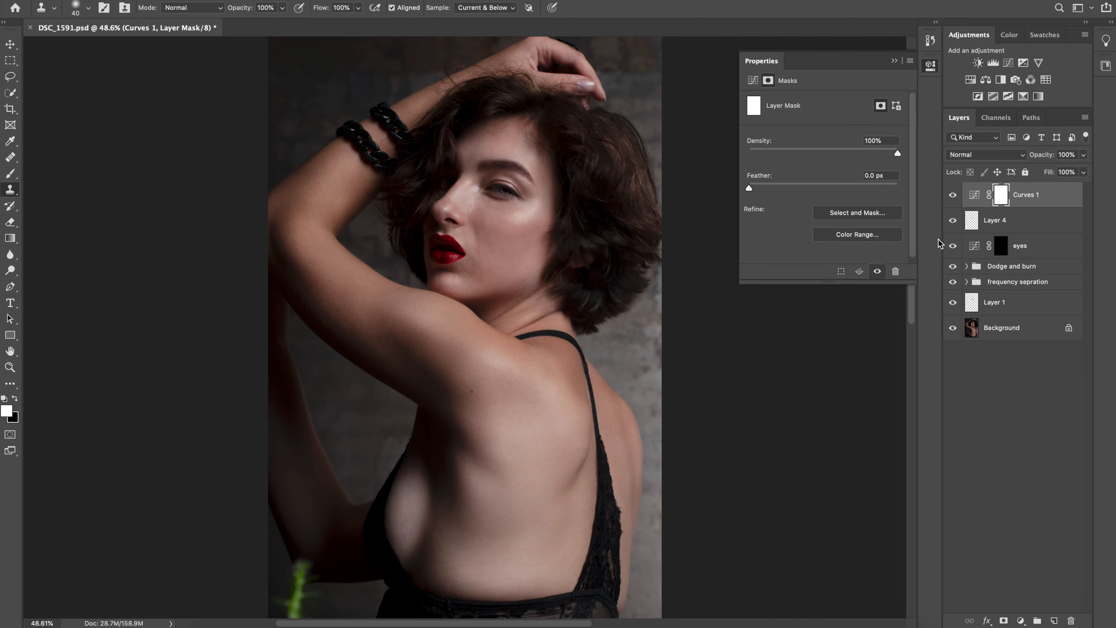
key(ctrl+i)
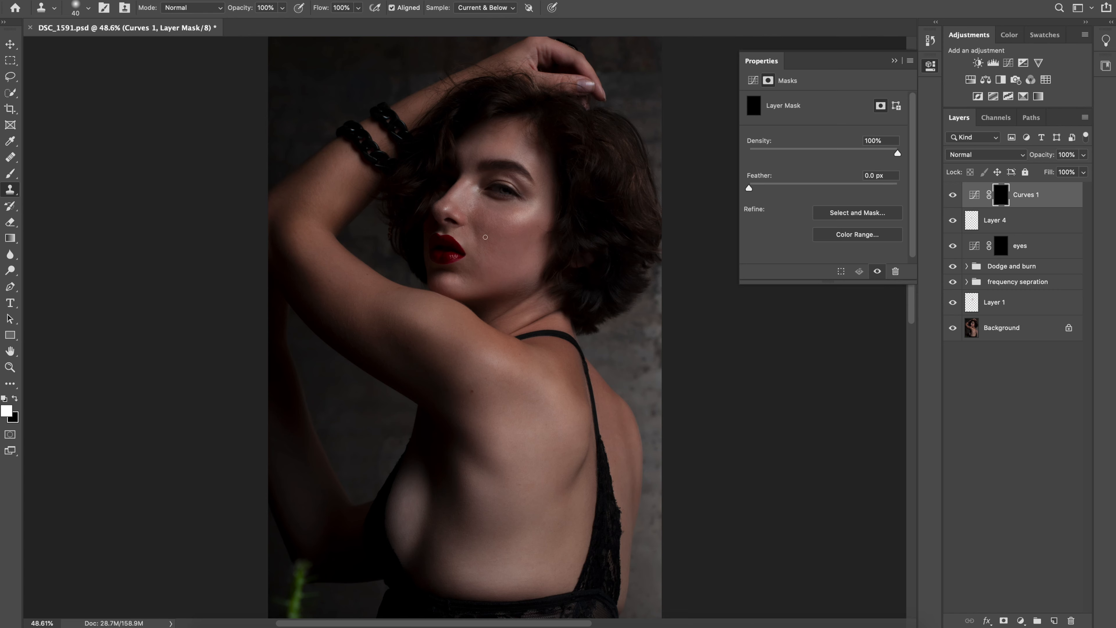
Paint white on the Curves 1 mask over the face, raised arm and back with a 2500 px brush, reducing the brush to 1500 px
key(b)
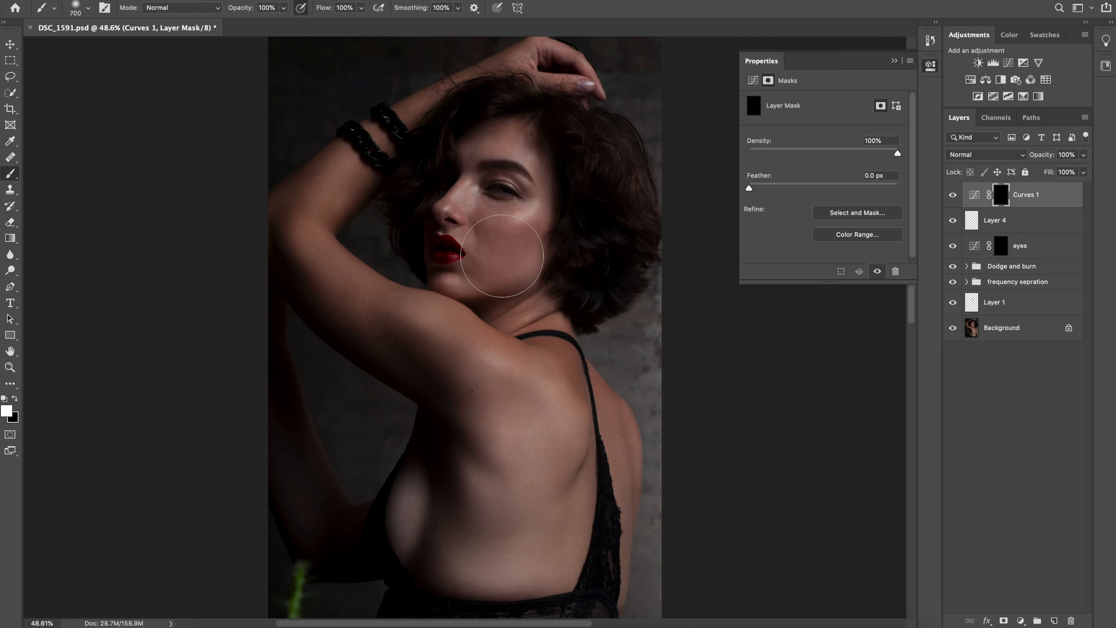
key(bracketright)
key(bracketright)
key(bracketright)
key(bracketright)
key(bracketright)
key(bracketright)
key(bracketright)
key(bracketright)
key(bracketright)
key(bracketright)
key(bracketright)
key(bracketright)
key(bracketright)
key(bracketright)
key(bracketright)
key(bracketright)
key(bracketright)
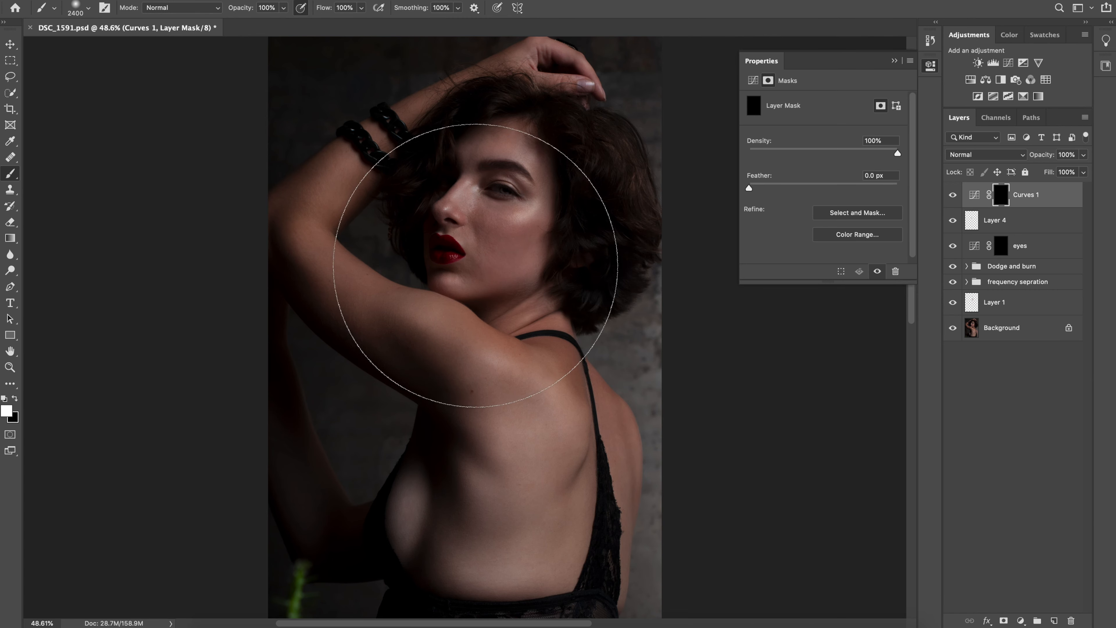
key(bracketright)
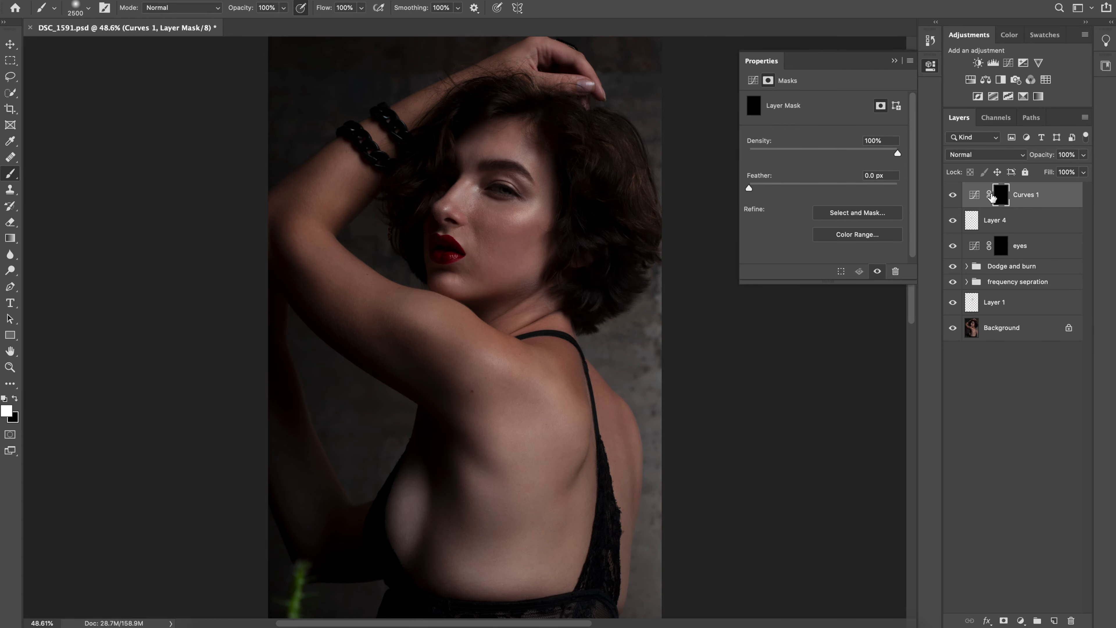
click(467, 240)
click(503, 185)
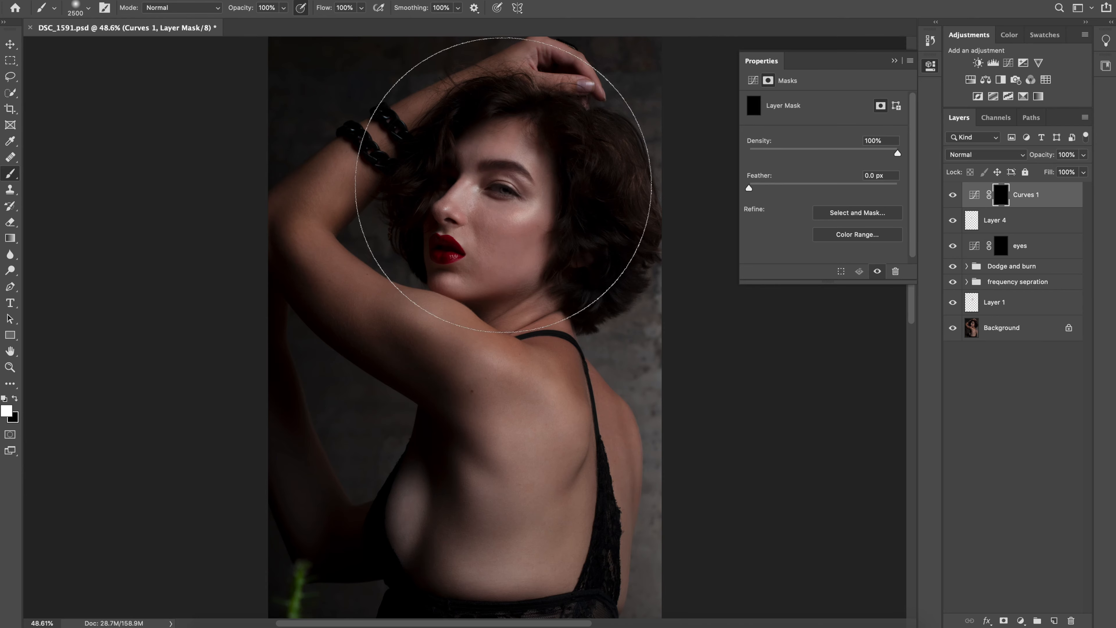
click(374, 233)
click(420, 412)
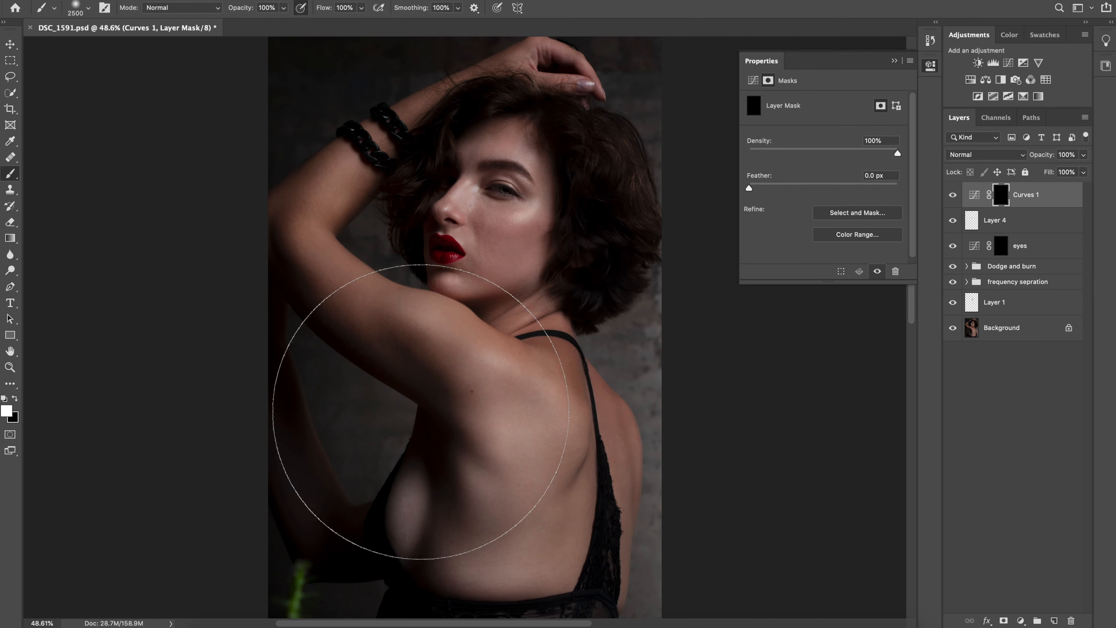
click(555, 500)
click(376, 459)
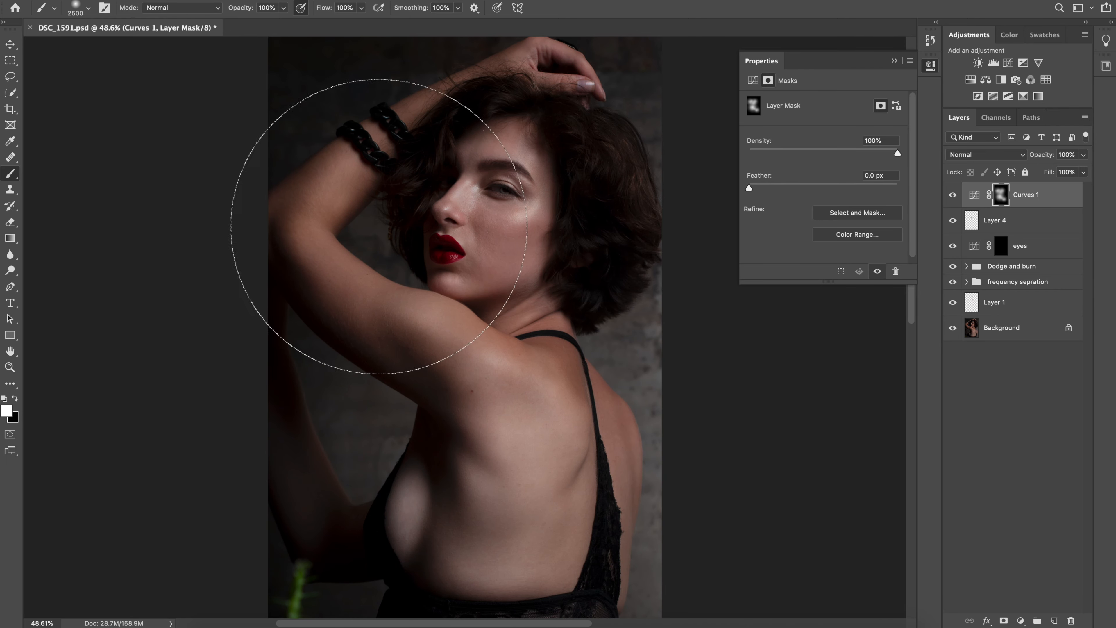
click(373, 229)
key(bracketleft)
key(bracketleft)
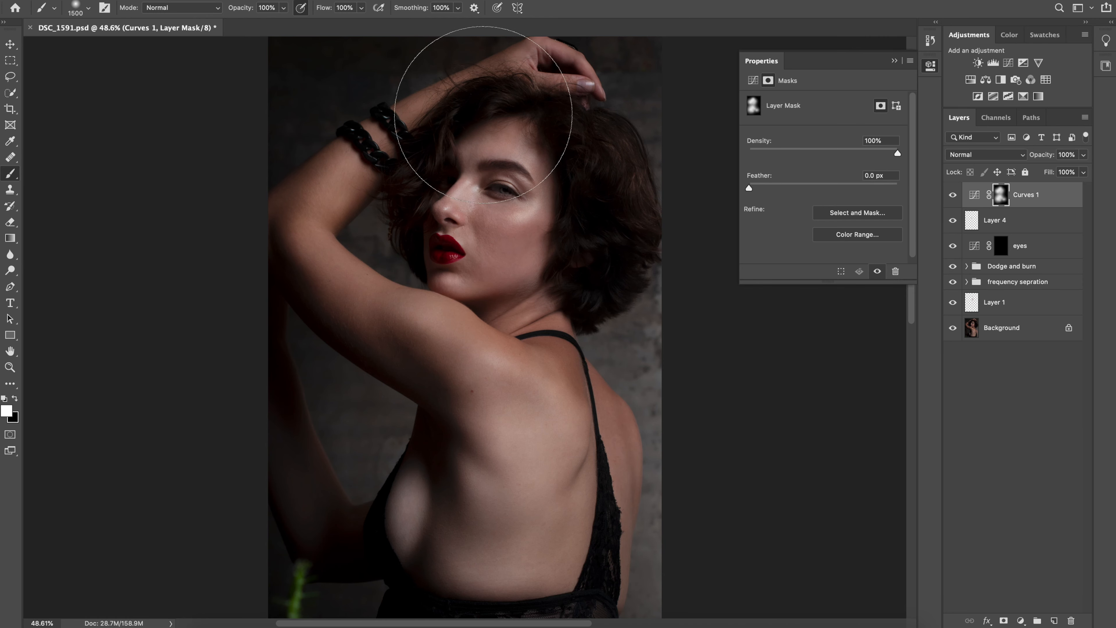
Lower the opacity of Curves 1 slightly and compare the portrait with the layer hidden and shown
click(1084, 154)
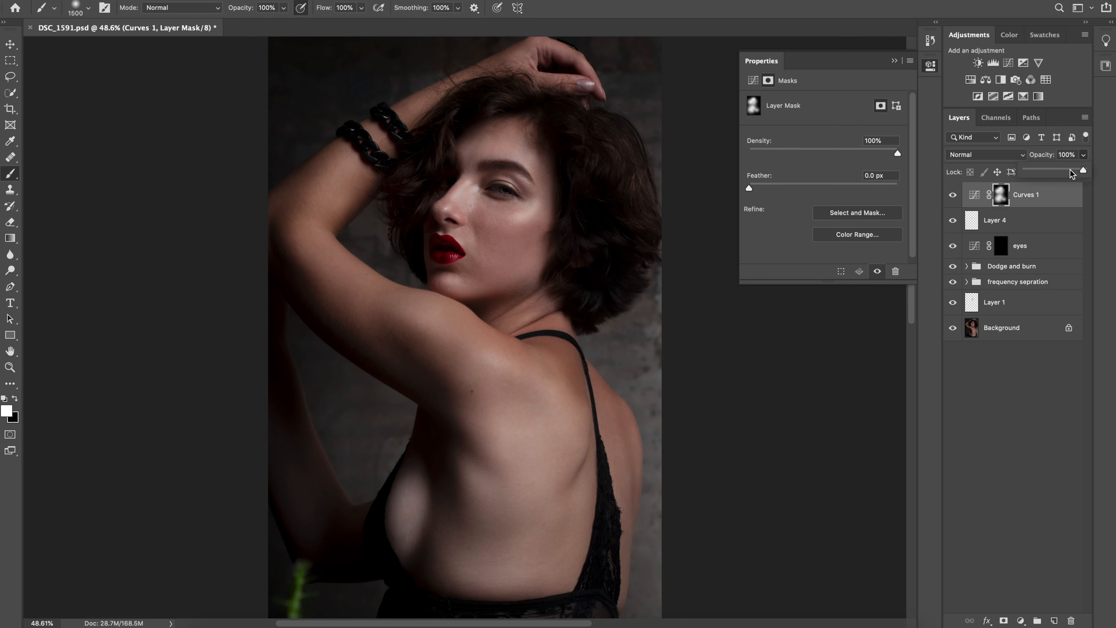
drag(1068, 173, 1071, 171)
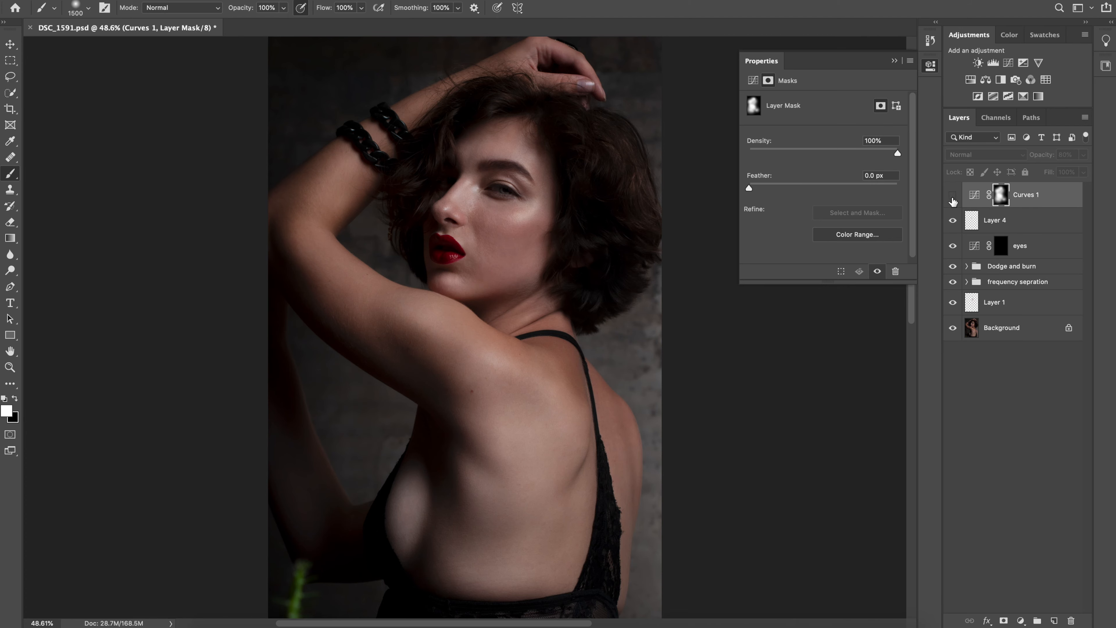
click(946, 200)
click(946, 201)
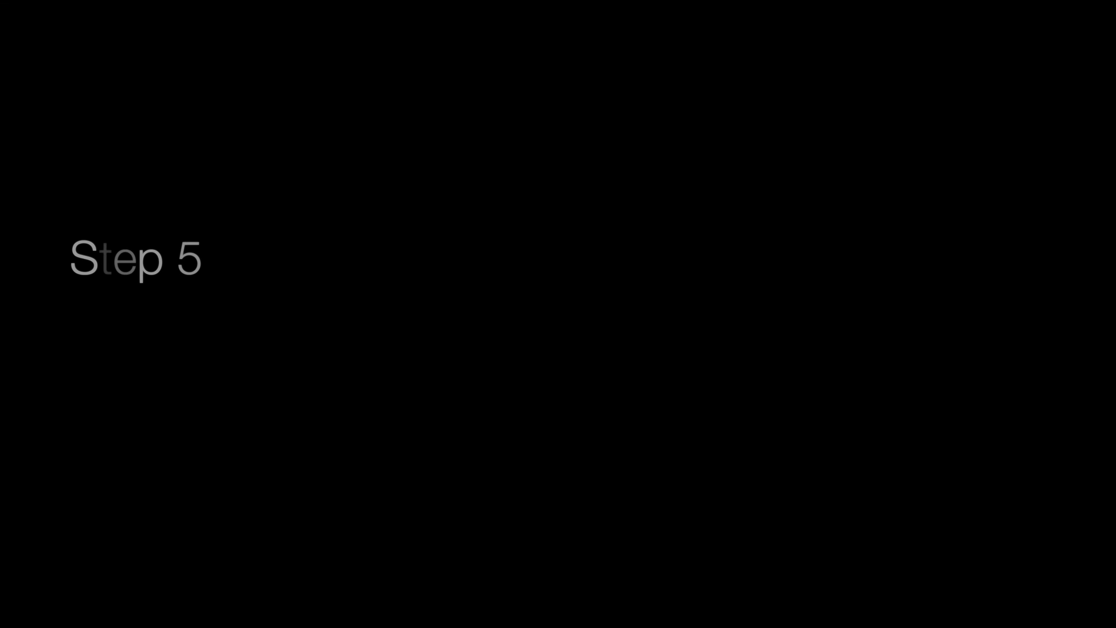
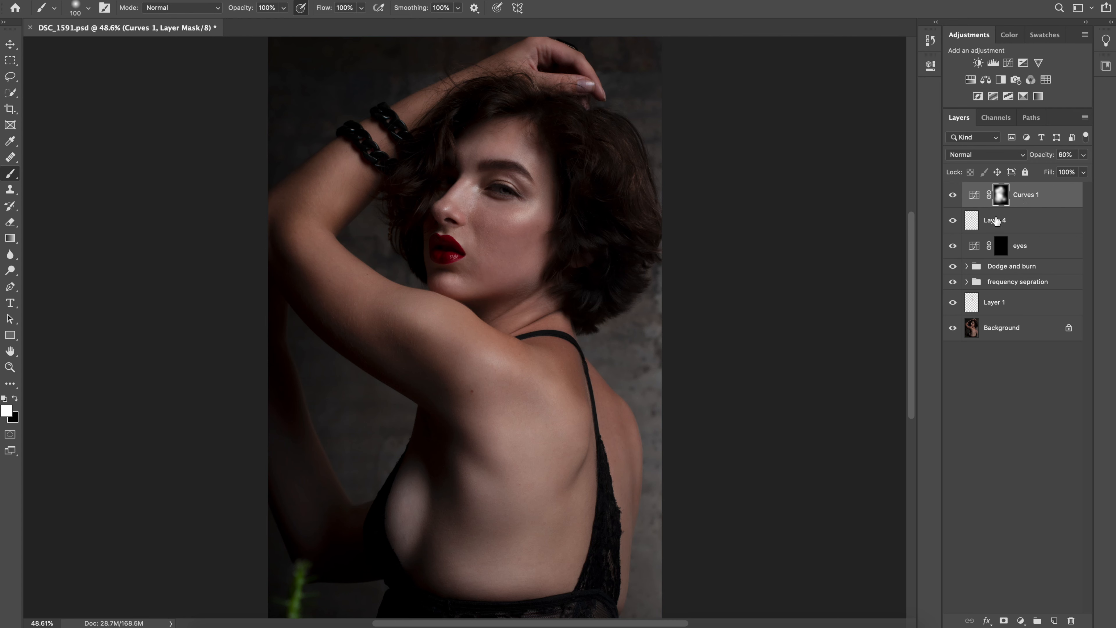
Stamp all visible layers into a new top layer, duplicate it, and hide the copy with Layer 5 selected
key(alt+shift+super+e)
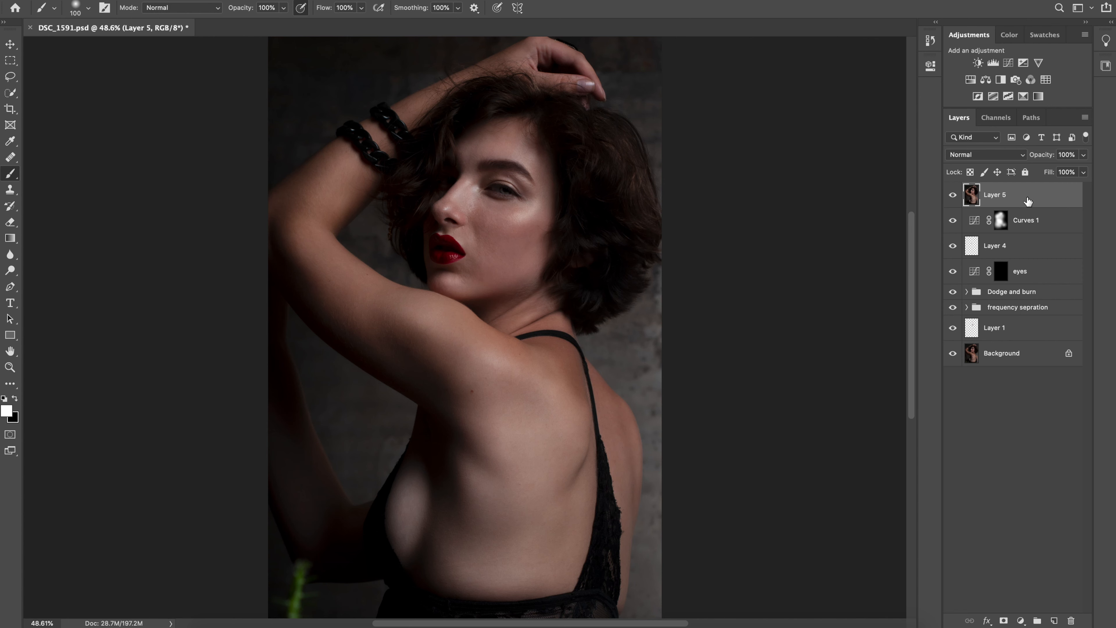
key(super+j)
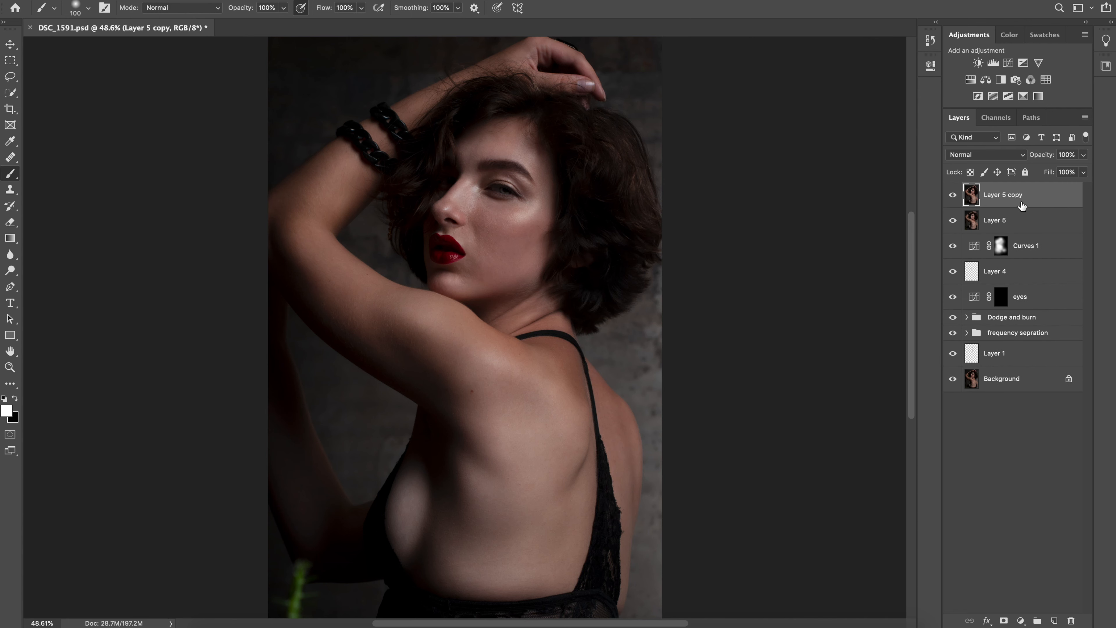
click(1009, 224)
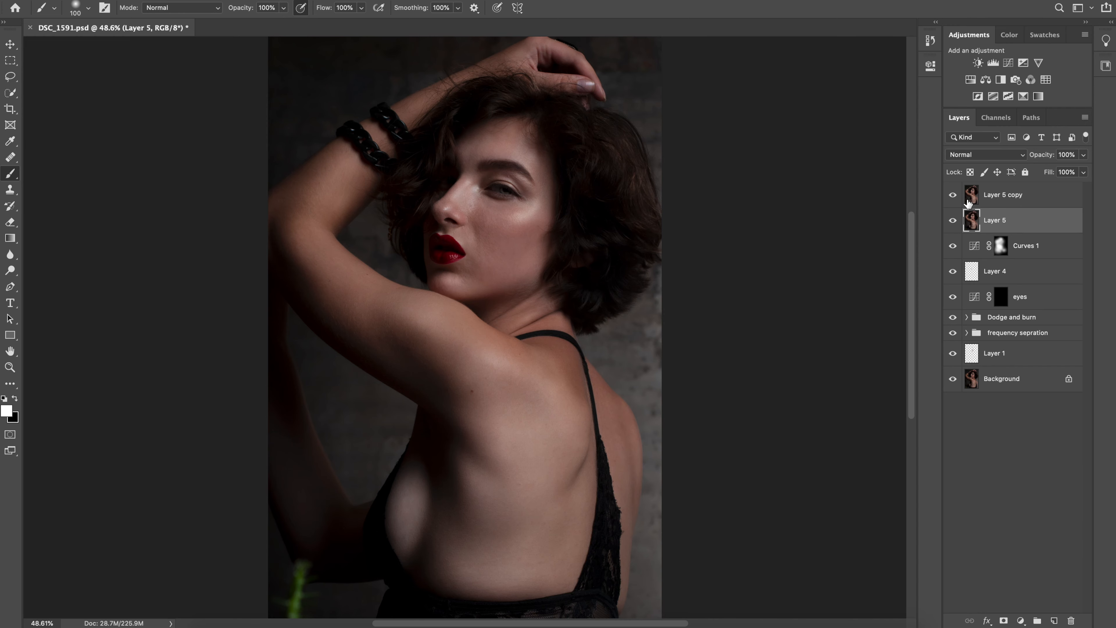
click(952, 195)
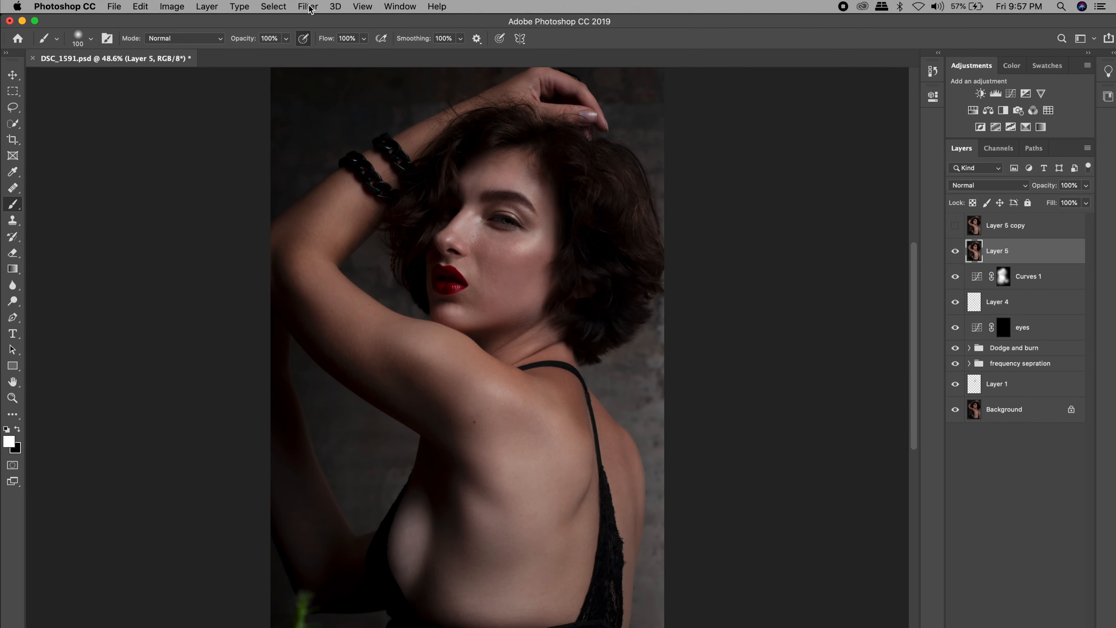
Apply a Gaussian Blur with a 9.7 px radius to Layer 5 and show Layer 5 copy again
click(309, 6)
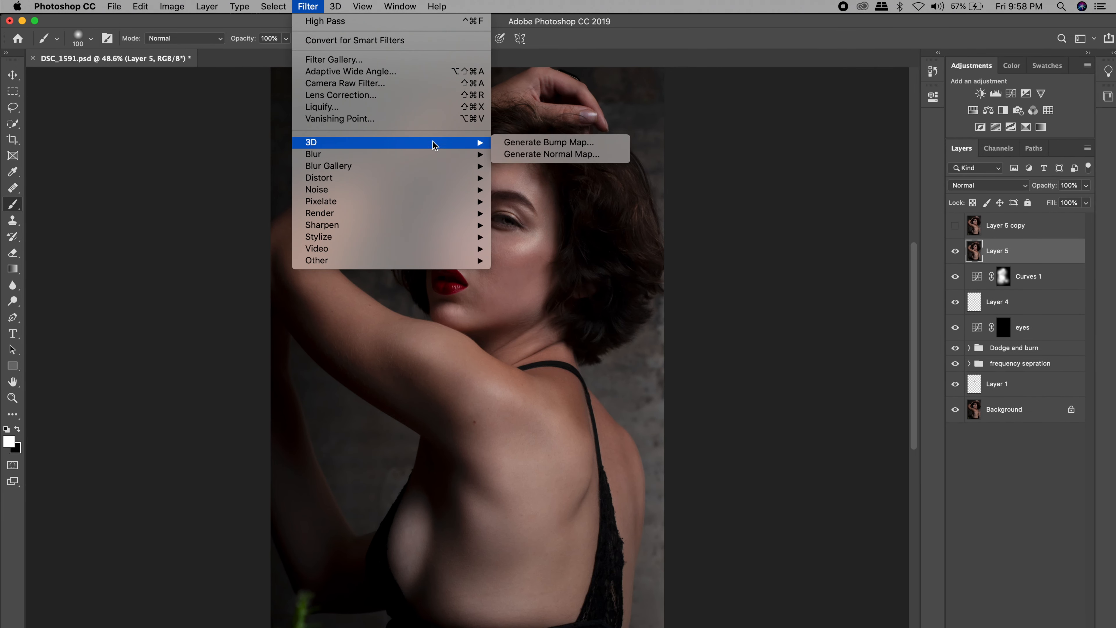
mouse_move(452, 166)
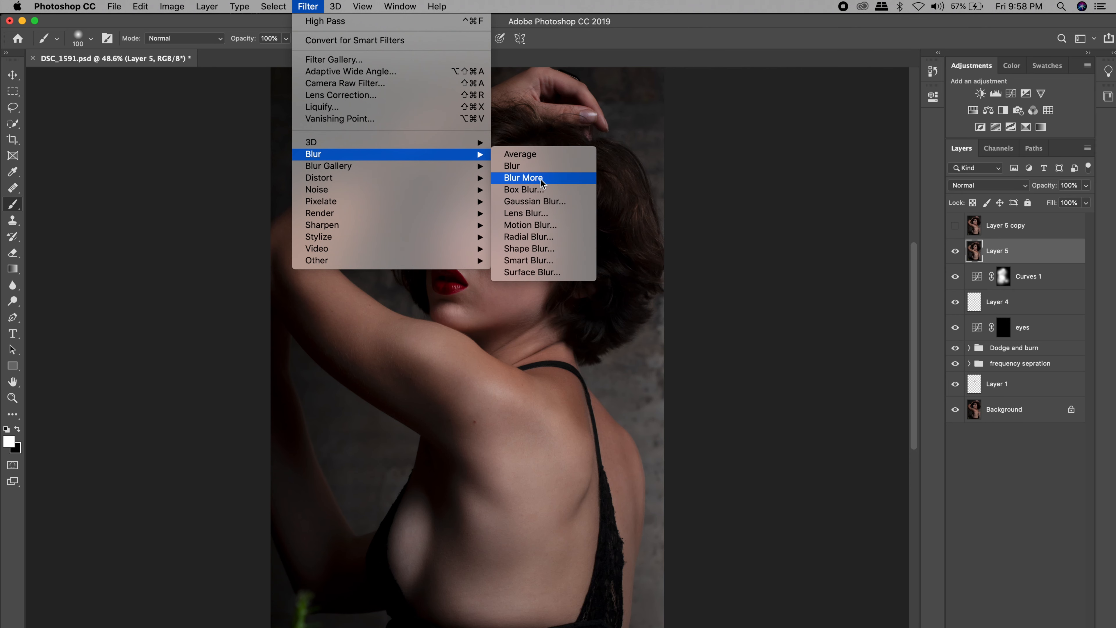
click(553, 206)
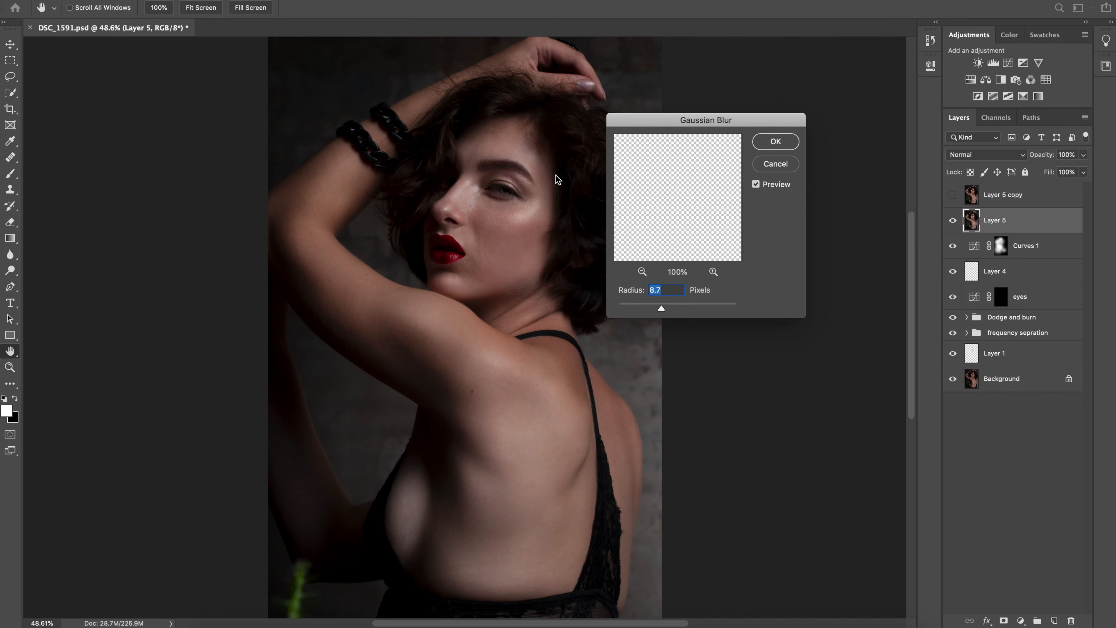
drag(661, 311, 665, 310)
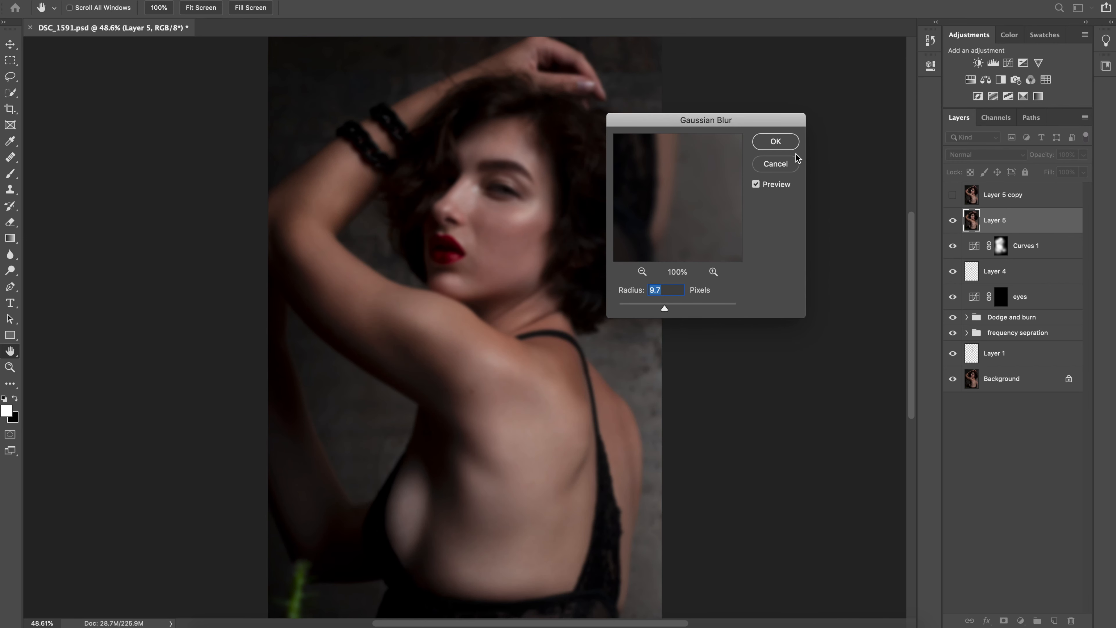
click(785, 149)
key(b)
click(952, 194)
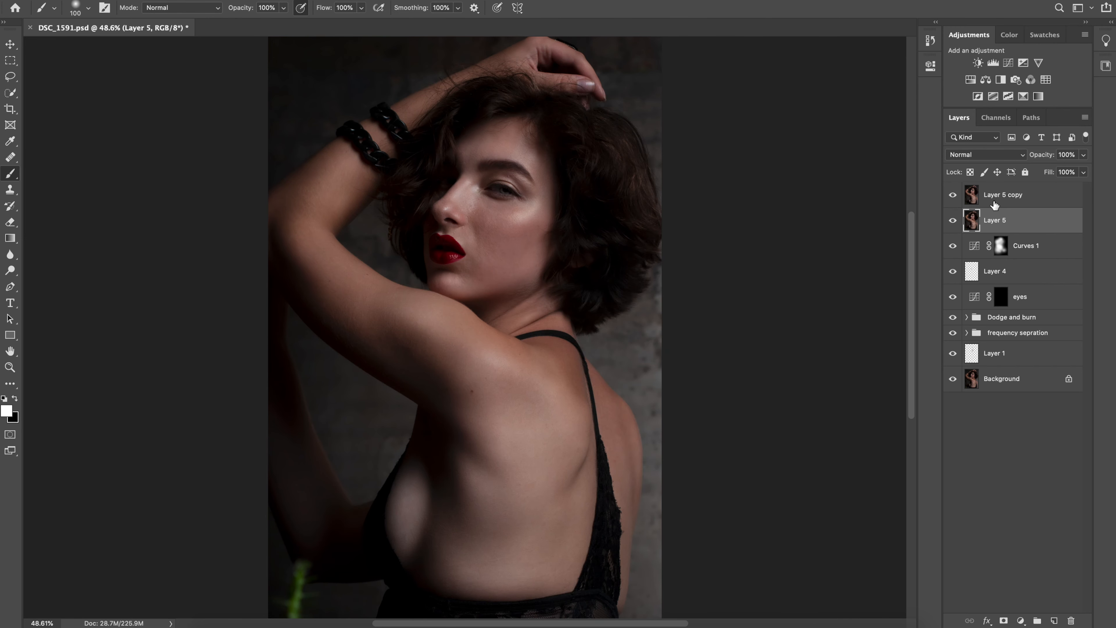
Apply a High Pass filter with a 9.5 px radius to Layer 5 copy and set its blend mode to Soft Light
click(972, 195)
click(305, 8)
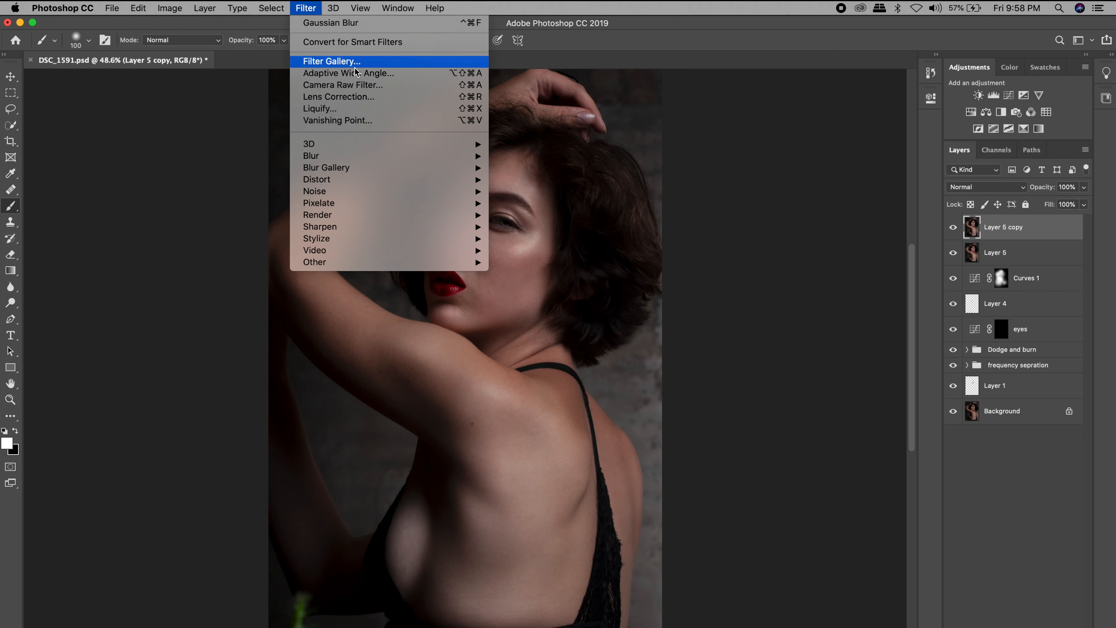
mouse_move(391, 149)
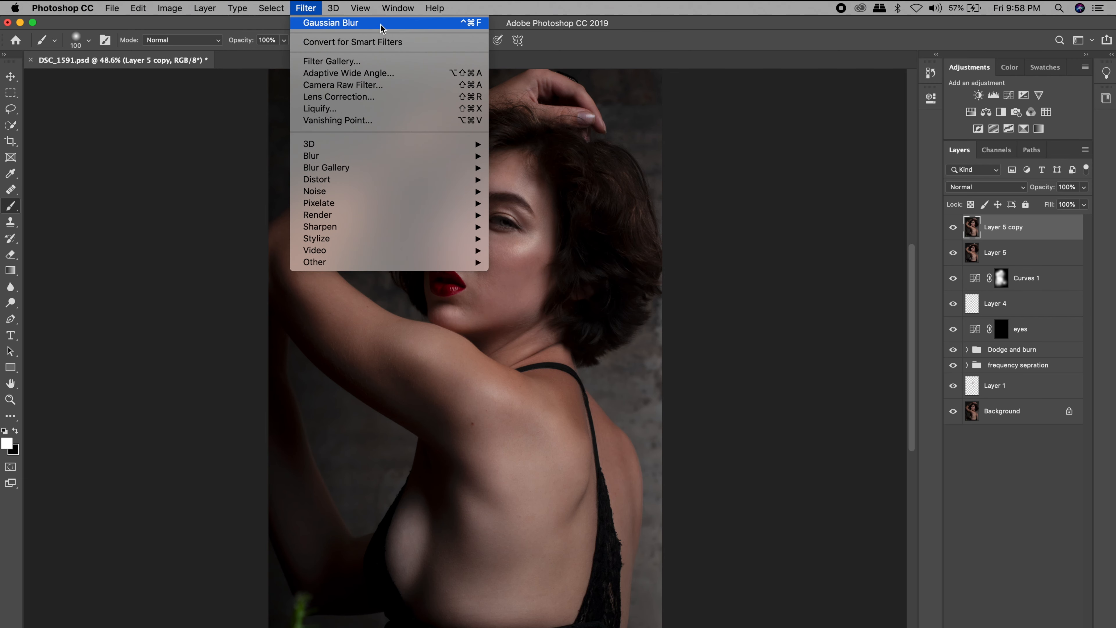
mouse_move(439, 262)
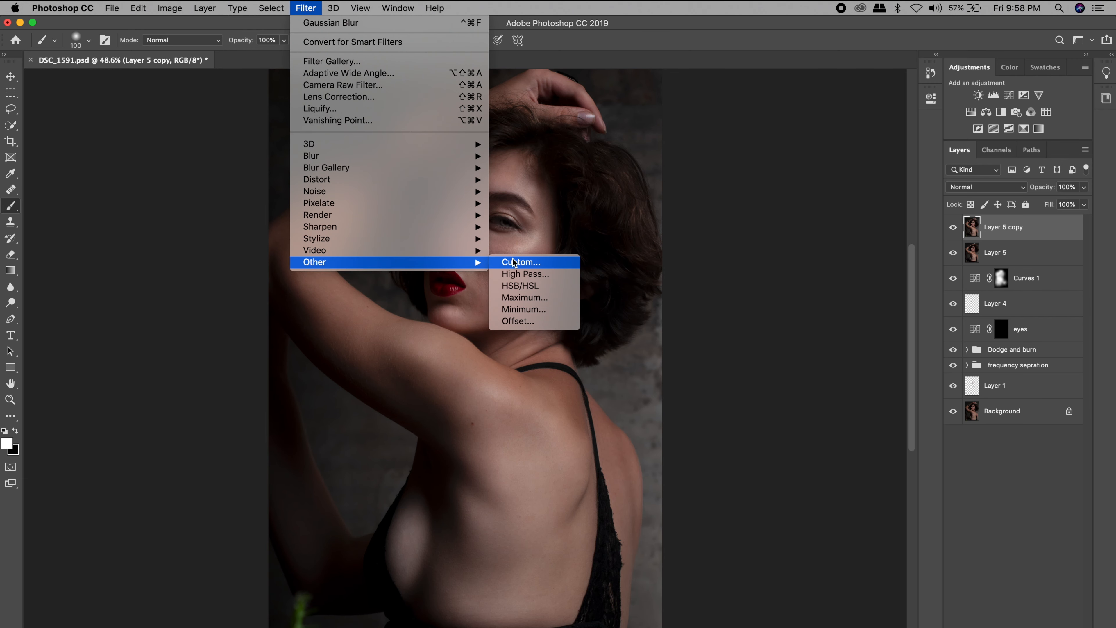
click(544, 274)
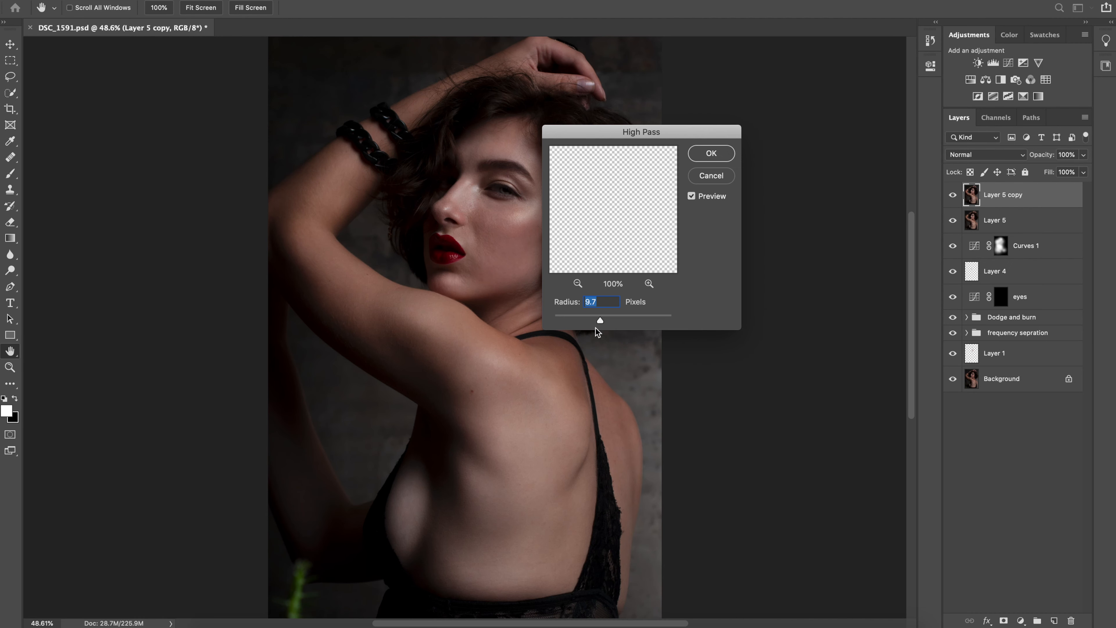
drag(600, 321, 601, 322)
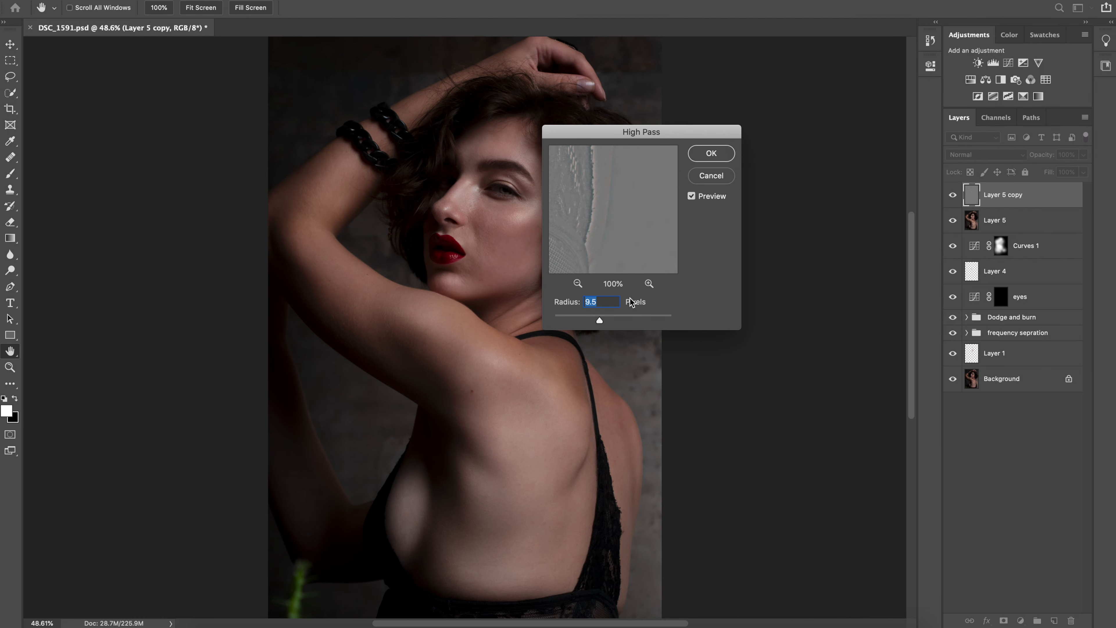
click(713, 153)
key(b)
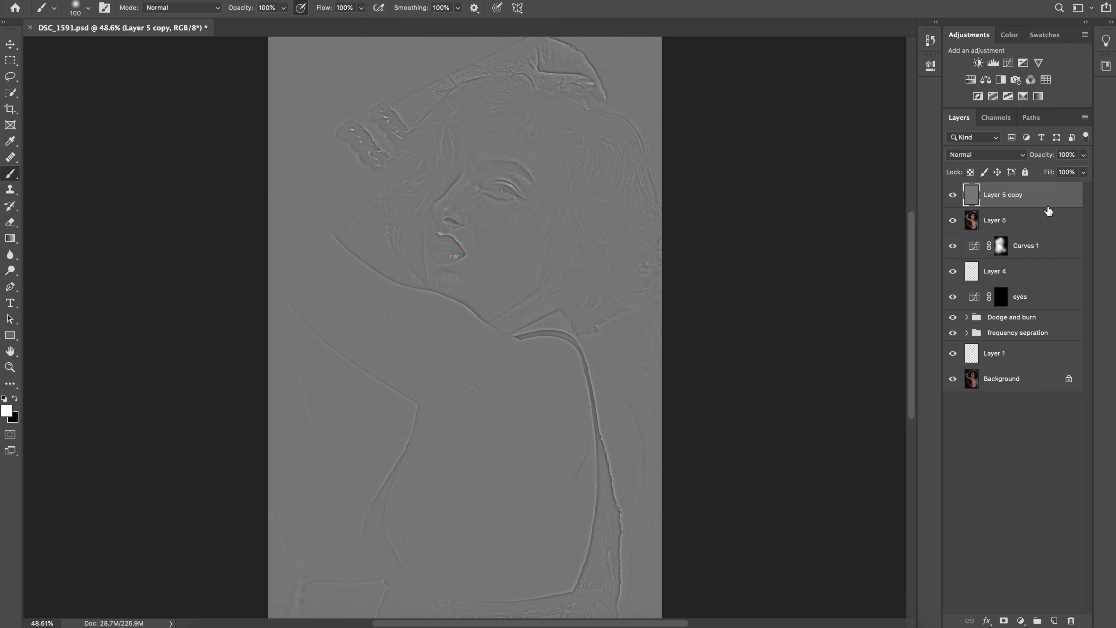
click(1000, 155)
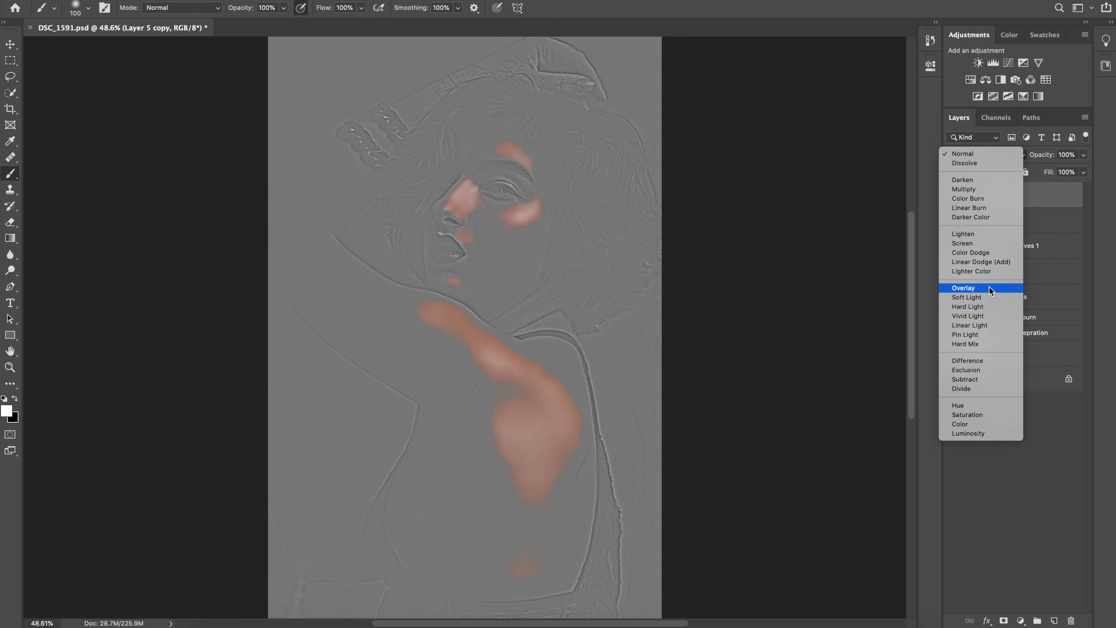
click(981, 298)
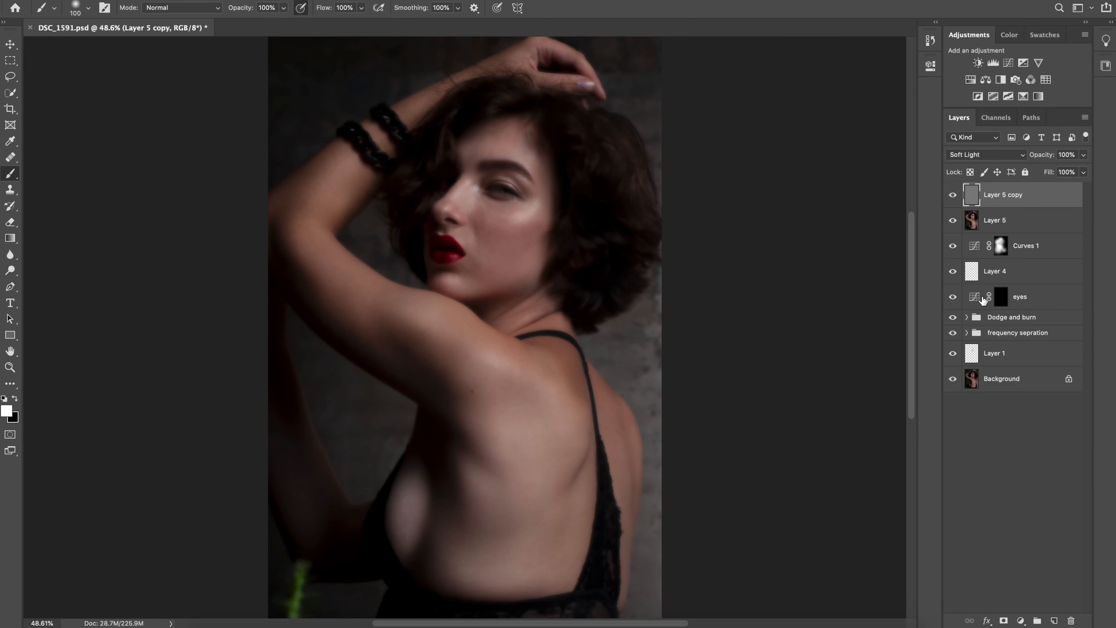
Group Layer 5 and Layer 5 copy, add a layer mask to the group and invert the mask to black
shift+click(1022, 228)
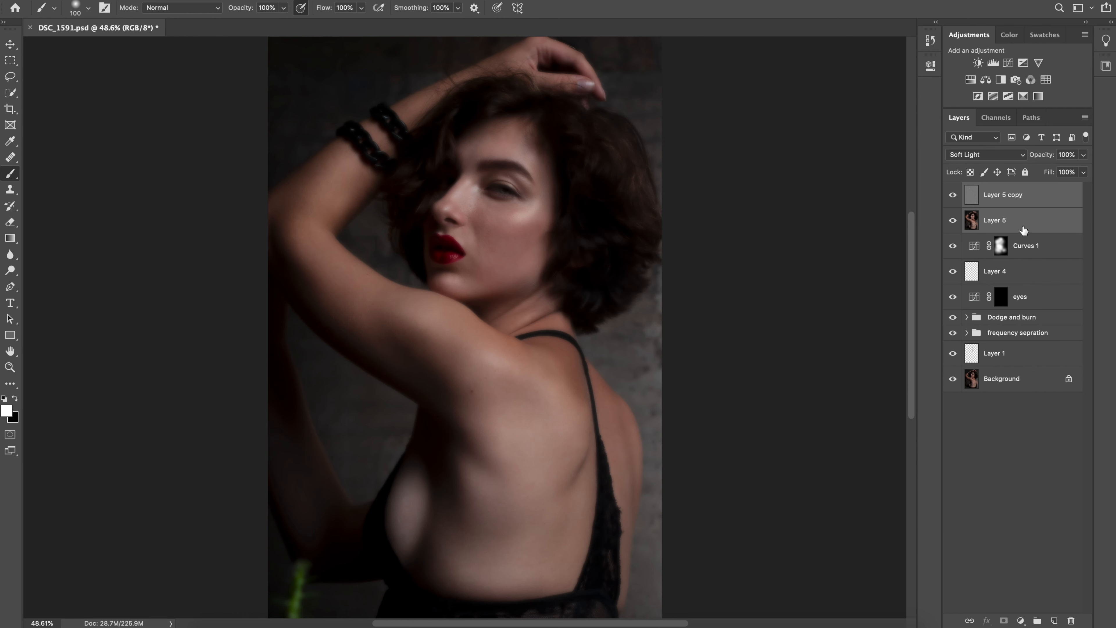
key(ctrl+g)
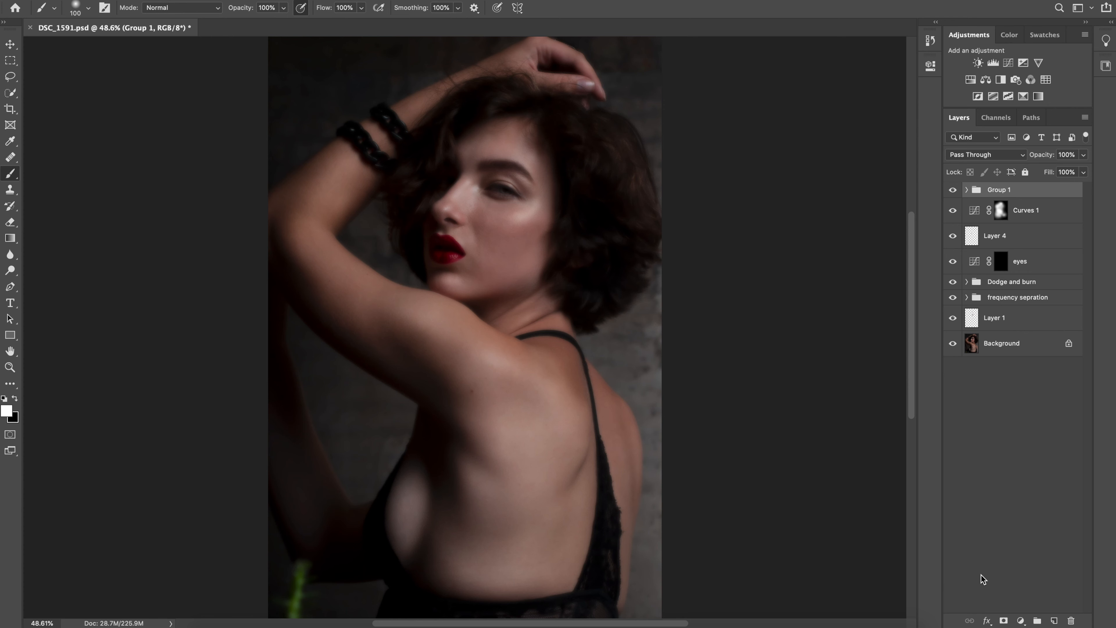
click(1004, 621)
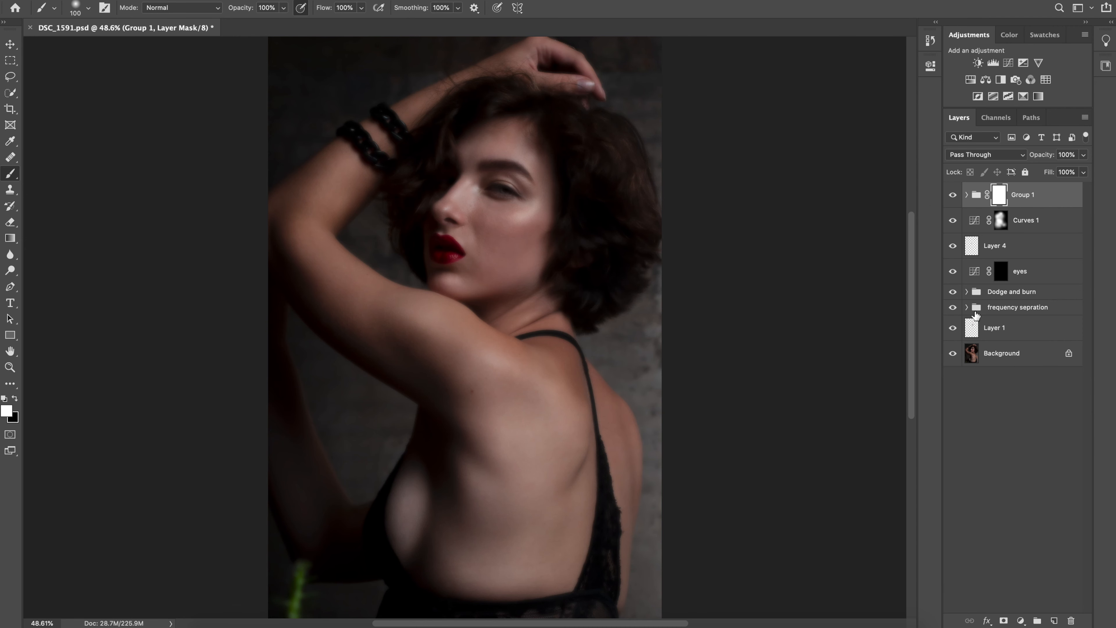
key(ctrl+i)
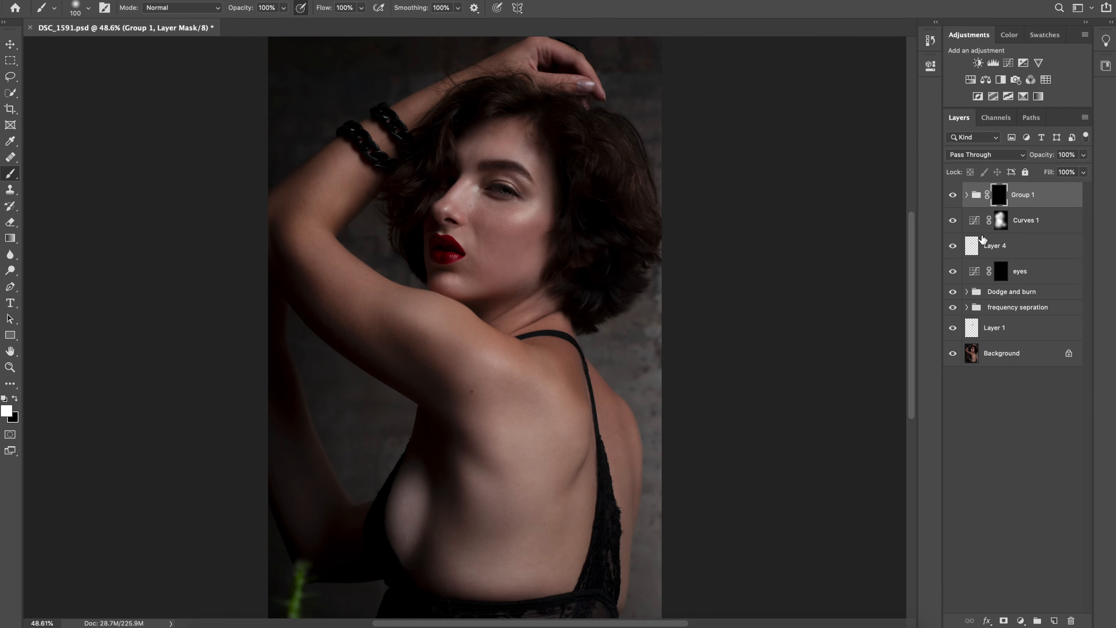
Paint white on the Group 1 mask over the cheek skin with a 125 px brush
key(ctrl+plus)
key(ctrl+plus)
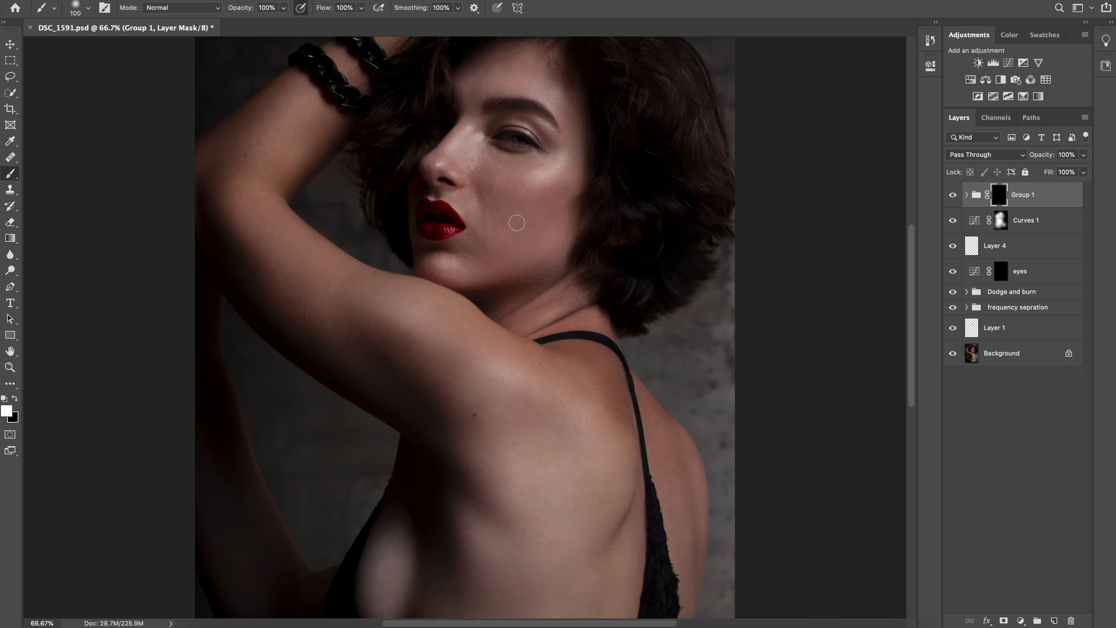
drag(520, 220, 533, 285)
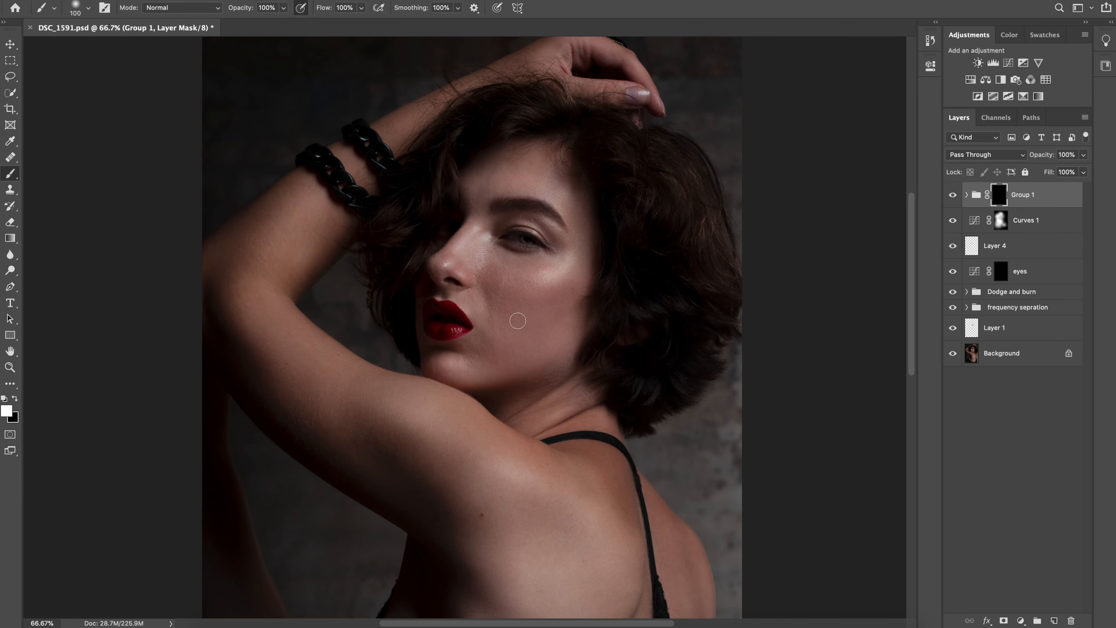
key(ctrl+plus)
key(bracketright)
key(ctrl+plus)
key(ctrl+plus)
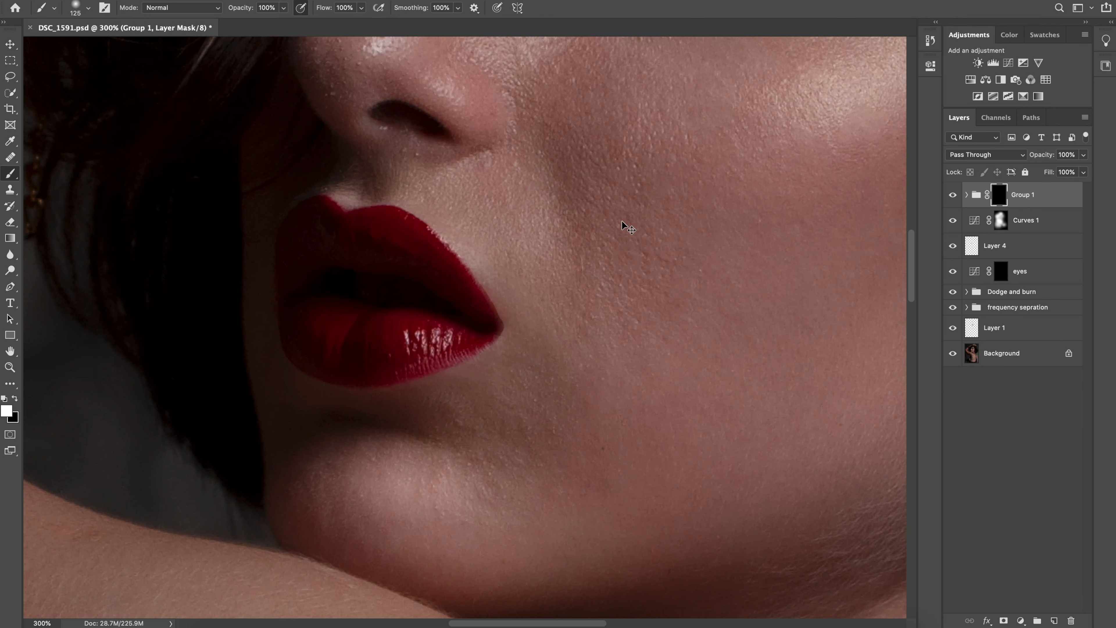
key(ctrl+minus)
drag(552, 263, 402, 347)
mouse_move(382, 214)
mouse_down()
mouse_move(341, 174)
mouse_move(348, 149)
mouse_move(385, 235)
mouse_move(386, 284)
mouse_move(358, 252)
mouse_up()
mouse_move(558, 222)
mouse_down()
mouse_move(576, 198)
mouse_move(625, 229)
mouse_up()
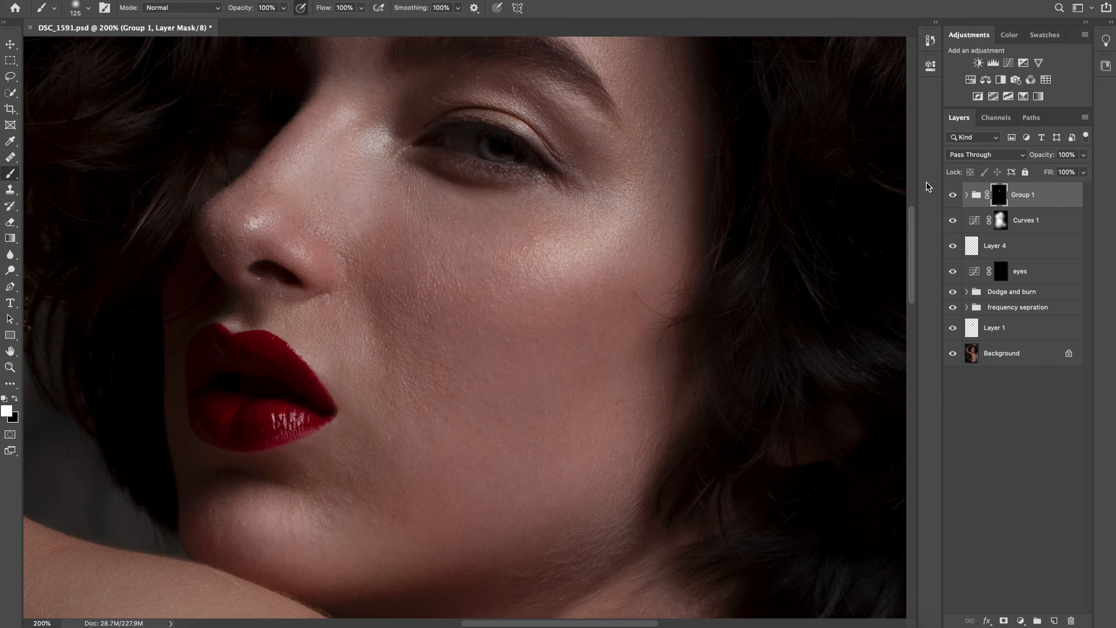
Compare the cheek skin with Group 1 hidden and shown
click(954, 197)
click(952, 199)
click(952, 198)
click(953, 198)
Paint white on the Group 1 mask over the lower cheek and chin with the 125 px brush
key(space)
drag(504, 385, 581, 250)
mouse_move(423, 360)
mouse_down()
mouse_move(388, 352)
mouse_move(440, 345)
mouse_up()
mouse_move(410, 398)
mouse_down()
mouse_move(496, 380)
mouse_move(454, 371)
mouse_up()
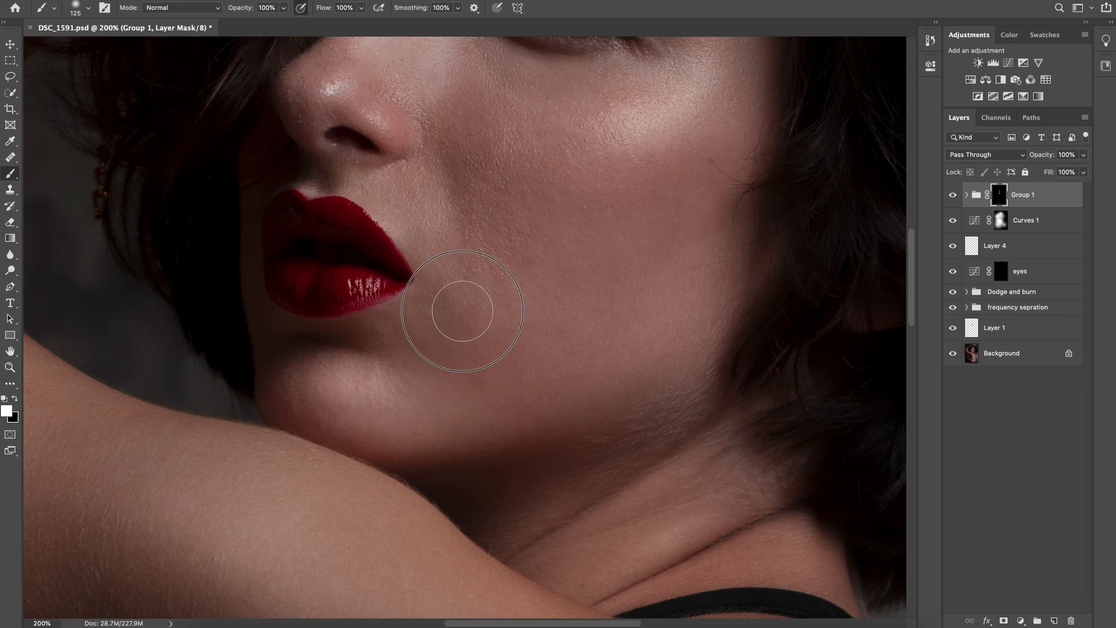
Paint white on the Group 1 mask over the lower back, enlarging the brush for the broad area and reducing it to 200 px
scroll(680, 374, down, 10)
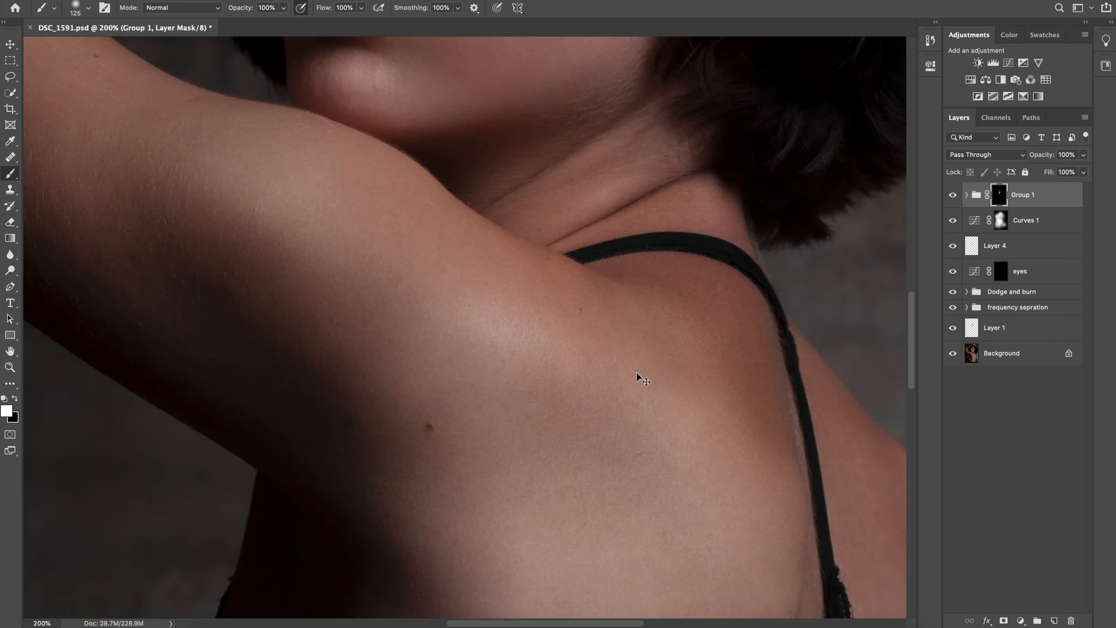
scroll(637, 376, down, 10)
key(bracketright)
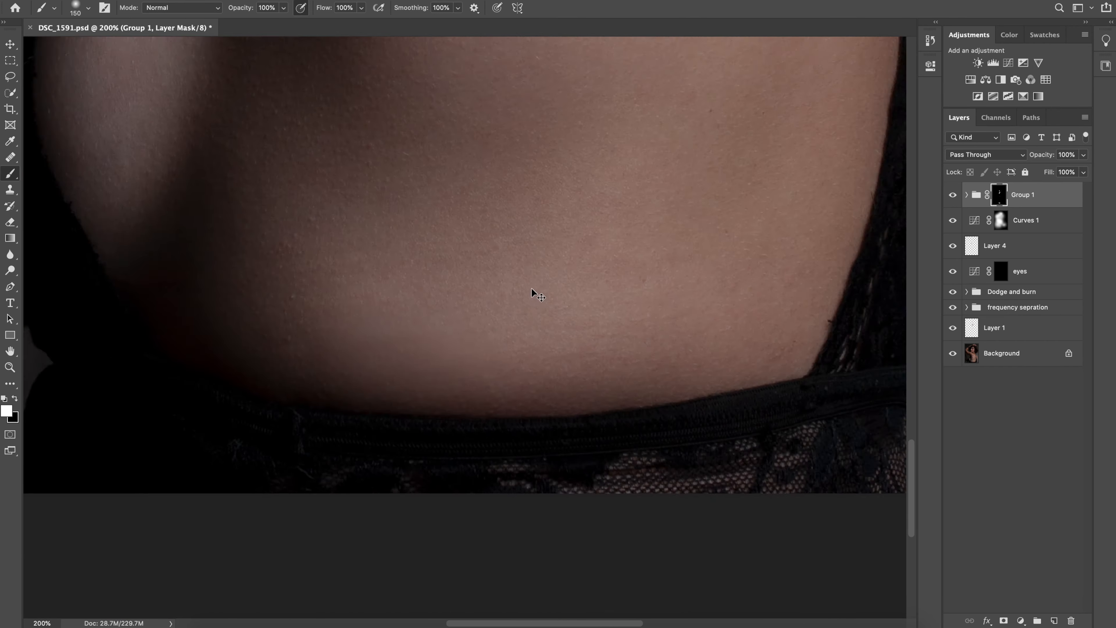
key(super+minus)
key(bracketright)
key(bracketright)
key(bracketright)
key(bracketright)
mouse_move(499, 343)
mouse_down()
mouse_move(370, 285)
mouse_move(497, 352)
mouse_up()
scroll(329, 211, up, 5)
key(bracketright)
key(bracketleft)
key(bracketleft)
key(bracketleft)
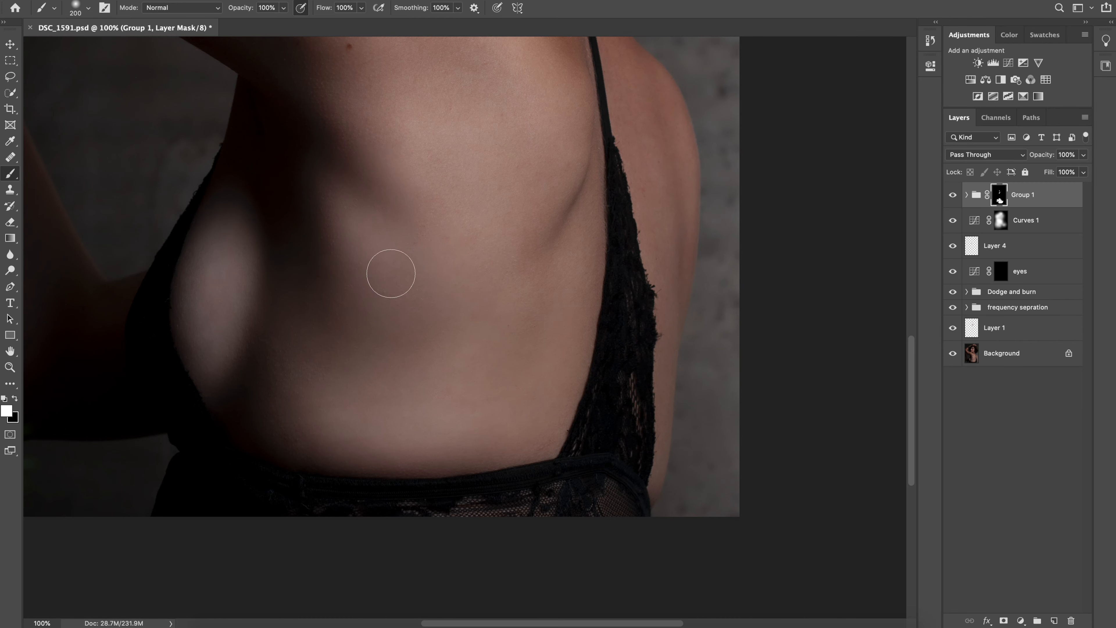
Paint white on the Group 1 mask over the upper back, shoulder and upper arm with a 500 px brush
scroll(617, 124, up, 2)
key(bracketright)
key(bracketright)
key(bracketright)
key(bracketright)
scroll(493, 387, up, 5)
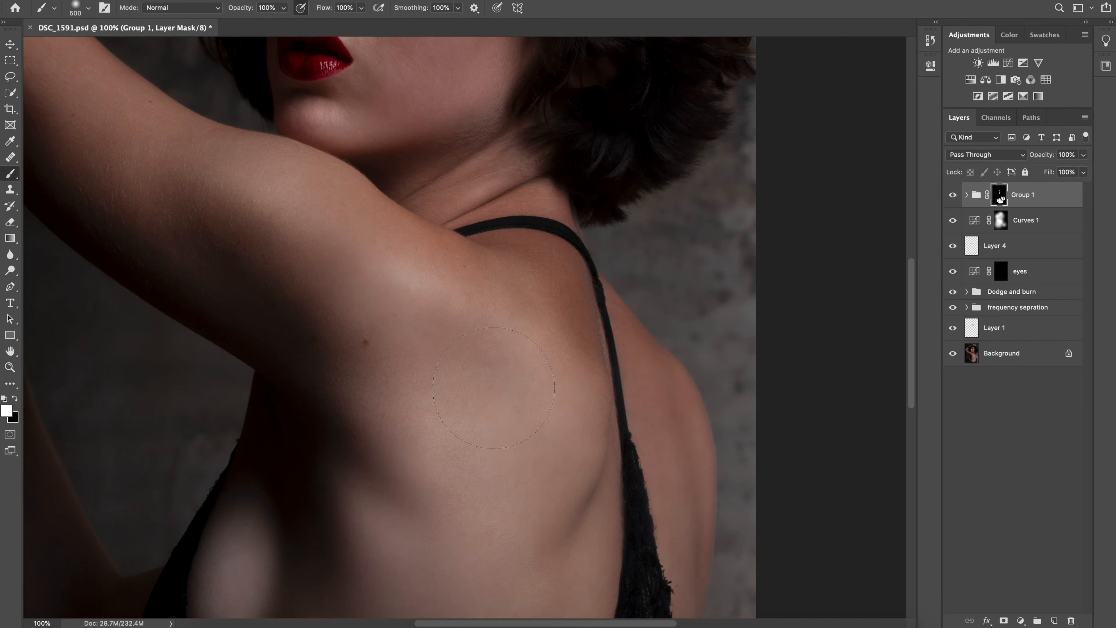
drag(494, 388, 381, 296)
drag(381, 296, 506, 414)
Paint white on the Group 1 mask over the forehead and the skin around the eye, reducing the brush to 90 px
drag(540, 105, 548, 266)
key(bracketleft)
key(super+plus)
mouse_move(660, 440)
mouse_down()
mouse_move(591, 246)
mouse_move(583, 278)
mouse_up()
key(bracketleft)
key(bracketleft)
key(bracketleft)
mouse_move(510, 99)
mouse_down()
mouse_move(483, 209)
mouse_move(397, 378)
mouse_up()
key(bracketleft)
key(bracketleft)
key(bracketleft)
key(bracketleft)
key(bracketleft)
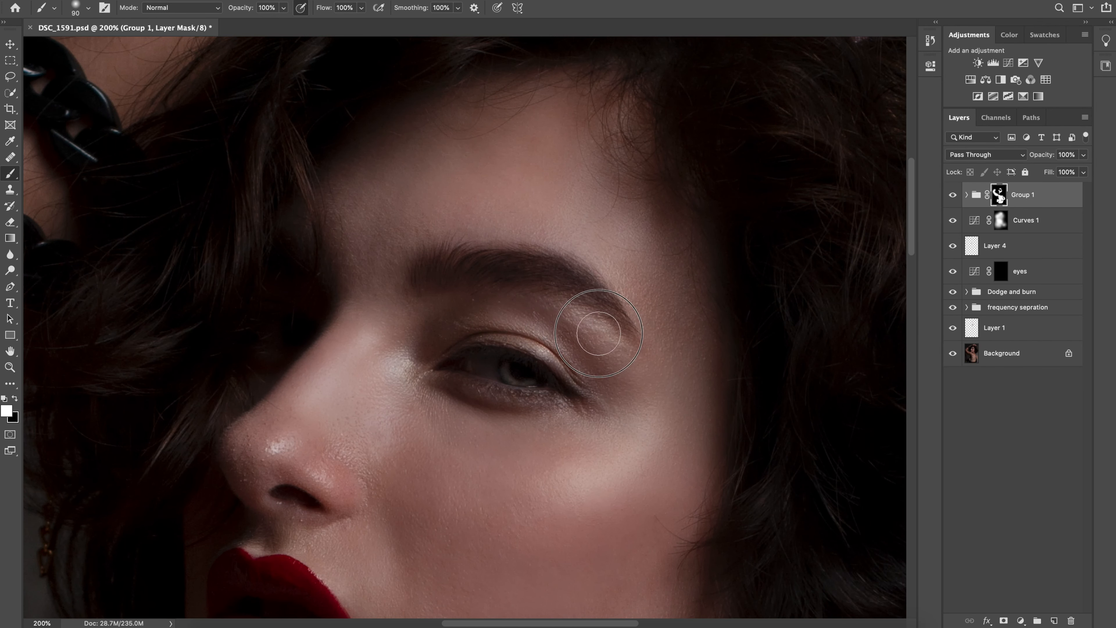
Compare the whole portrait with Group 1 hidden and shown
key(super+minus)
key(super+minus)
key(super+minus)
key(super+minus)
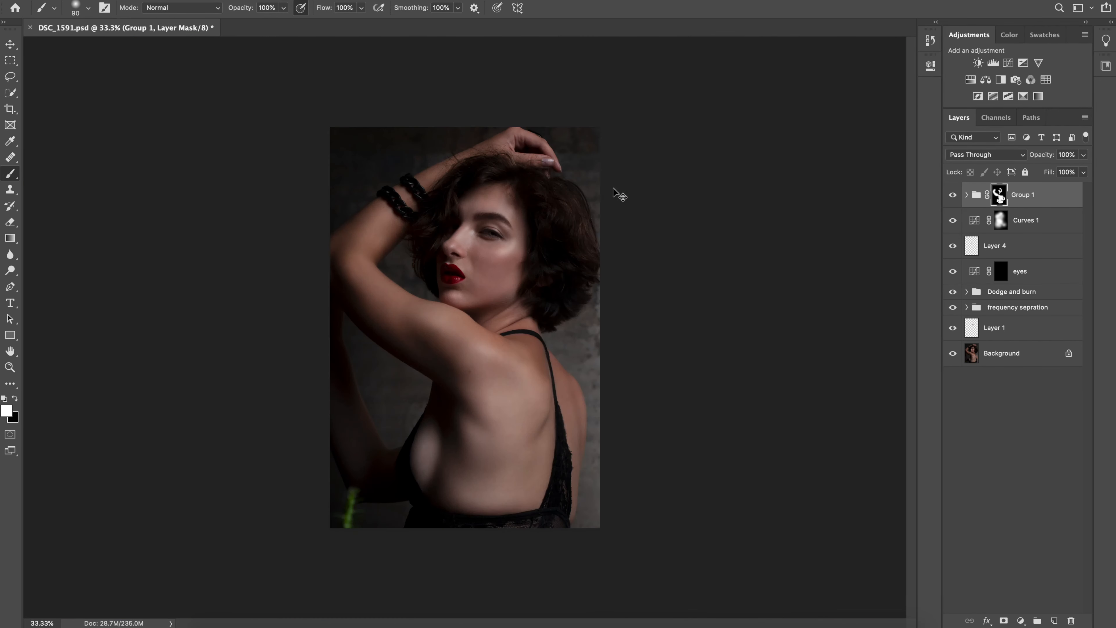
key(super+plus)
click(952, 196)
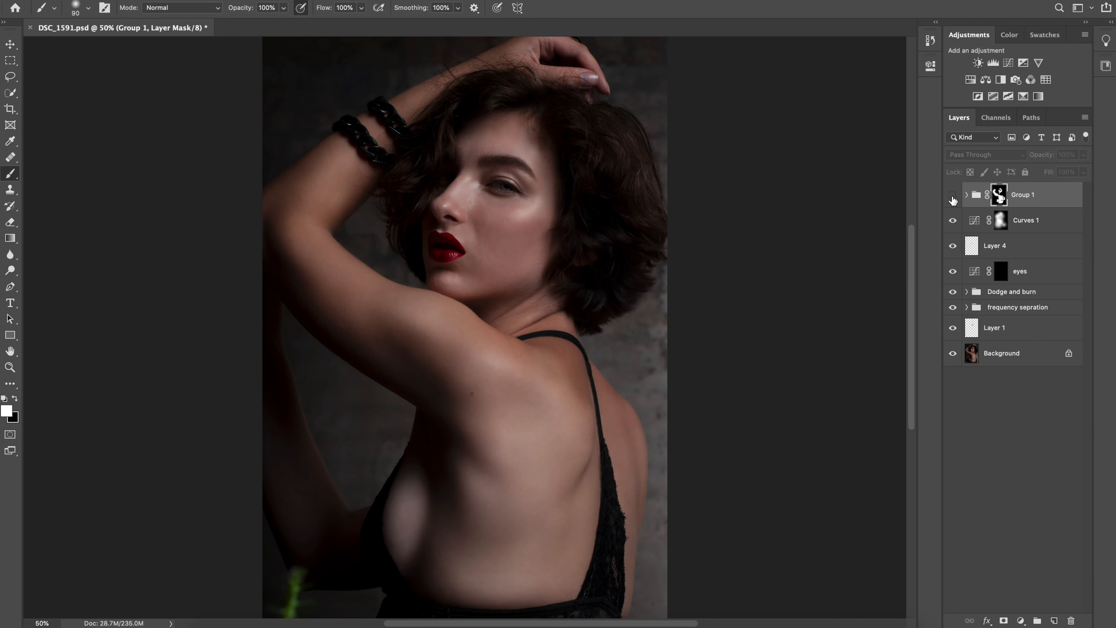
click(952, 195)
click(952, 195)
click(952, 195)
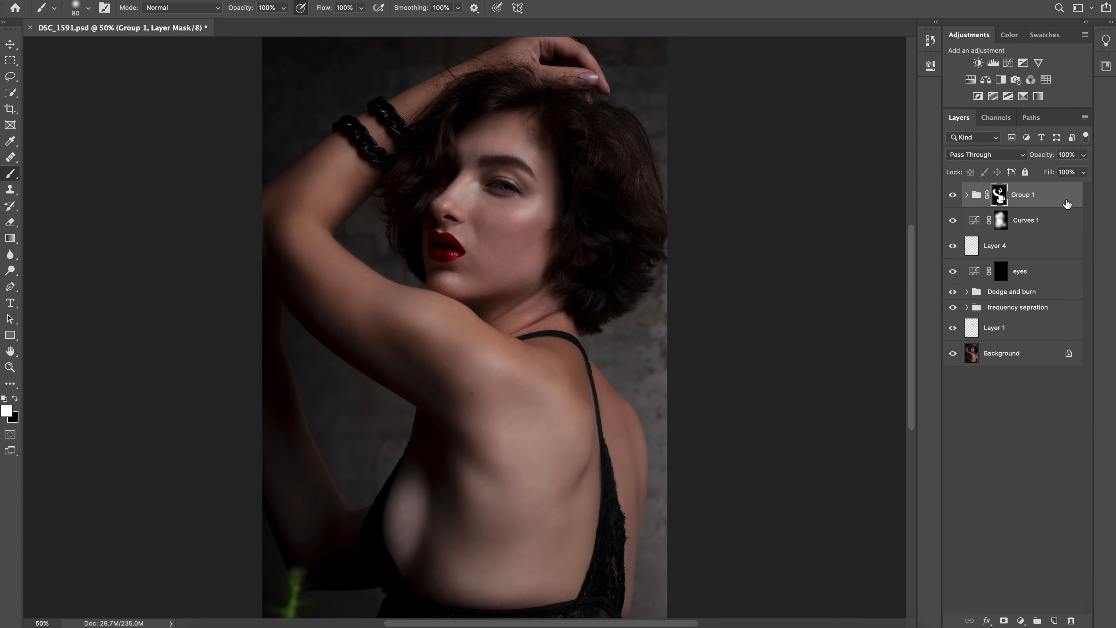
Lower the opacity of Group 1 slightly
click(1083, 156)
drag(1061, 171, 1058, 172)
click(1029, 228)
Stamp all visible layers into a new layer above Group 1 and apply a High Pass filter with a low radius
key(super+alt+shift+e)
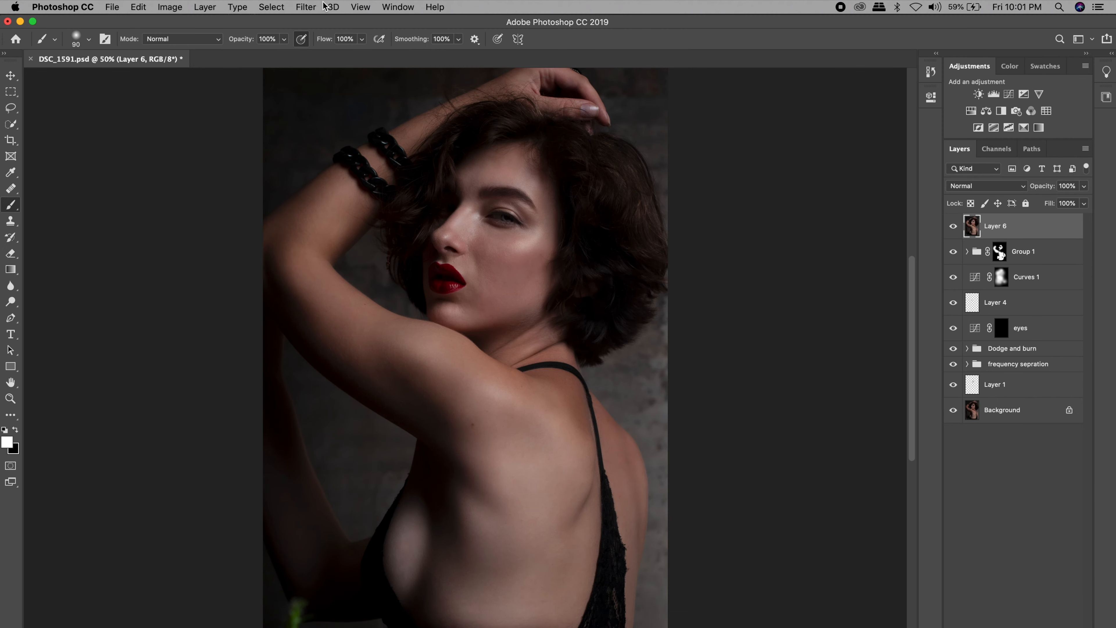
click(306, 7)
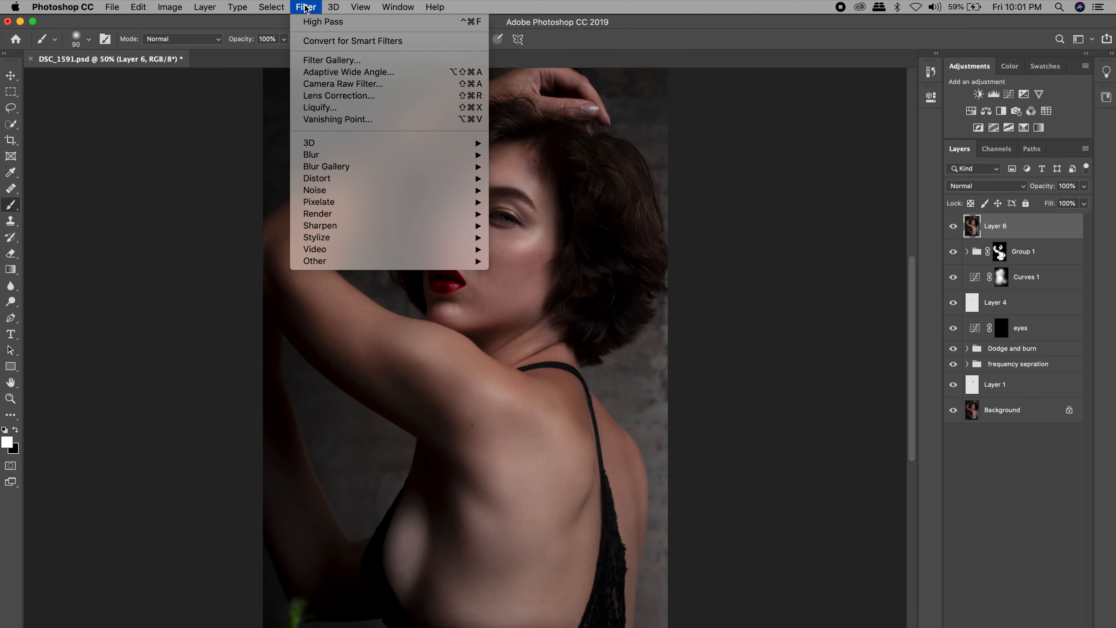
mouse_move(411, 262)
click(543, 274)
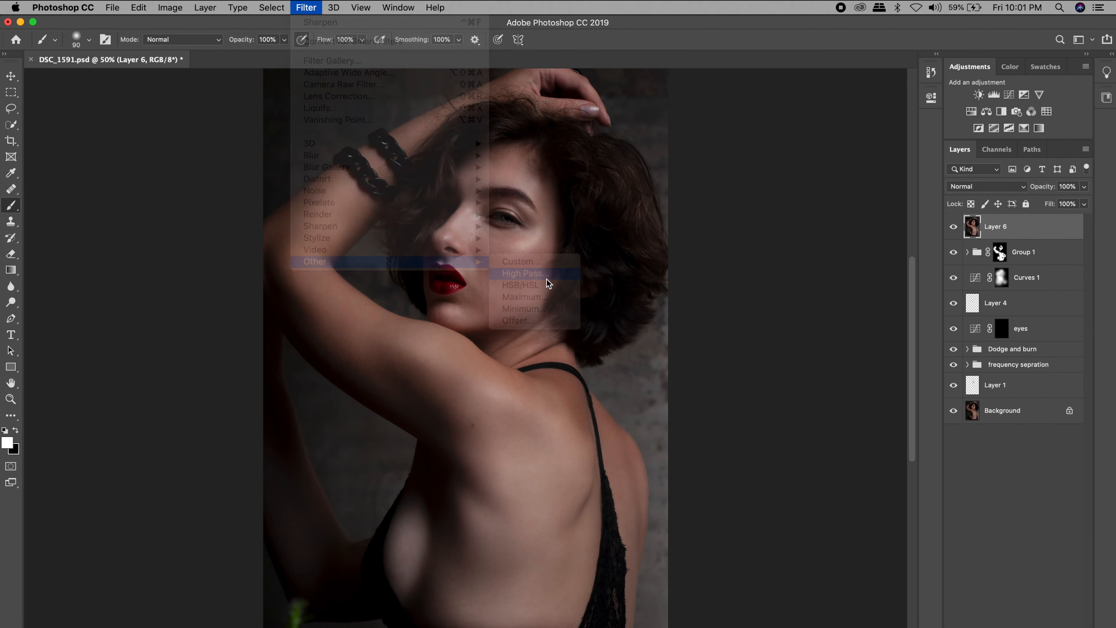
click(560, 319)
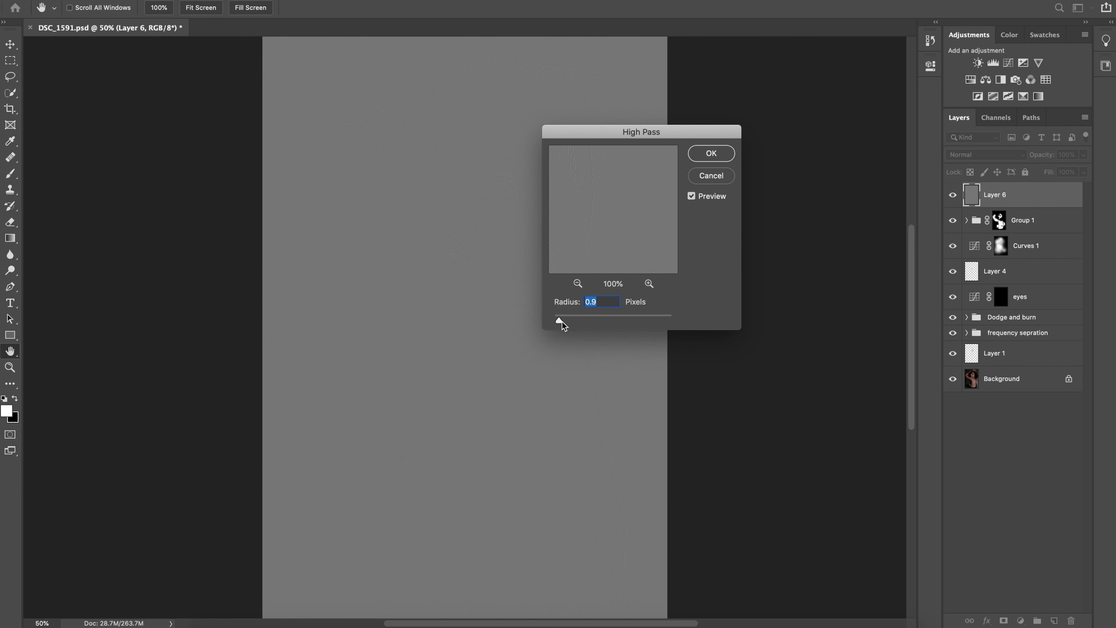
key(super+plus)
key(super+plus)
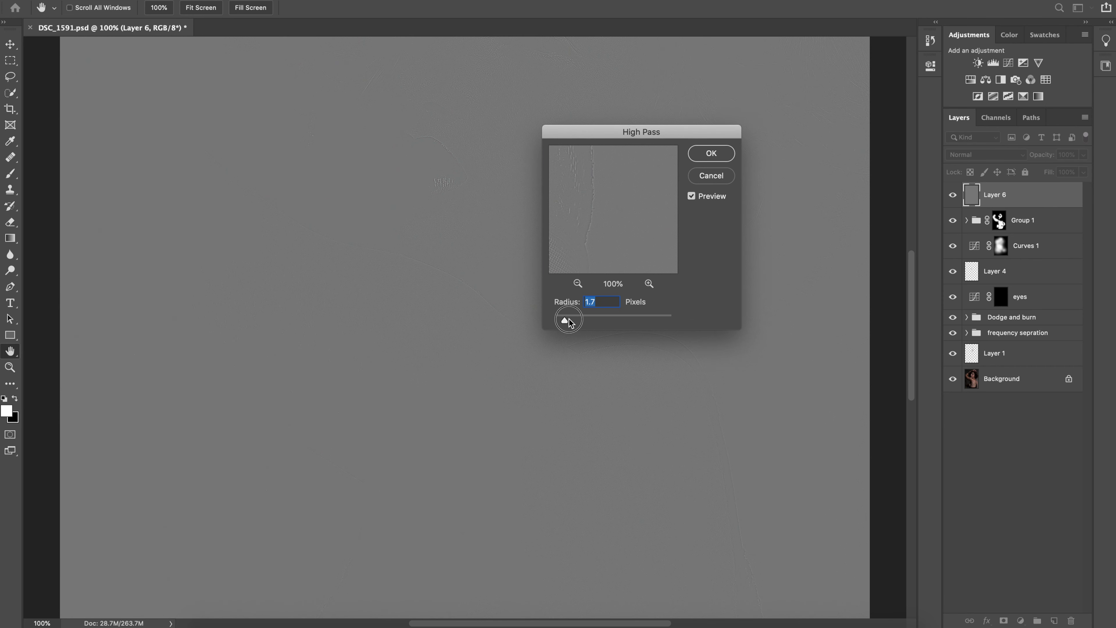
drag(565, 320, 568, 319)
click(718, 161)
key(b)
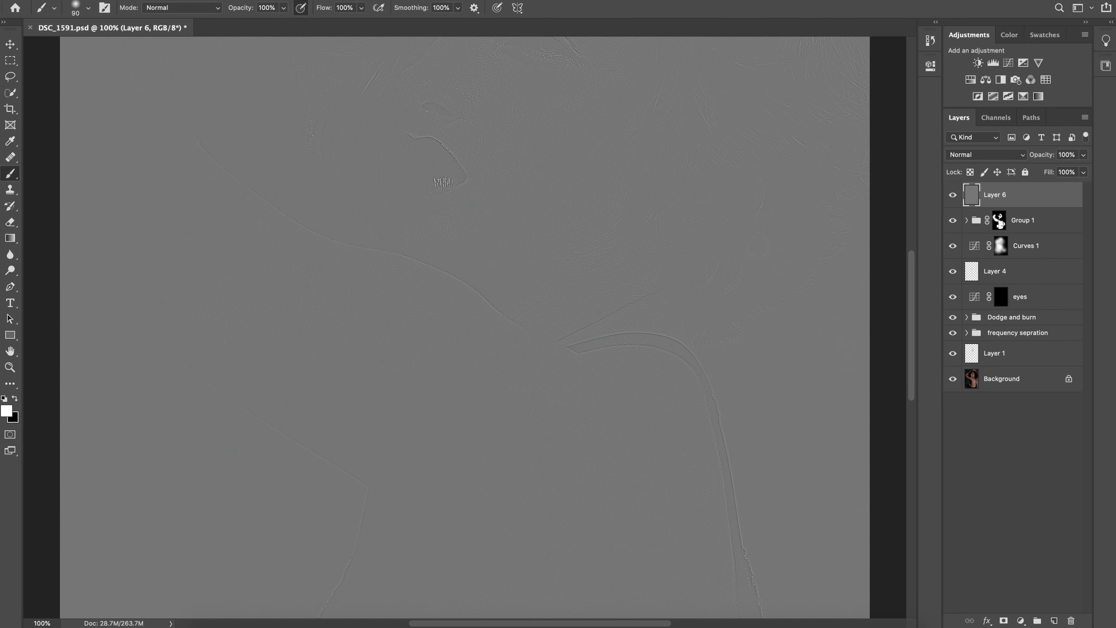
Set the blend mode of the High Pass layer to Linear Light
key(super+minus)
click(998, 155)
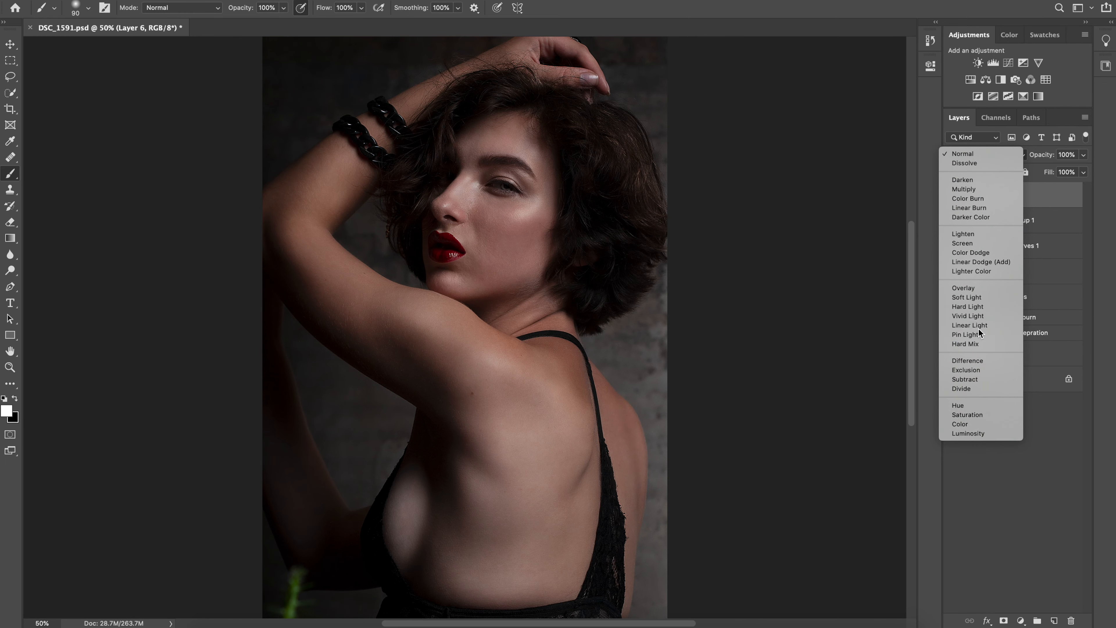
click(978, 327)
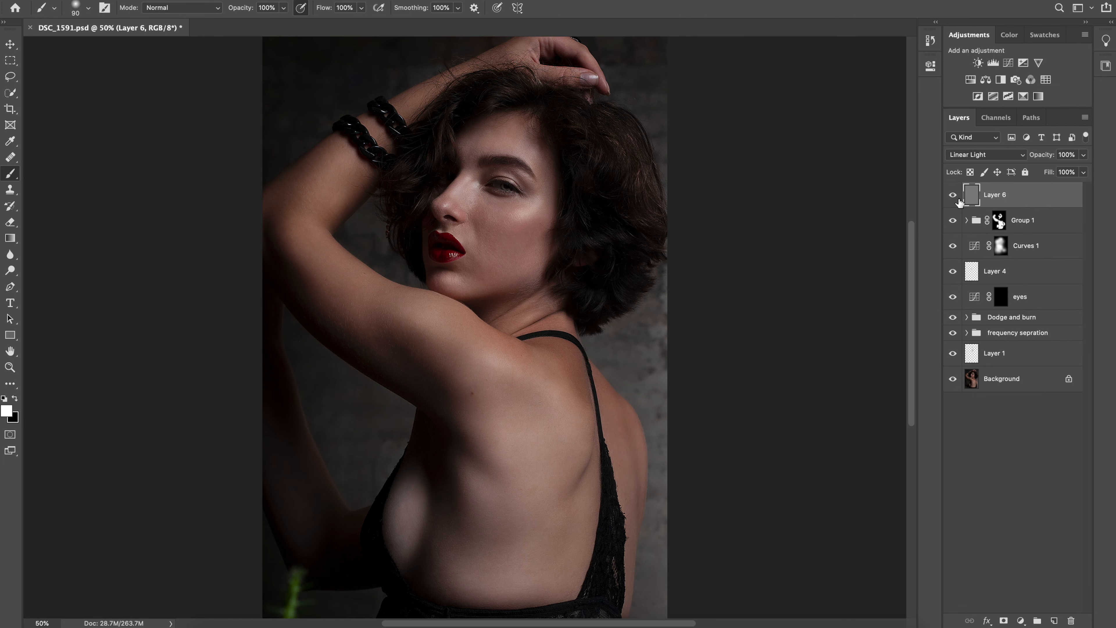
Lower the opacity of the High Pass layer to 41% while checking the face up close
key(super+plus)
key(super+plus)
drag(590, 229, 628, 350)
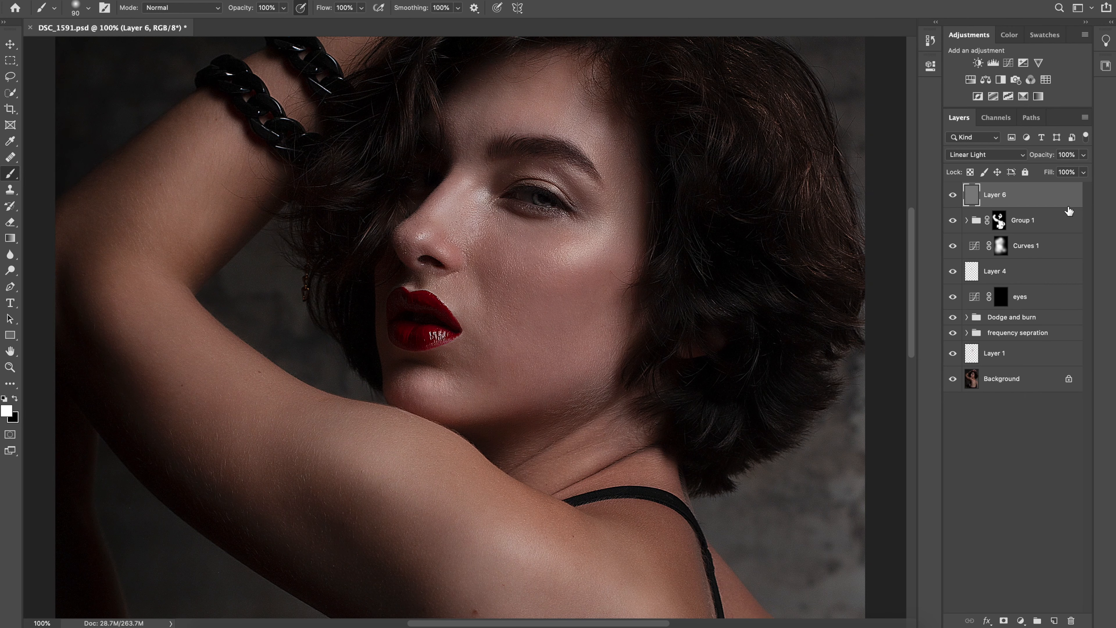
click(1083, 155)
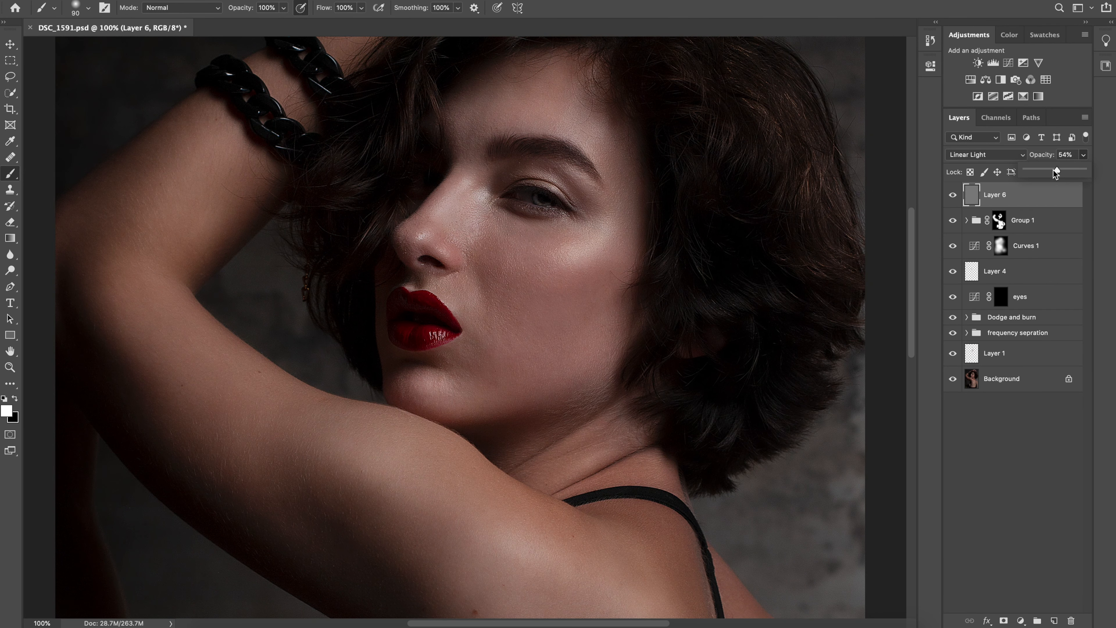
drag(1055, 171, 1052, 174)
drag(1043, 173, 1050, 172)
click(970, 198)
Compare the whole retouched portrait with the original by showing the Background alone and with all layers
key(ctrl+minus)
key(ctrl+minus)
key(ctrl+minus)
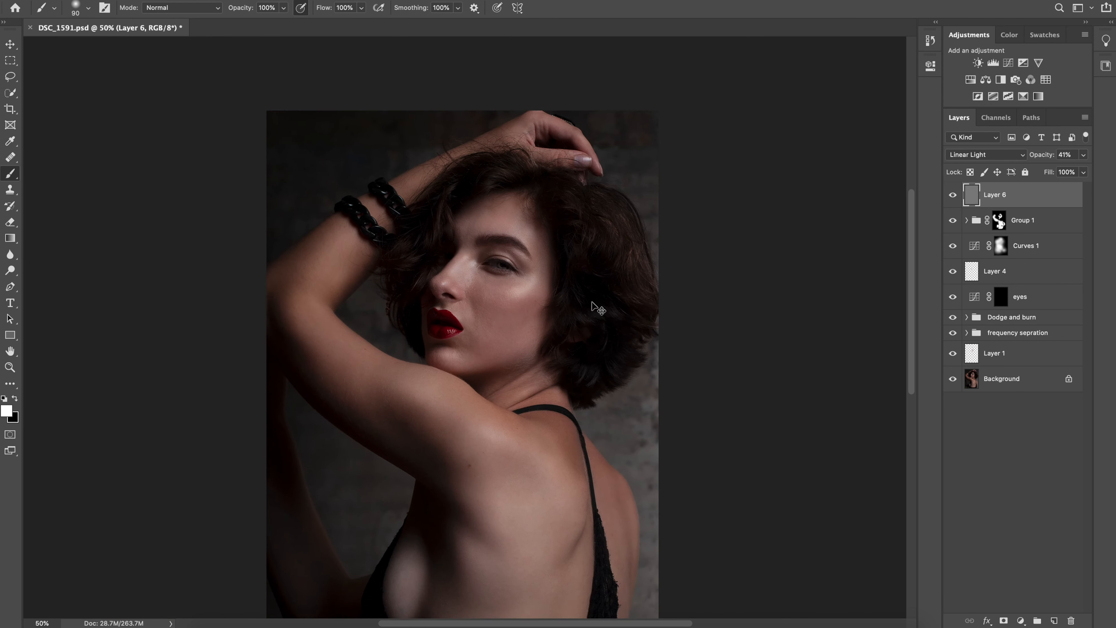
key(ctrl+0)
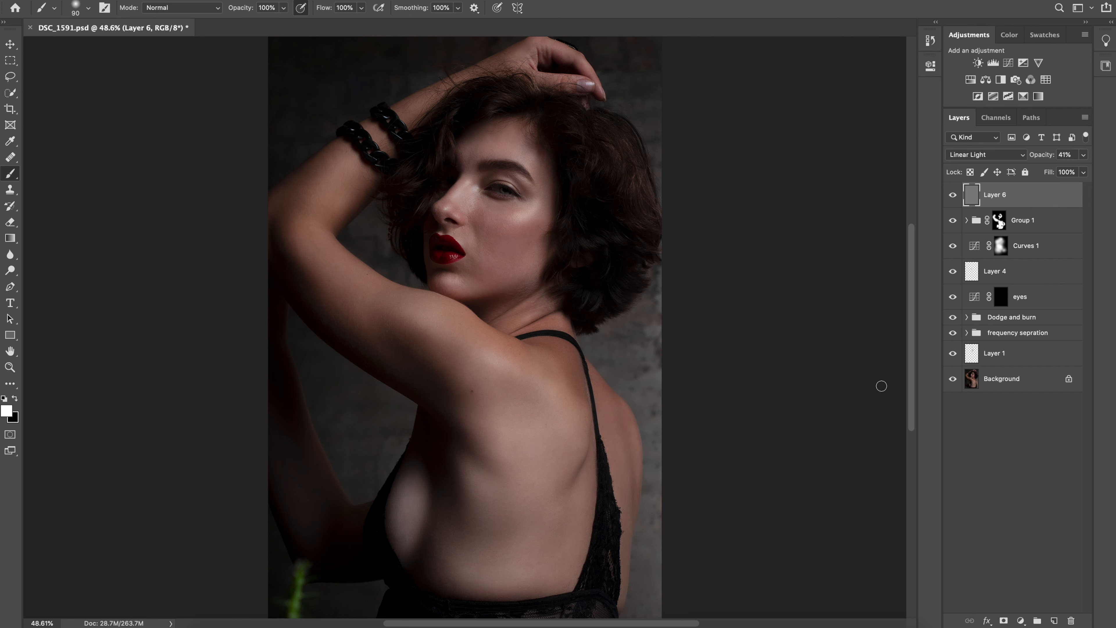
alt+click(952, 380)
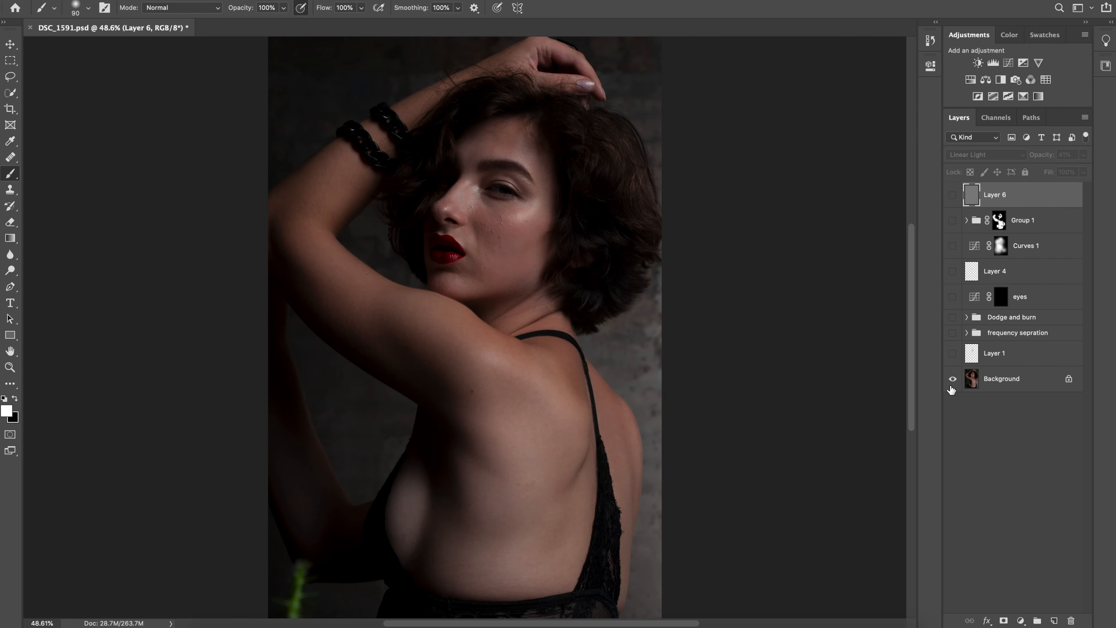
alt+click(950, 386)
alt+click(951, 389)
click(952, 397)
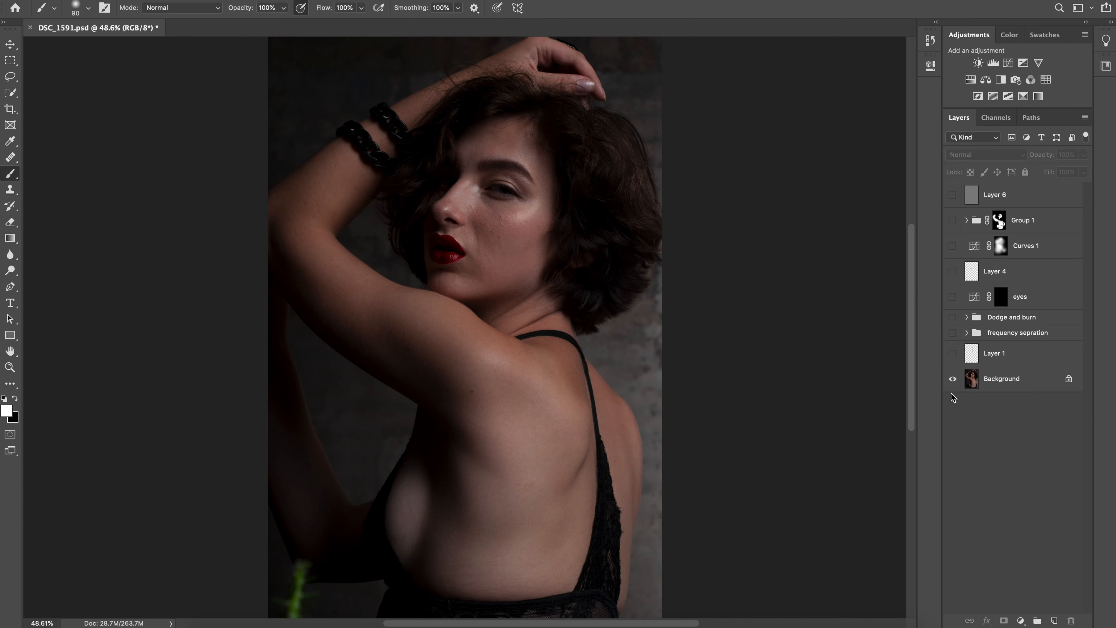
alt+click(953, 381)
alt+click(954, 381)
alt+click(951, 384)
alt+click(950, 385)
alt+click(950, 387)
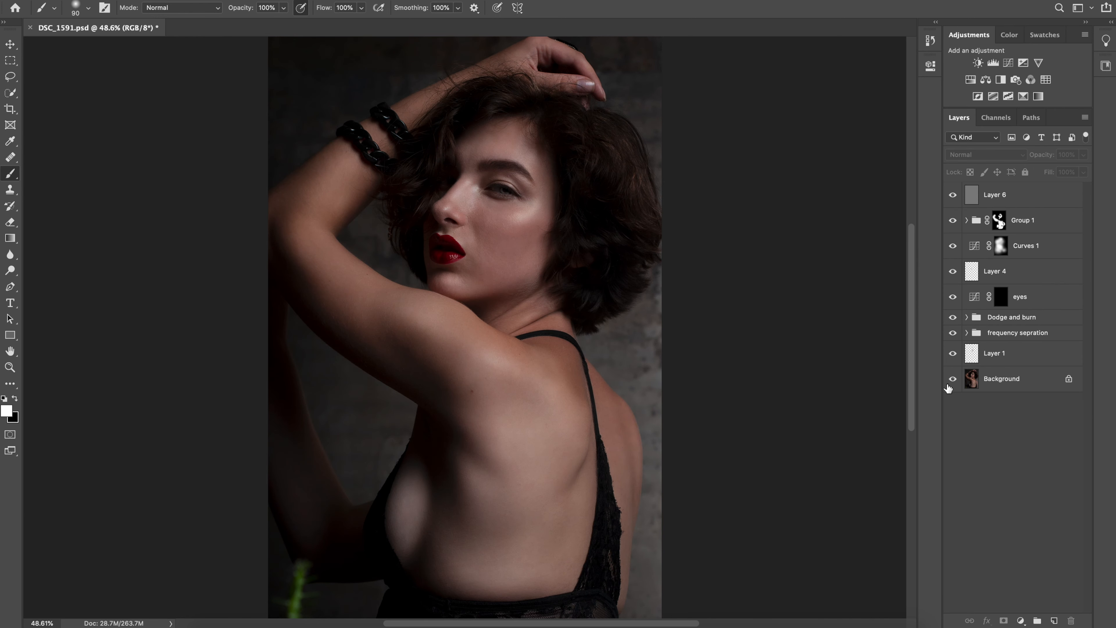
alt+click(952, 385)
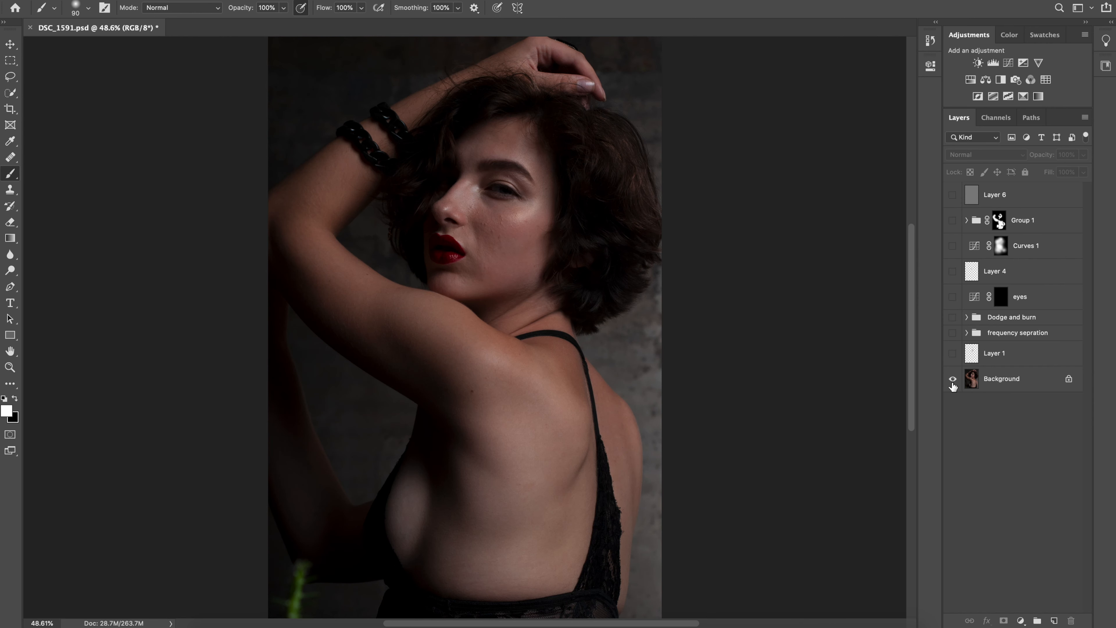
alt+click(953, 382)
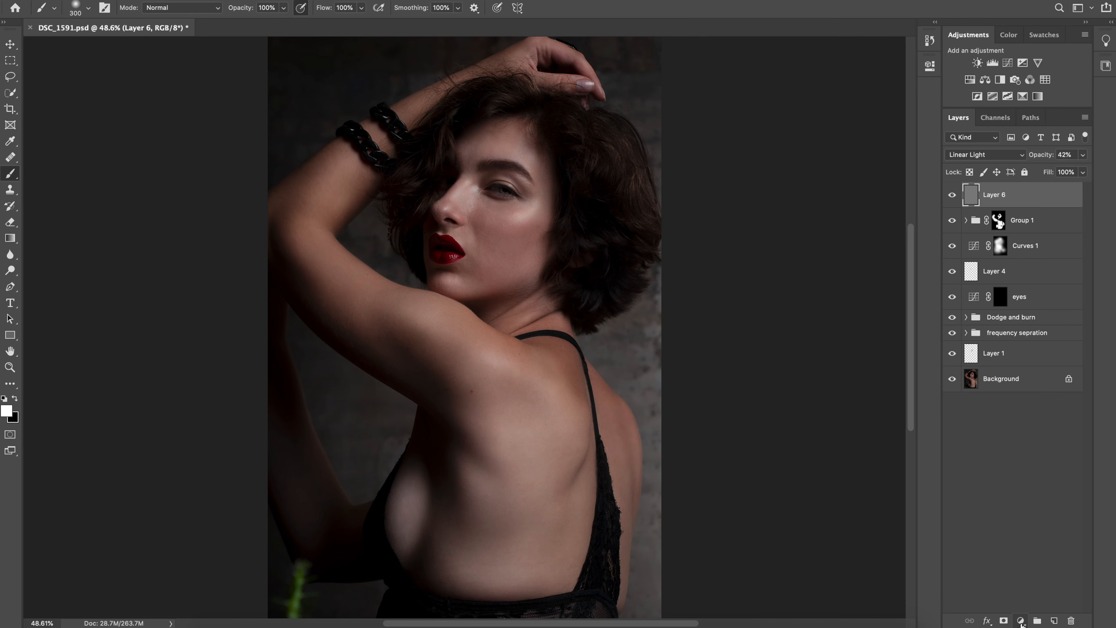
Add a Solid Color fill layer in black (000000) above Layer 6
click(1020, 620)
click(1048, 385)
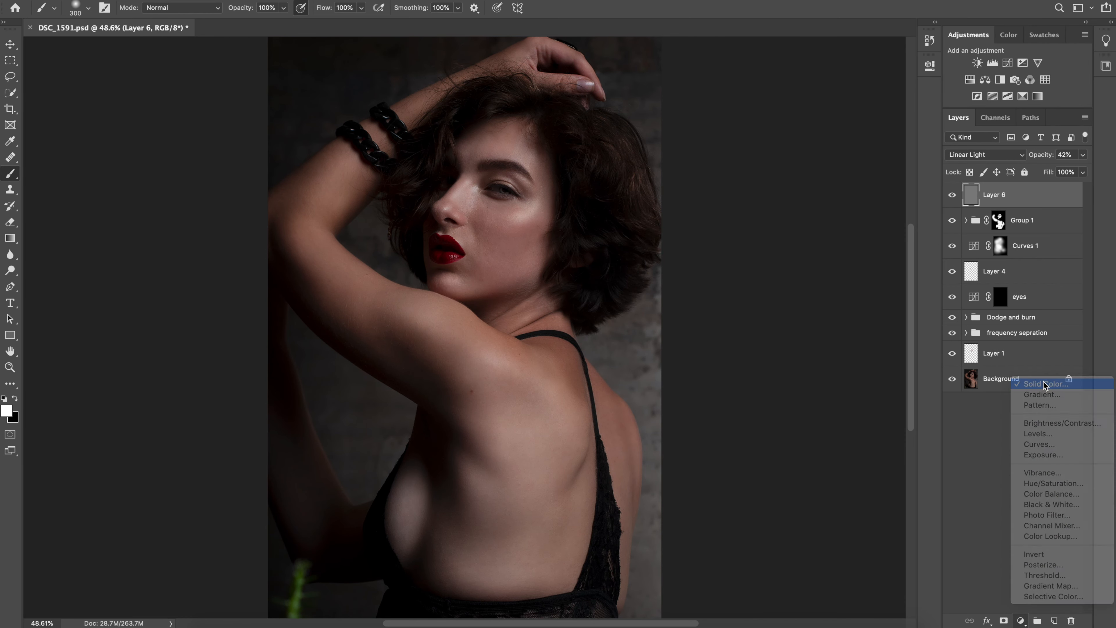
drag(757, 193, 845, 298)
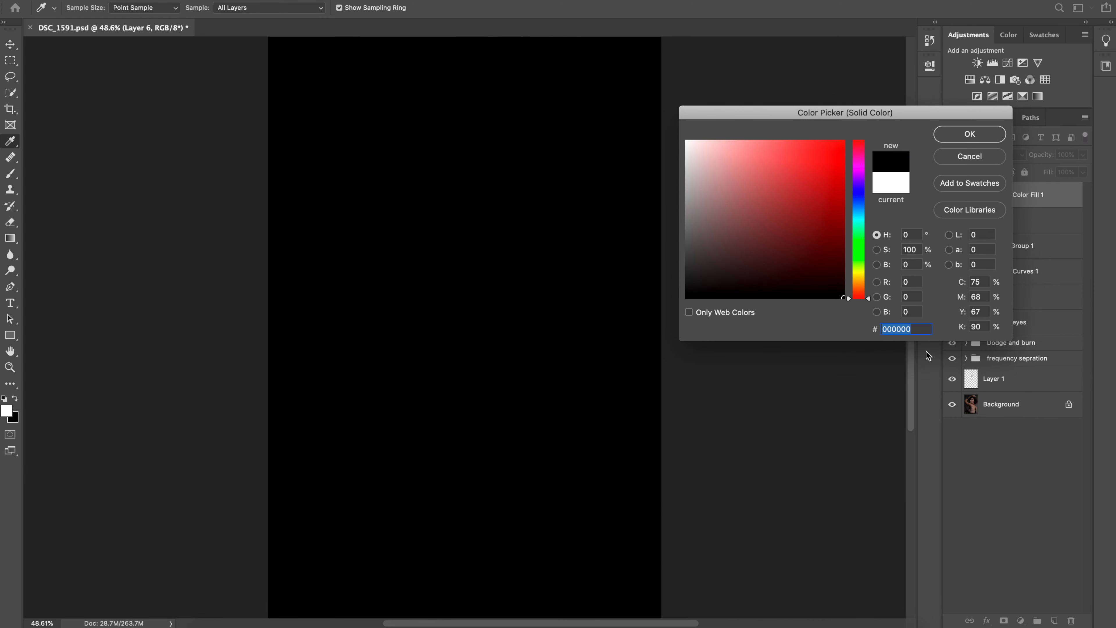
click(971, 139)
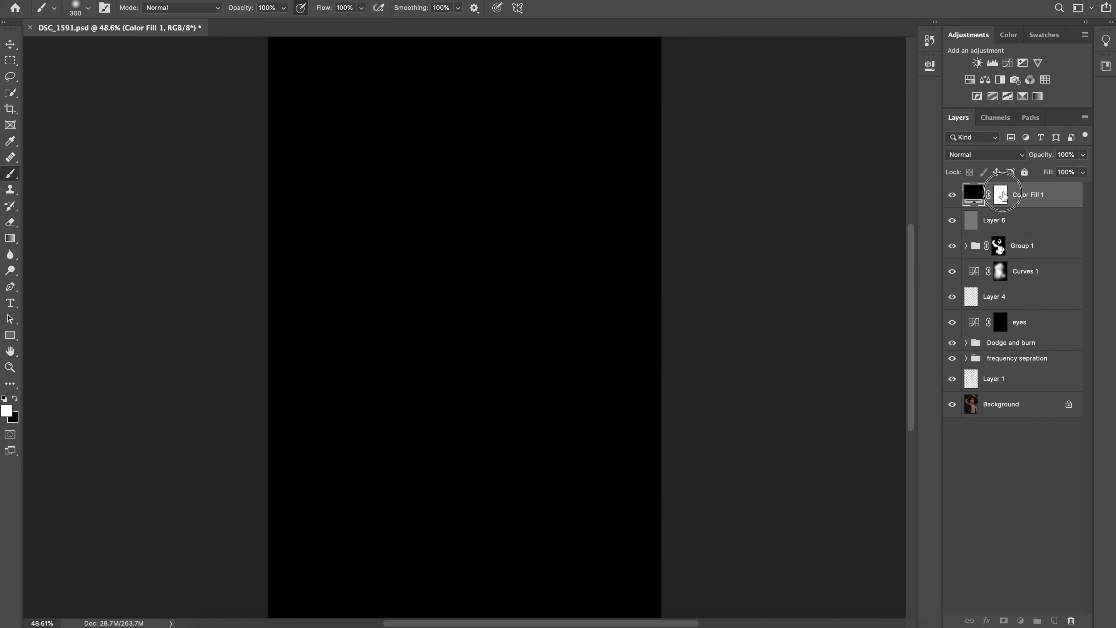
Paint black on the fill layer's mask over the face, shoulder and back with a soft 2900 px brush
click(1003, 198)
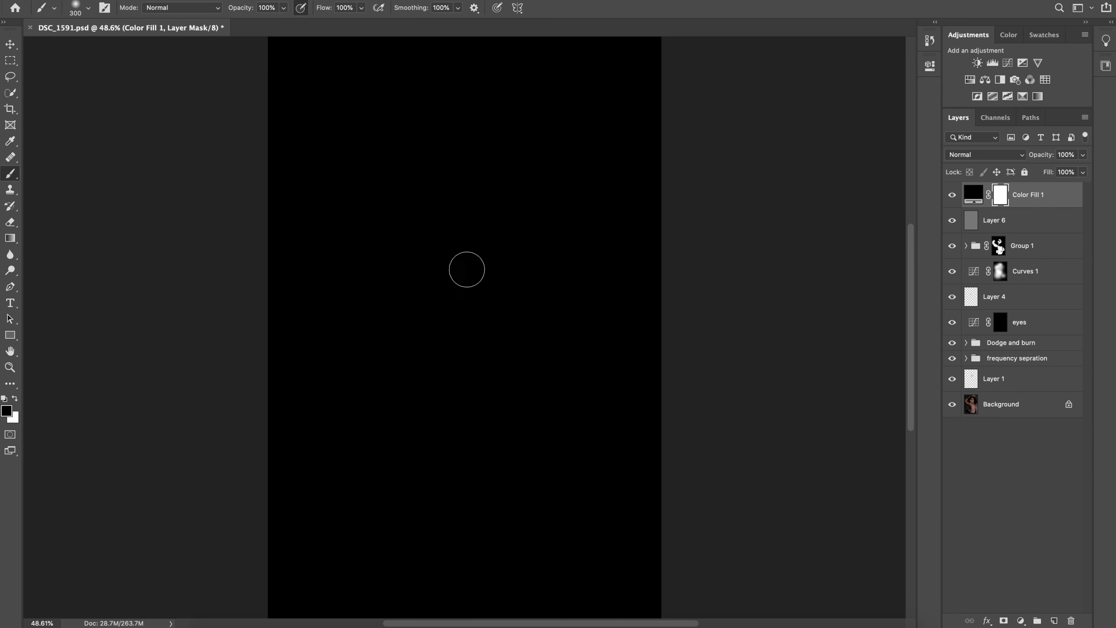
key(bracketright)
key(bracketright)
key(bracketright)
key(bracketright)
key(bracketright)
key(bracketright)
key(bracketright)
key(bracketright)
key(bracketright)
key(bracketright)
key(bracketright)
key(bracketright)
key(bracketright)
key(bracketright)
key(bracketright)
key(bracketright)
key(bracketright)
key(bracketright)
key(bracketright)
key(bracketright)
key(bracketright)
key(bracketright)
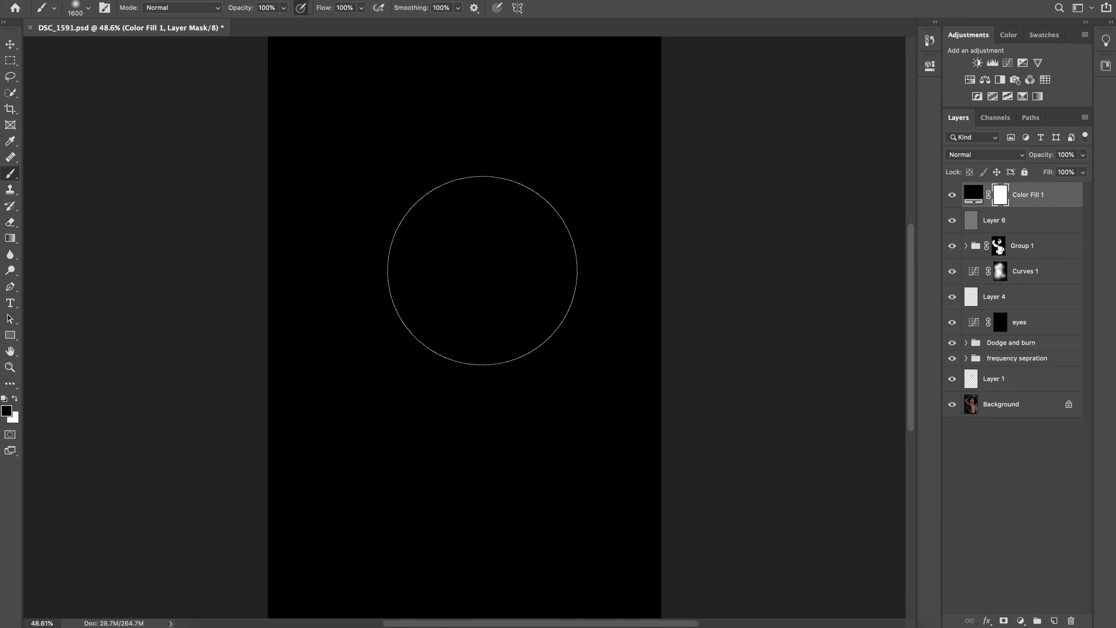
key(bracketright)
key(bracketright)
key(bracketright)
key(bracketright)
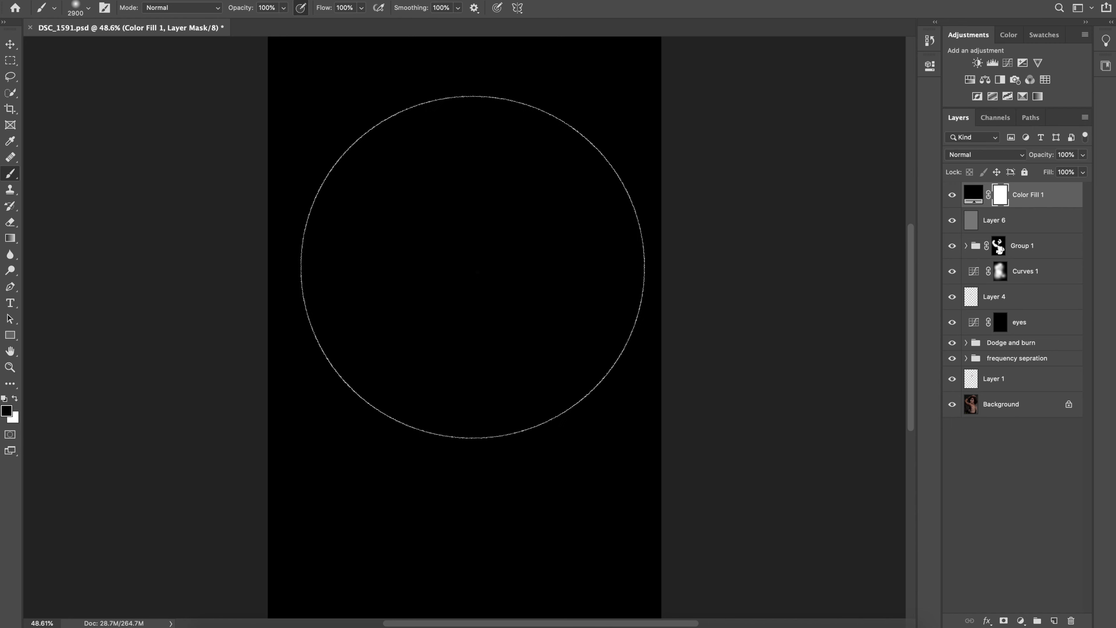
key(x)
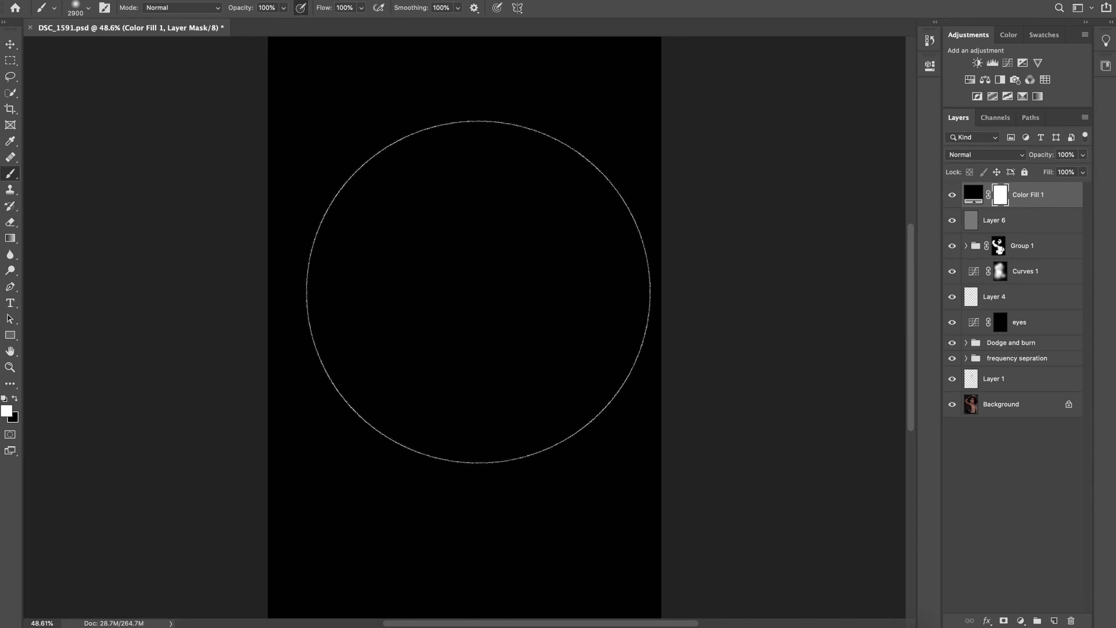
key(x)
click(473, 298)
mouse_move(464, 234)
mouse_down()
mouse_move(464, 270)
mouse_move(457, 243)
mouse_move(487, 290)
mouse_up()
drag(479, 467, 496, 454)
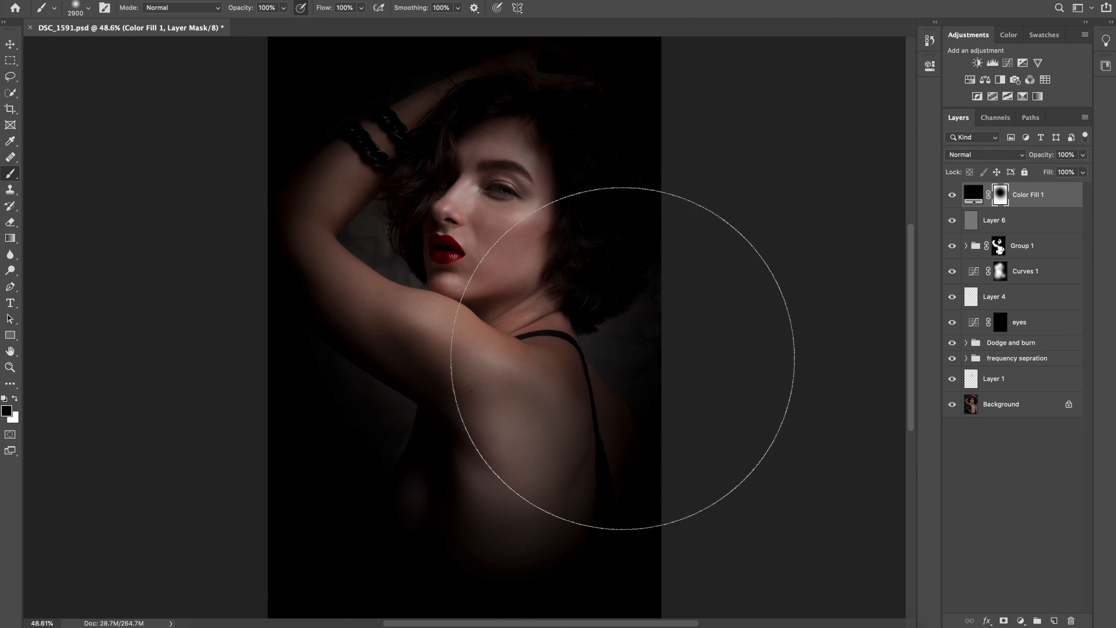
Lower the black fill layer's opacity to 28% and compare the portrait with the vignette hidden and shown
click(1082, 171)
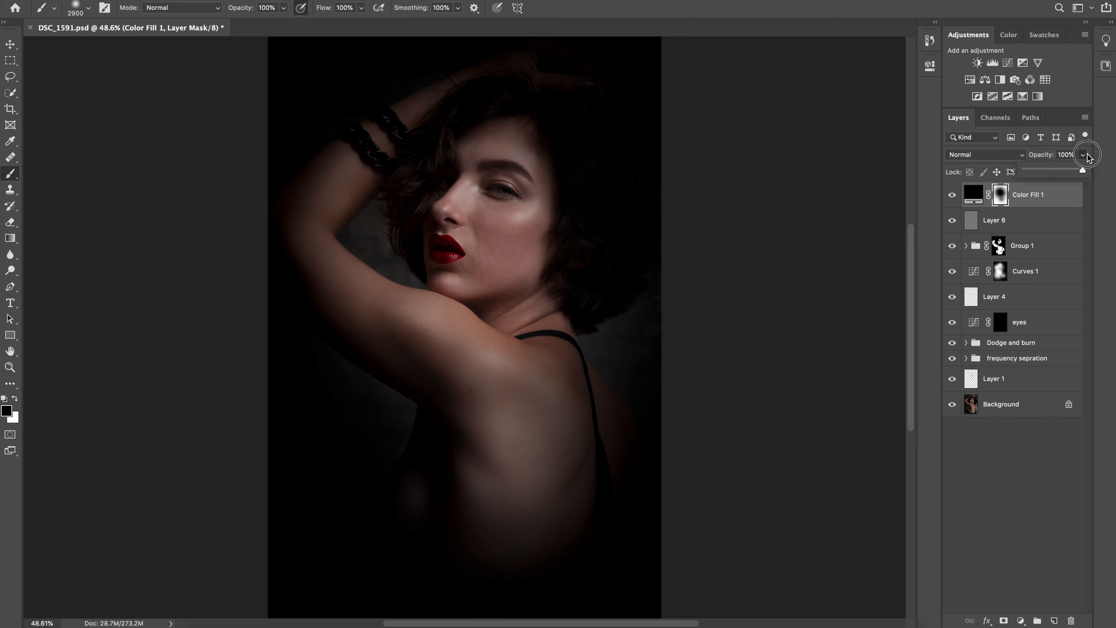
drag(1054, 169, 1045, 170)
click(952, 196)
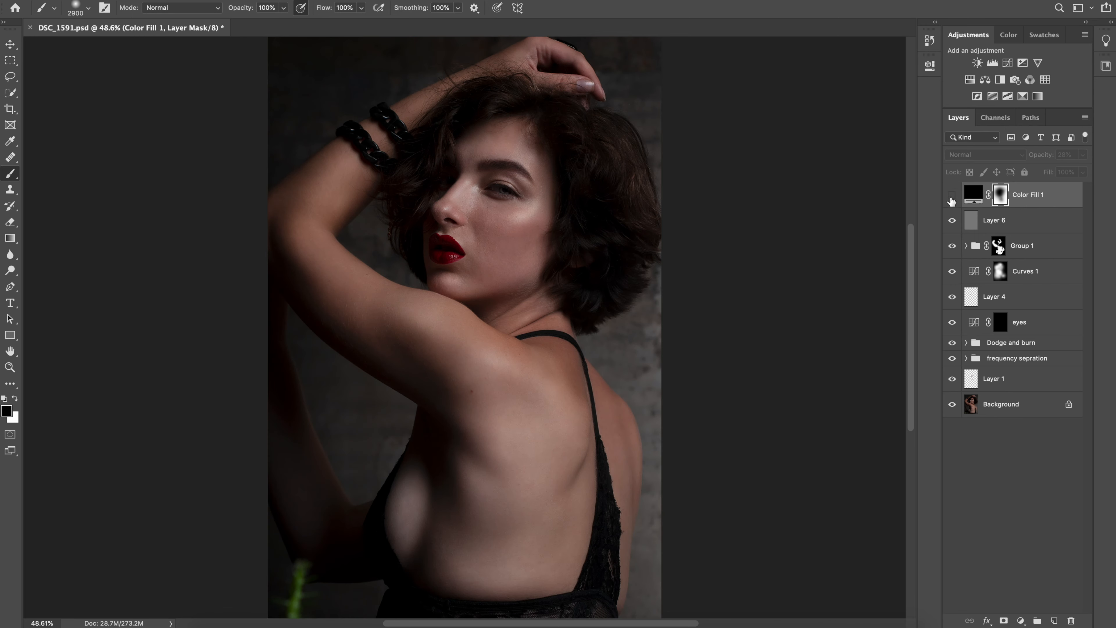
click(952, 196)
Add a Levels adjustment with input white 194, midtones 1.04 and output black 1, then compare it hidden and shown
click(990, 64)
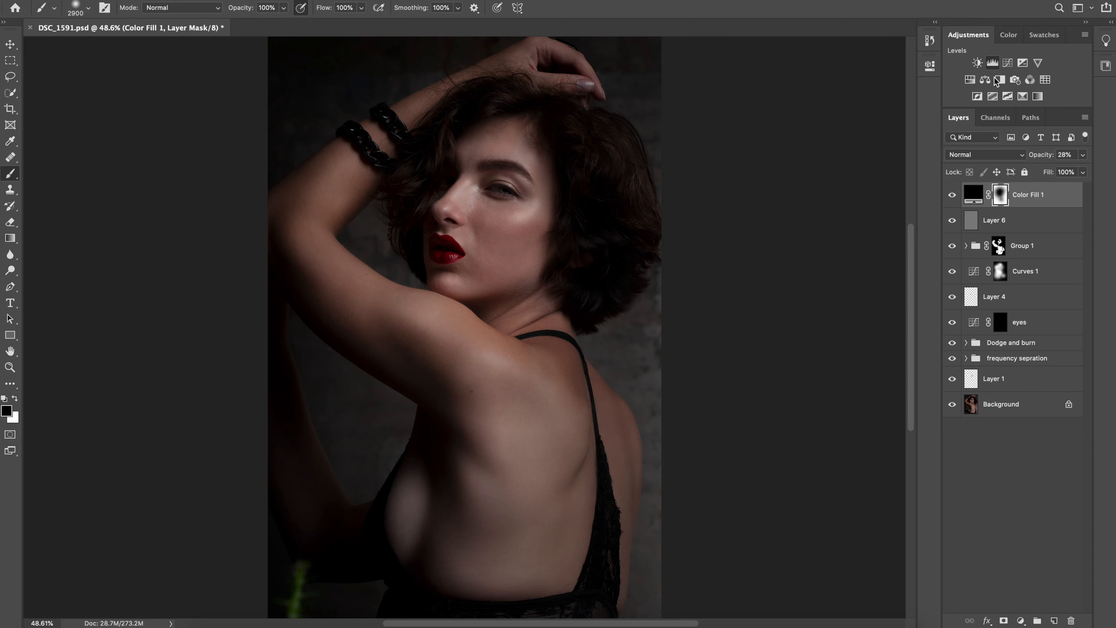
mouse_move(765, 227)
mouse_down()
mouse_move(778, 228)
mouse_move(765, 228)
mouse_up()
mouse_move(900, 230)
mouse_down()
mouse_move(890, 228)
mouse_move(919, 228)
mouse_up()
mouse_move(833, 199)
mouse_down()
mouse_move(847, 196)
mouse_move(820, 197)
mouse_move(830, 196)
mouse_up()
mouse_move(765, 193)
mouse_down()
mouse_move(778, 194)
mouse_move(754, 194)
mouse_up()
drag(897, 195, 866, 199)
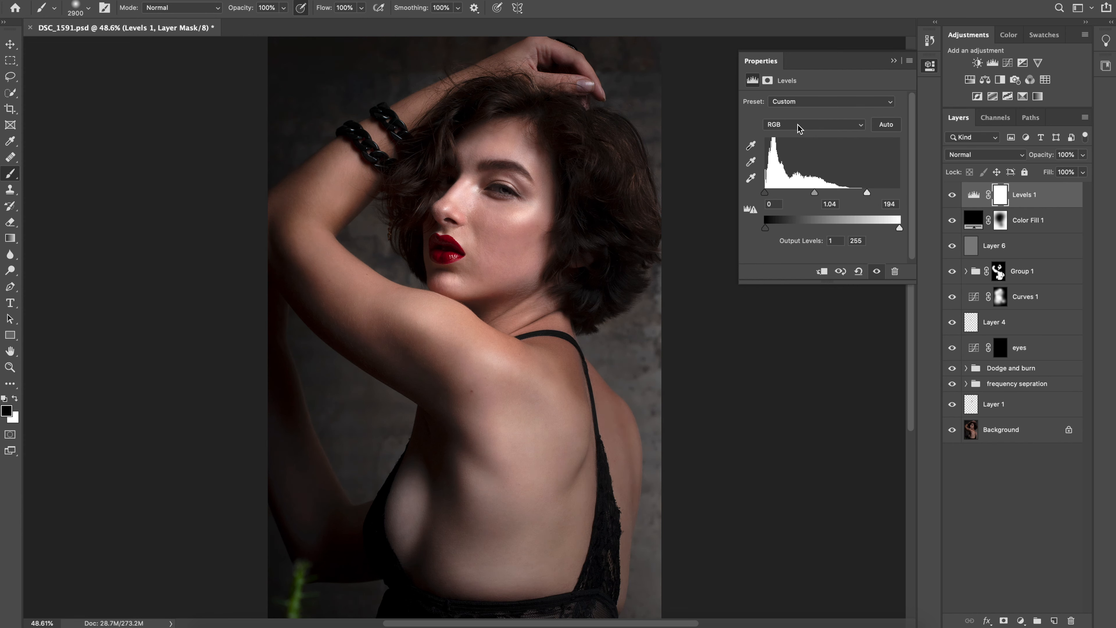
mouse_move(765, 193)
mouse_down()
mouse_move(791, 193)
mouse_move(759, 193)
mouse_up()
click(893, 61)
click(952, 194)
click(952, 195)
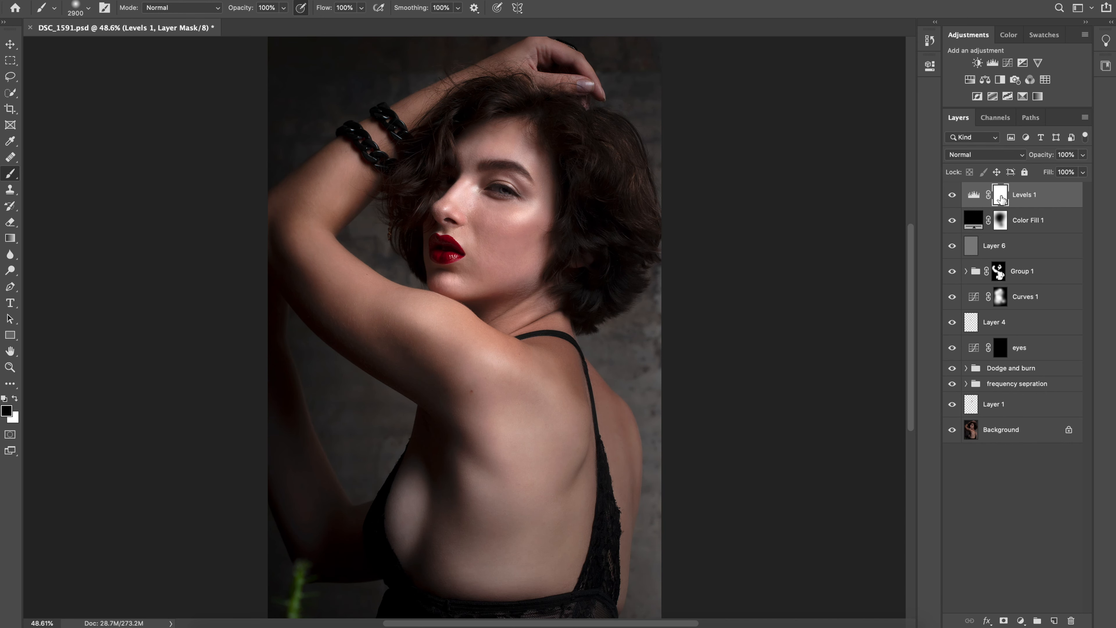
Set the opacity of Color Fill 1 to 40% and compare the portrait with and without it
click(1046, 219)
click(1082, 154)
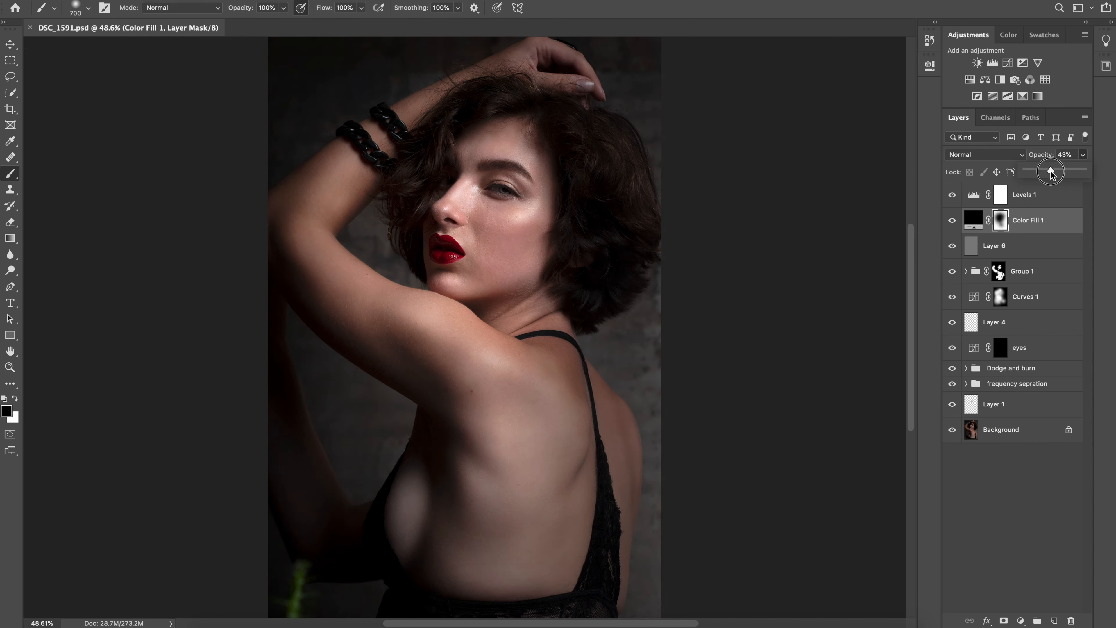
drag(1051, 171, 1049, 171)
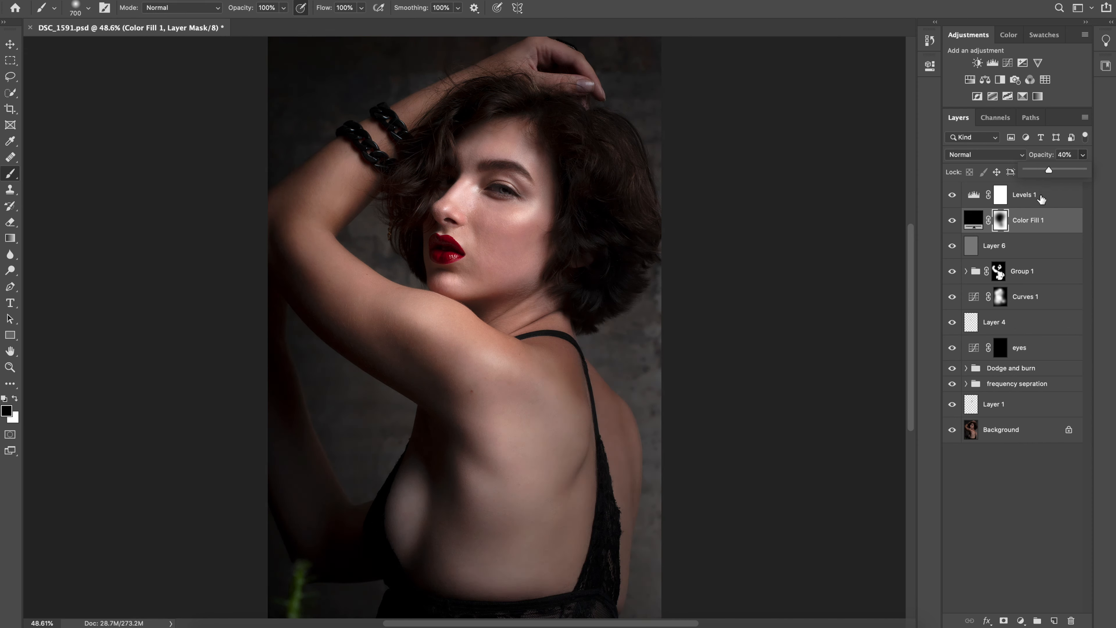
click(957, 222)
click(955, 224)
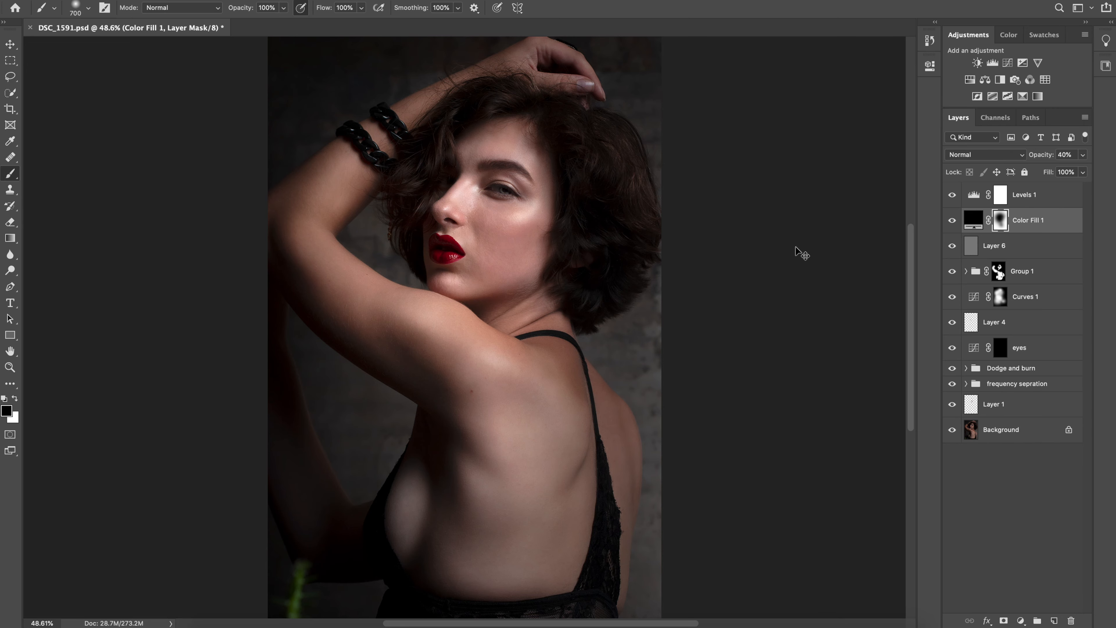
Compare the face at 100% zoom between the original Background and the full retouch
key(super+plus)
key(super+plus)
key(super+plus)
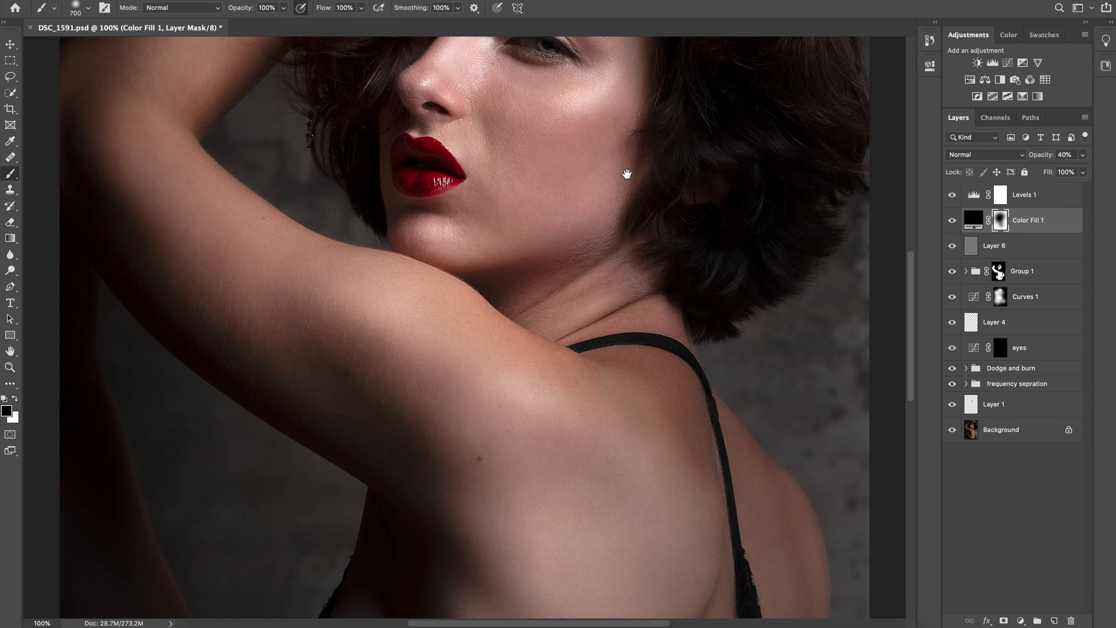
drag(625, 186, 649, 364)
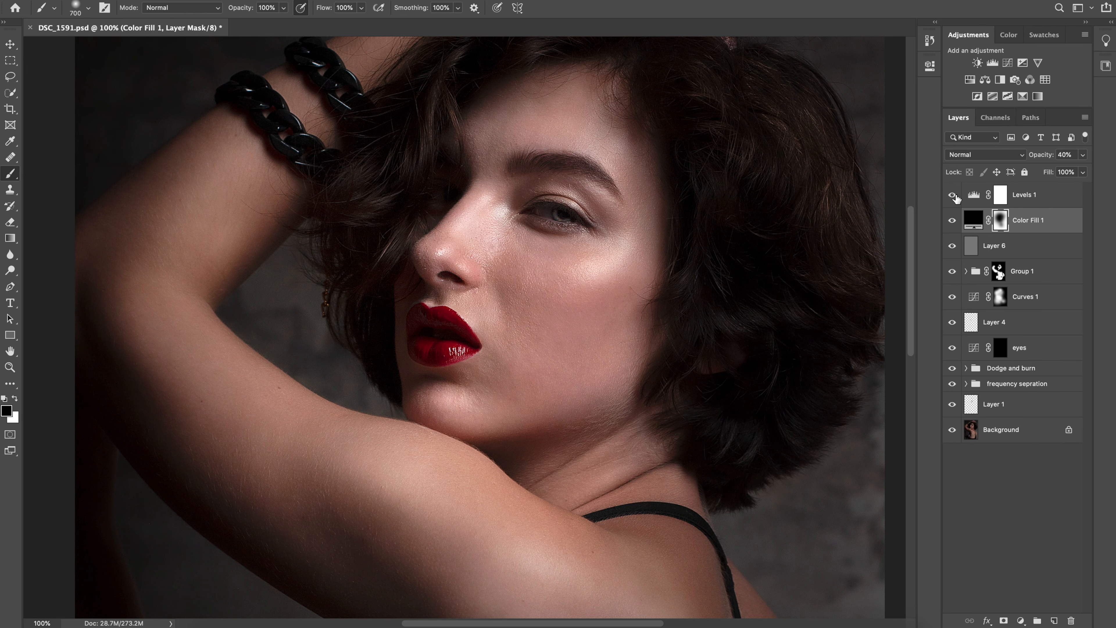
alt+click(952, 435)
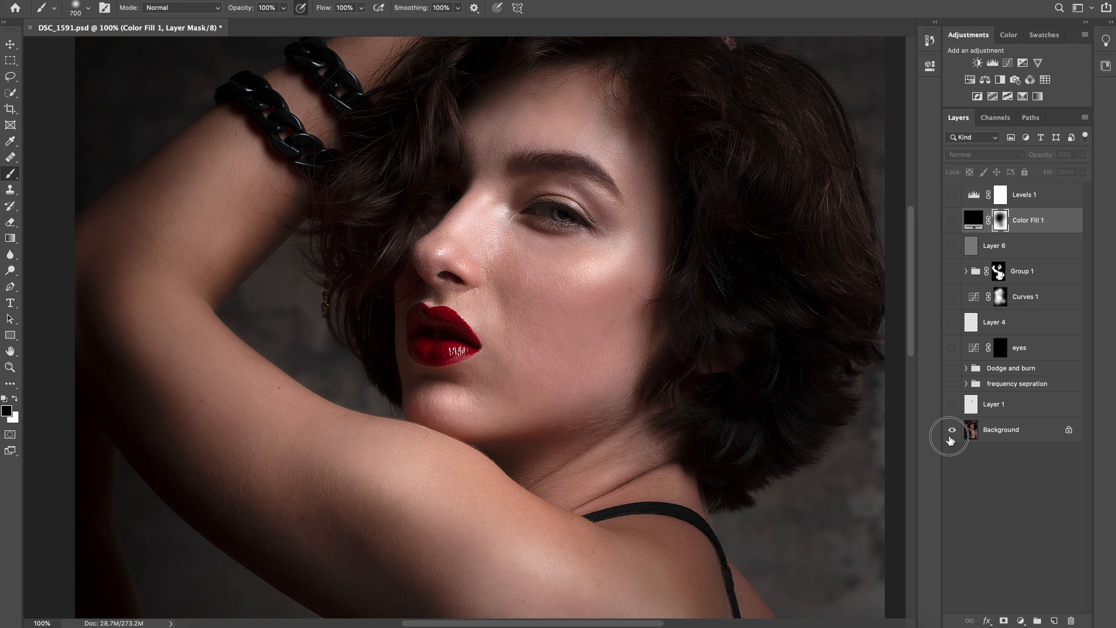
alt+click(952, 435)
alt+click(953, 436)
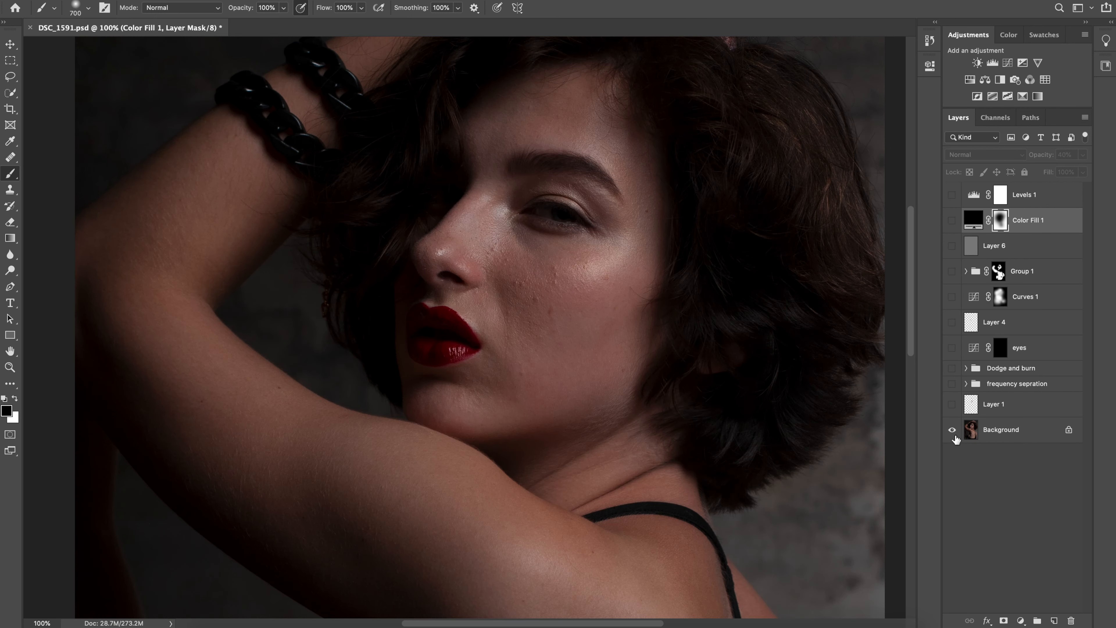
alt+click(953, 436)
alt+click(952, 435)
alt+click(953, 435)
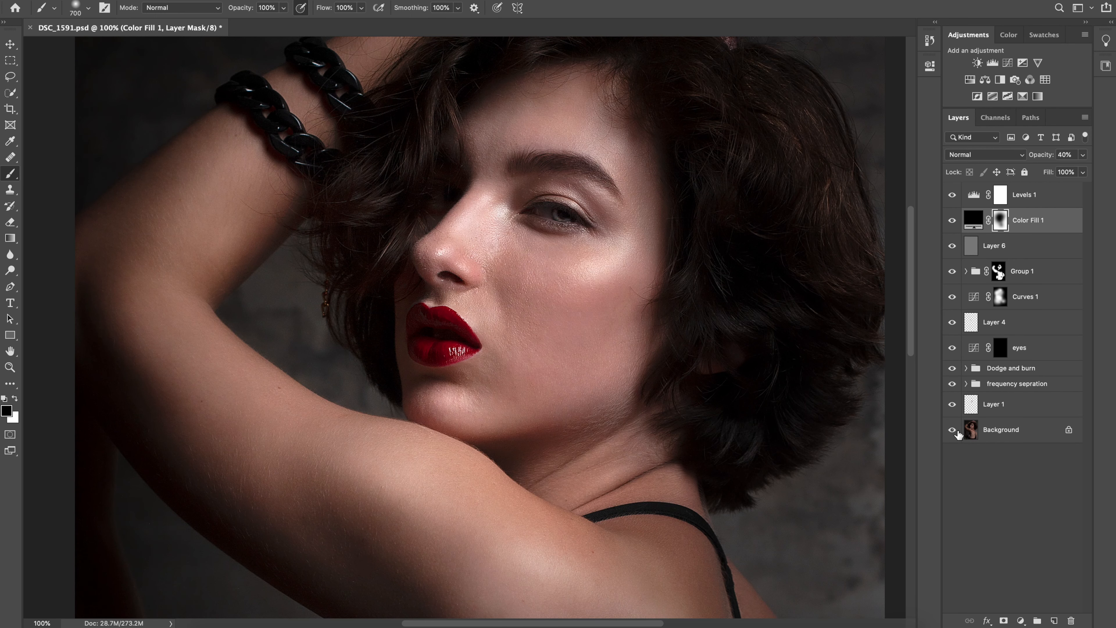
alt+click(959, 432)
alt+click(959, 433)
Hide Group 1 and Layer 6 to view the retouch without the skin blur and sharpening
click(953, 273)
click(952, 246)
click(952, 273)
Compare the face between the original Background and the retouch with Group 1 and Layer 6 left out
alt+click(952, 430)
alt+click(952, 431)
alt+click(952, 431)
alt+click(952, 430)
alt+click(952, 430)
alt+click(952, 430)
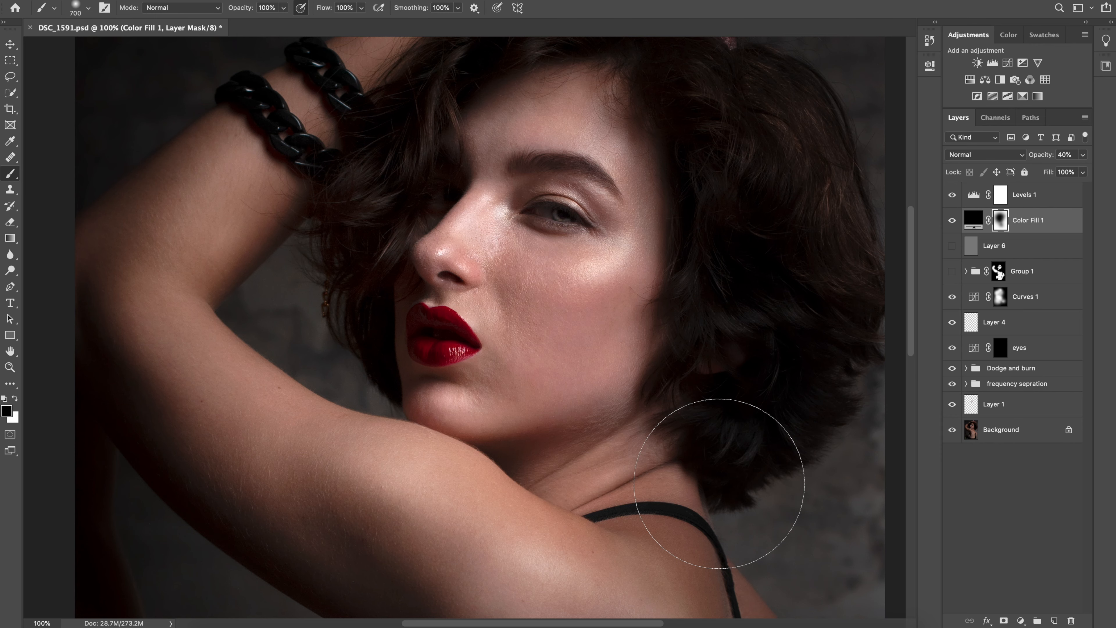
key(super+z)
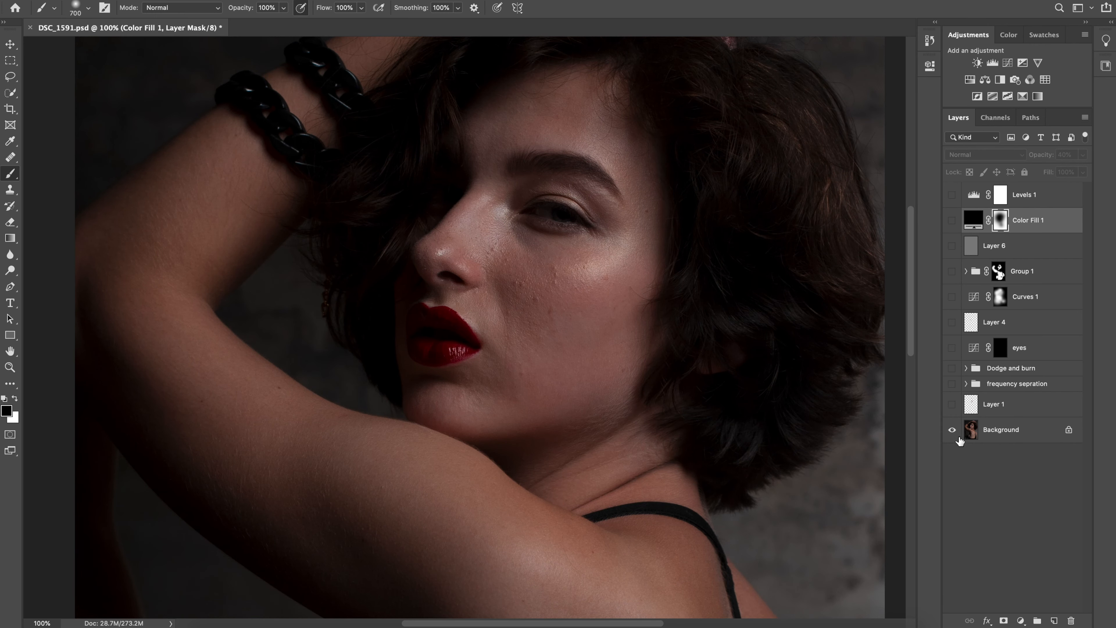
alt+click(952, 430)
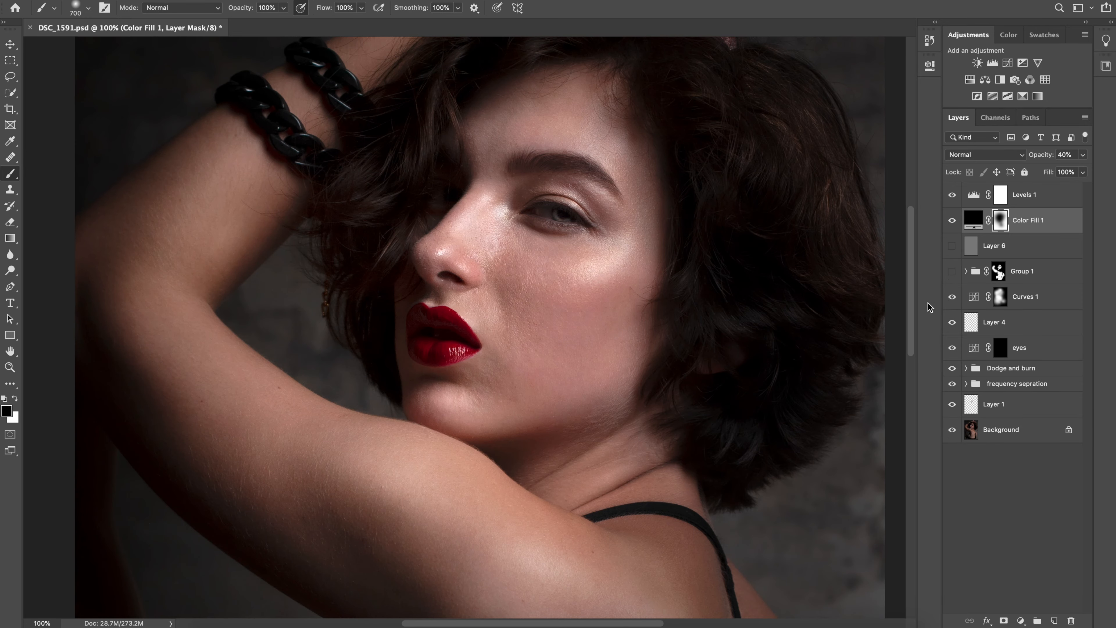